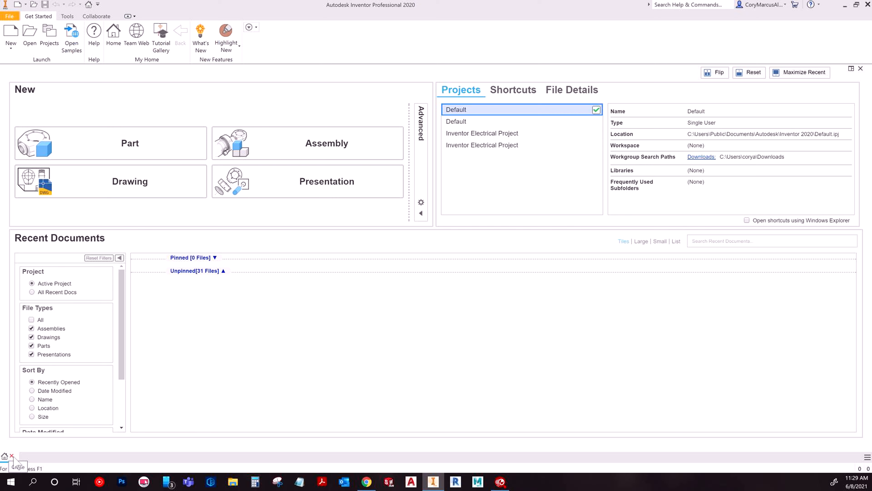
Step: Examine the Show My Home on startup option in the application options and leave without saving changes
mouse_move(6, 457)
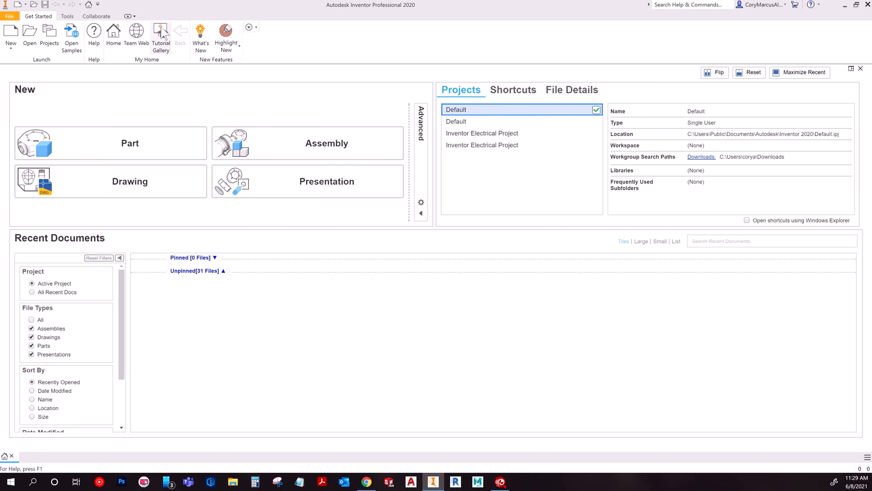
left_click(10, 16)
left_click(86, 261)
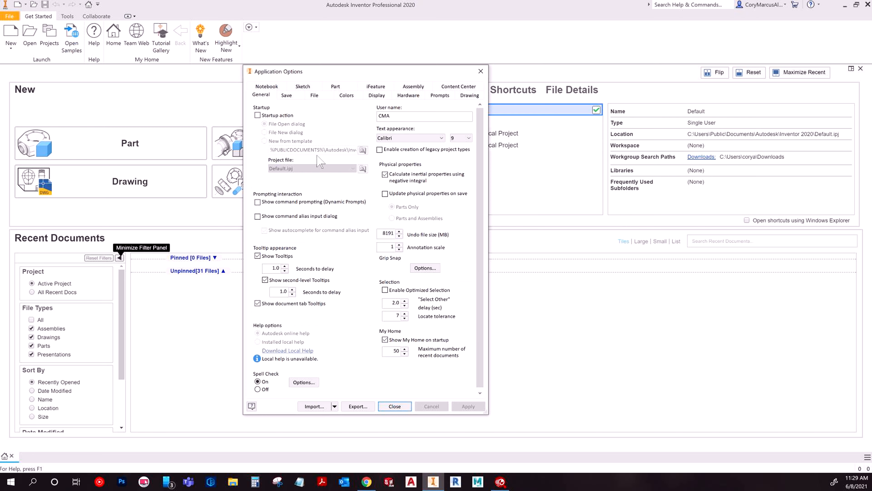
left_click(385, 340)
left_click(386, 340)
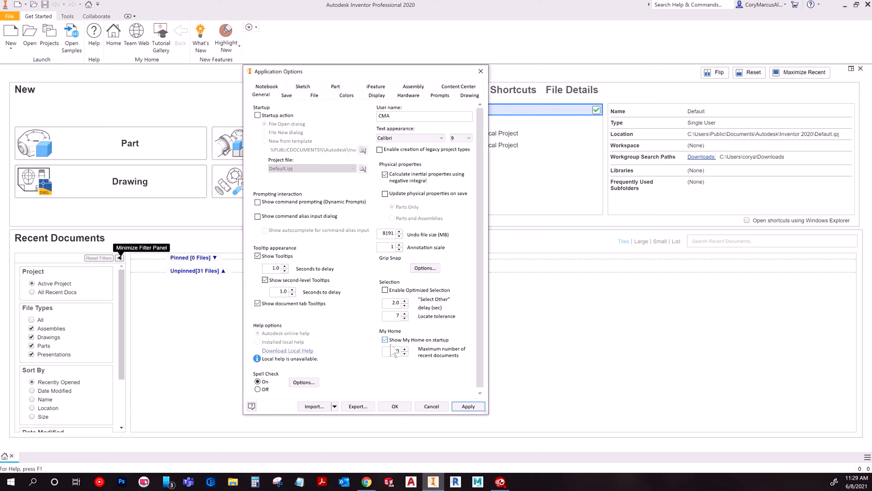
left_click(436, 406)
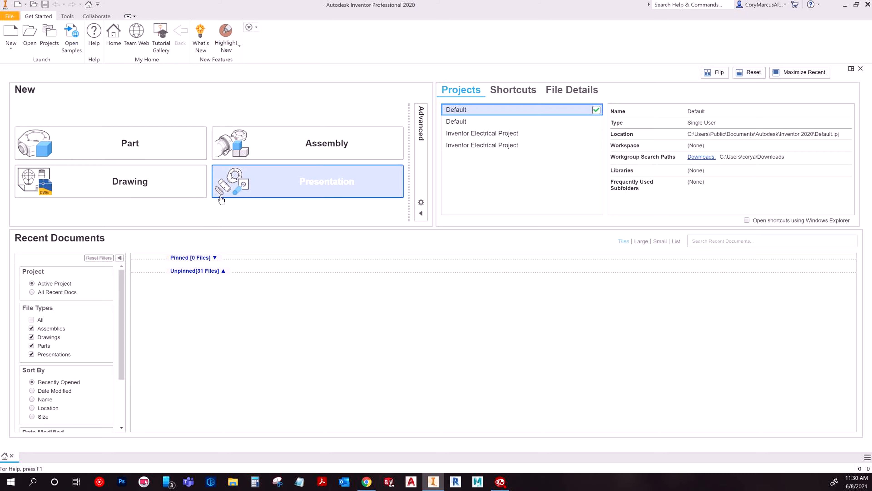
Step: Close the My Home page and compare the English ANSI (in).dwg and ANSI (in).idw templates without creating a file
left_click(12, 456)
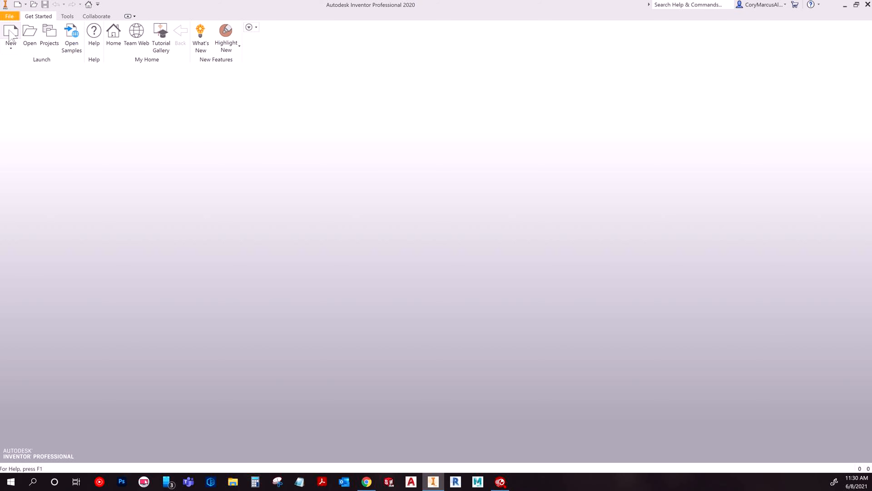
left_click(16, 1)
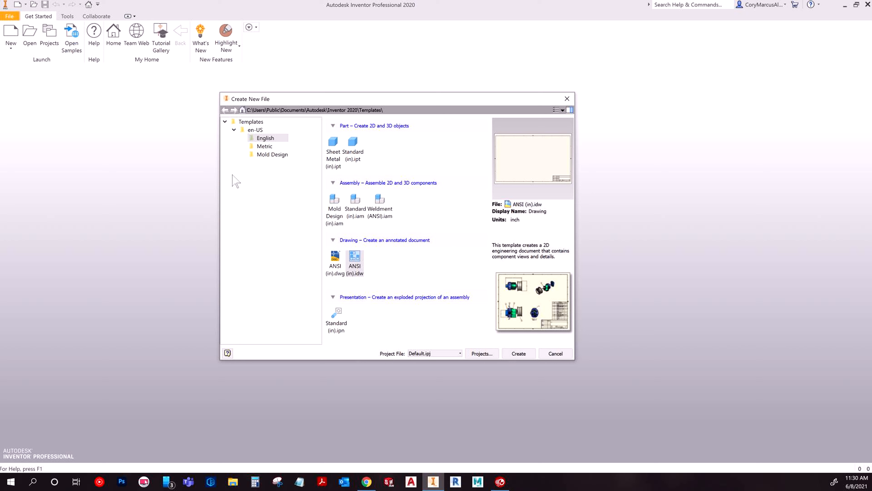
left_click(337, 264)
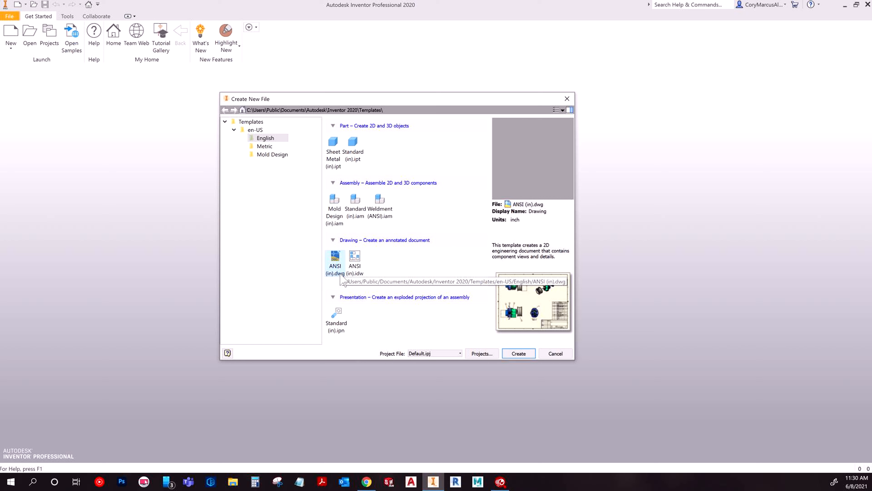
left_click(352, 271)
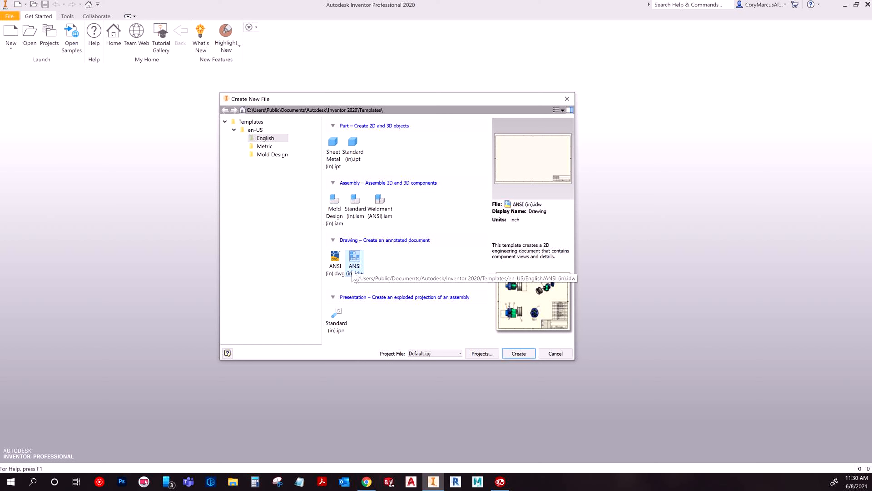
left_click(338, 271)
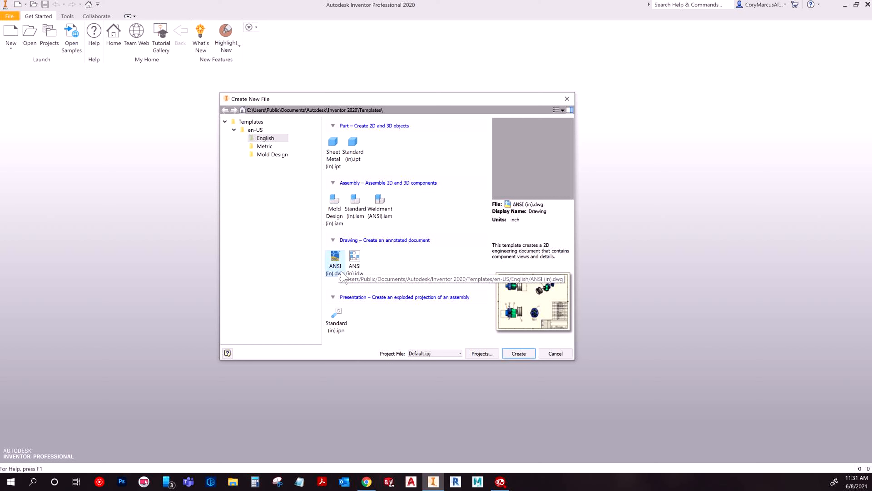
left_click(355, 267)
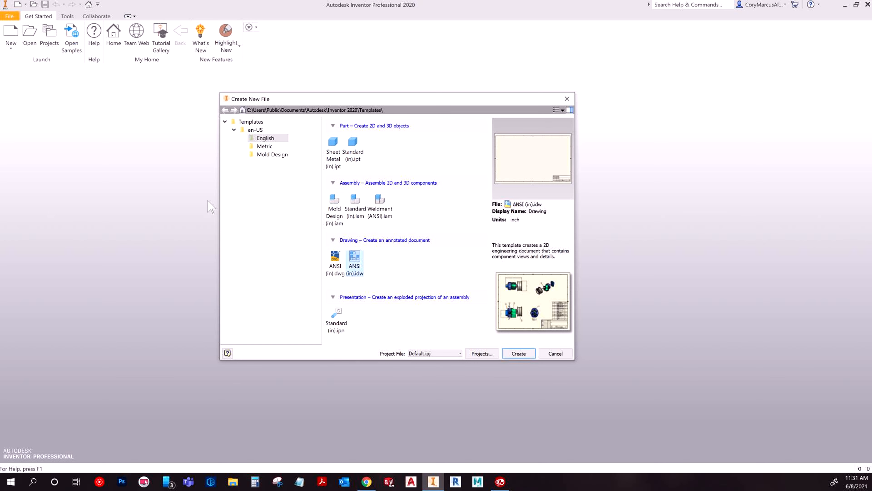
left_click(567, 98)
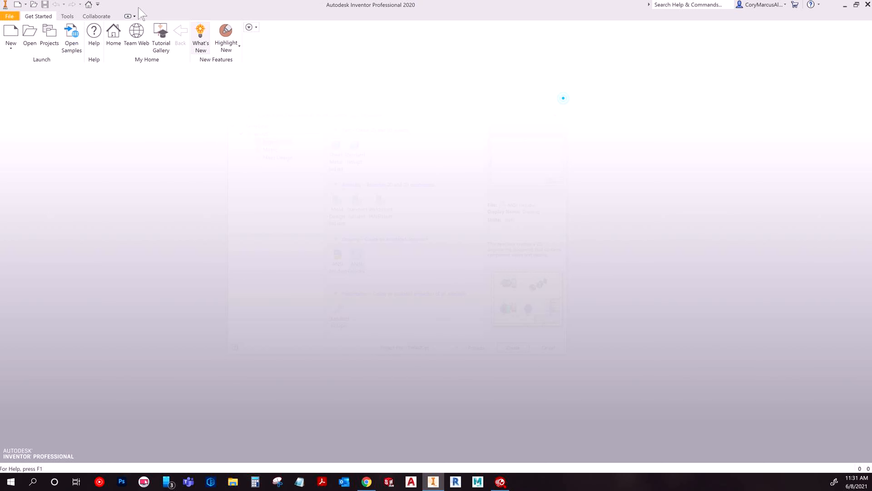
Step: Create a new drawing from the default DWG drawing template, continuing despite the unavailable project location
left_click(25, 5)
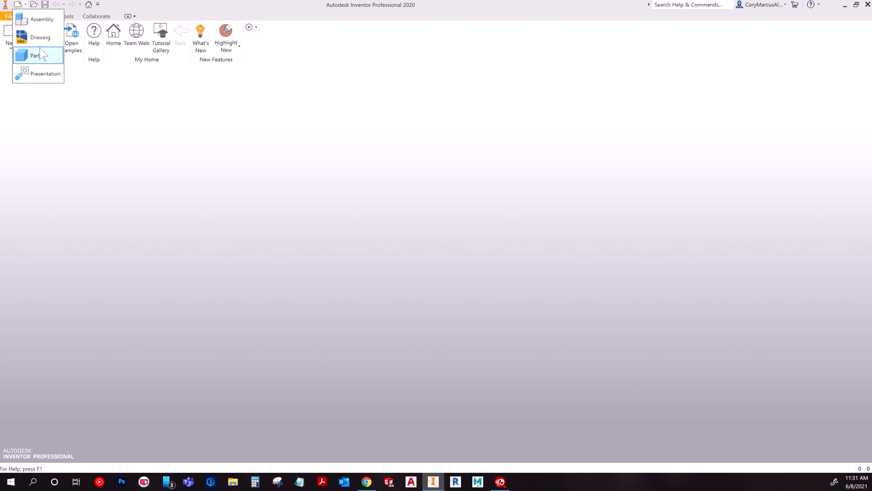
left_click(30, 42)
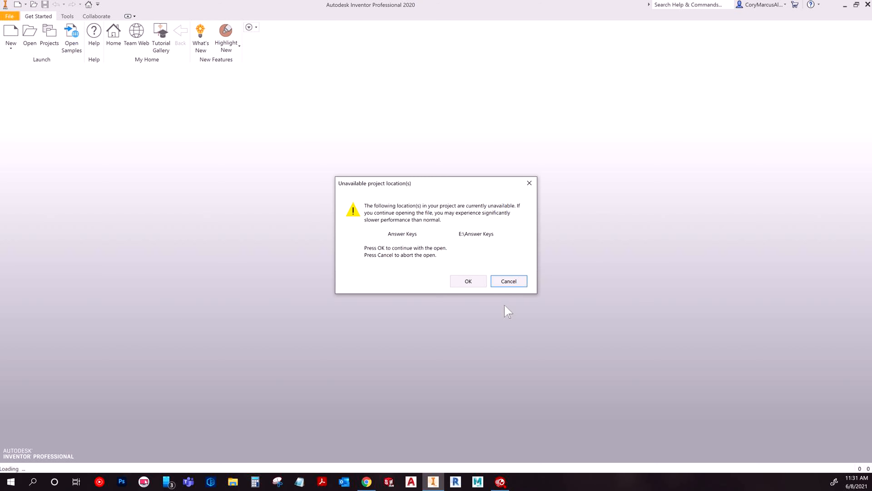
left_click(481, 281)
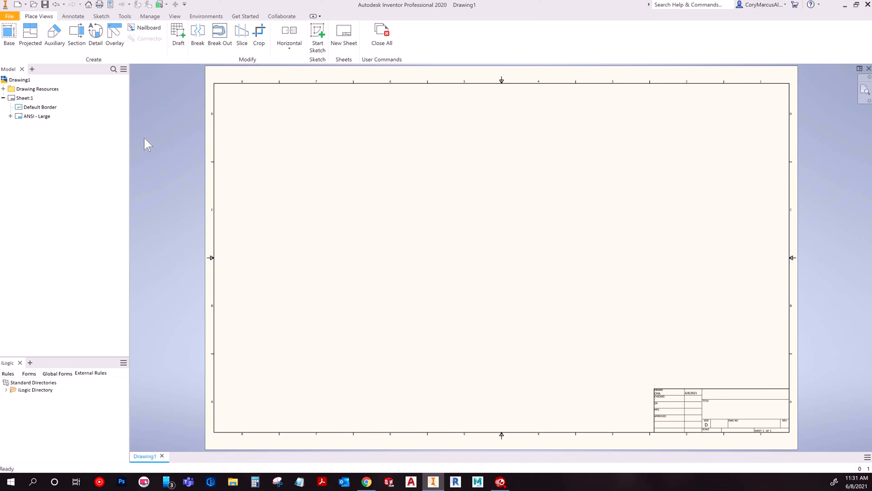
left_click(17, 80)
Step: Create a new drawing from the English ANSI (in).idw template, continuing despite the unavailable project location
left_click(16, 4)
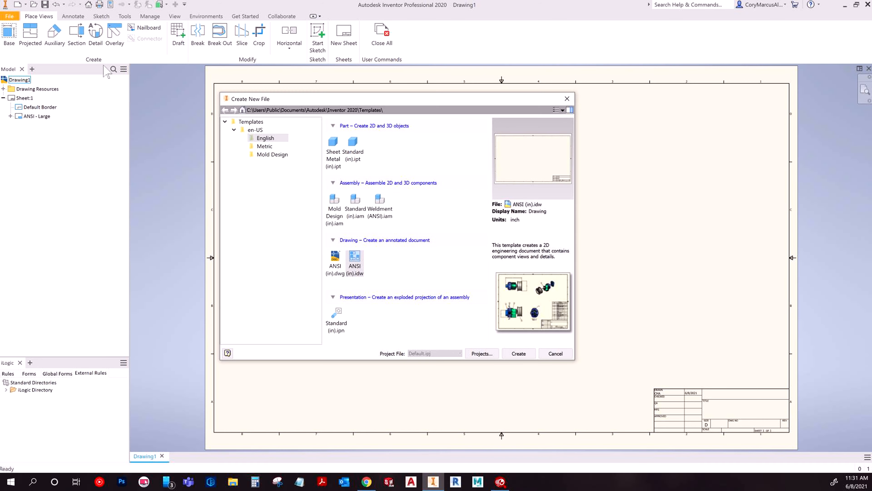
double_click(356, 267)
left_click(475, 281)
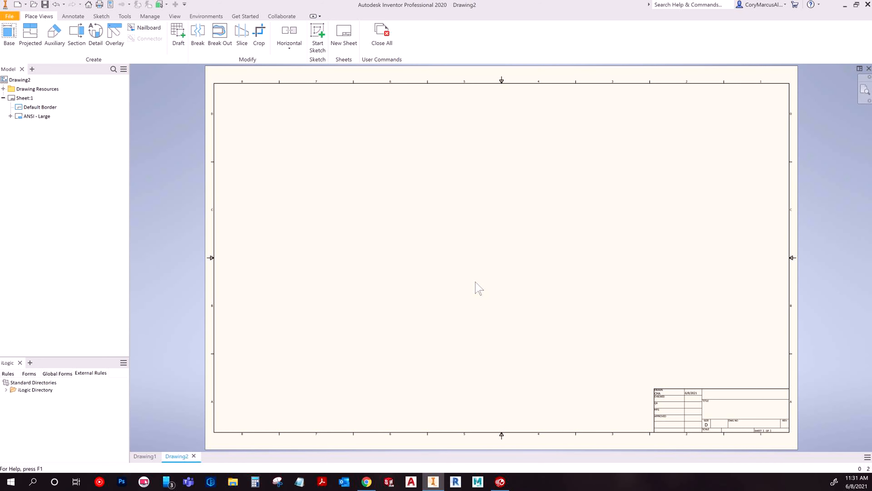
Step: Compare the open drawings Drawing1 and Drawing2, and close Drawing1
left_click(141, 457)
left_click(182, 456)
left_click(145, 456)
left_click(187, 456)
left_click(147, 458)
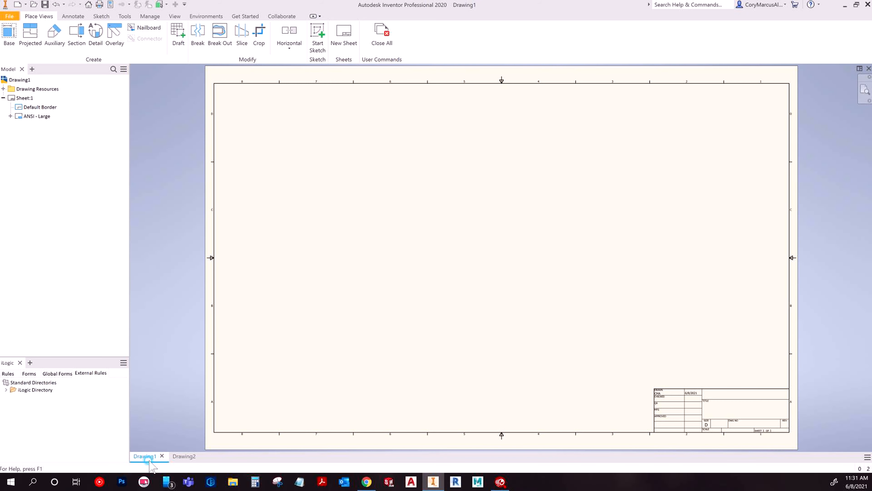
left_click(162, 457)
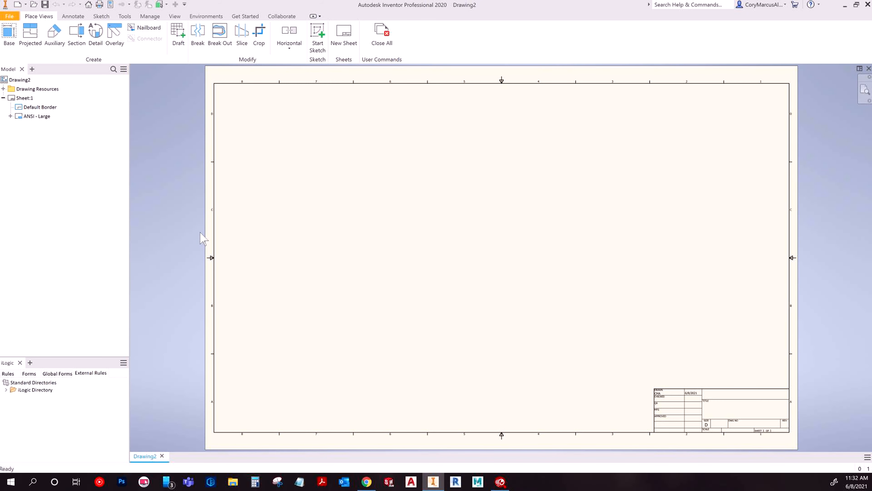
Step: Open the Exercise 6.1 Spacer part, Exercise 6.9 Angle Block drawing and Exercise 7.58 Power Feed Bracket part together
key("ctrl+o")
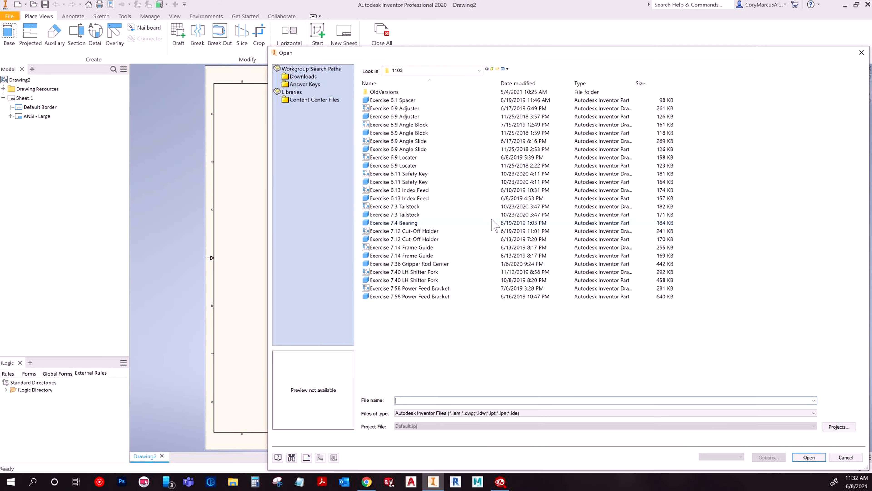
left_click(398, 100)
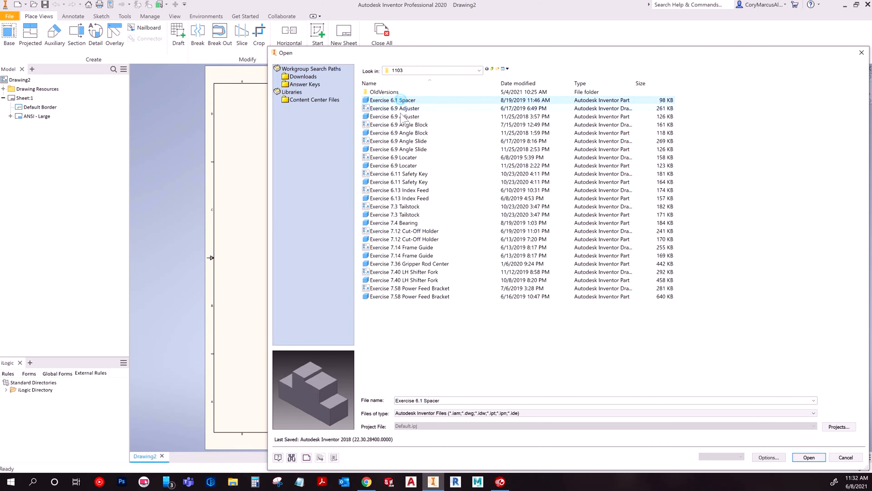
left_click(393, 124, "ctrl")
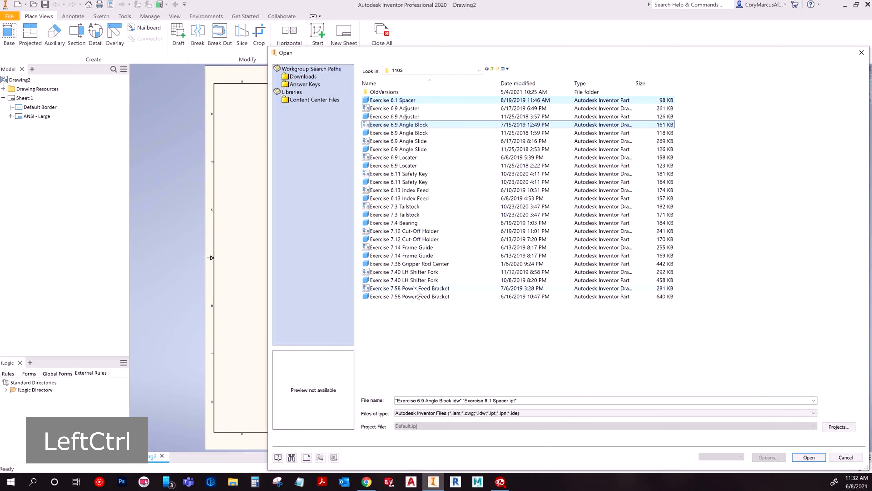
left_click(406, 296, "ctrl")
left_click(808, 457)
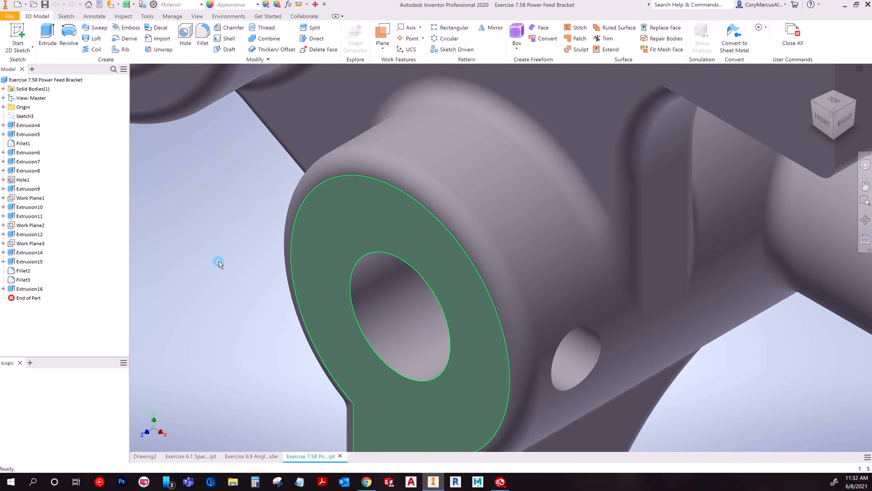
Step: Look through the opened exercise files and close the Exercise 6.9 Angle Block drawing
key("KP_9")
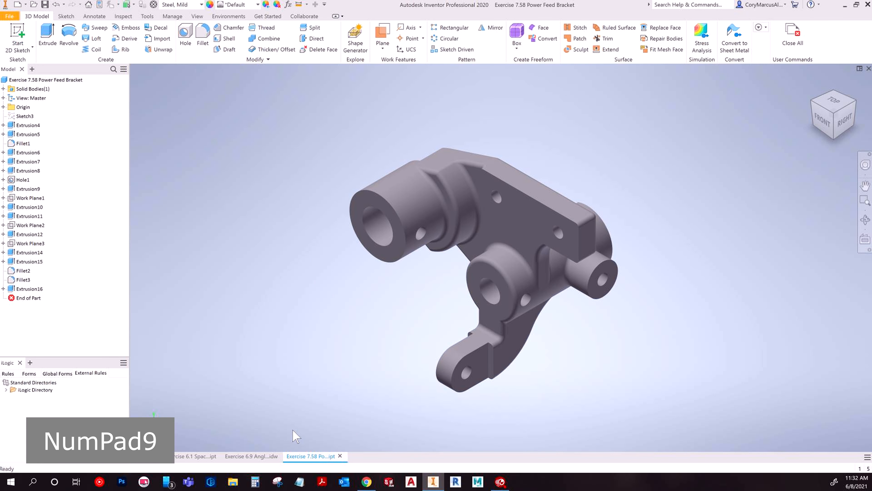
left_click(212, 457)
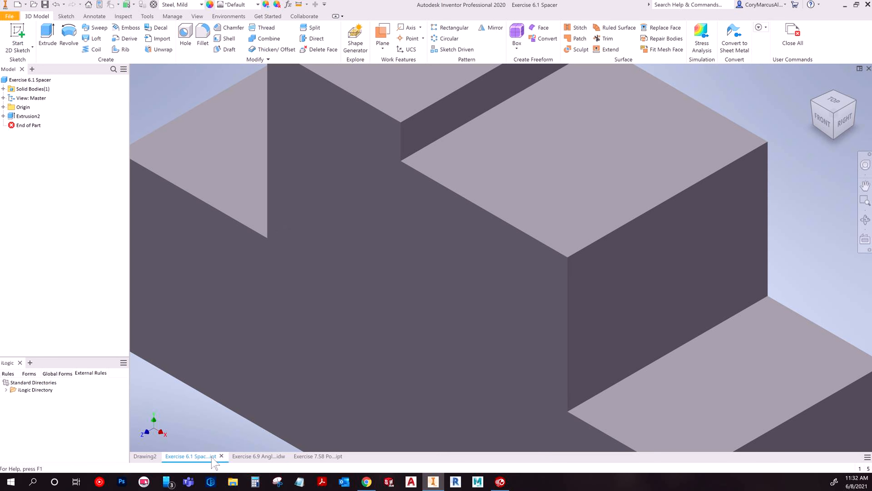
left_click(245, 457)
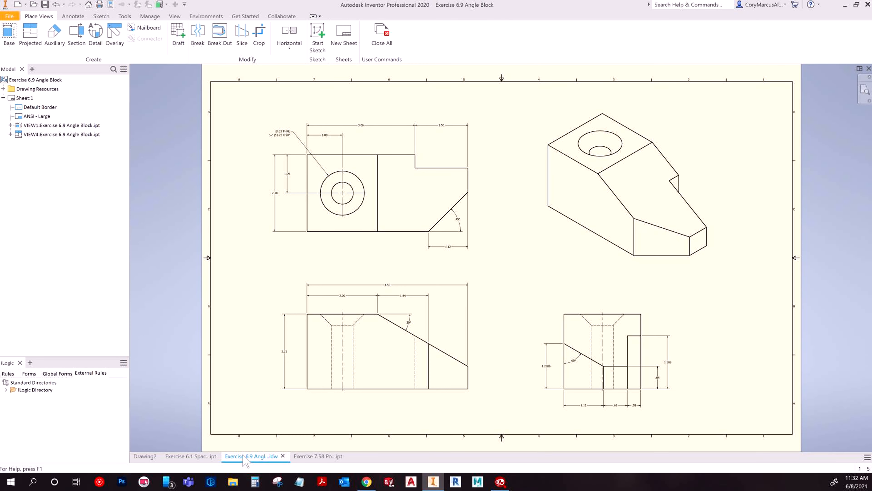
left_click(284, 456)
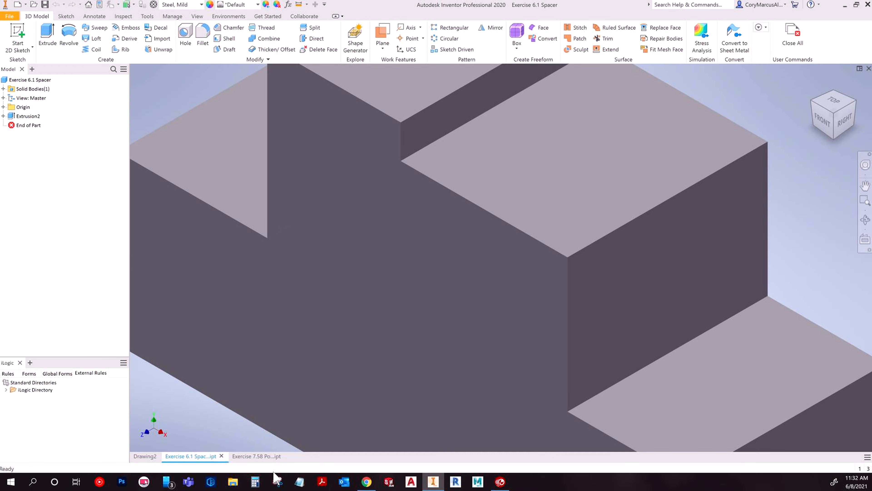
left_click(152, 458)
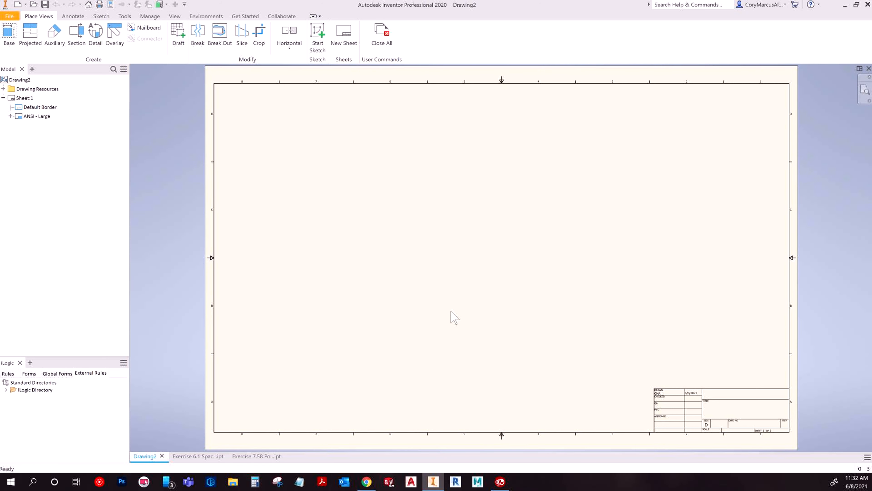
left_click(5, 39)
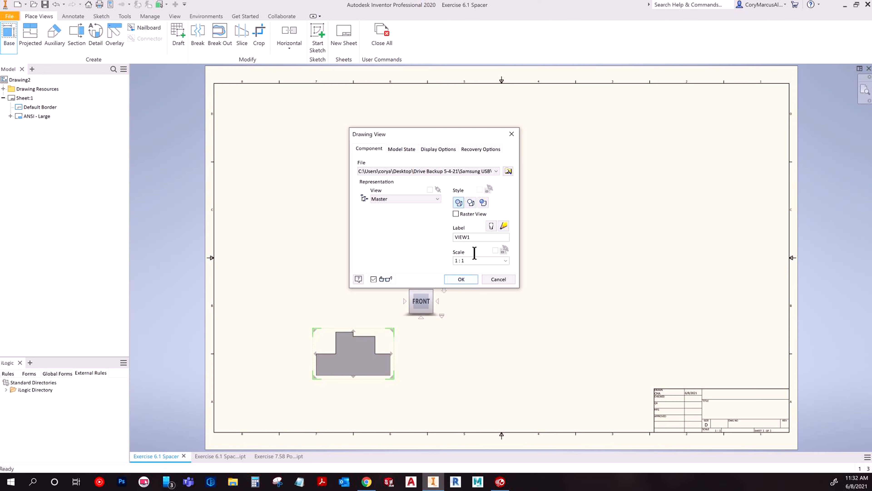
left_click(498, 279)
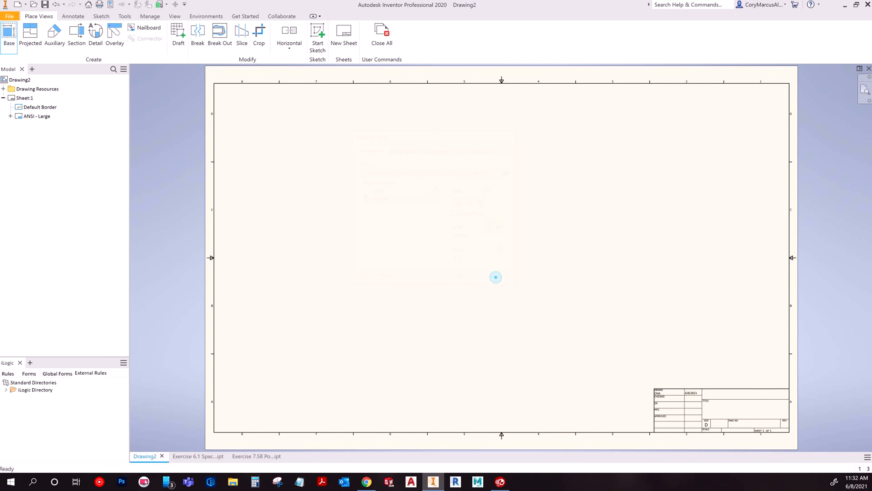
Step: Open the Exercise 7.3 Tailstock part, continuing despite the unavailable project location
left_click(33, 4)
double_click(414, 215)
left_click(468, 282)
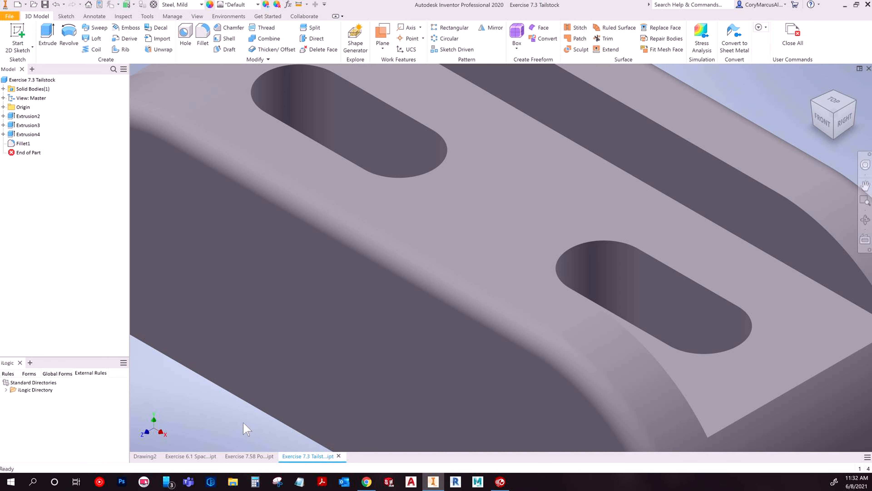
left_click(145, 456)
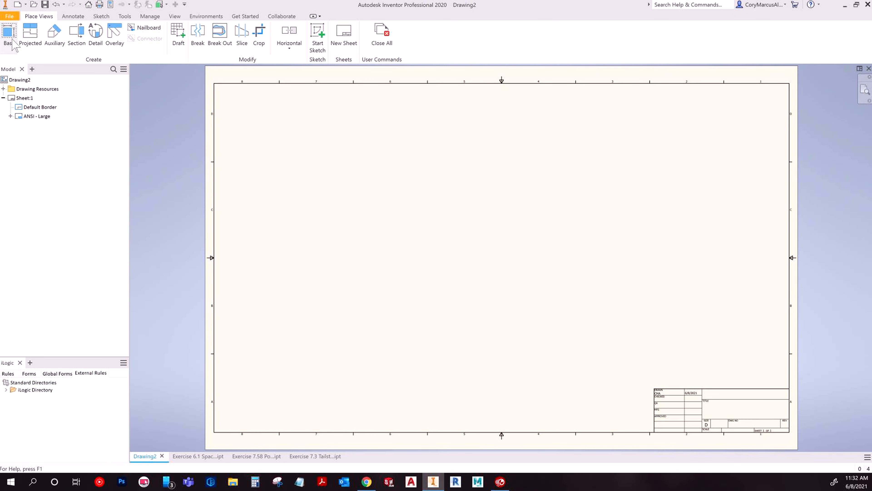
left_click(9, 35)
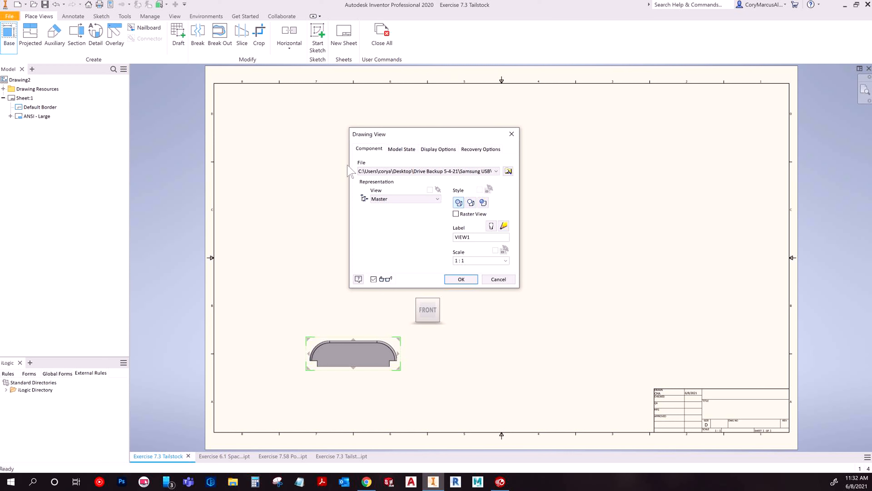
left_click(462, 171)
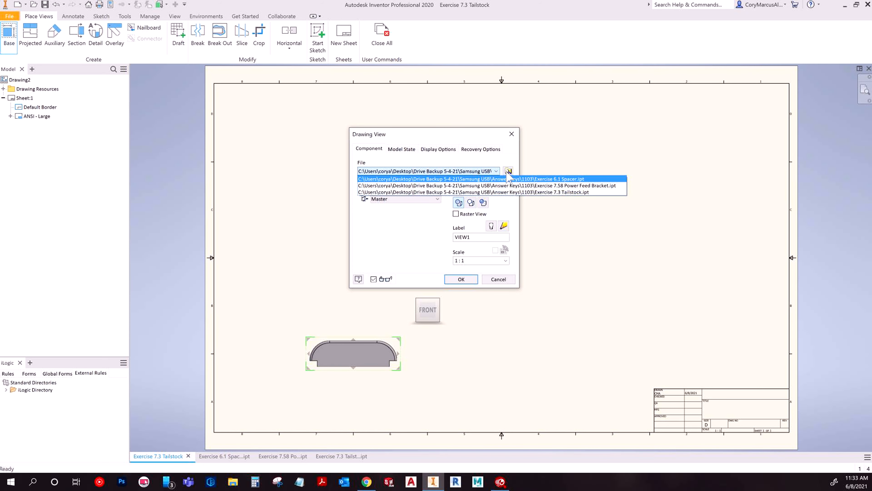
left_click(508, 171)
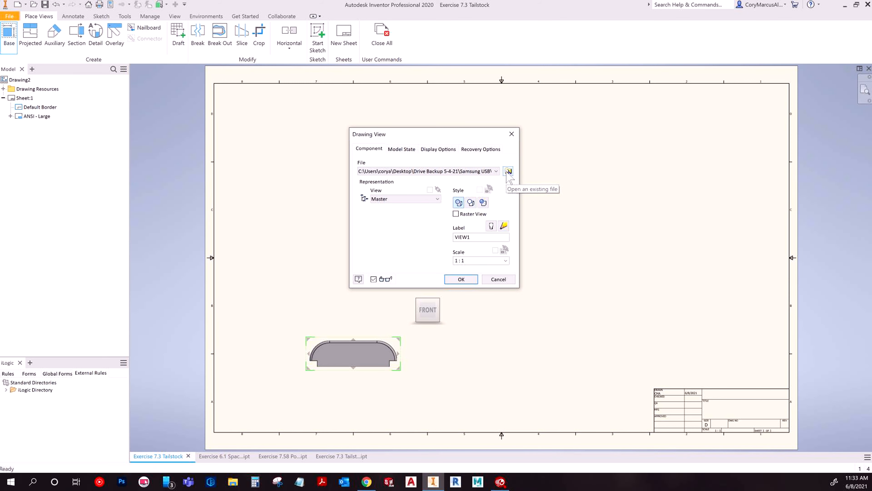
left_click(507, 171)
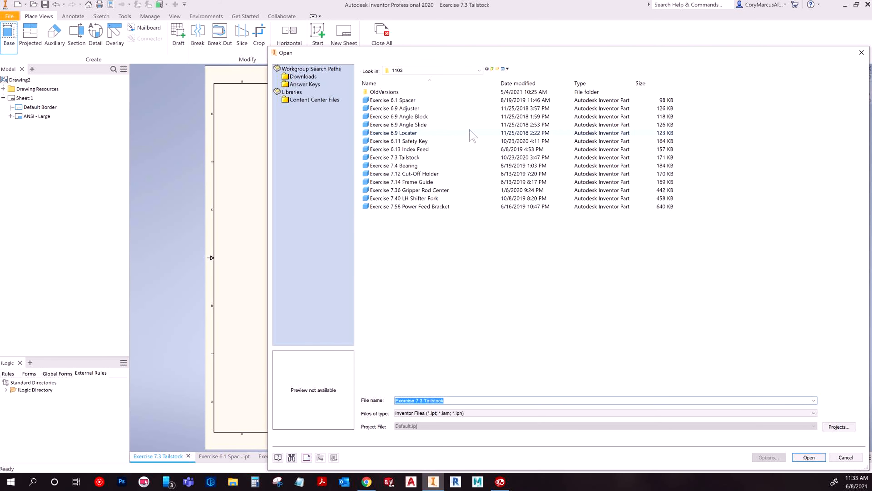
double_click(408, 190)
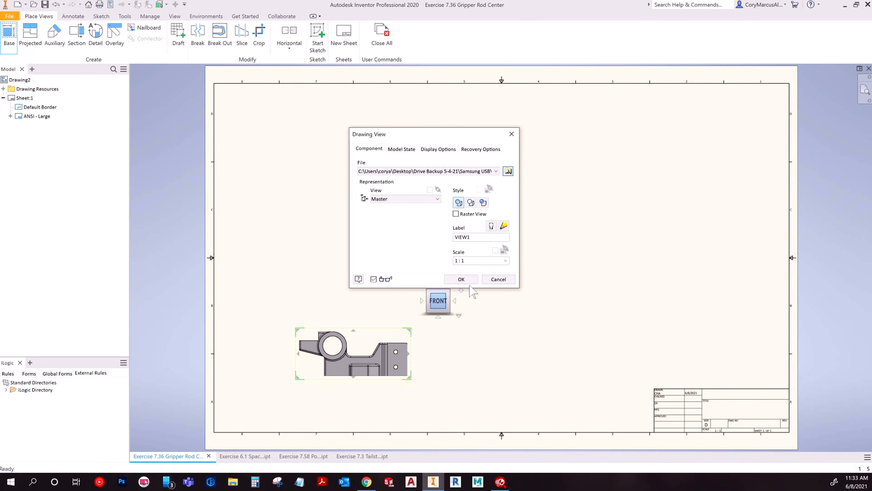
left_click(498, 279)
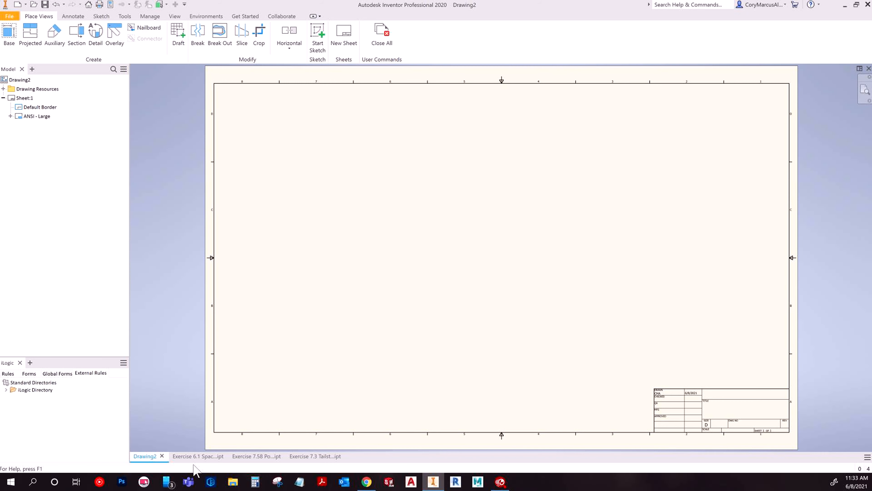
Step: Close the Exercise 6.1 Spacer and Exercise 7.3 Tailstock parts, leaving the Exercise 7.58 Power Feed Bracket part open
left_click(198, 456)
left_click(225, 456)
left_click(211, 457)
left_click(271, 457)
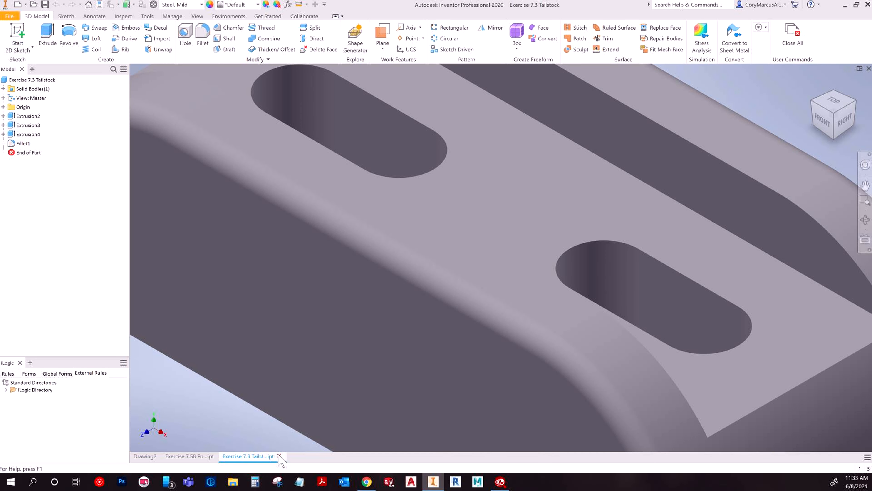
left_click(279, 456)
Step: Place a front base view of the Exercise 7.58 Power Feed Bracket part on Drawing2's sheet, using the Master view representation
left_click(144, 456)
left_click(9, 32)
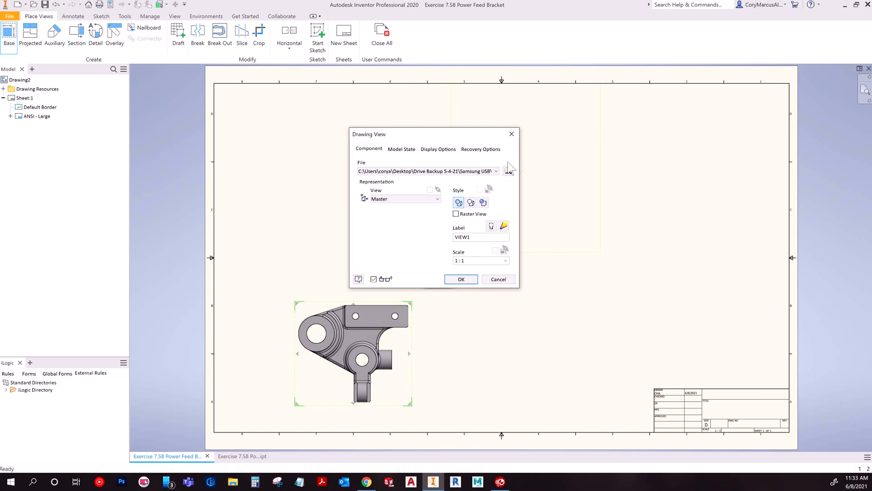
left_click(470, 170)
left_click(427, 178)
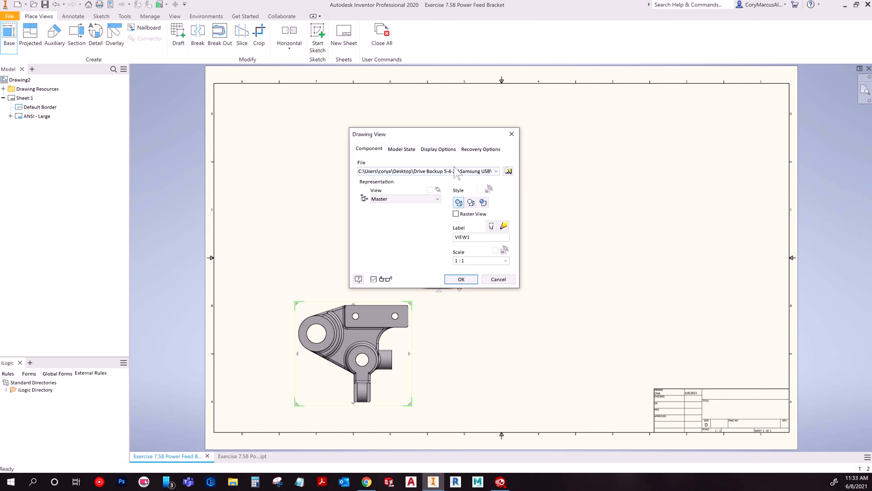
left_click(385, 199)
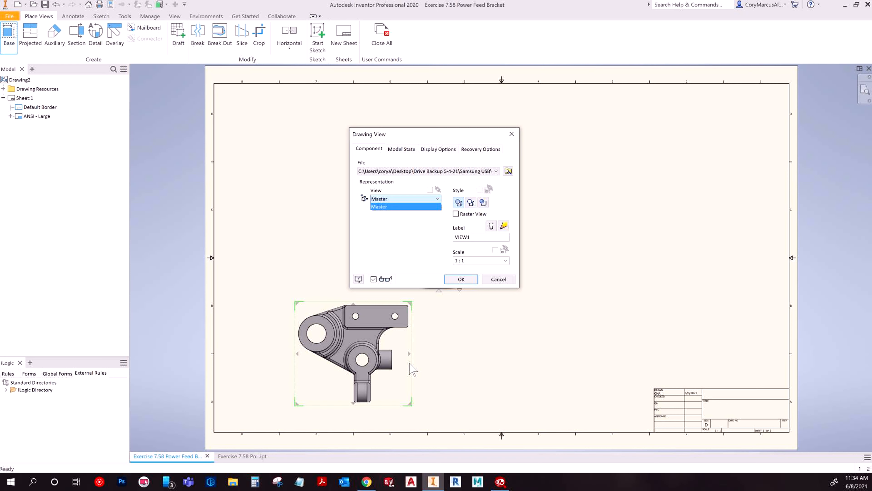
left_click(493, 278)
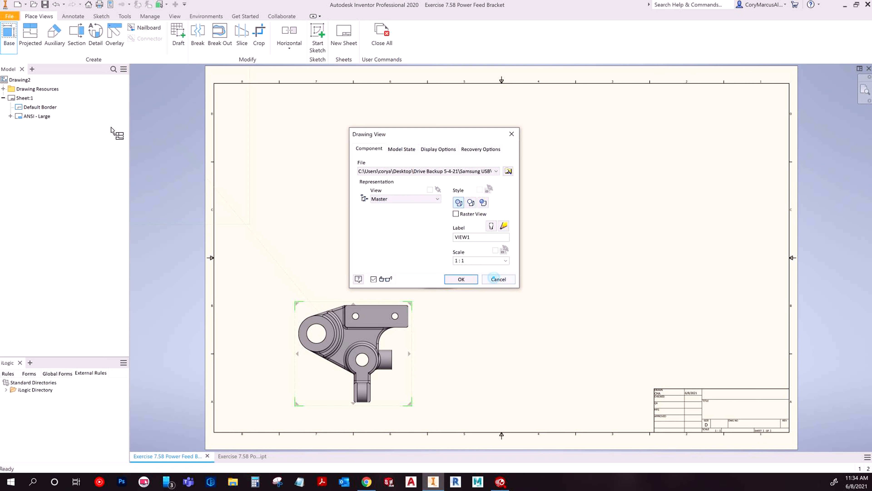
left_click(505, 271)
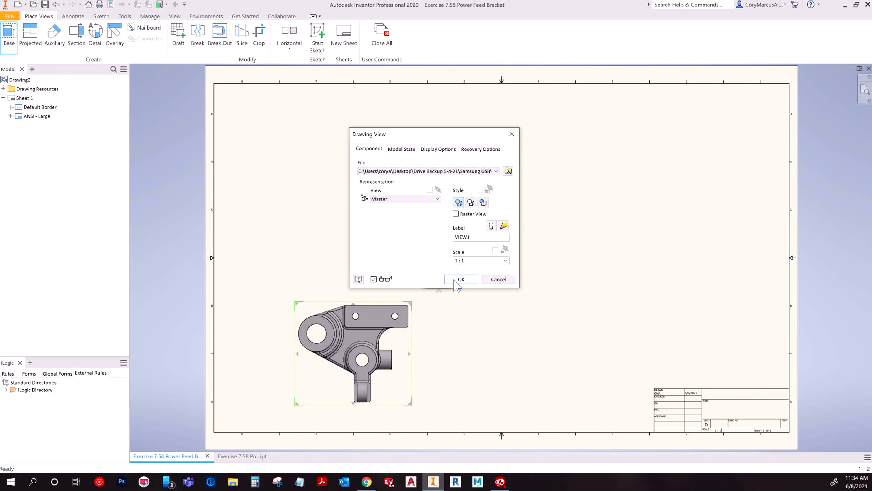
left_click(460, 279)
key("Escape")
key("Escape")
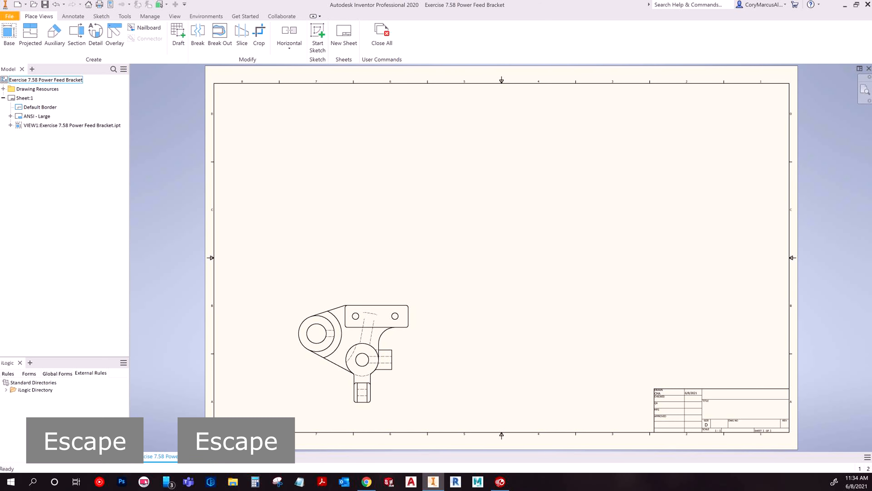
Step: Expand the Power Feed Bracket view in the model tree and examine the options available for its part
left_click(20, 98)
left_click(11, 125)
left_click(47, 134)
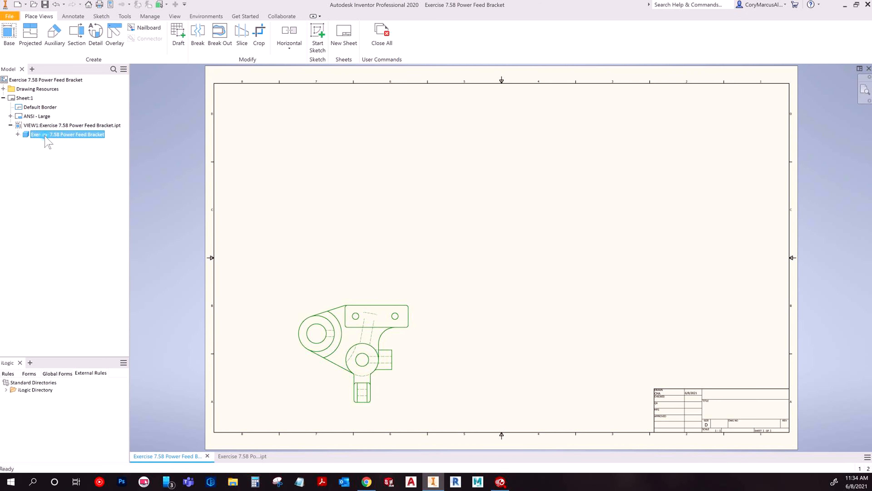
right_click(45, 136)
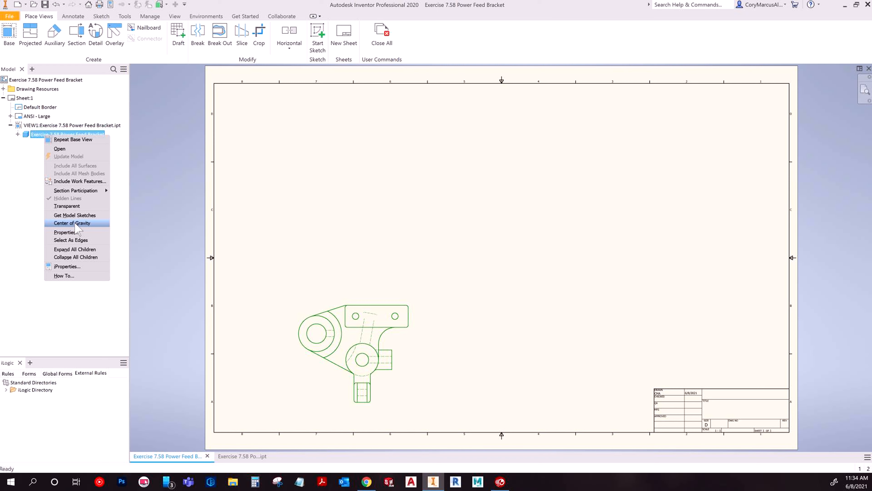
left_click(152, 179)
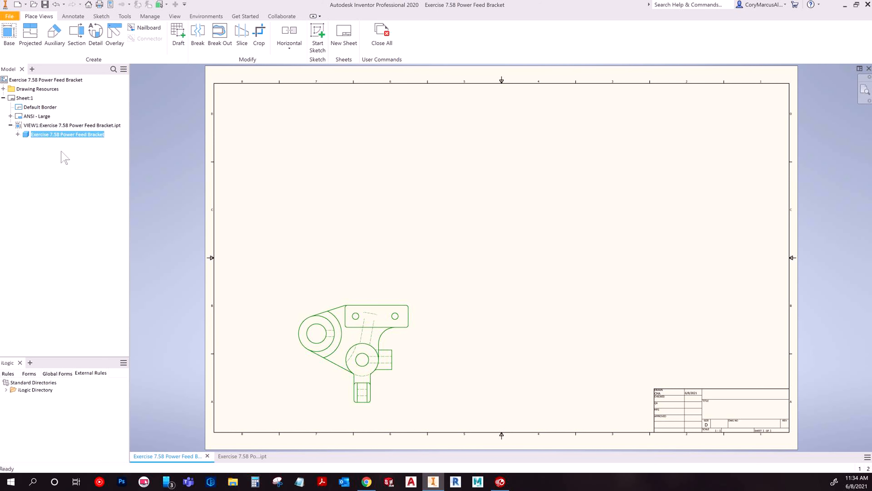
left_click(394, 197)
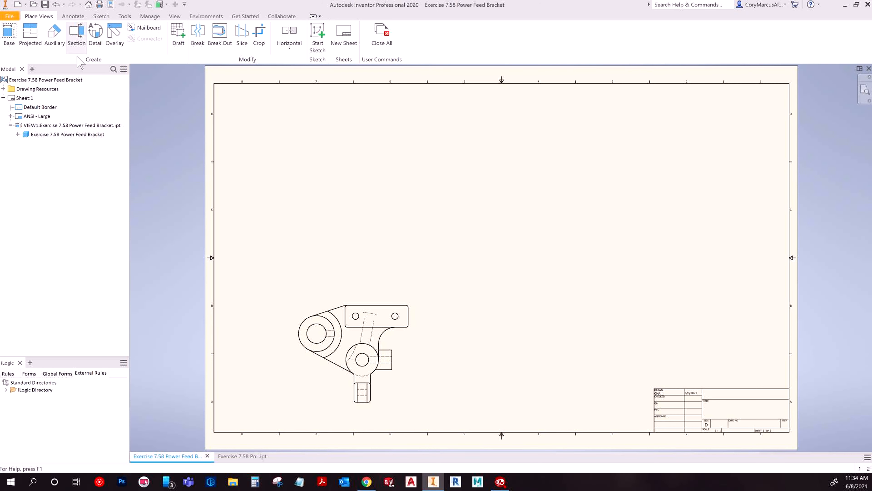
Step: Place a base view of the Gyroscope assembly from the Exercise 14.10 Gyroscope folder beside the bracket view
left_click(10, 34)
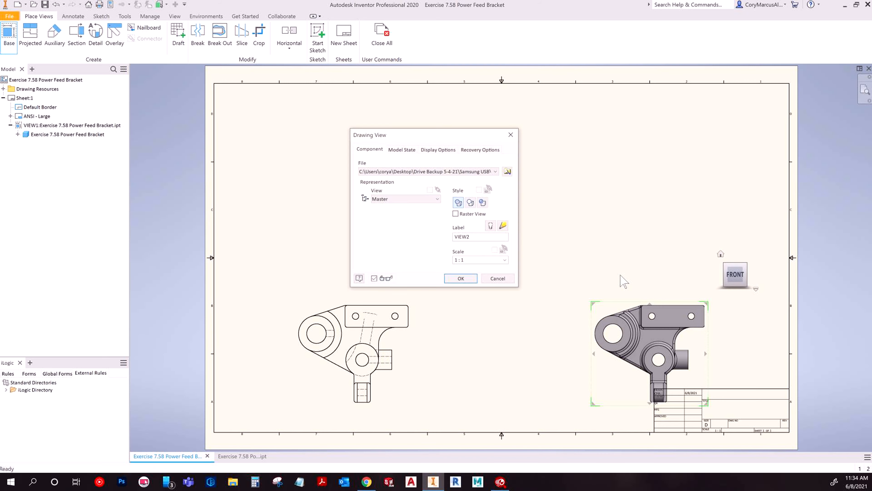
left_click(508, 171)
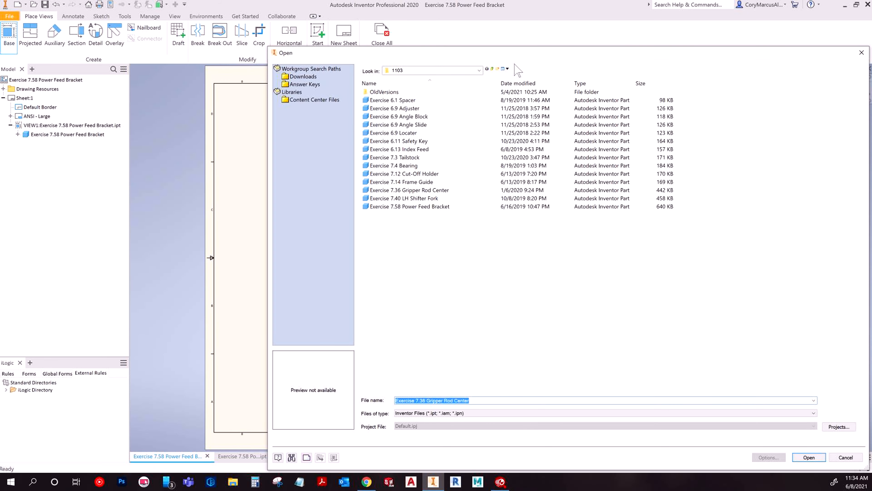
left_click(493, 68)
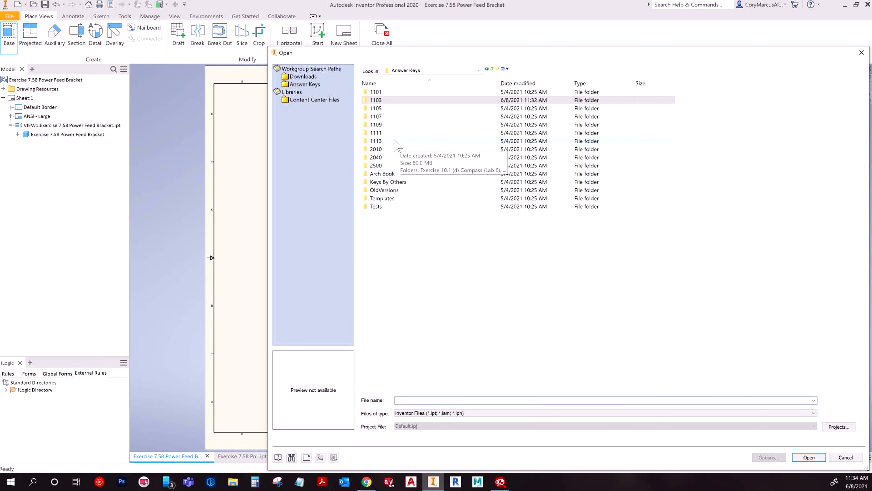
double_click(395, 147)
double_click(409, 100)
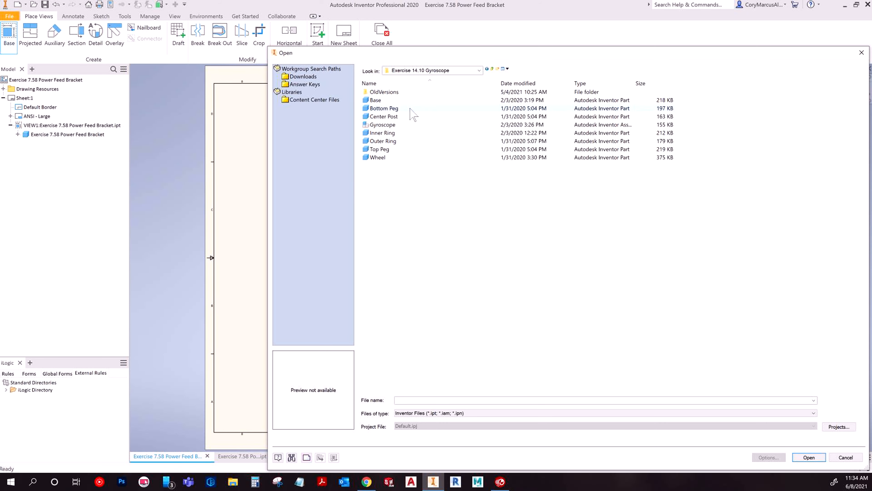
left_click(393, 125)
left_click(394, 125)
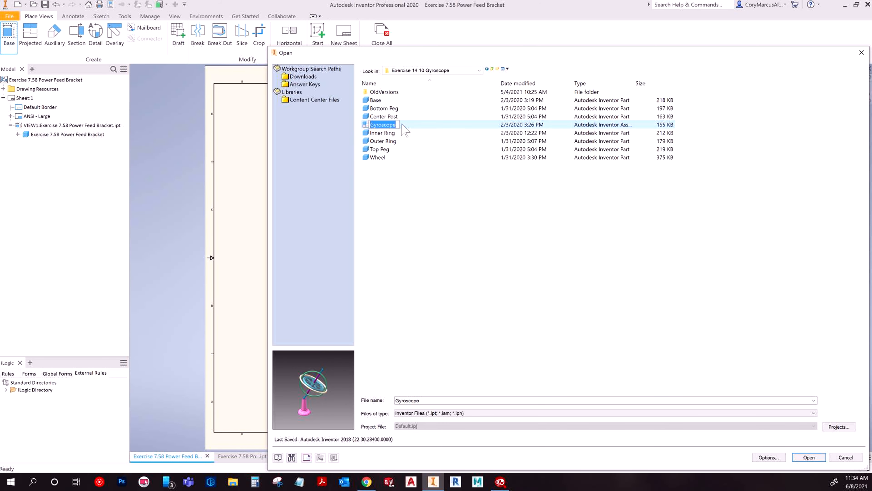
double_click(402, 125)
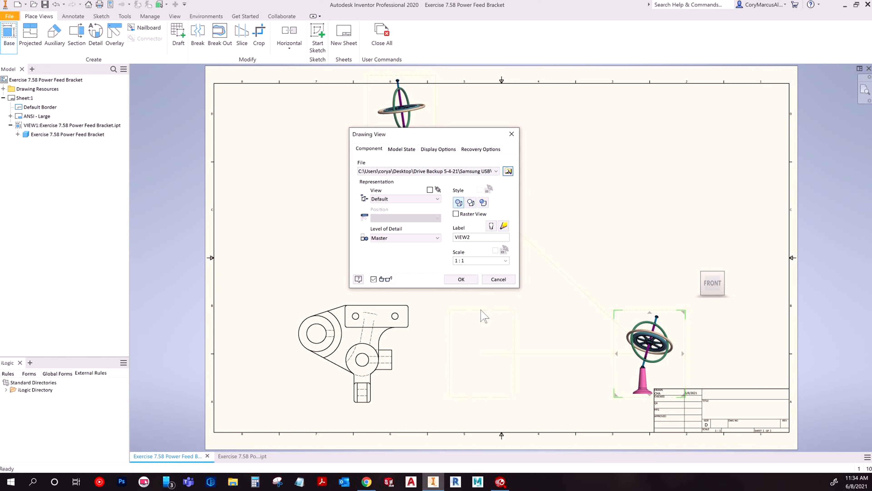
left_click(461, 279)
key("Escape")
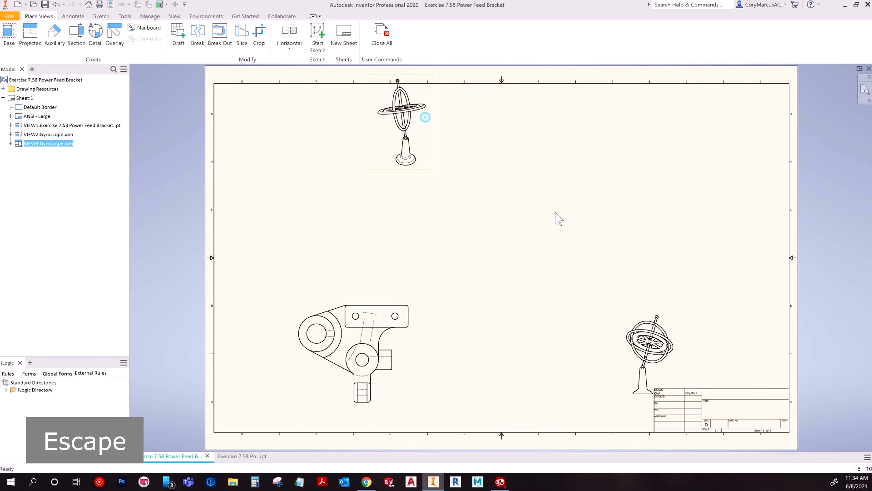
Step: Delete the extra Gyroscope view at the sheet's upper edge and move the remaining one up and away from the title block
key("Delete")
key("shift")
key("shift")
key("shift")
key("Return")
left_click(681, 375)
left_click_drag(682, 374, 593, 280)
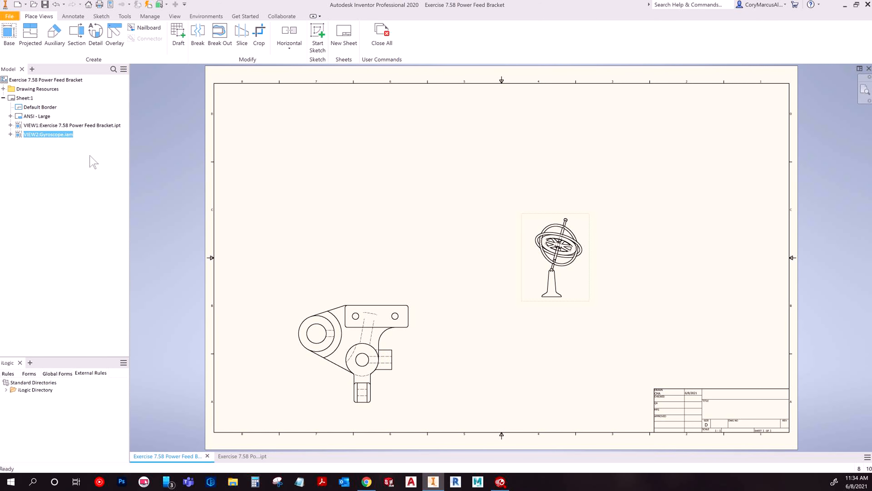
Step: Expand the Gyroscope view and its assembly in the model tree to list the component parts
left_click(25, 98)
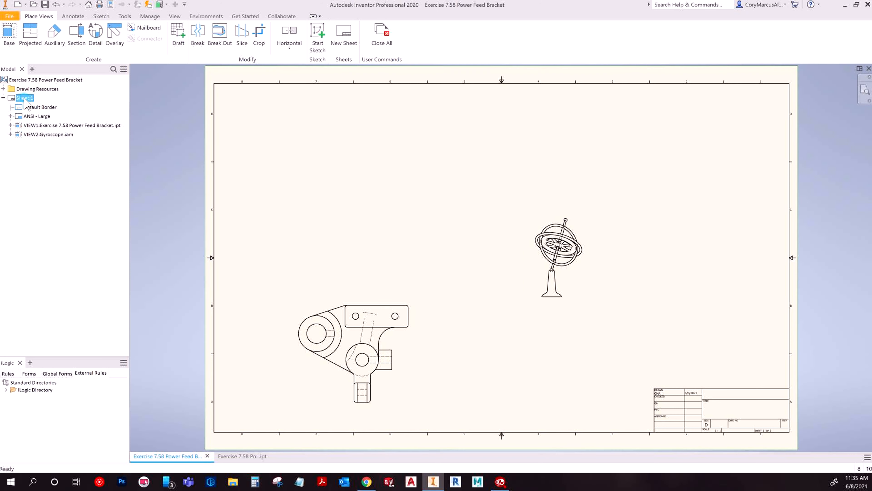
left_click(10, 135)
left_click(30, 144)
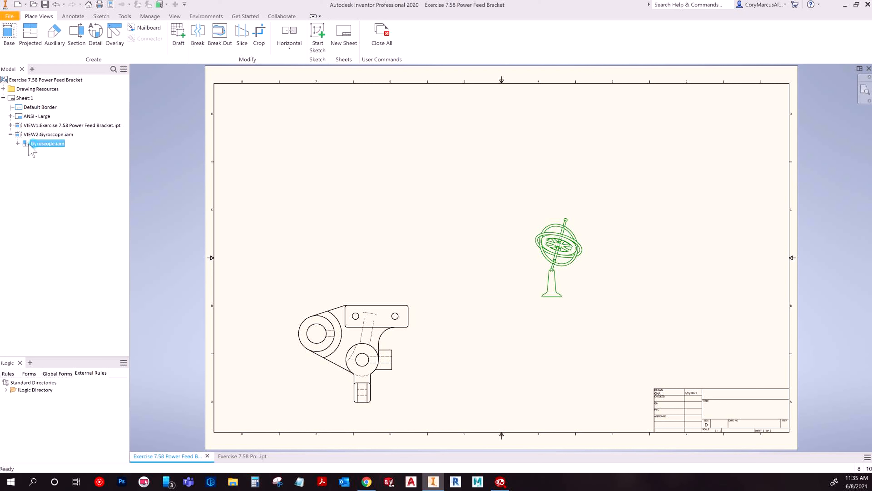
left_click(17, 144)
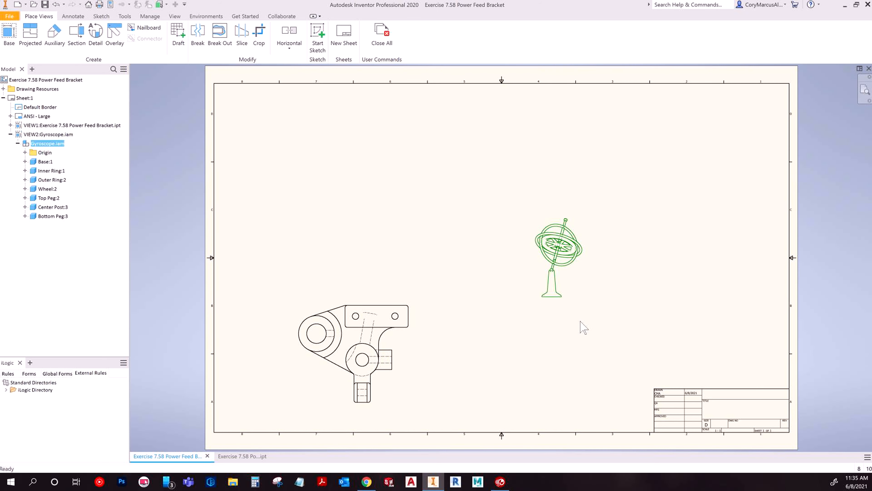
Step: Turn off the visibility of the Inner Ring and Outer Ring components in the Gyroscope view
left_click(44, 171)
right_click(51, 171)
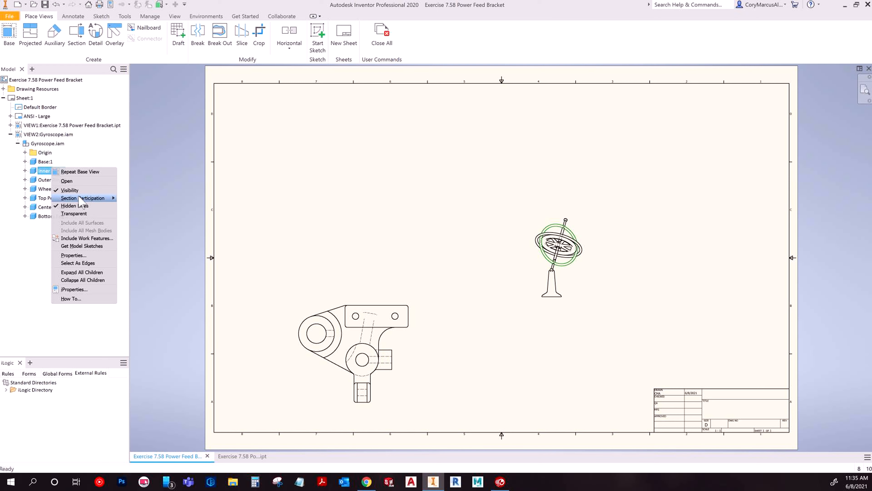
left_click(70, 189)
left_click(45, 180)
right_click(44, 180)
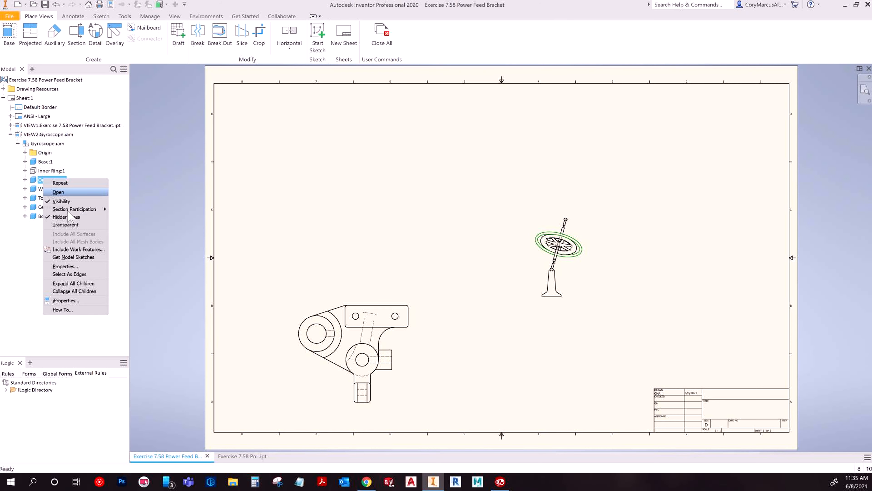
left_click(60, 201)
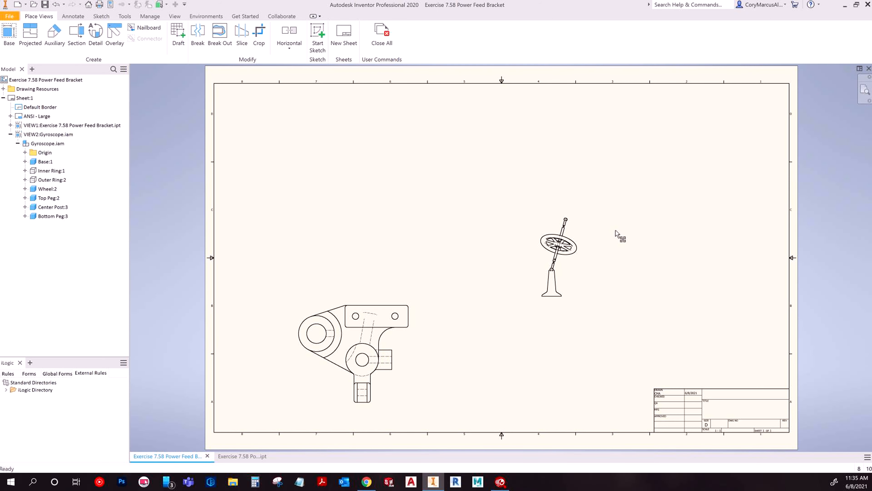
left_click(42, 171)
left_click(584, 275)
right_click(580, 271)
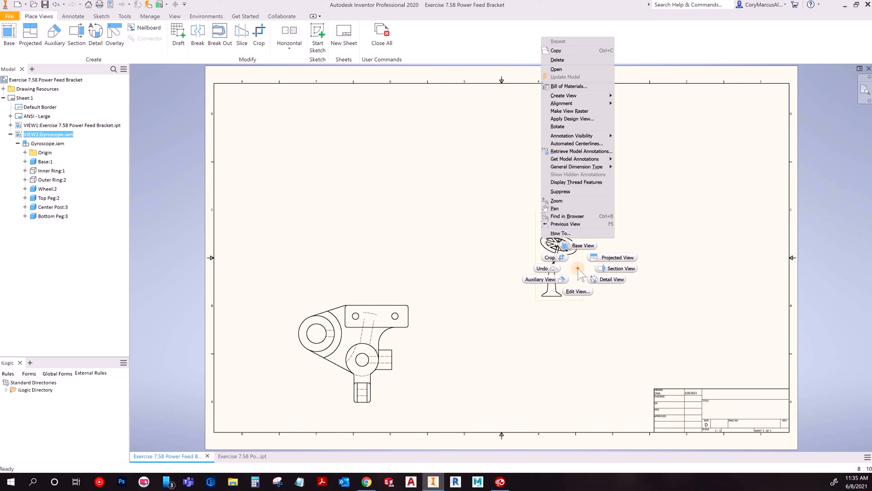
key("Escape")
key("Escape")
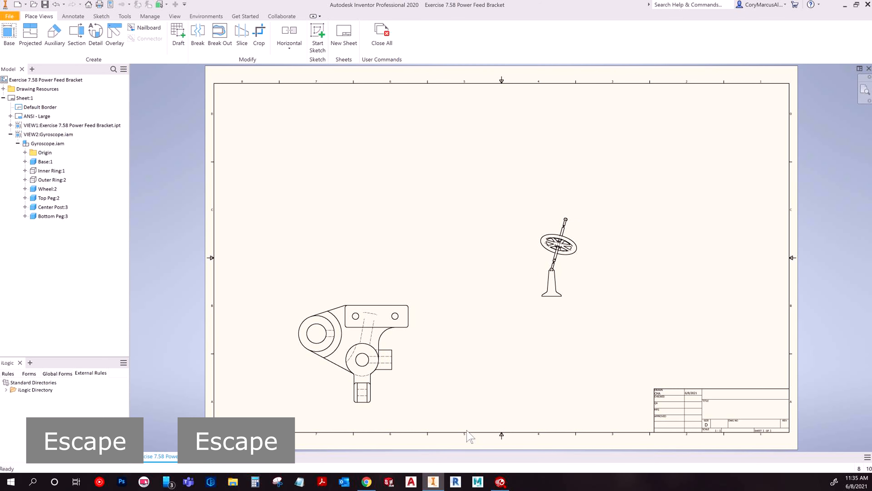
Step: Turn the visibility of the Inner Ring and Outer Ring components back on in the Gyroscope view
left_click(52, 180)
left_click(52, 171, "shift")
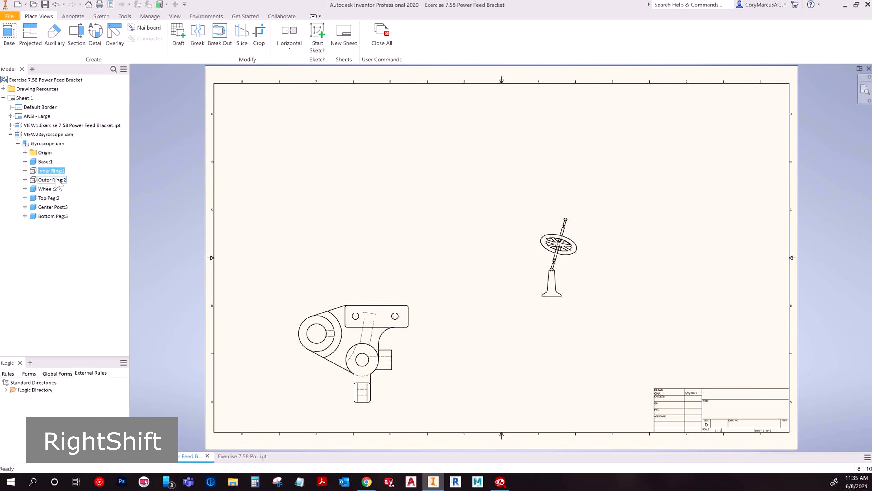
right_click(56, 179)
left_click(73, 200)
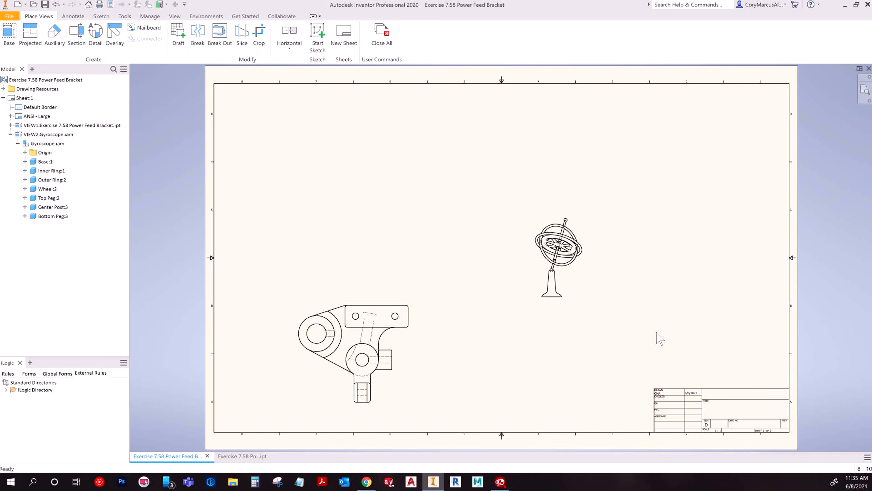
Step: Delete the Gyroscope view from the sheet
key("Delete")
key("Return")
Step: Change the display style of the Power Feed Bracket view to hidden lines removed
double_click(400, 345)
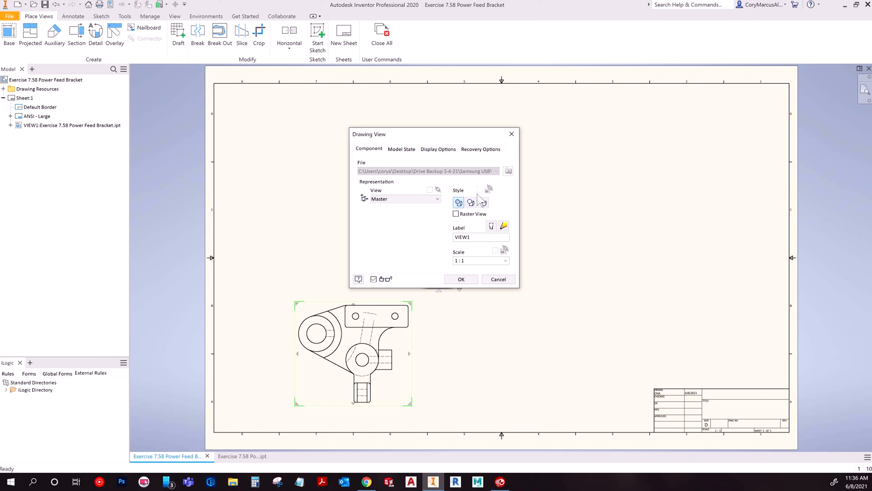
mouse_move(409, 343)
middle_mouse_down()
mouse_move(414, 301)
mouse_move(679, 262)
middle_mouse_up()
scroll(678, 260, "up", 5)
left_click_drag(429, 139, 188, 179)
middle_click_drag(501, 253, 501, 202)
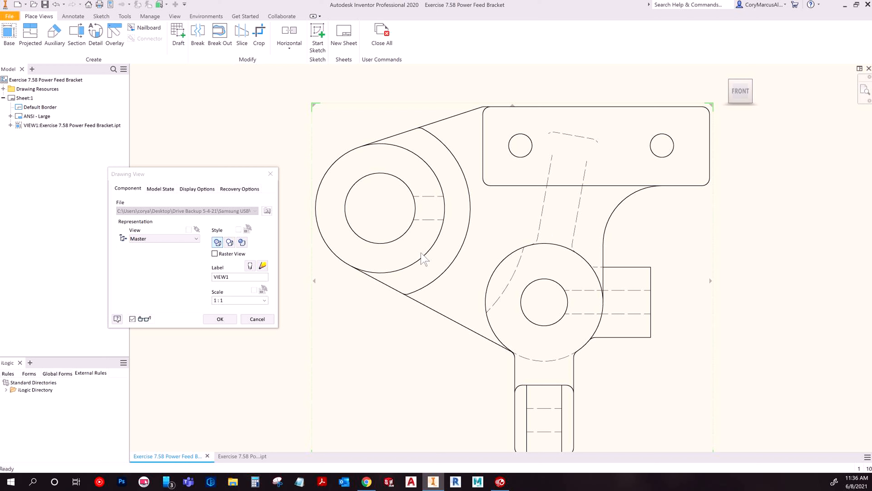
left_click(228, 244)
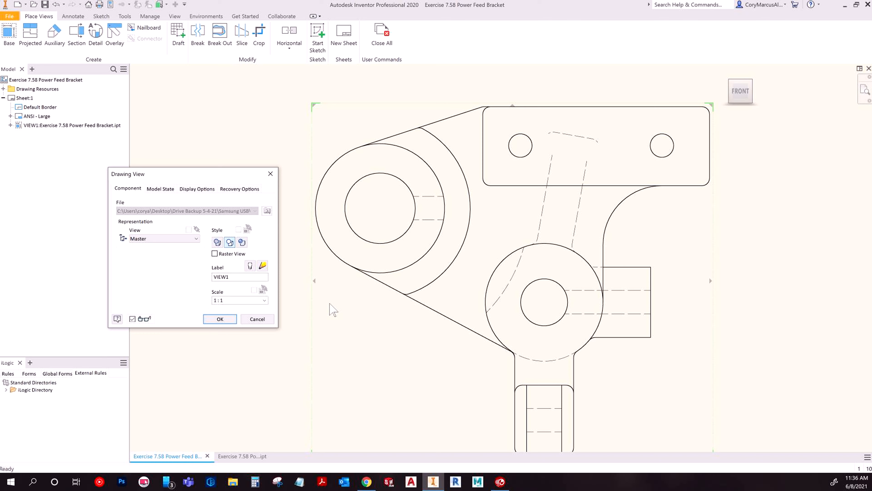
left_click(223, 319)
Step: Turn on the shaded display style for the bracket view
double_click(545, 199)
left_click(242, 243)
left_click(220, 319)
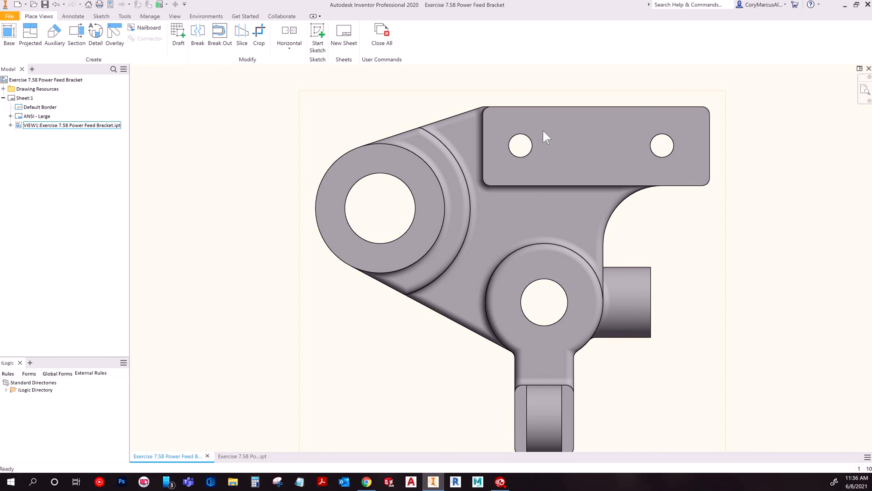
Step: Reorient the bracket view from front to isometric, and undo that change
scroll(596, 242, "down", 5)
middle_click_drag(595, 243, 396, 233)
scroll(330, 235, "up", 3)
double_click(528, 232)
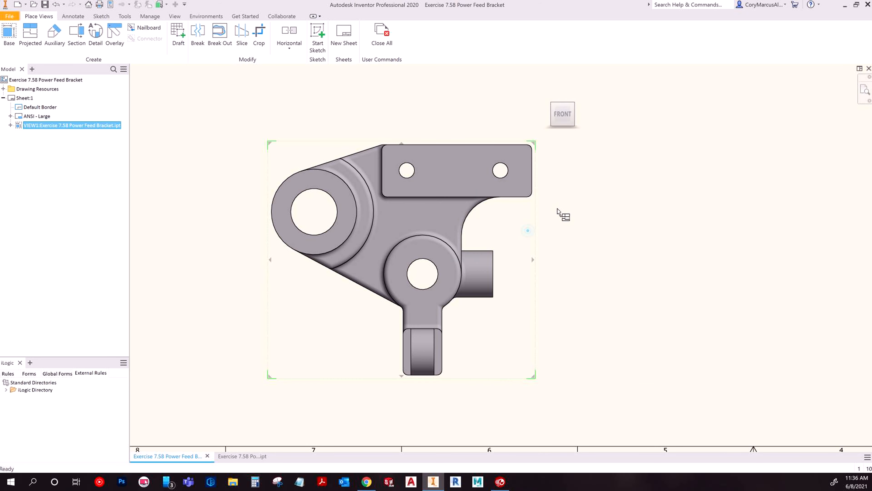
left_click(573, 113)
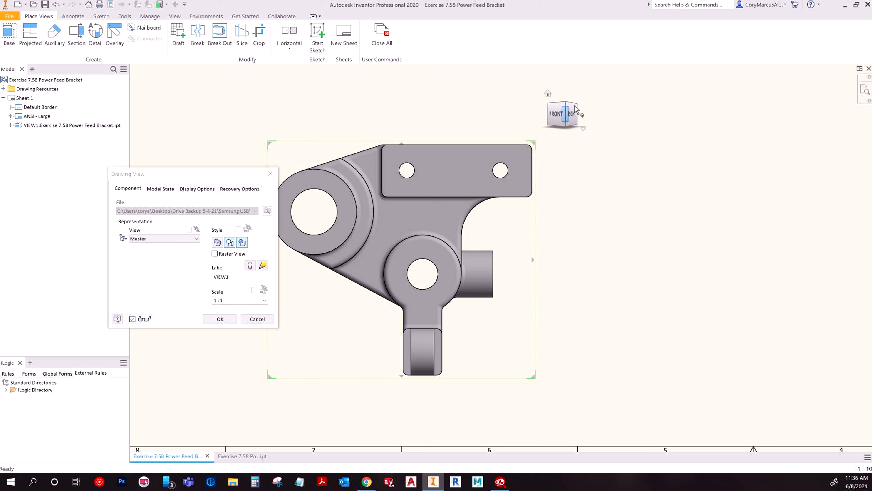
left_click(562, 104)
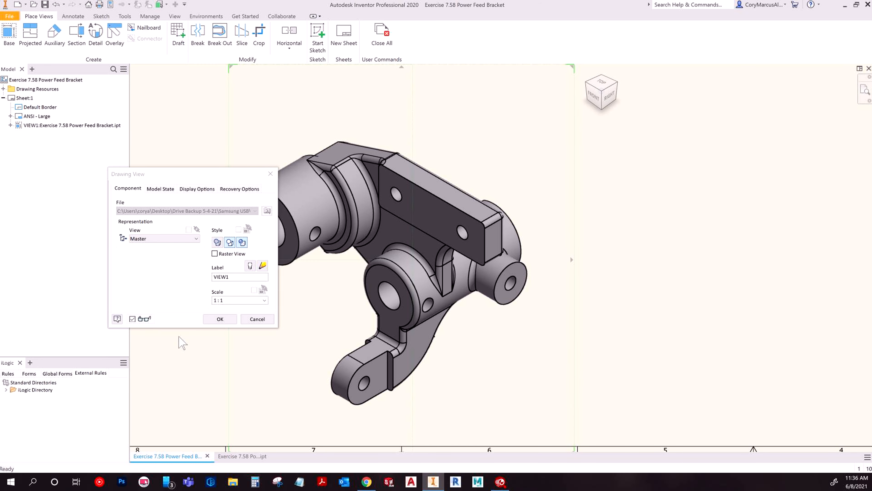
left_click(220, 319)
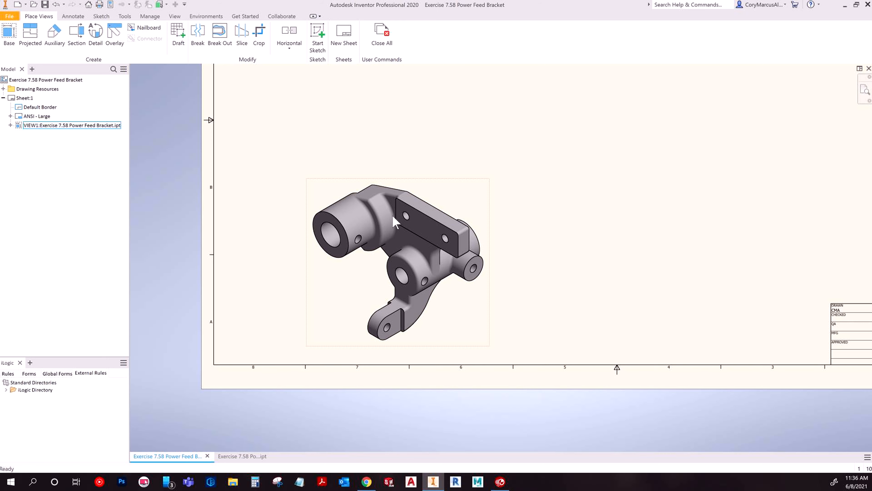
key("ctrl+z")
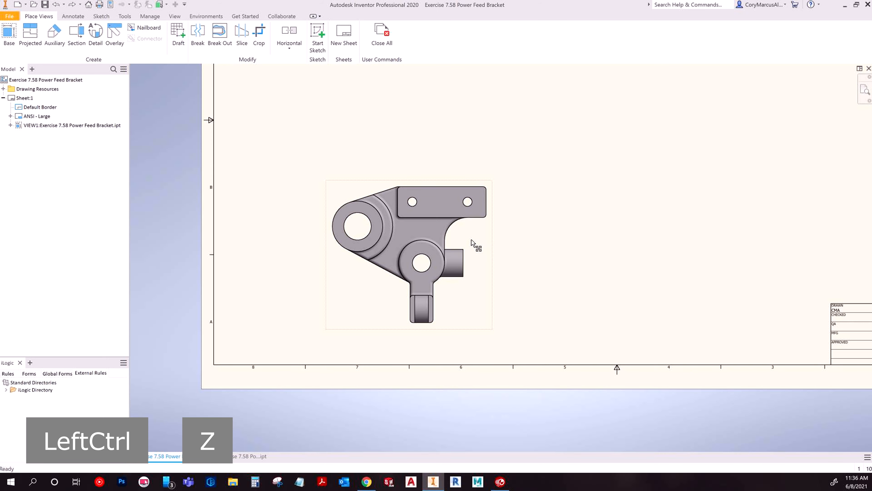
Step: Set the front bracket view to show hidden lines together with shading
left_click(470, 245)
double_click(470, 245)
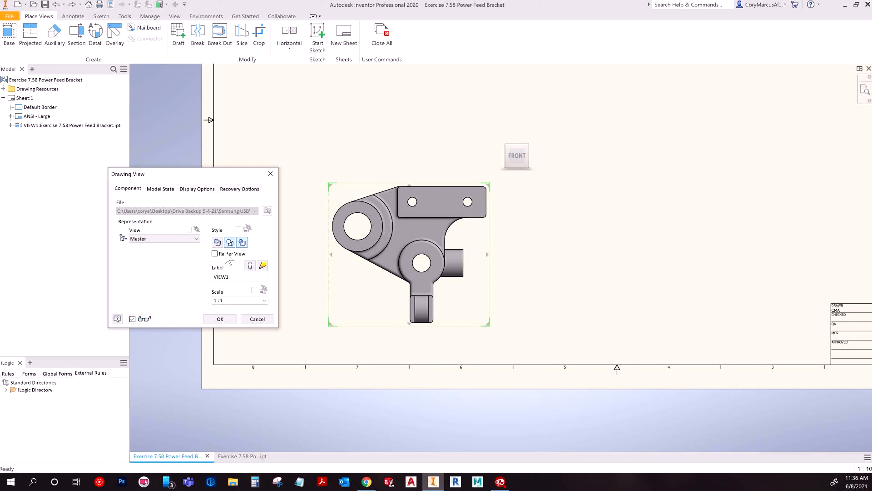
left_click(218, 241)
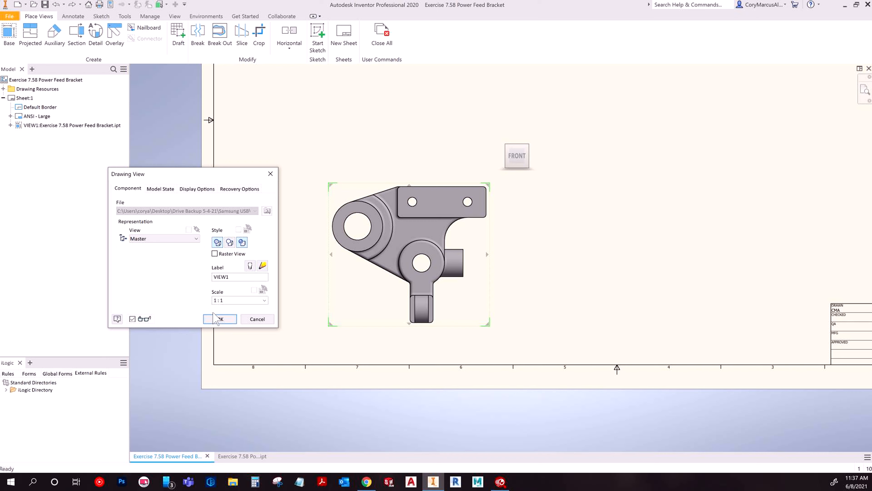
mouse_move(208, 177)
left_mouse_down()
mouse_move(563, 165)
mouse_move(436, 171)
left_mouse_up()
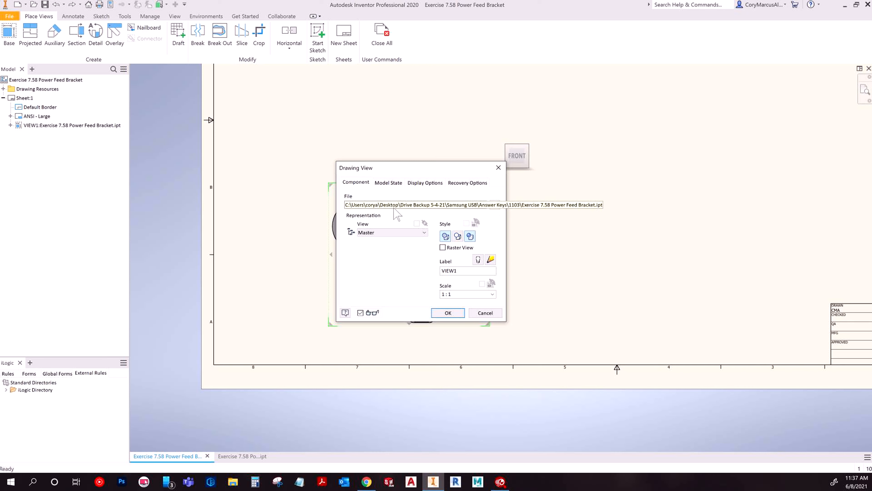
left_click_drag(399, 168, 644, 171)
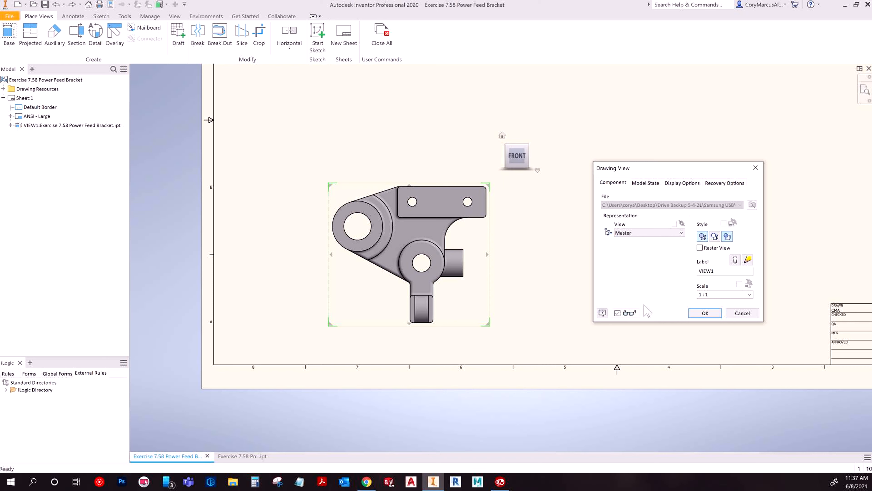
left_click(705, 312)
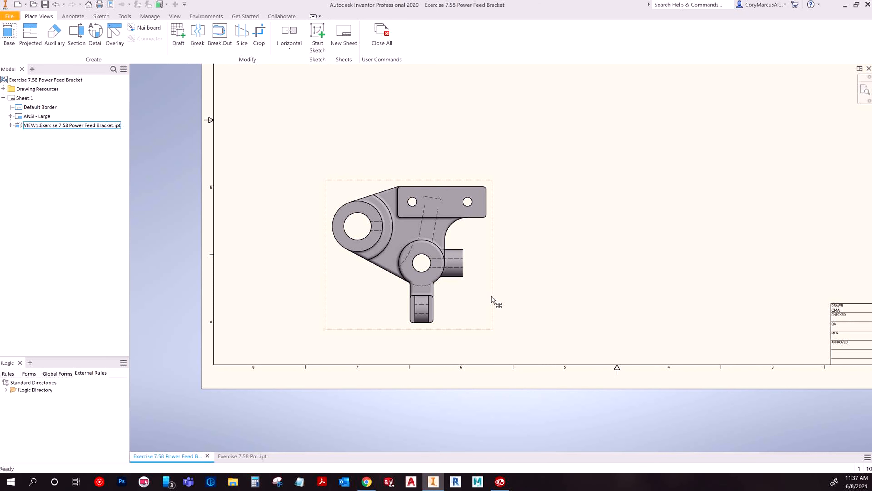
Step: Turn on the bracket view's label and reposition the label text below the view
double_click(472, 293)
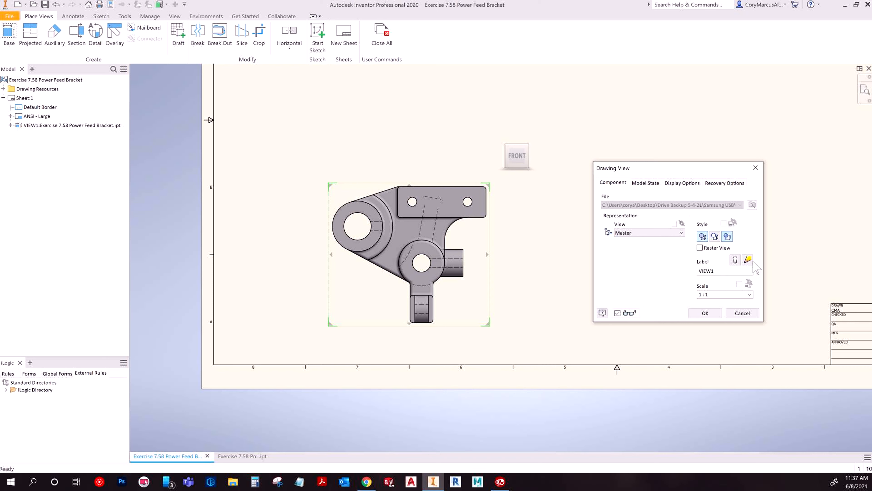
left_click(735, 261)
left_click(706, 313)
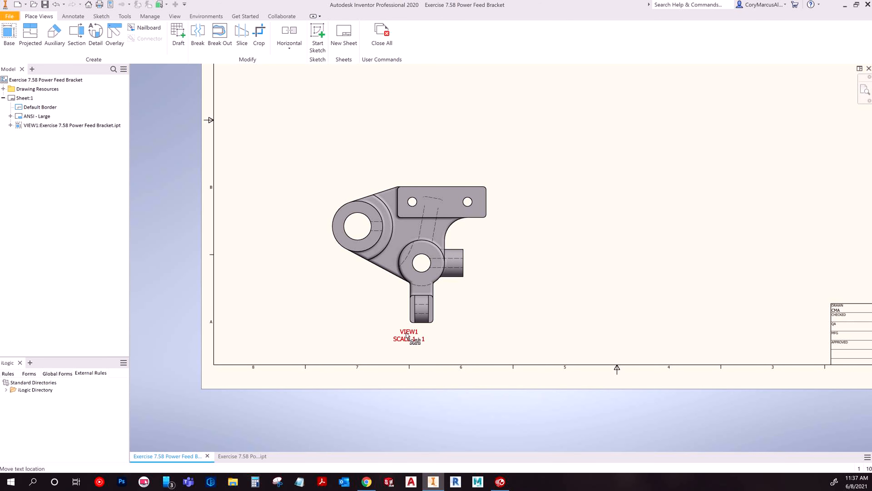
scroll(416, 340, "up", 3)
left_click_drag(423, 347, 441, 365)
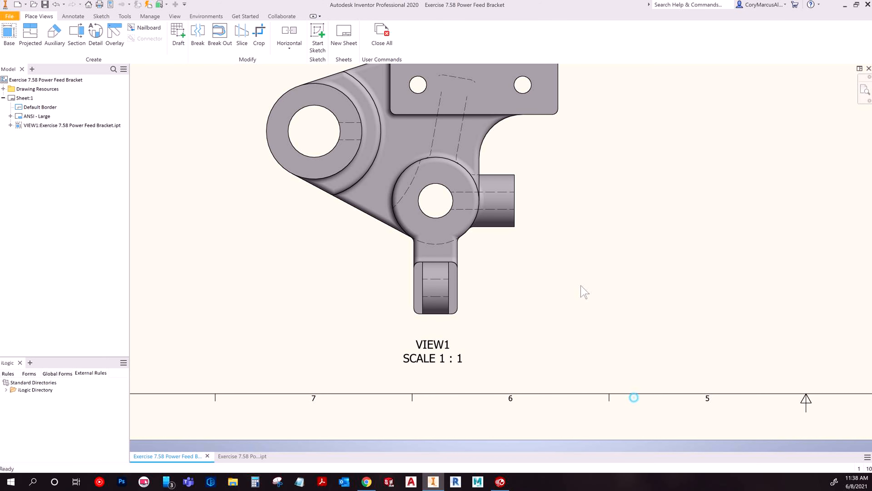
Step: Toggle the bracket view's label off and back on
double_click(549, 281)
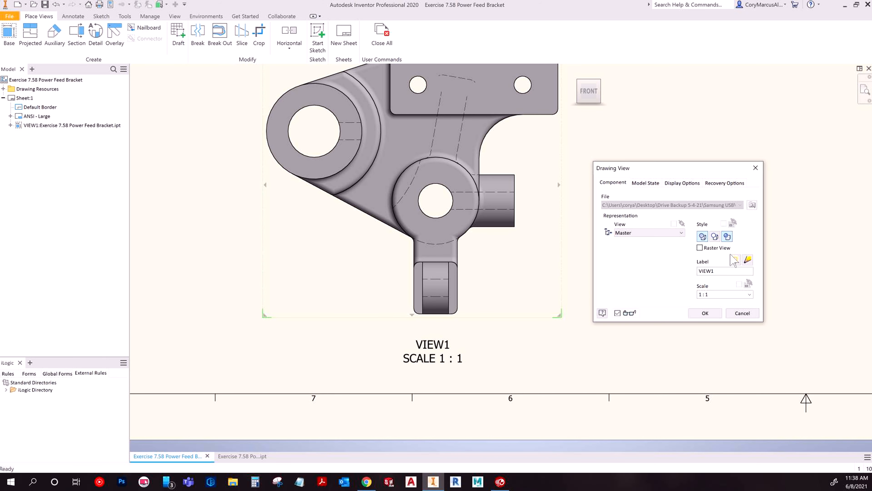
left_click(735, 259)
left_click(735, 259)
left_click(702, 314)
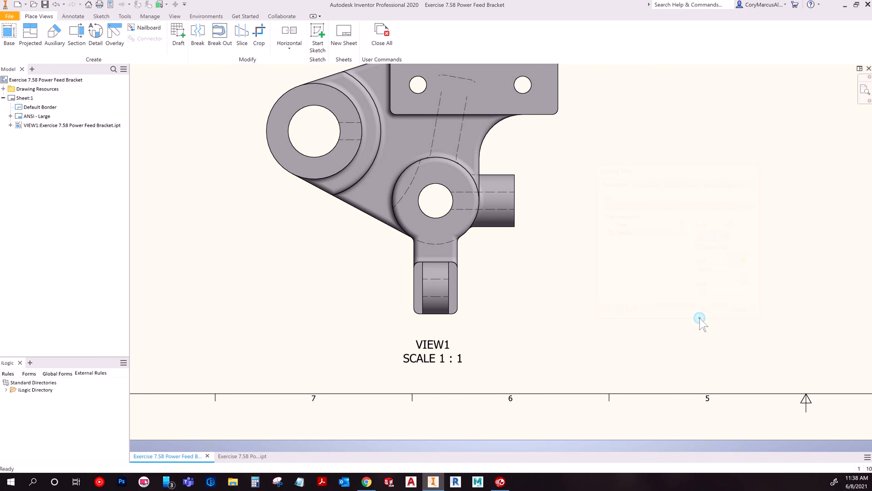
double_click(492, 292)
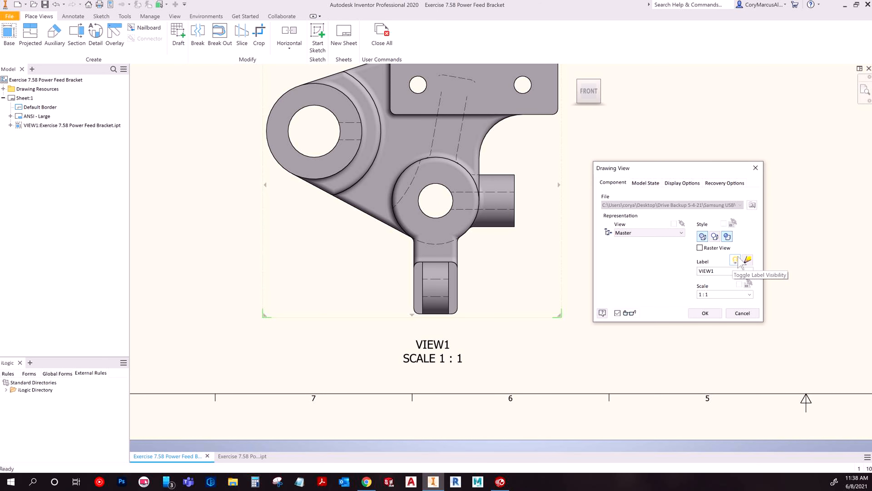
left_click(735, 259)
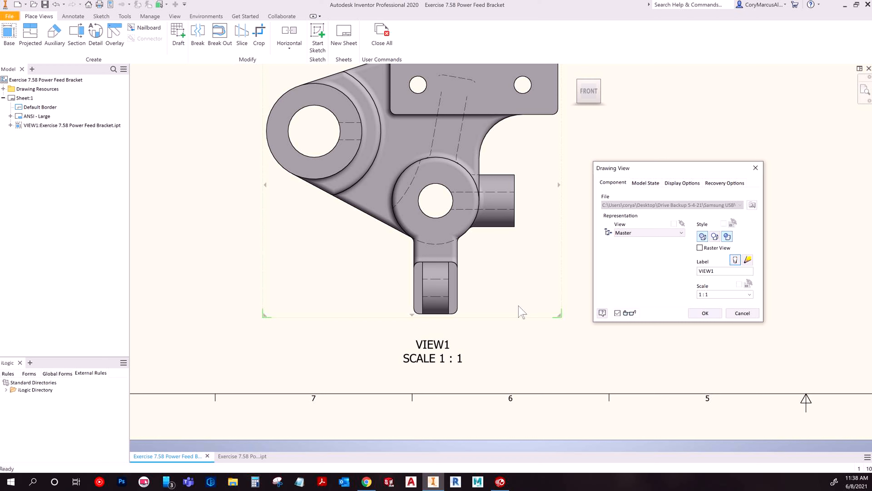
left_click(705, 312)
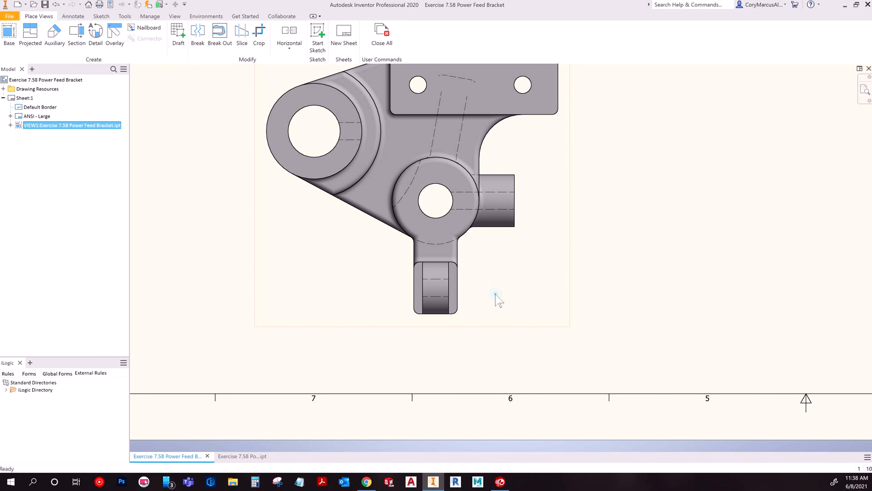
double_click(495, 294)
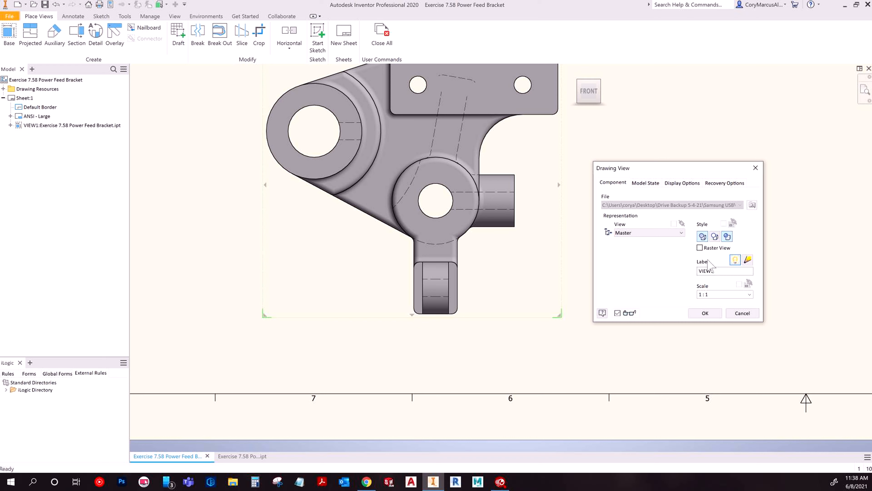
left_click(706, 313)
Step: Rename the bracket view's label to Power Feed Bracket
double_click(473, 321)
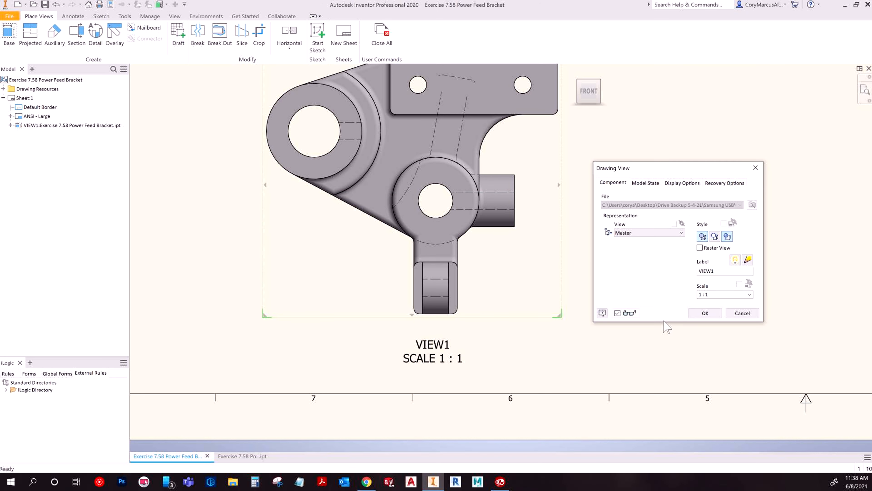
left_click_drag(718, 274, 681, 274)
type("Power Feed Backet")
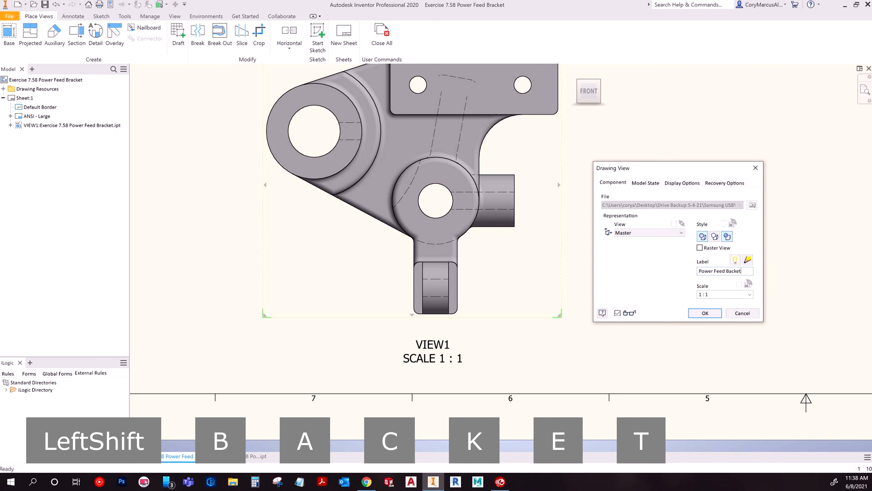
key("BackSpace")
key("BackSpace")
key("BackSpace")
key("BackSpace")
key("BackSpace")
type("racket")
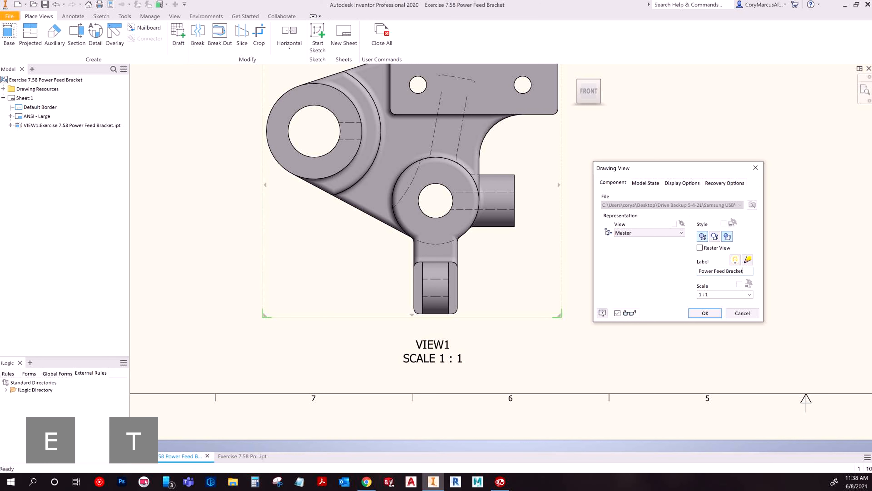
Step: Edit the bracket view's label text to remove the plain word SCALE, keeping the <VIEW> and <SCALE> property fields, and apply it
left_click(747, 259)
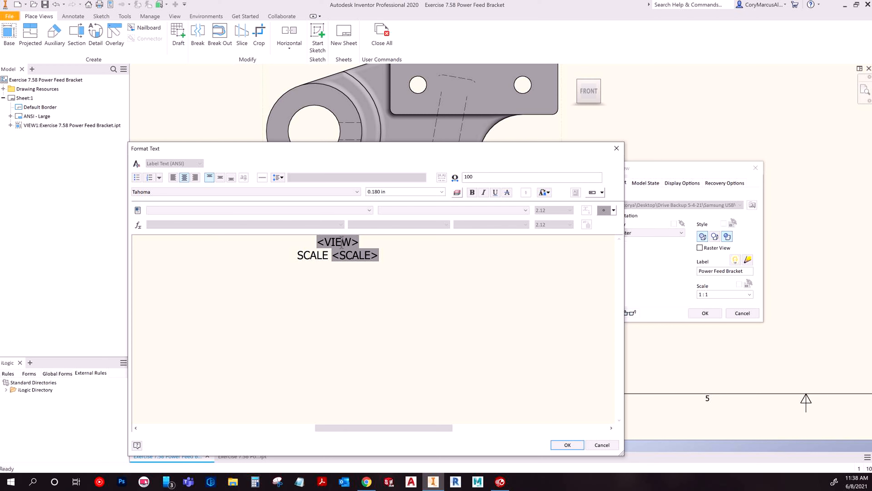
left_click(341, 240)
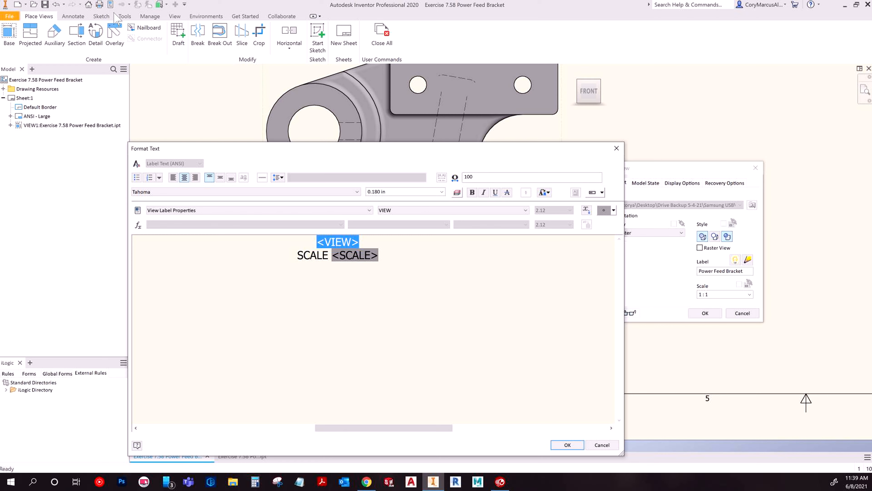
left_click(185, 210)
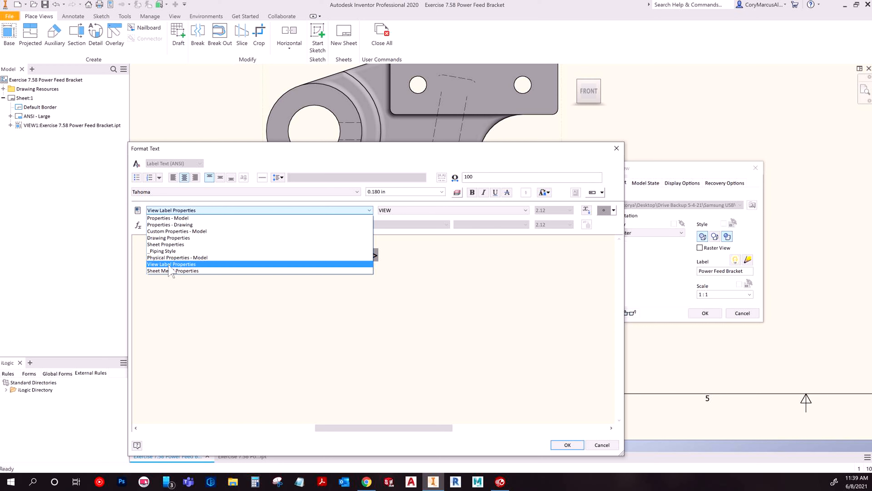
left_click(481, 287)
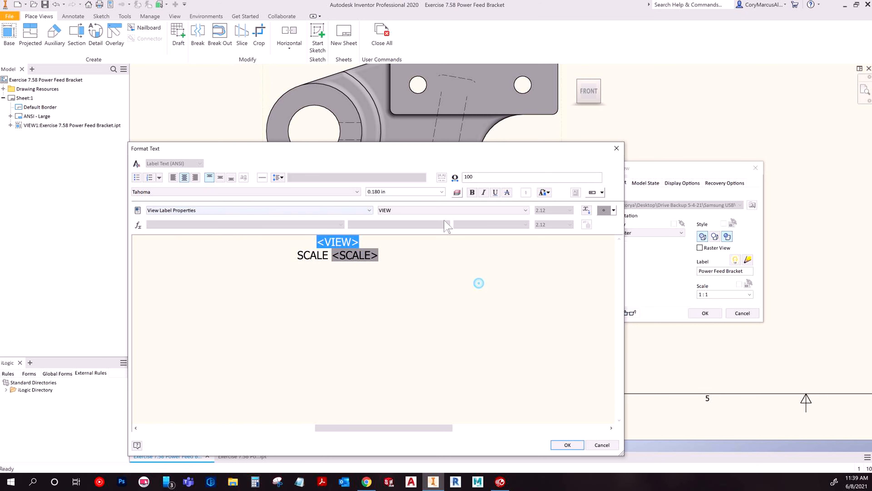
left_click(391, 211)
left_click(401, 270)
left_click(317, 253)
left_click_drag(321, 148, 472, 147)
double_click(466, 254)
key("Delete")
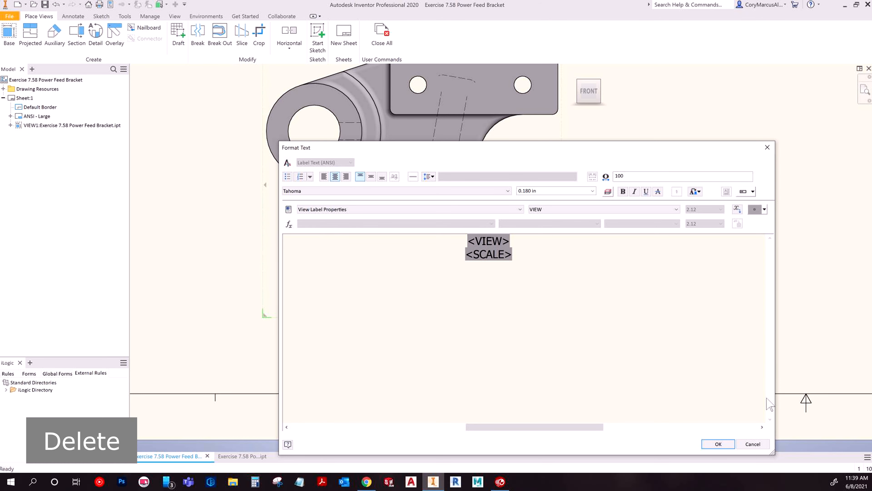
left_click(719, 444)
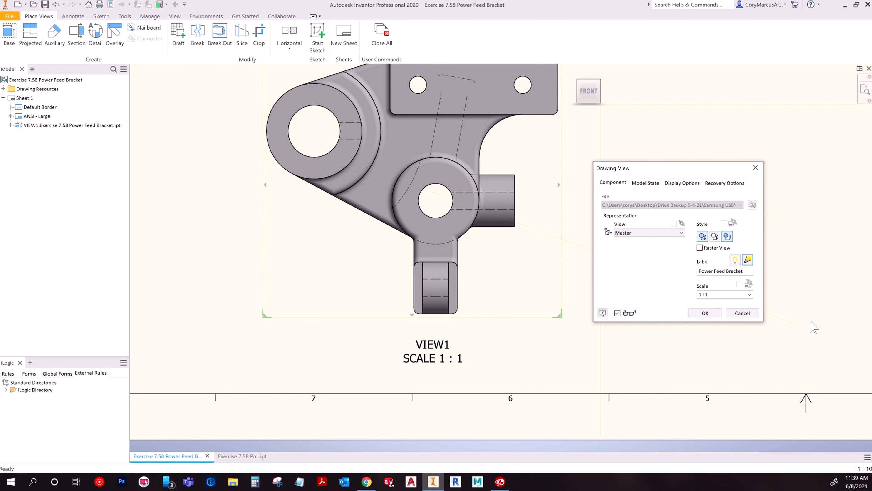
left_click(705, 313)
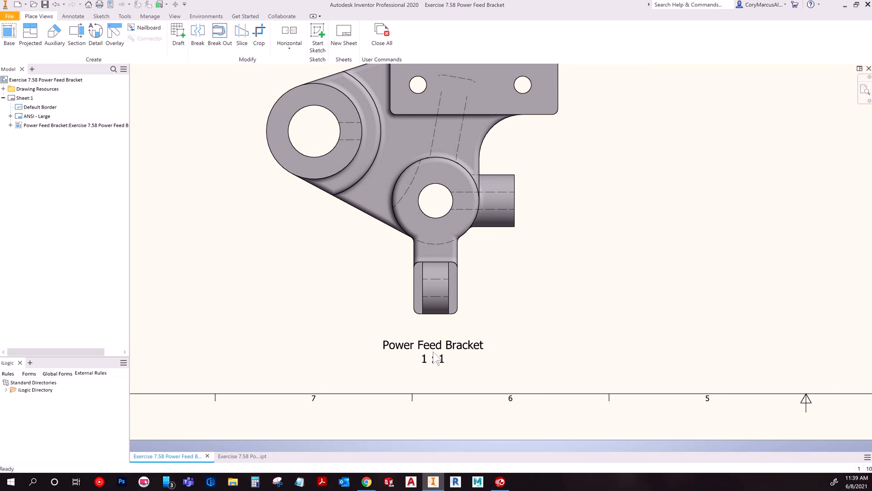
Step: Add the text VIEW in front of the <SCALE> field in the bracket view's label and apply it
double_click(451, 320)
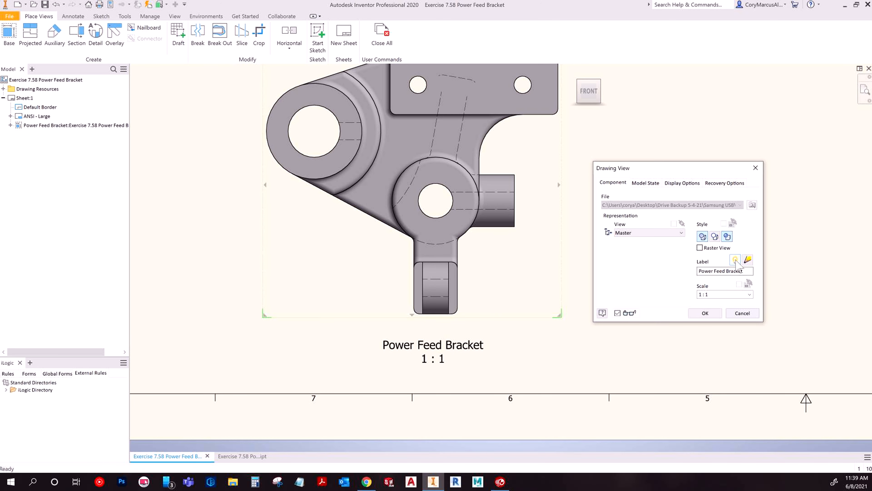
left_click(747, 260)
left_click(475, 261)
key("Left")
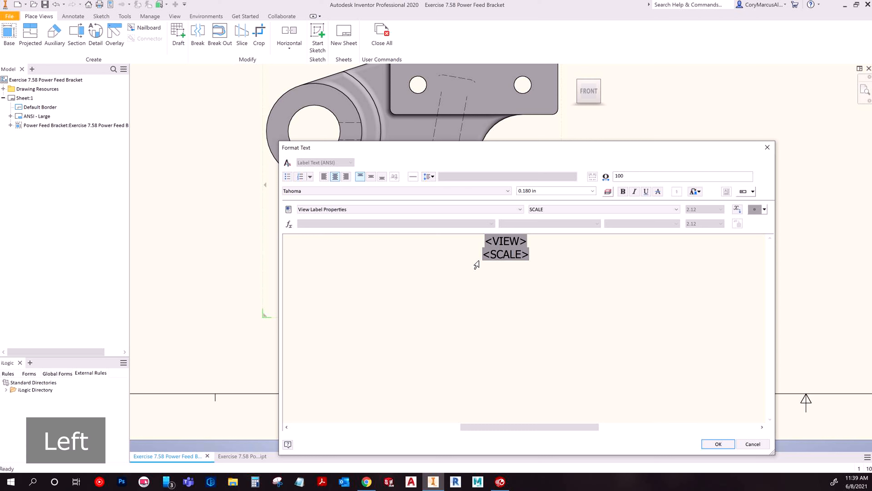
type("View")
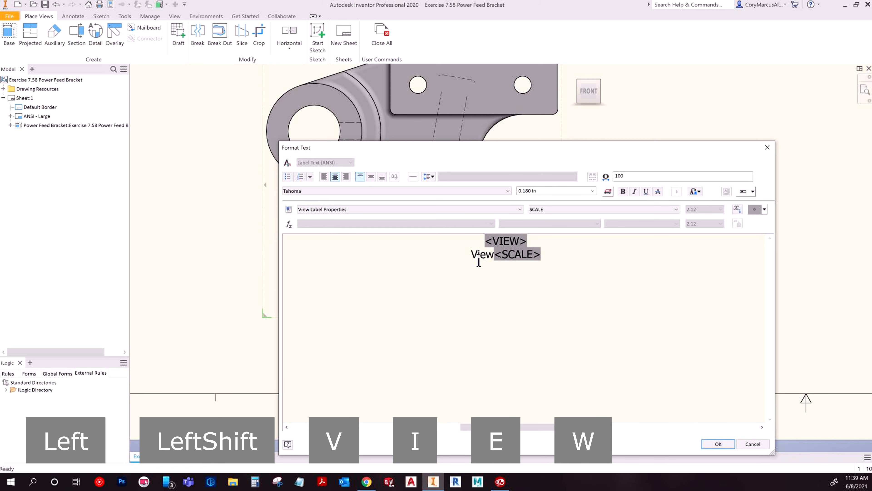
key("BackSpace")
key("BackSpace")
key("BackSpace")
type("IEW")
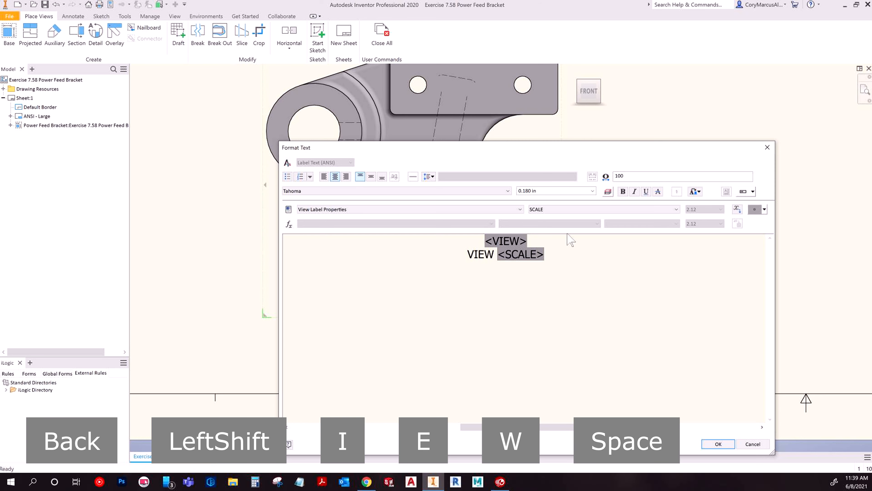
left_click(716, 444)
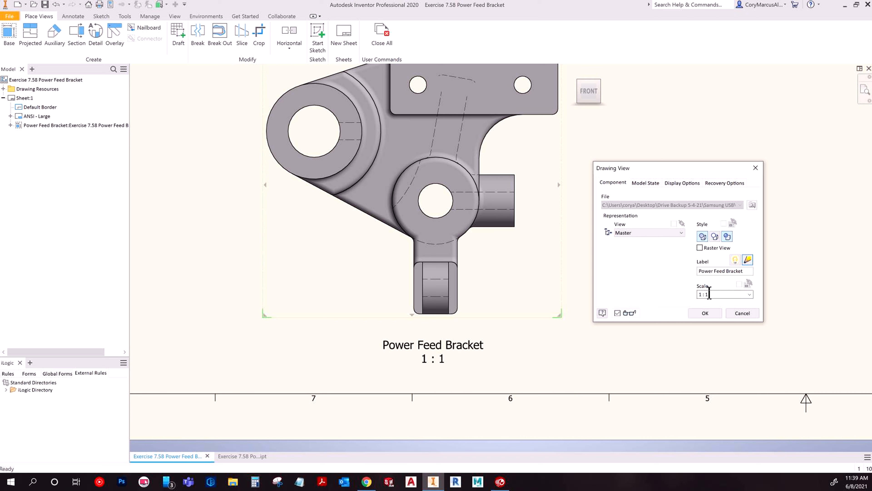
left_click(707, 314)
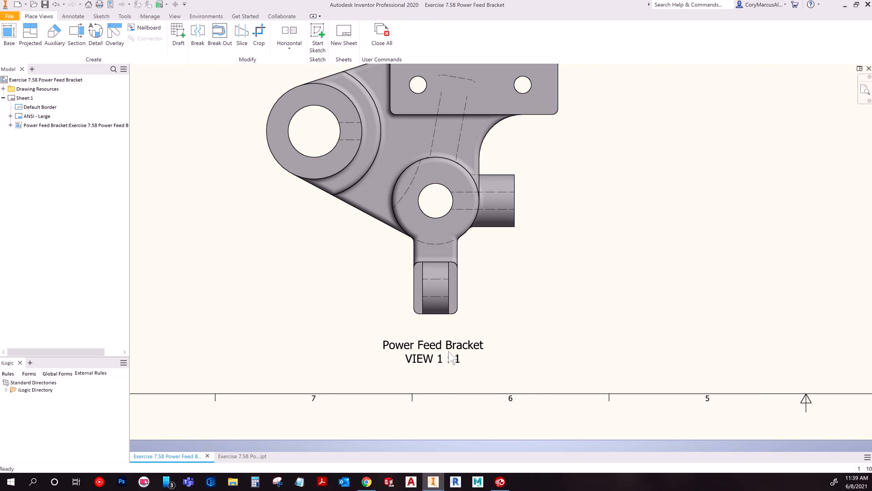
Step: Open the Power Feed Bracket label's text for editing directly from the sheet, and close it without changes
double_click(437, 347)
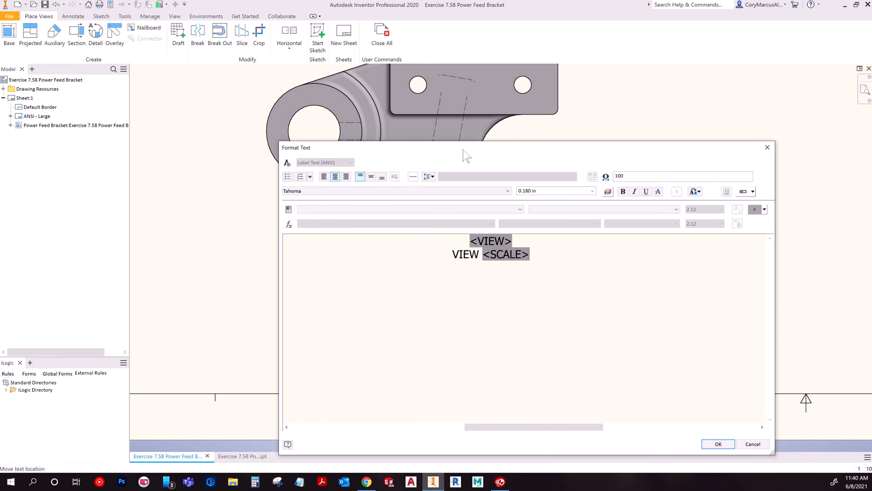
left_click_drag(465, 154, 378, 134)
left_click(666, 423)
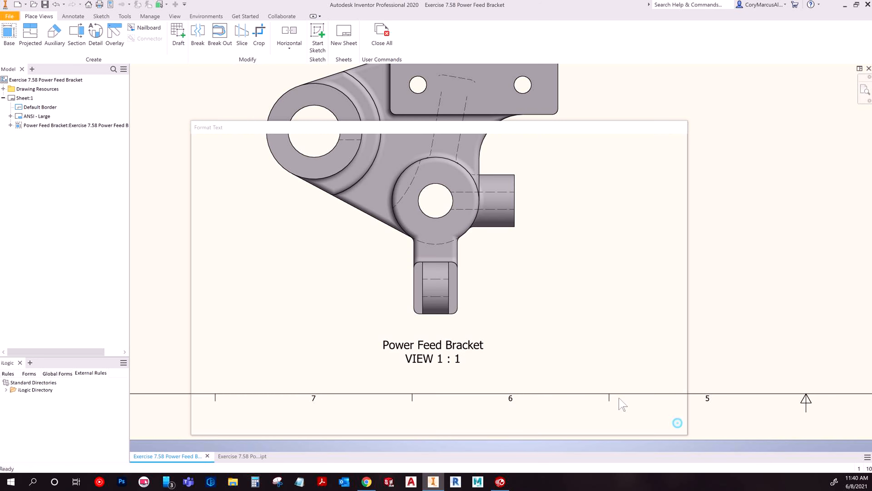
Step: Turn off the shaded style of the bracket base view, keeping hidden lines displayed
scroll(657, 366, "down", 2)
middle_click_drag(653, 360, 440, 393)
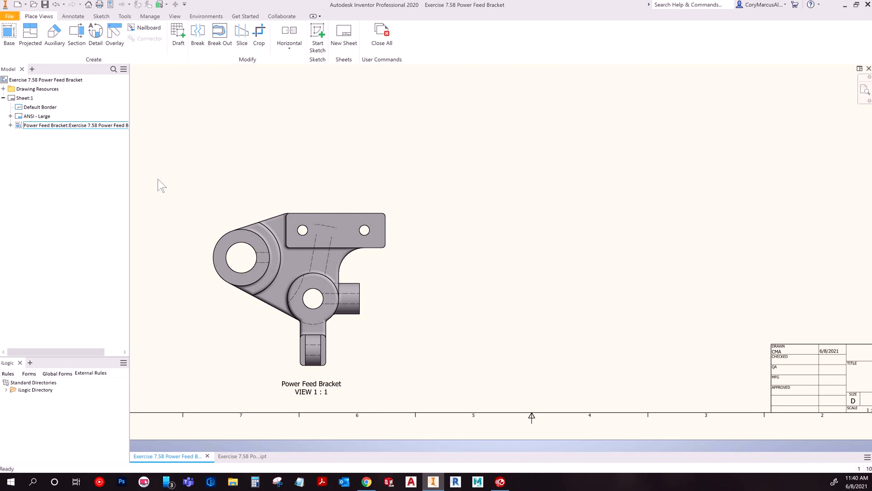
double_click(375, 282)
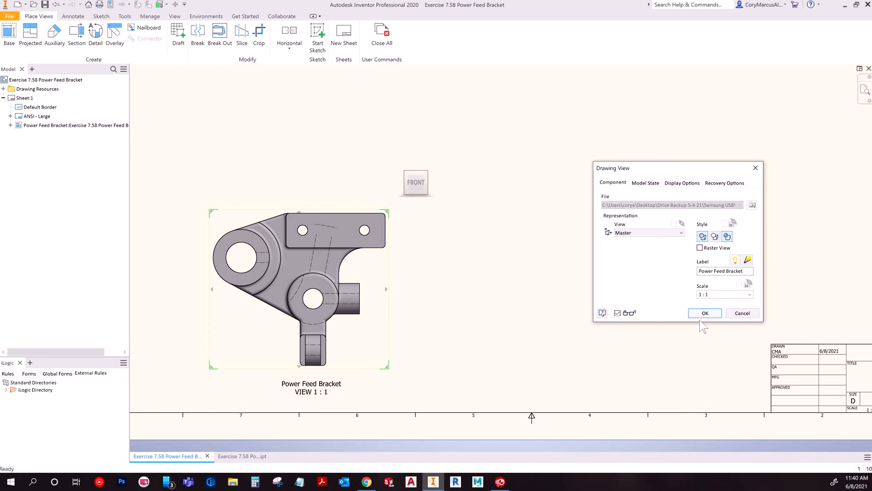
left_click(728, 237)
left_click(705, 312)
Step: Project a side view and a top view from the bracket base view and create both
middle_click_drag(398, 278, 438, 275)
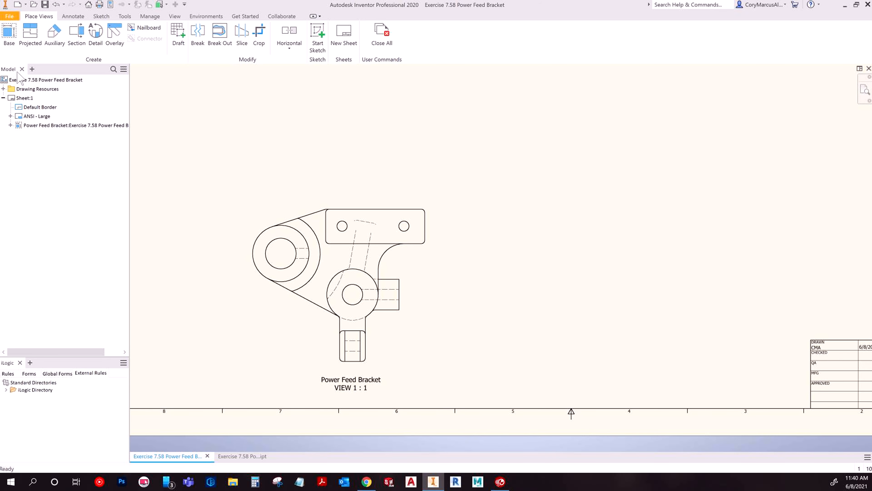
left_click(30, 36)
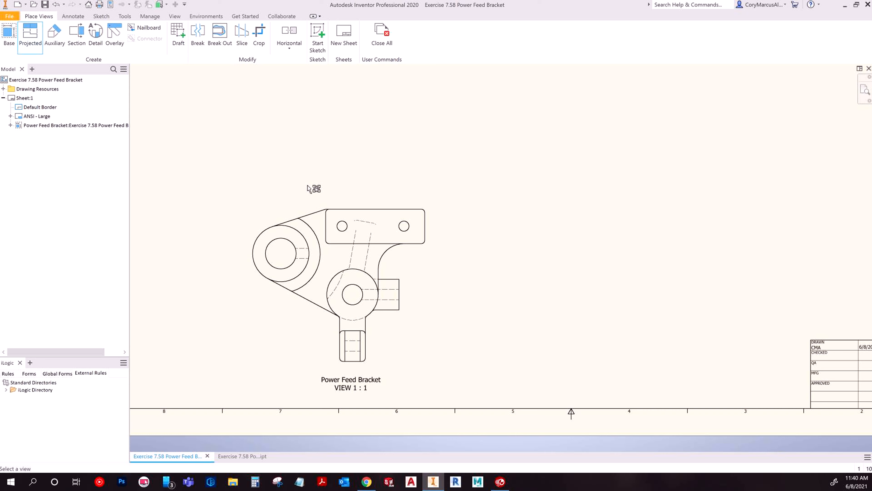
left_click(342, 266)
left_click(620, 267)
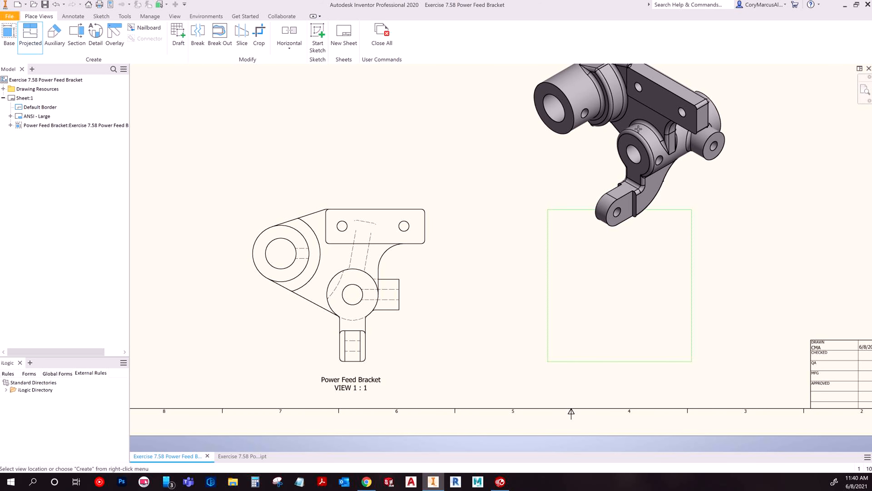
middle_click_drag(357, 141, 365, 242)
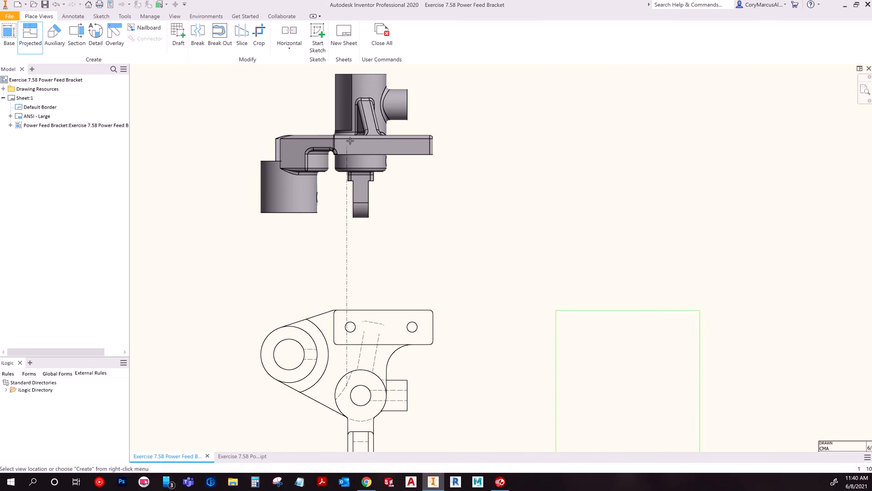
left_click(347, 137)
right_click(558, 166)
left_click(587, 165)
Step: Project an isometric view from the bracket base view and place it diagonally above it, over the side view
middle_click_drag(598, 262, 449, 201)
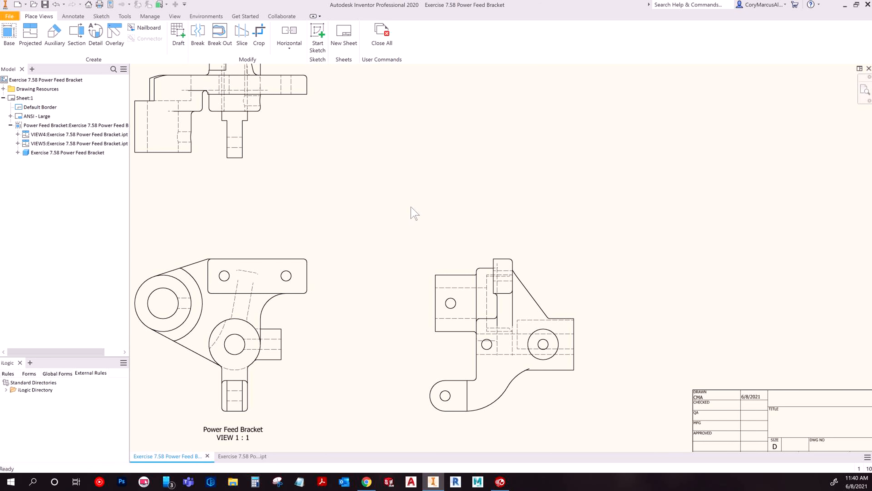
left_click(30, 34)
left_click(250, 317)
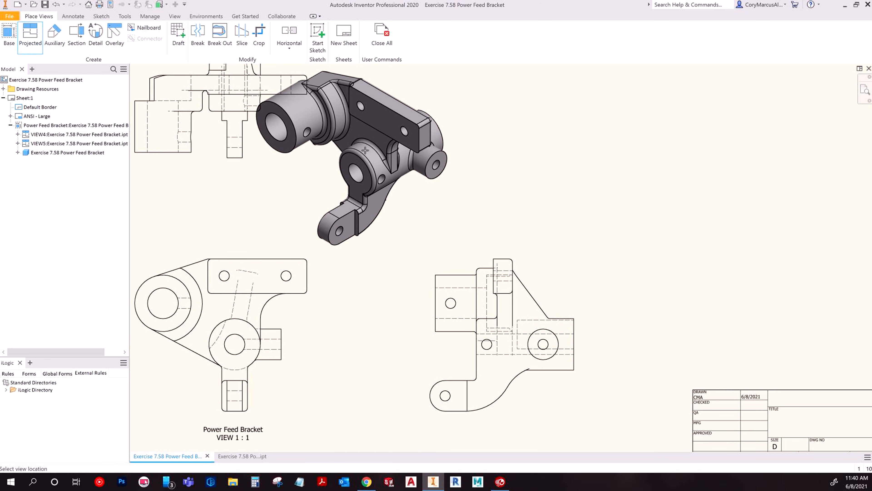
left_click(519, 329)
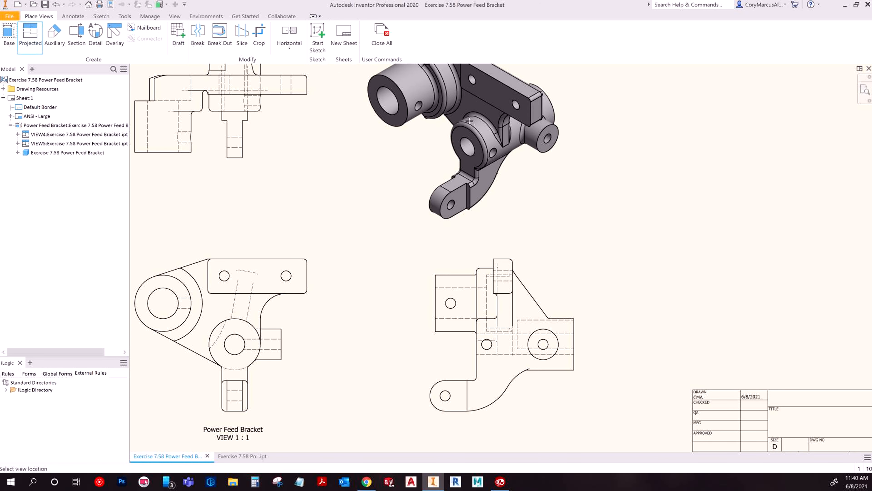
right_click(605, 125)
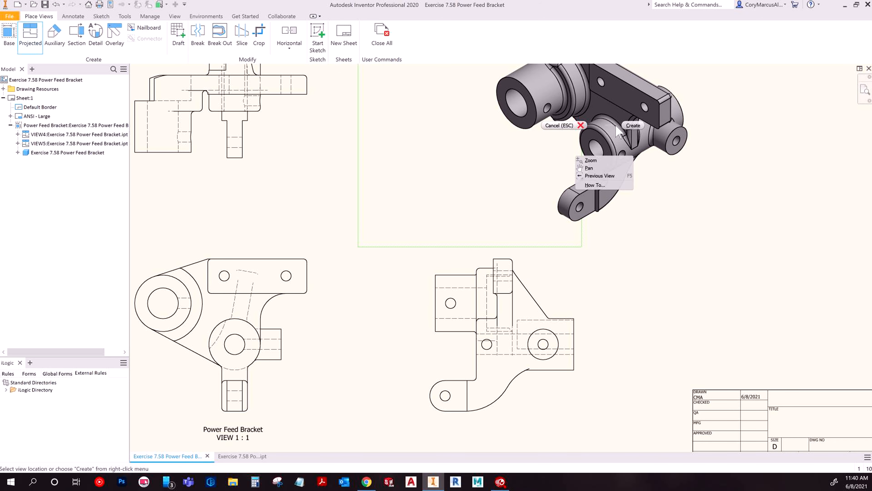
left_click(632, 126)
Step: Inspect the projected side view's inherited style and scale settings, closing them without changes
scroll(556, 188, "up", 3)
left_click_drag(550, 188, 532, 190)
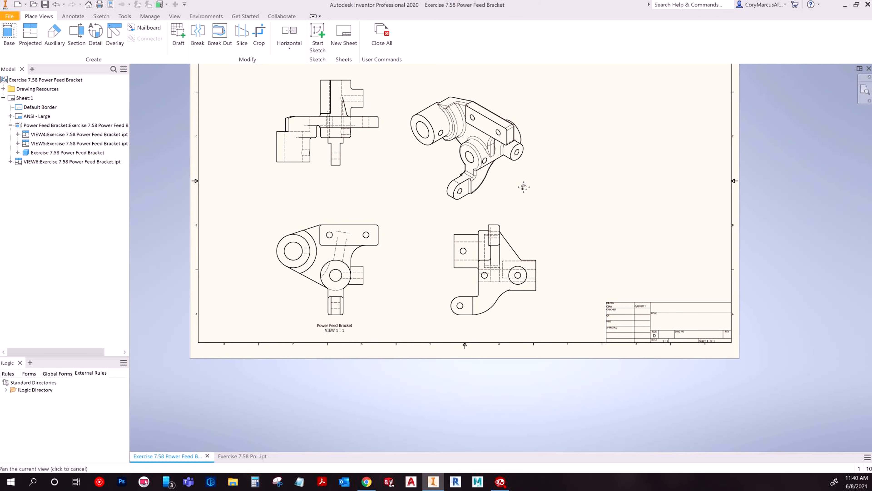
key("Escape")
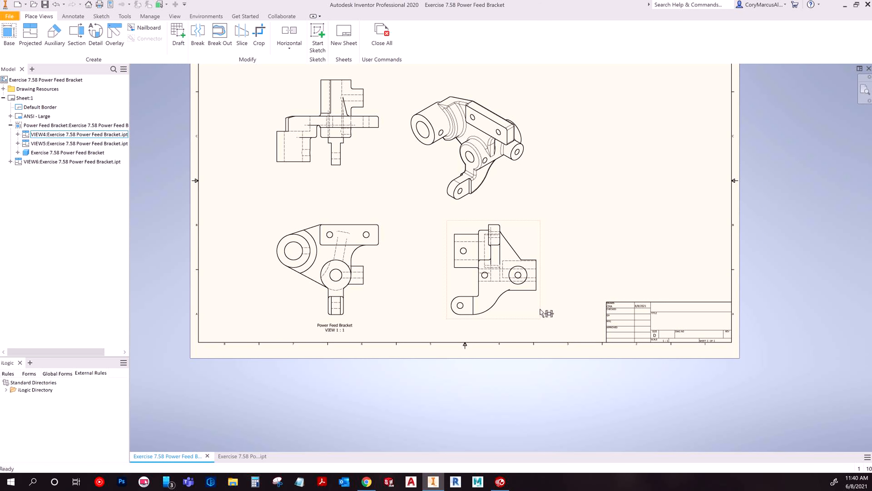
double_click(508, 306)
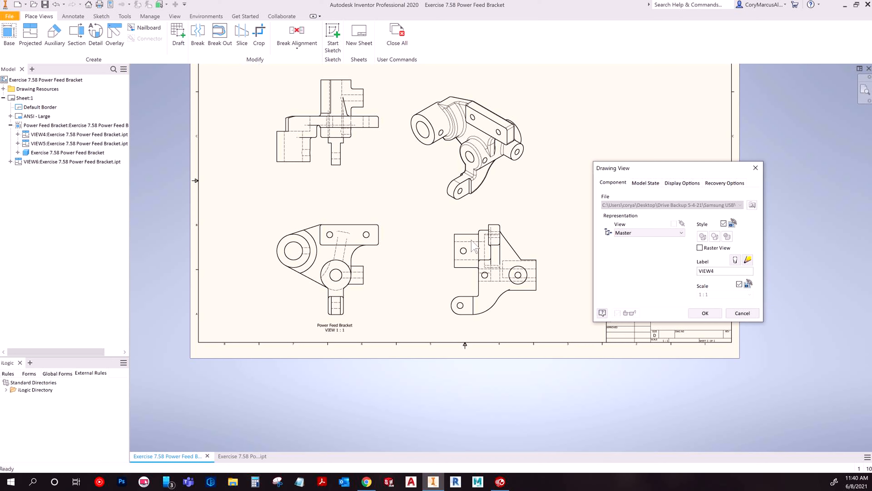
left_click(741, 312)
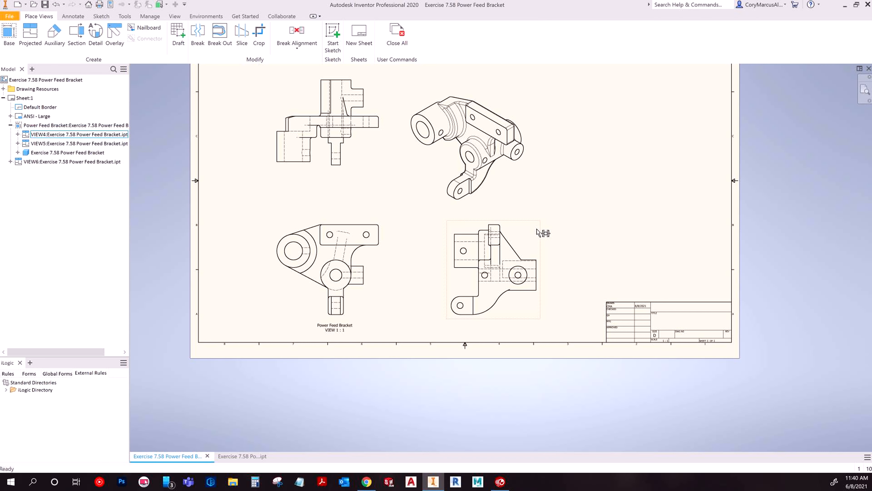
Step: Reposition the projected side, top and isometric views on the sheet to adjust their spacing from the base view
left_click_drag(535, 232, 544, 182)
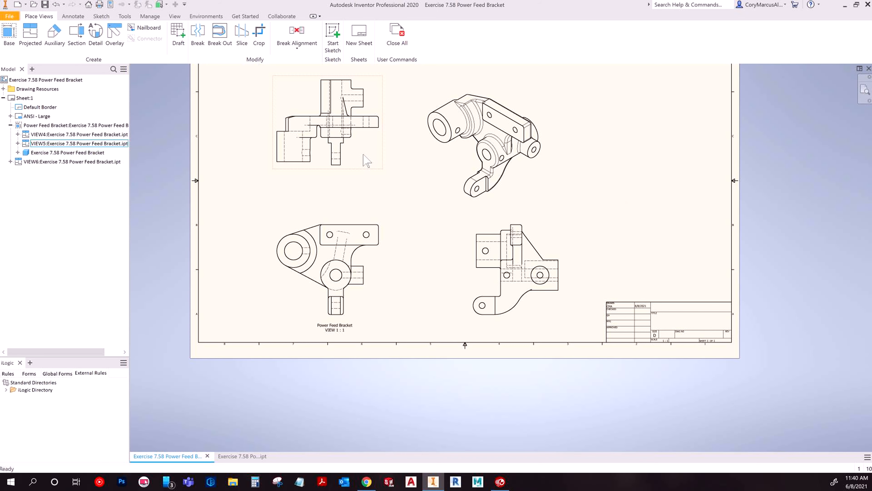
mouse_move(383, 156)
left_mouse_down()
mouse_move(386, 178)
mouse_move(388, 157)
left_mouse_up()
mouse_move(546, 198)
left_mouse_down()
mouse_move(554, 214)
mouse_move(587, 205)
mouse_move(553, 183)
left_mouse_up()
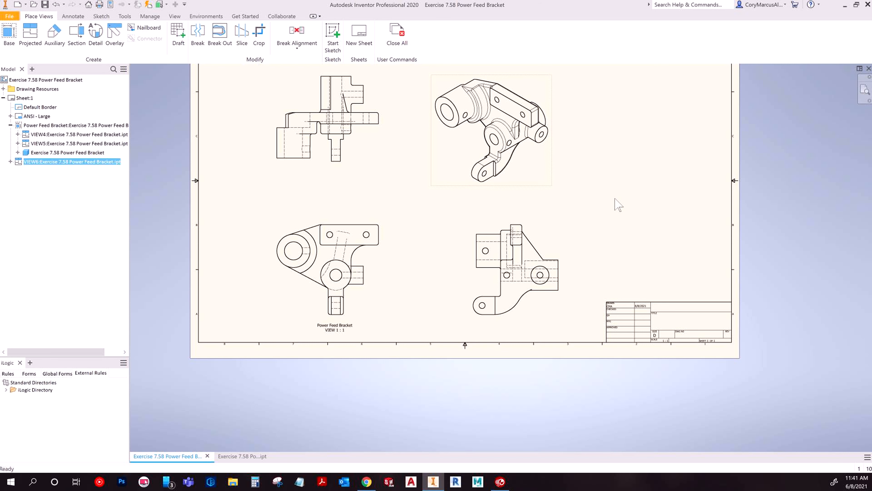
Step: Inspect the isometric view's style and scale settings, closing them without changes
double_click(454, 163)
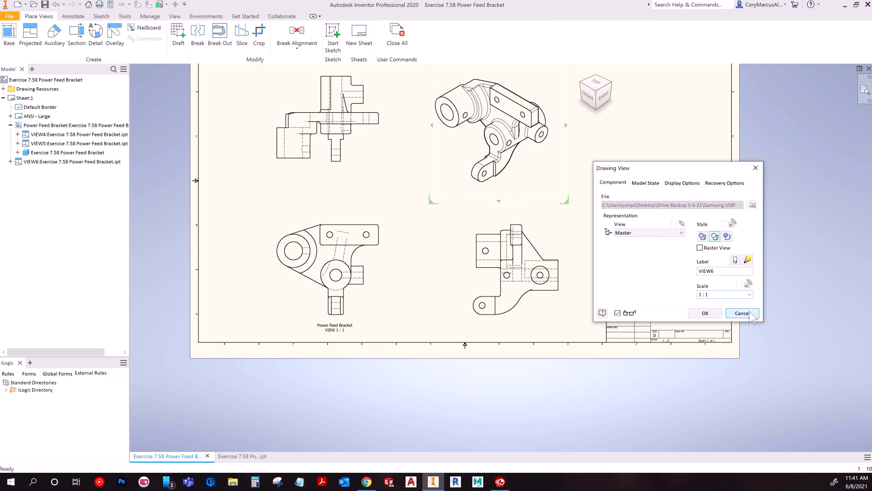
left_click(742, 313)
Step: Stop the side view inheriting style and scale from the base view, and set it to shaded at 1.5 : 1
double_click(544, 248)
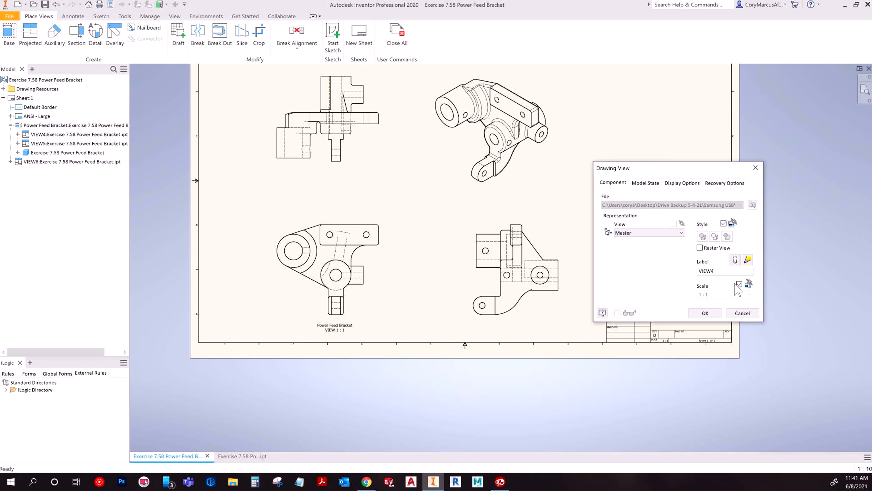
left_click(723, 224)
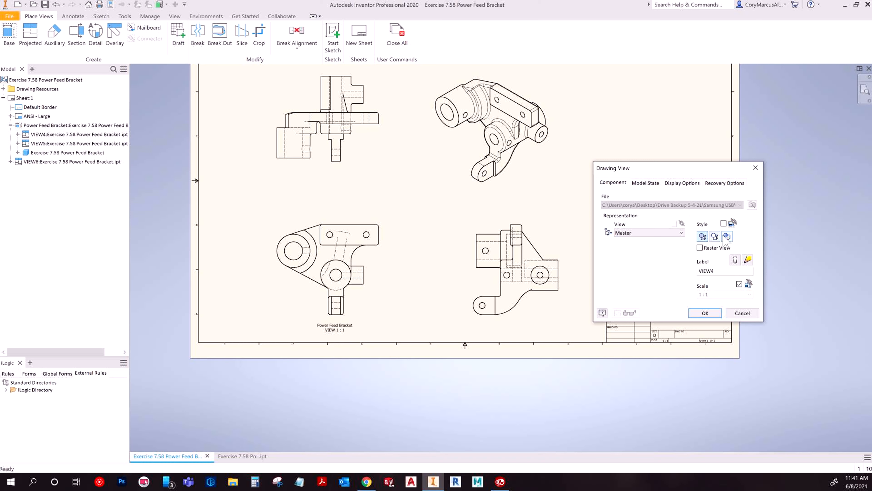
left_click(739, 284)
left_click(728, 295)
key("End")
key("Left")
key("Left")
key("Left")
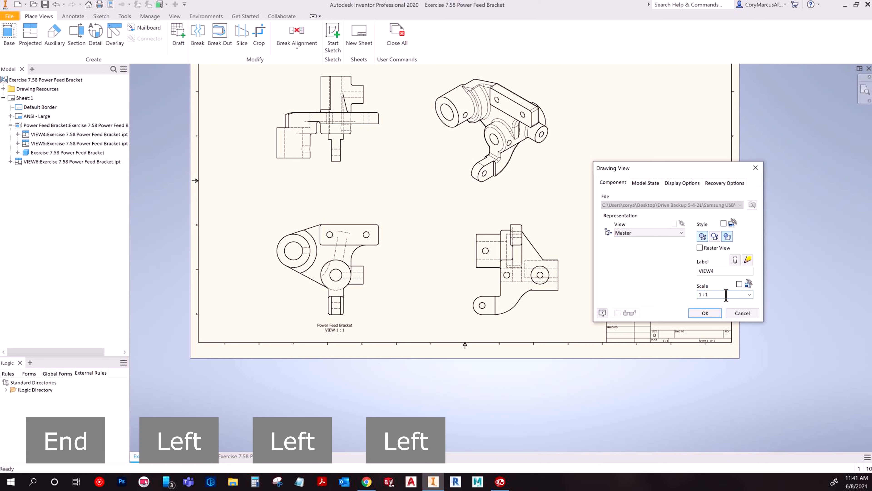
key("Left")
type(".5")
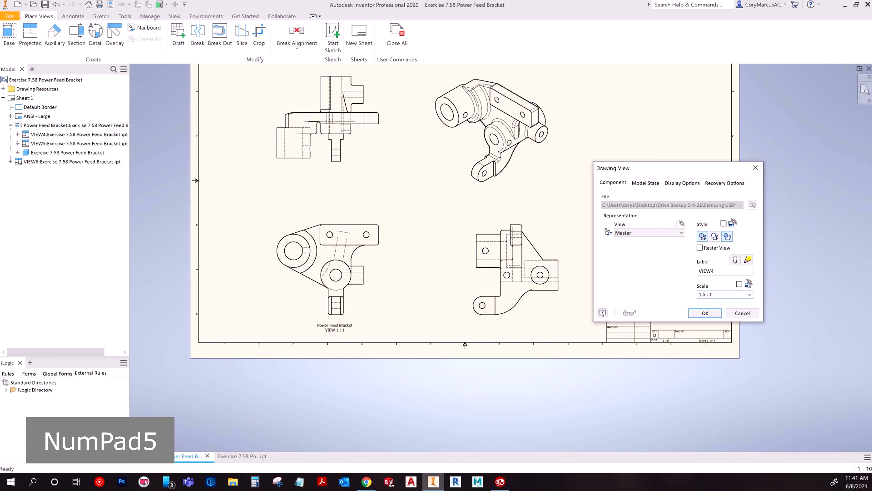
key("Return")
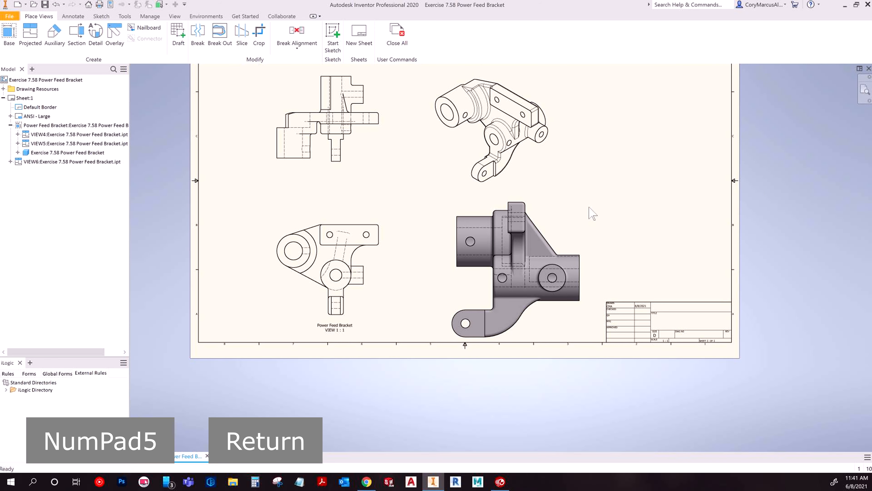
Step: Slide the enlarged side view horizontally along its alignment with the base view
mouse_move(541, 234)
left_mouse_down()
mouse_move(654, 220)
mouse_move(571, 228)
mouse_move(598, 225)
mouse_move(611, 242)
left_mouse_up()
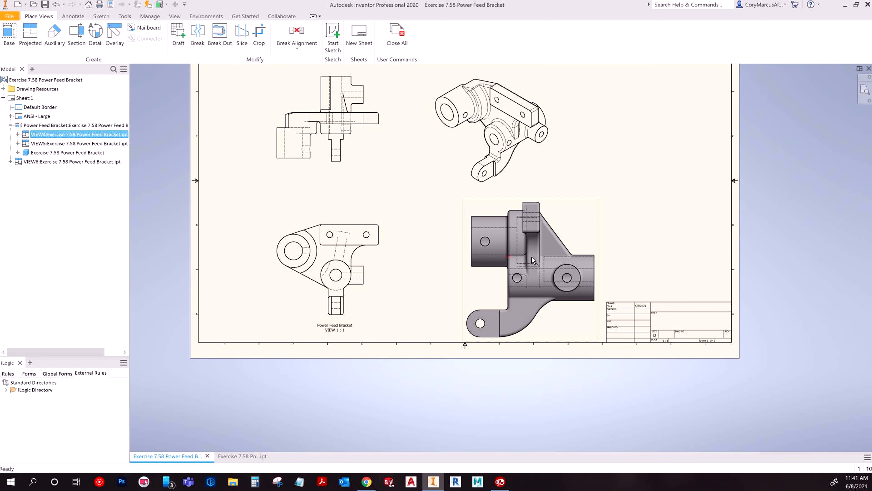
left_click_drag(596, 226, 572, 225)
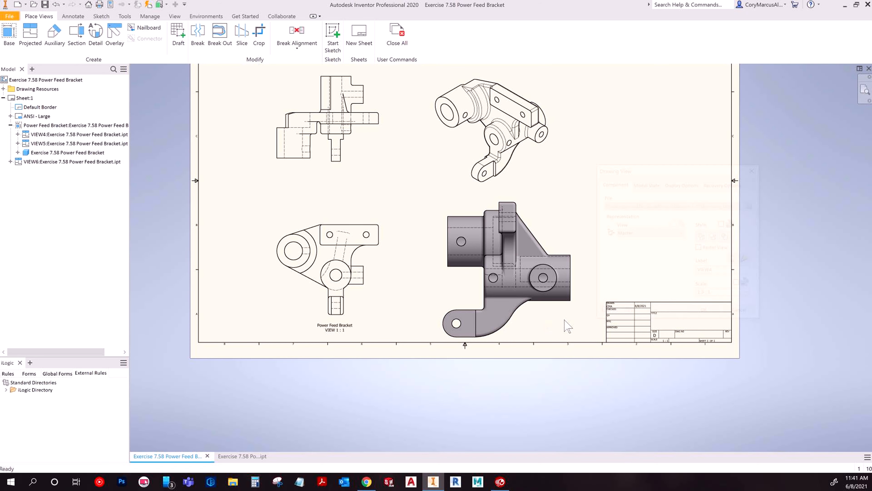
Step: Make the side view inherit style and scale from the base view again, and slide it closer to the base view
double_click(549, 328)
left_click(739, 284)
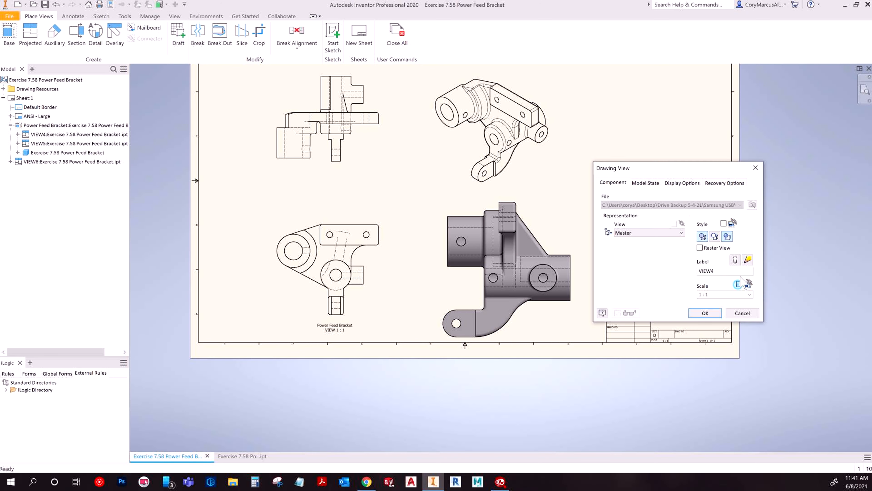
left_click(723, 223)
left_click(705, 312)
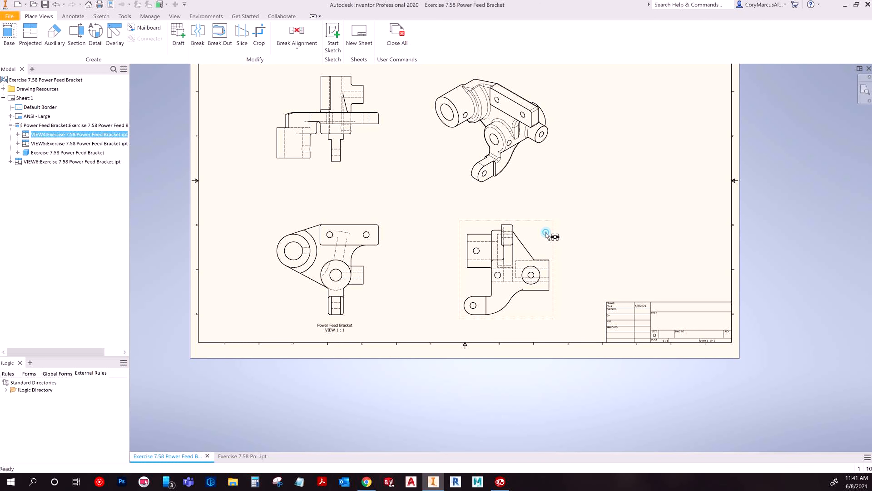
mouse_move(552, 233)
left_mouse_down()
mouse_move(542, 227)
mouse_move(490, 247)
left_mouse_up()
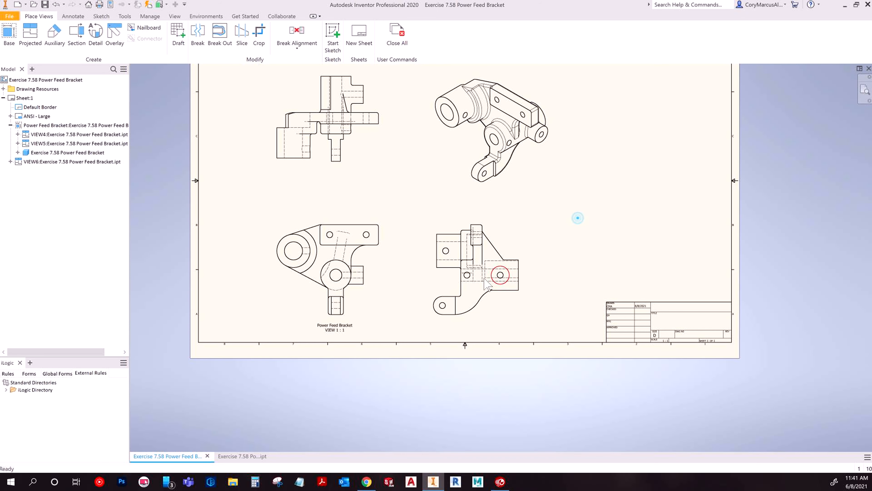
Step: Set the base view's scale to 2 : 1
double_click(371, 273)
left_click(712, 294)
key("Home")
key("Delete")
type("2")
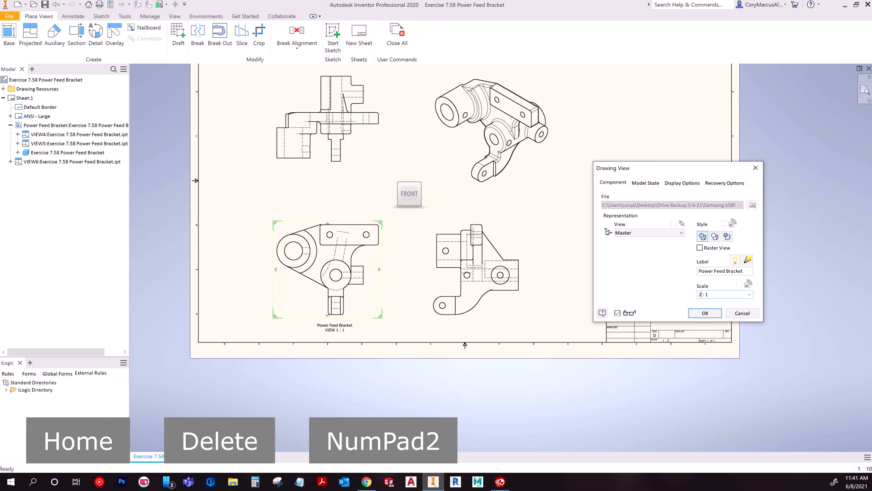
key("Return")
scroll(716, 297, "up", 3)
middle_click_drag(698, 300, 515, 352)
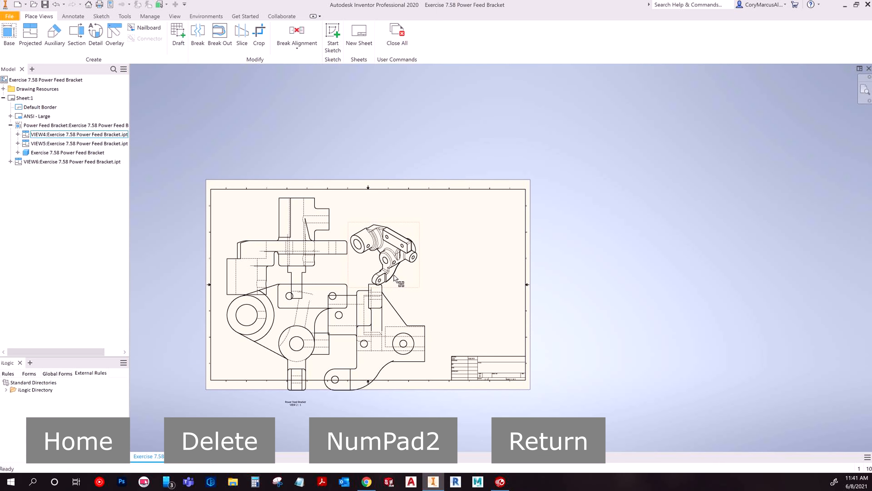
Step: Reduce the base view's scale to 1.75 : 1
double_click(311, 365)
left_click(728, 294)
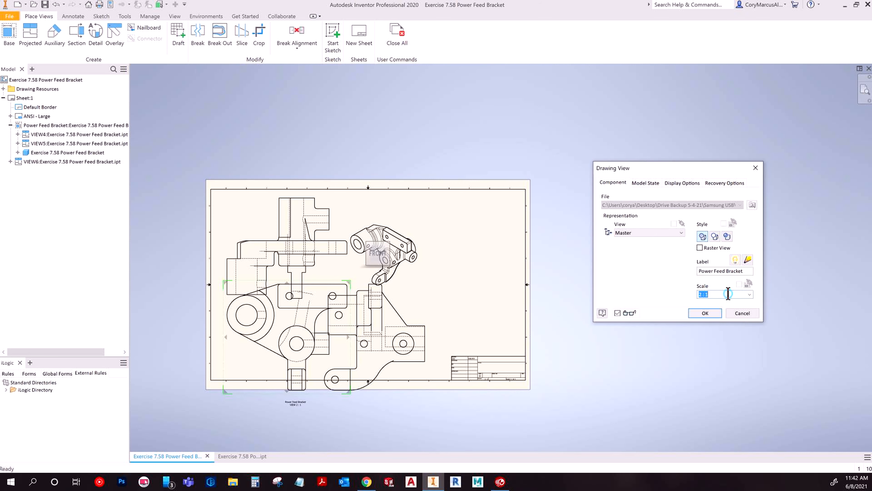
key("Home")
key("Delete")
type("1.6")
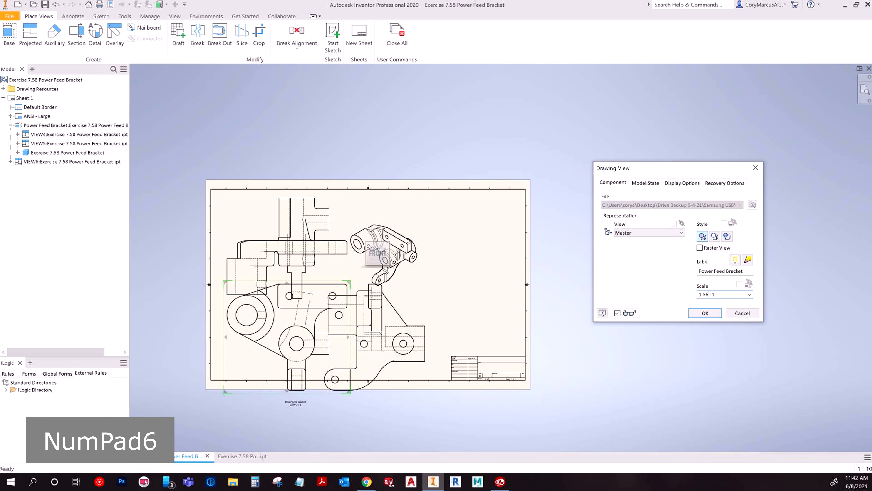
key("BackSpace")
key("BackSpace")
type("86")
key("BackSpace")
key("BackSpace")
type("75")
key("Return")
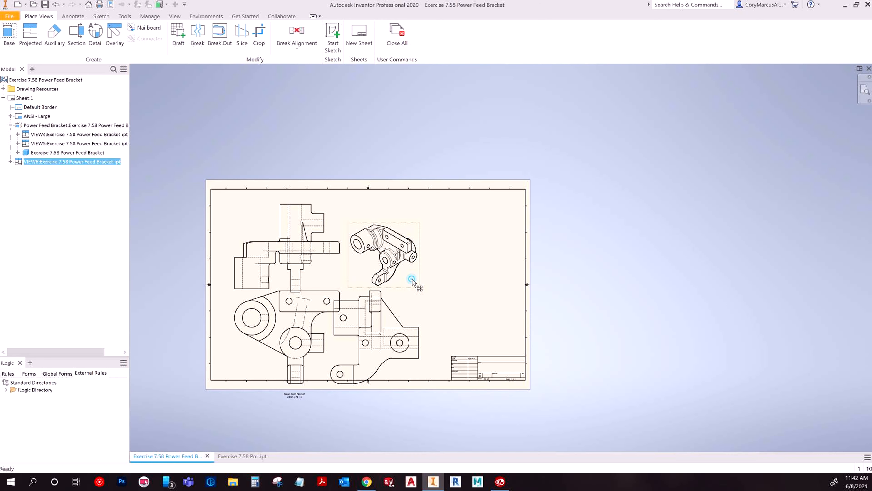
Step: Set the isometric view's scale to 1.75 : 1
double_click(412, 277)
left_click(728, 295)
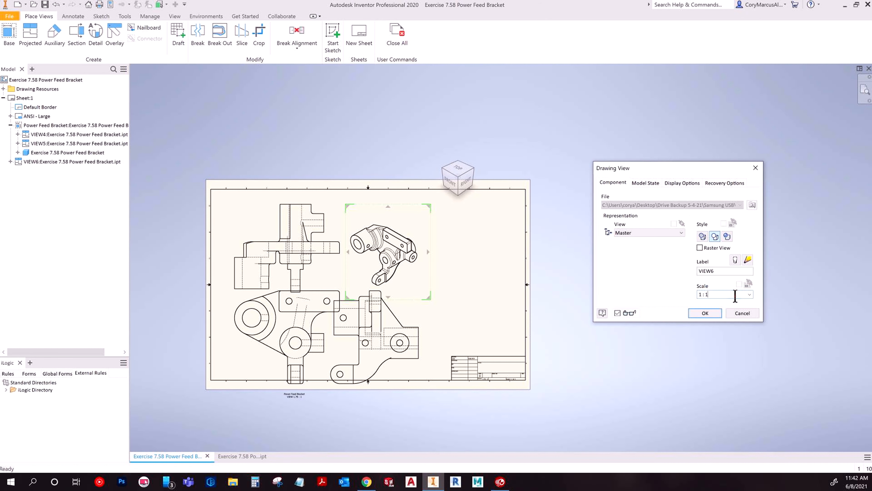
key("Left")
key("Left")
key("Left")
key("Left")
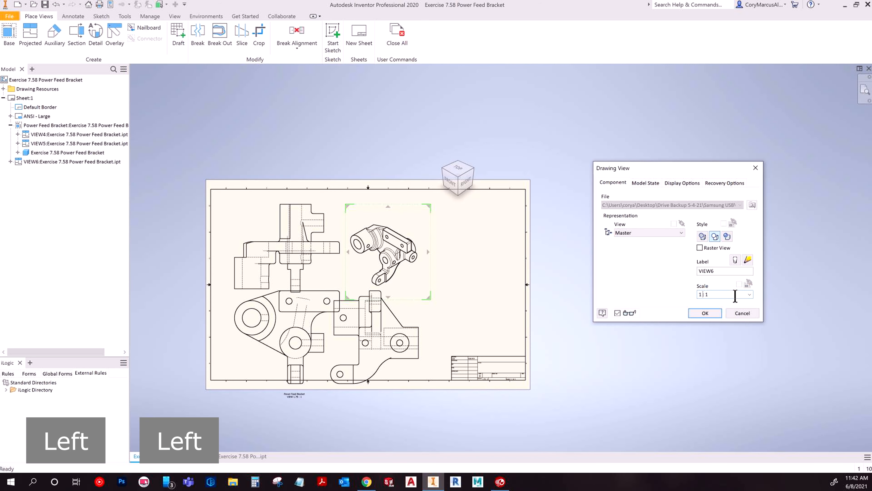
type(".75")
key("Return")
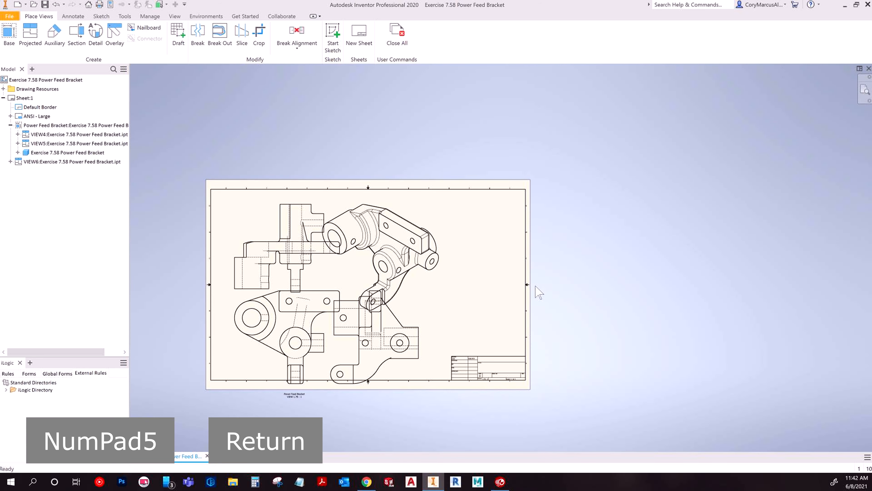
Step: Move the base view up inside the sheet border and place its label just beneath it, within the border
left_click(402, 292)
left_click_drag(403, 293, 405, 274)
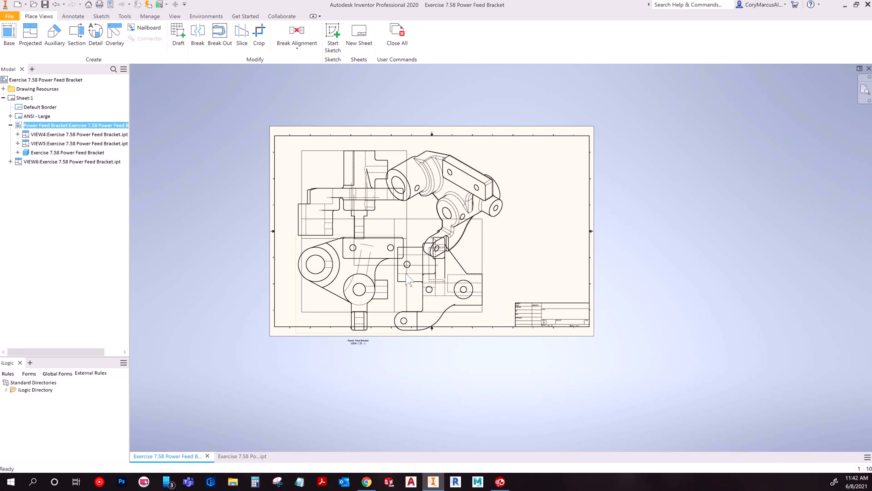
left_click_drag(383, 313, 377, 323)
scroll(378, 325, "up", 5)
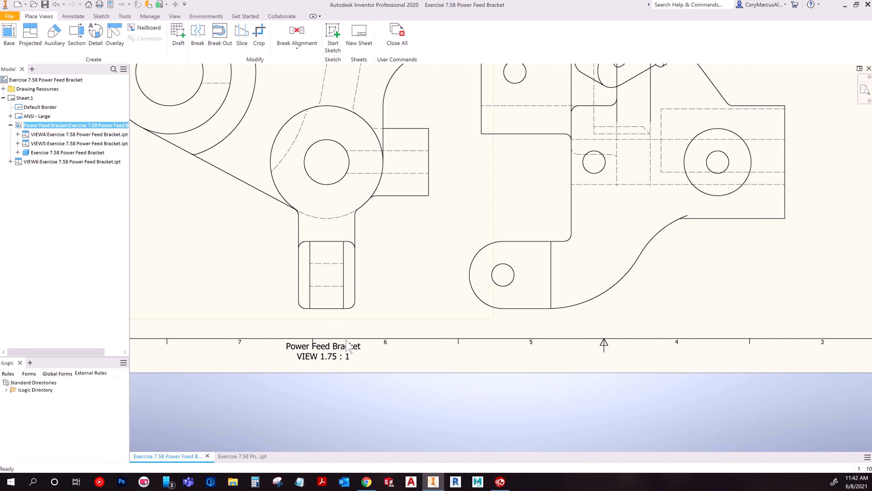
left_click_drag(325, 351, 329, 325)
scroll(326, 414, "down", 5)
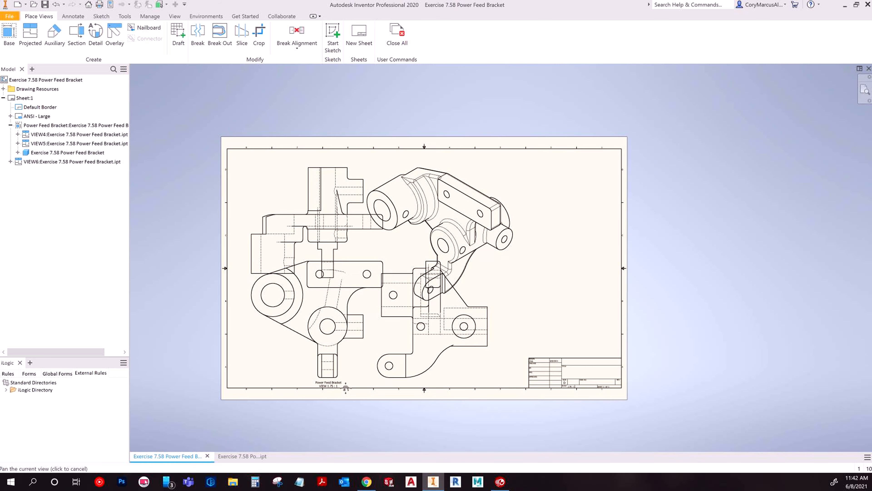
Step: Move the top view straight up so that it clears the base view
left_click(358, 156)
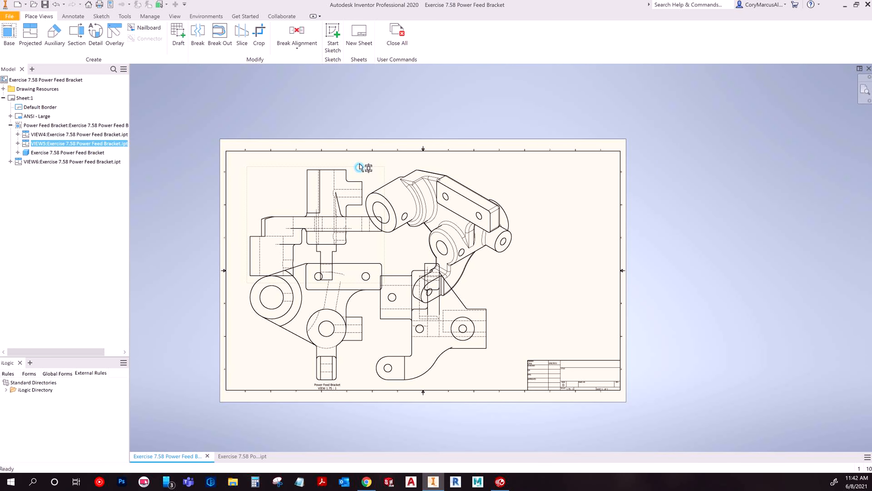
left_click_drag(358, 154, 357, 150)
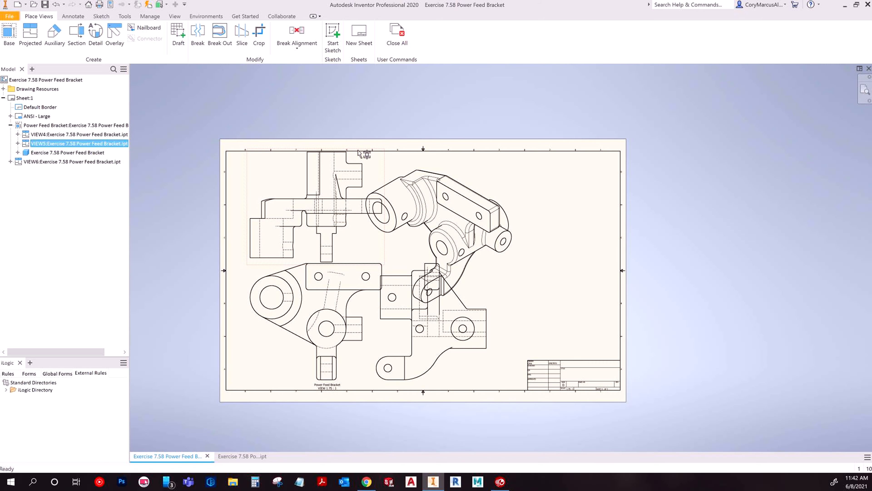
scroll(357, 153, "up", 3)
scroll(242, 361, "down", 3)
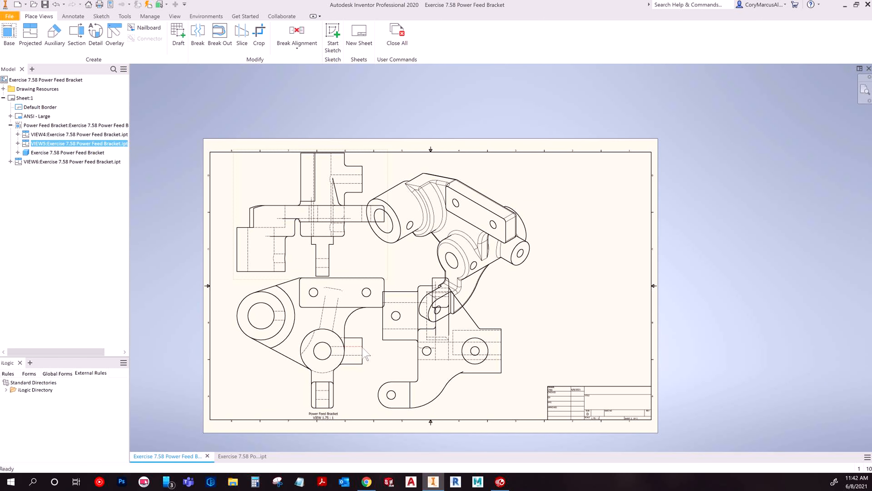
Step: Spread out the views by shifting the base and side views to the right and the isometric view up and right
left_click_drag(391, 361, 424, 359)
mouse_move(500, 409)
left_mouse_down()
mouse_move(540, 408)
mouse_move(559, 388)
mouse_move(605, 390)
mouse_move(619, 376)
mouse_move(629, 379)
left_mouse_up()
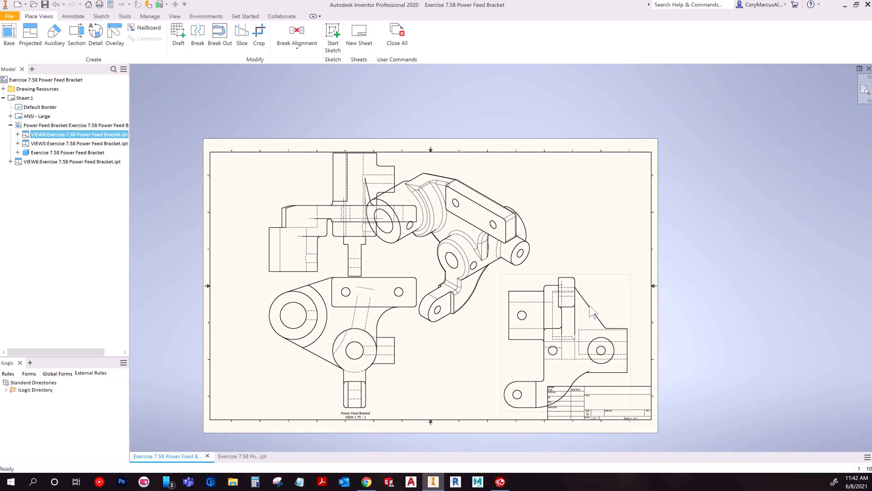
left_click_drag(528, 208, 577, 175)
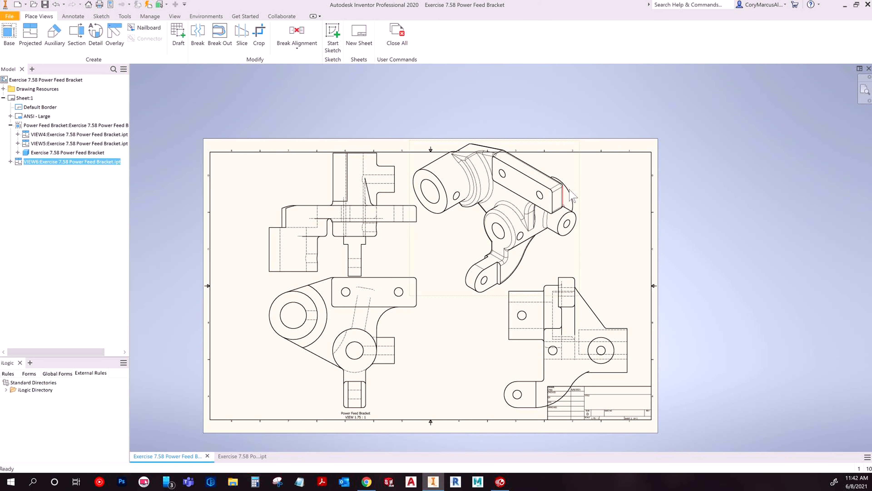
Step: Set the isometric view's scale to 1 : 1 and place it in the sheet's upper right area
double_click(578, 176)
left_click_drag(720, 294, 741, 296)
key("Home")
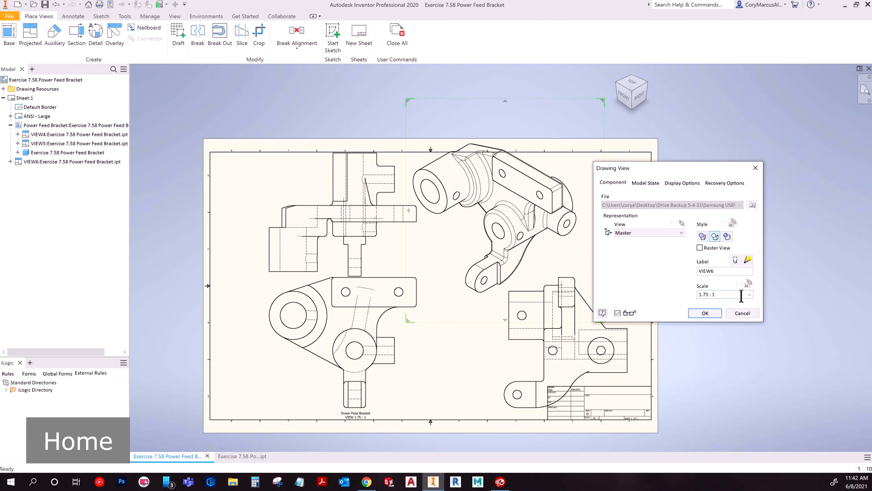
key("Right")
type("0")
key("BackSpace")
key("Delete")
key("Delete")
key("Delete")
key("Return")
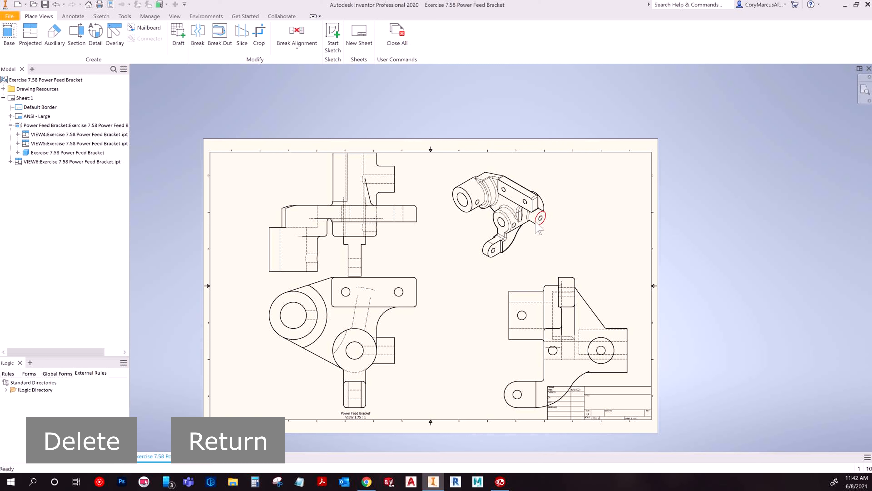
left_click_drag(562, 227, 619, 216)
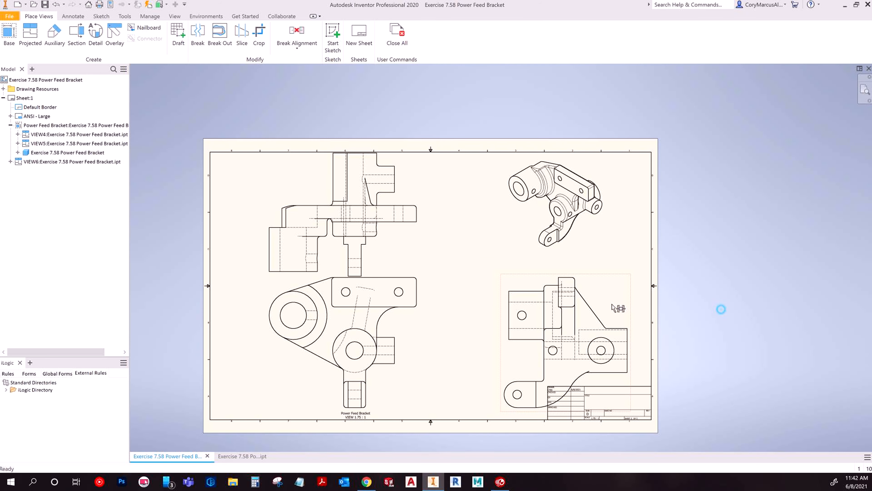
Step: Break the side view's alignment with the base view and move the side view up above the title block
mouse_move(629, 311)
left_mouse_down()
mouse_move(673, 316)
mouse_move(636, 320)
left_mouse_up()
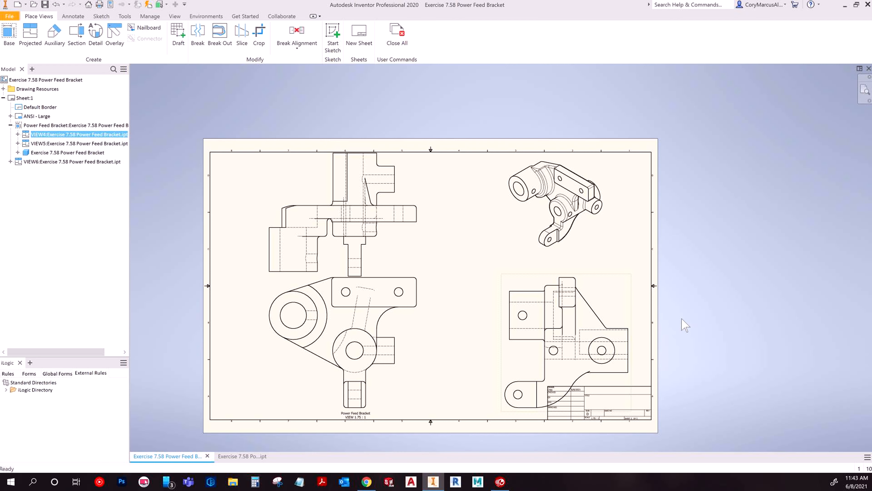
right_click(610, 296)
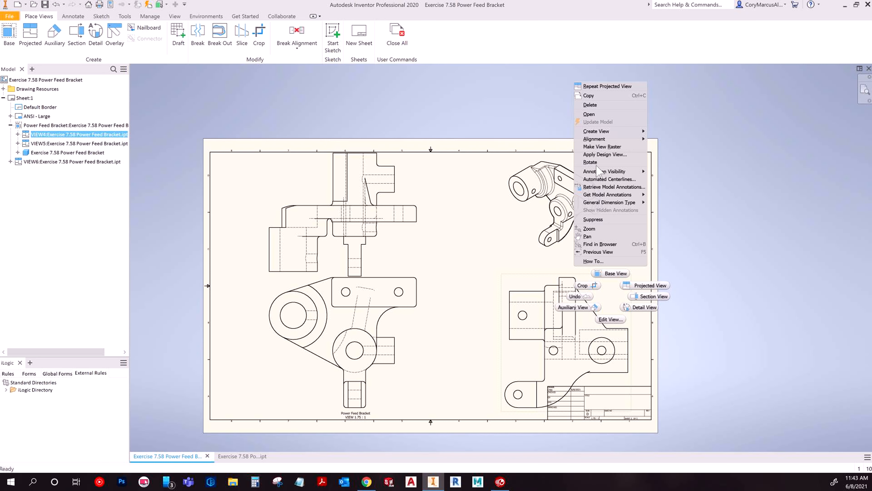
mouse_move(599, 140)
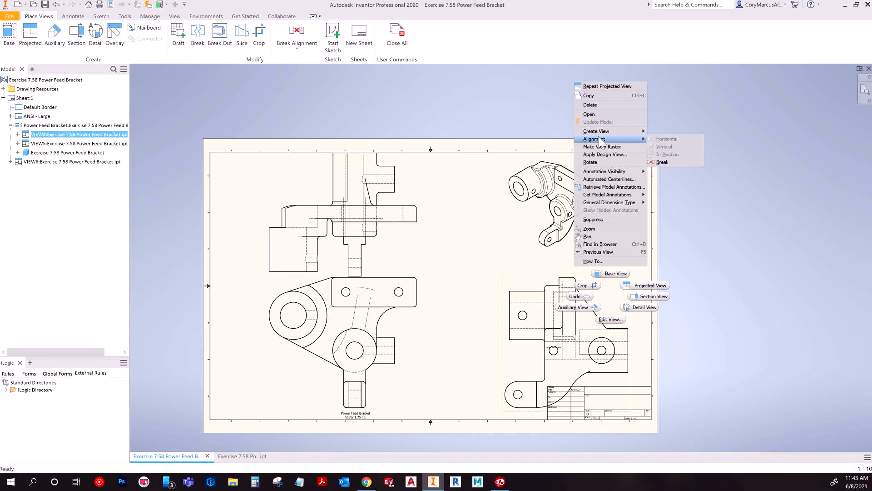
left_click(667, 162)
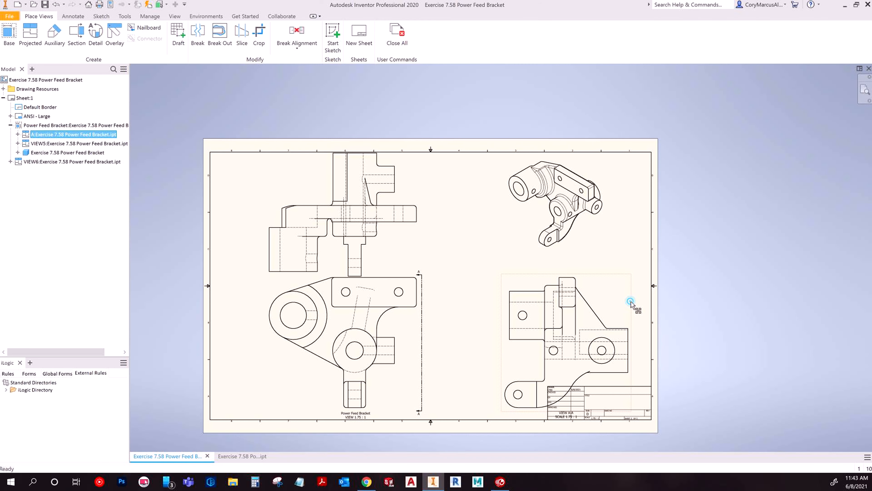
left_click_drag(631, 303, 627, 271)
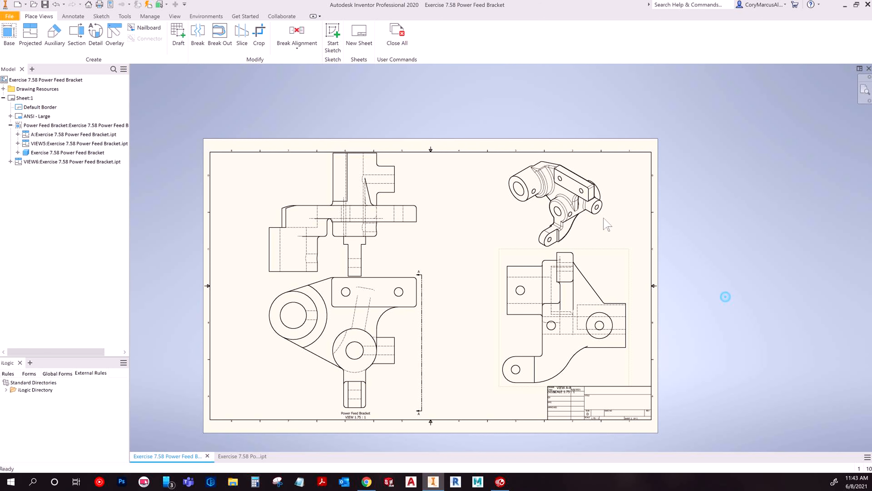
Step: Inspect the side view's label text format, closing it and the view settings without changes
scroll(357, 294, "down", 4)
scroll(357, 294, "up", 3)
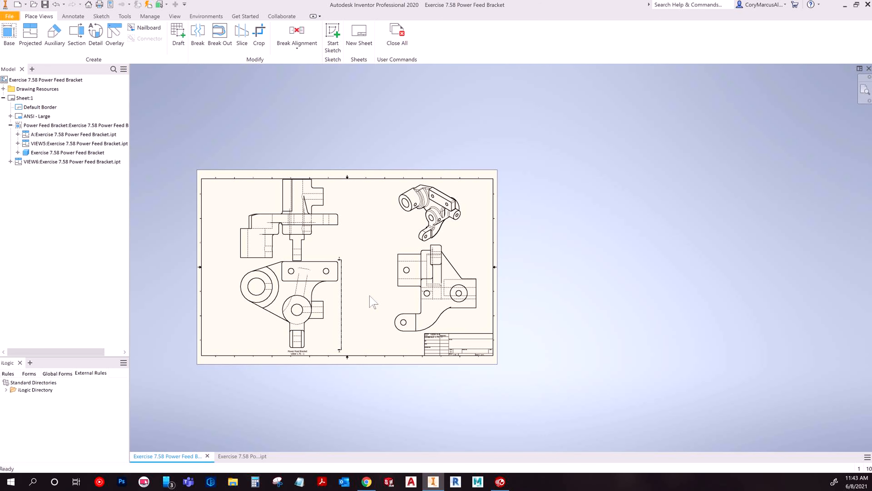
double_click(464, 323)
left_click(747, 259)
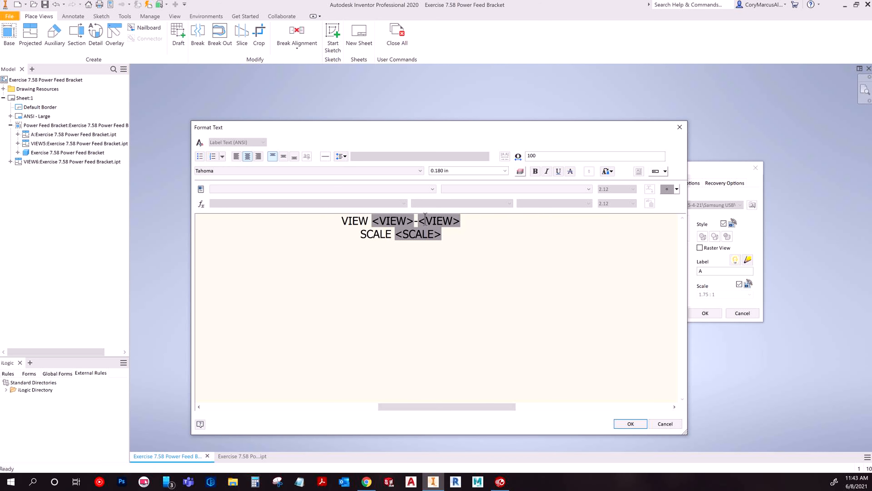
left_click(657, 426)
left_click(743, 313)
Step: Move the A-A view line from beside the base view to far outside the sheet's right edge
scroll(381, 290, "up", 5)
left_click(470, 216)
key("Home")
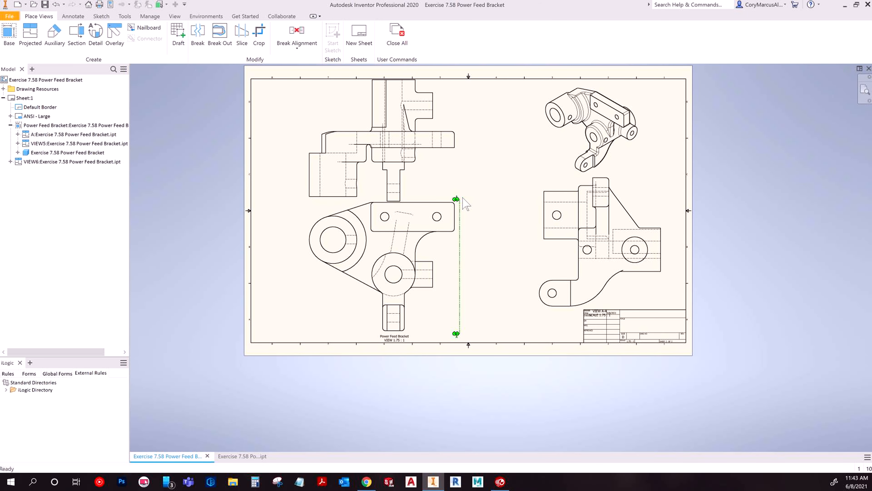
scroll(447, 324, "down", 3)
left_click_drag(448, 290, 452, 286)
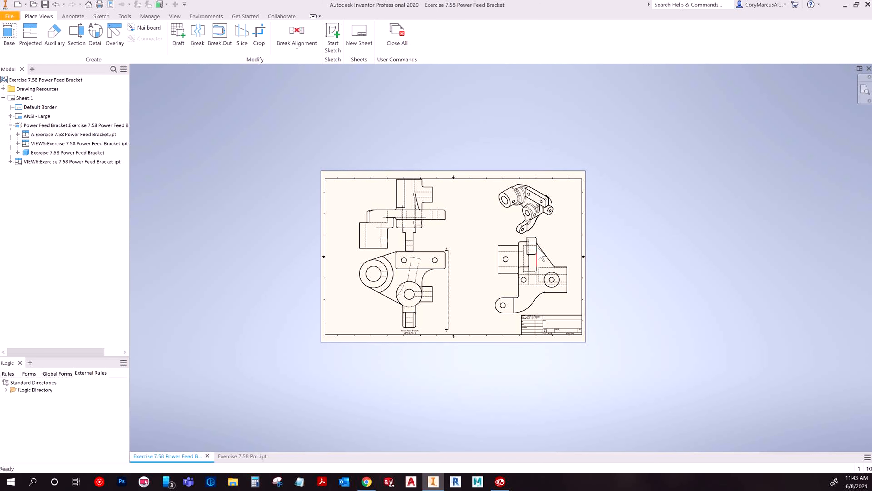
left_click_drag(448, 295, 732, 309)
scroll(615, 405, "down", 3)
middle_click_drag(608, 407, 512, 346)
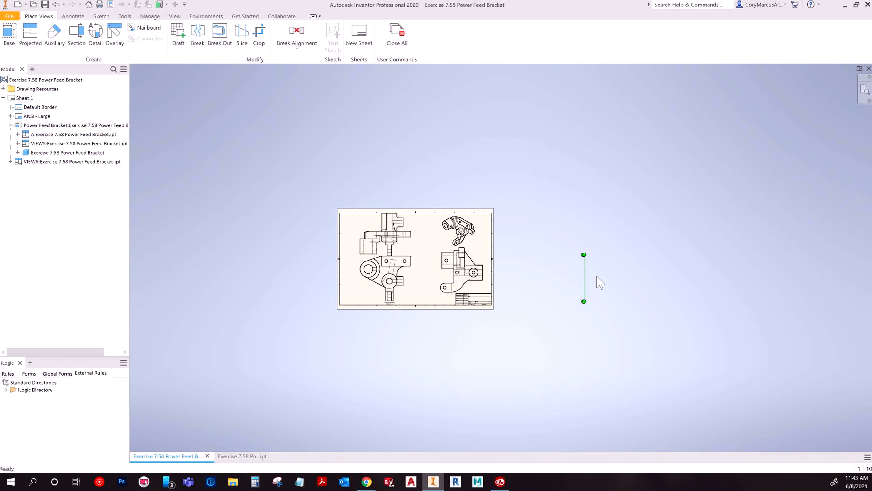
left_click_drag(587, 275, 871, 280)
middle_click_drag(763, 346, 633, 322)
scroll(665, 313, "down", 4)
left_click_drag(703, 296, 871, 274)
scroll(590, 271, "up", 4)
scroll(421, 330, "up", 2)
middle_click_drag(466, 293, 511, 228)
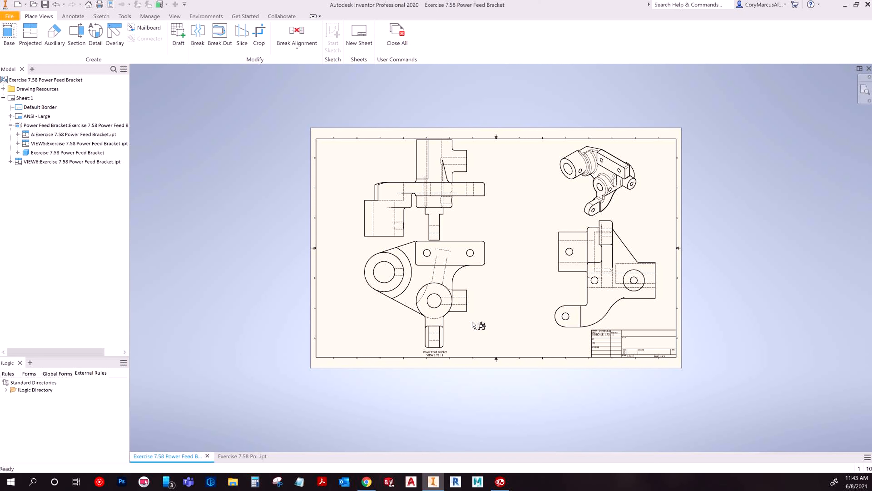
Step: Set the base view's scale to 1 : 1
double_click(481, 322)
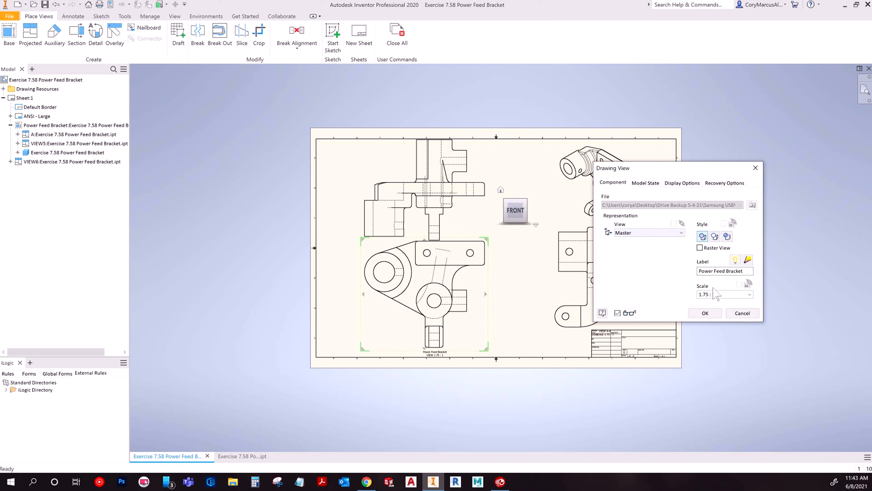
left_click(722, 293)
key("Home")
key("Delete")
key("Delete")
key("Delete")
key("Delete")
key("Delete")
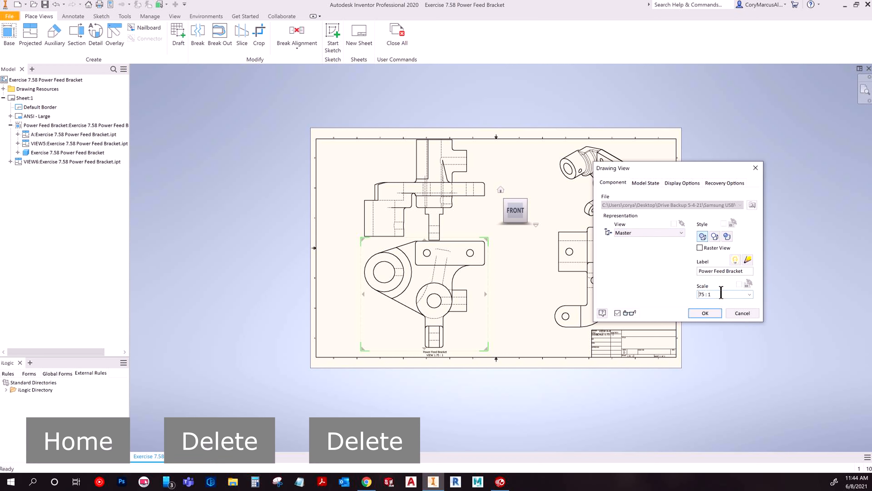
type("1")
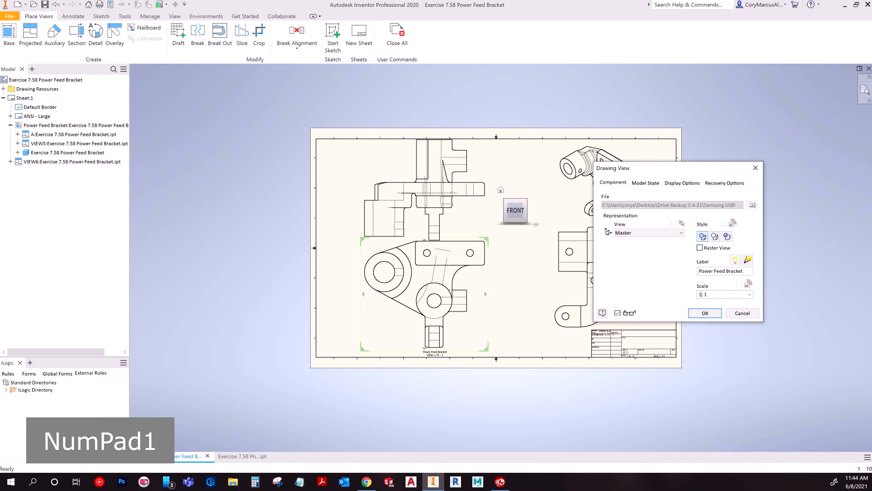
key("Left")
key("Left")
key("Left")
key("Right")
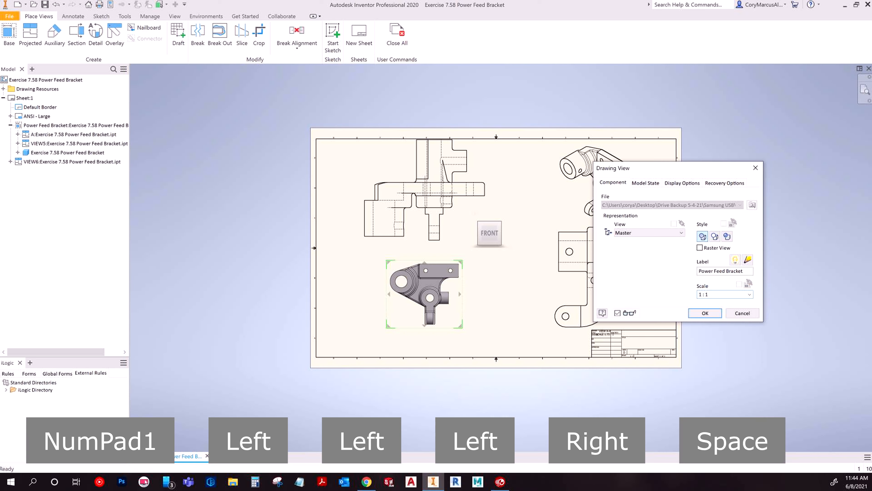
key("Return")
Step: Set the base view's scale to 1.5 : 1
double_click(460, 303)
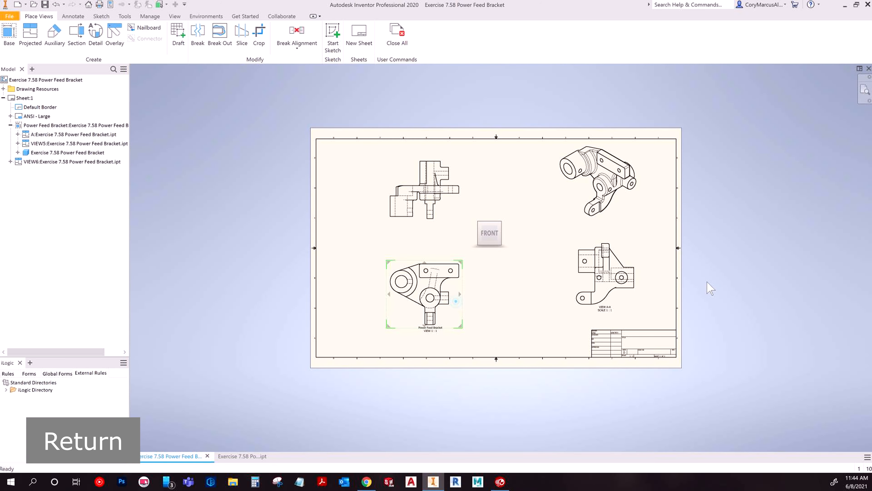
key("Home")
key("Right")
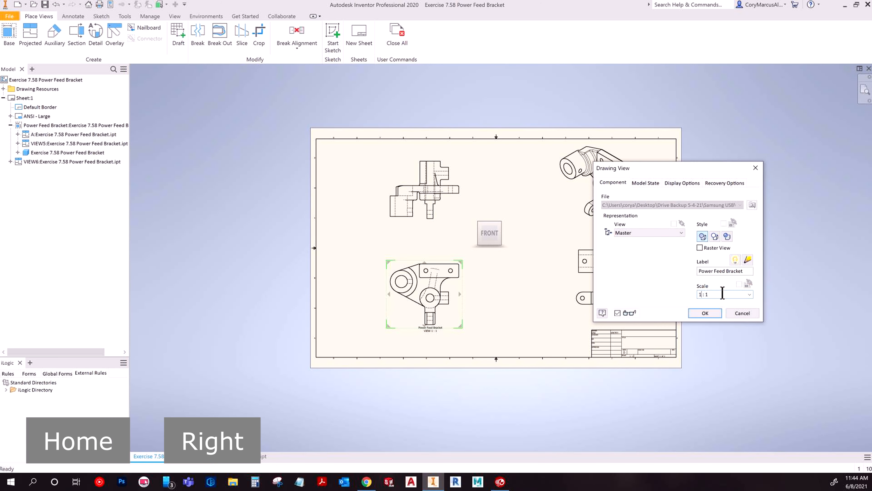
type(".5")
key("Return")
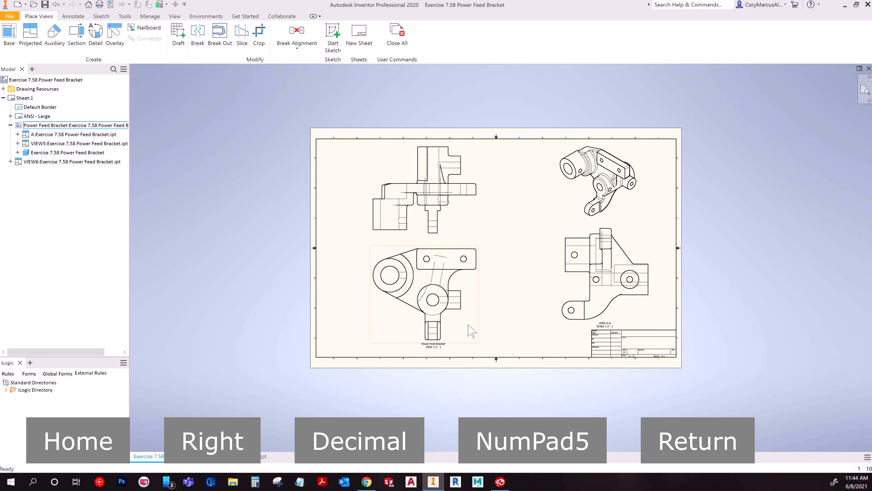
Step: Shift the base view slightly down and right, bring the side view closer and align it horizontally with the base view
left_click_drag(477, 329, 487, 335)
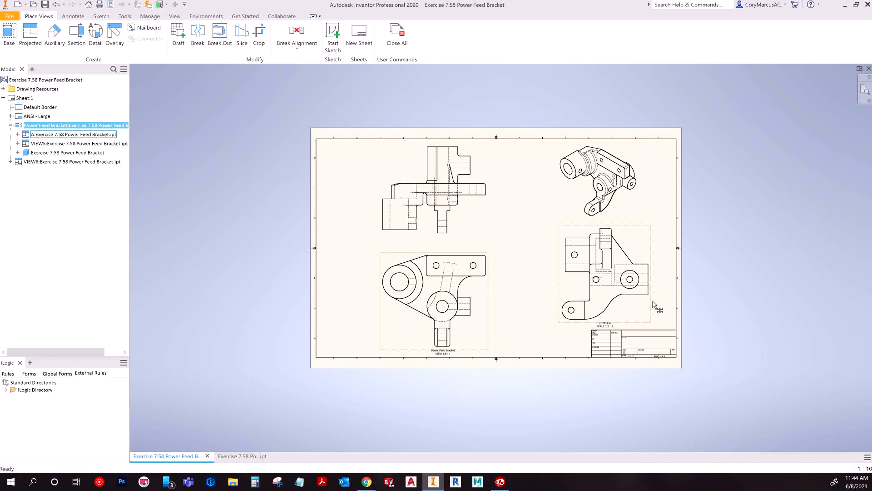
left_click_drag(567, 285, 531, 303)
right_click(530, 302)
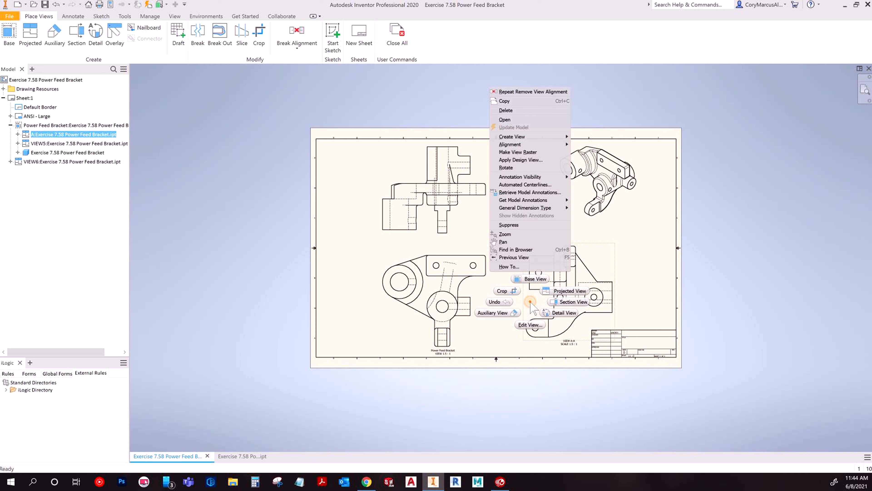
mouse_move(542, 145)
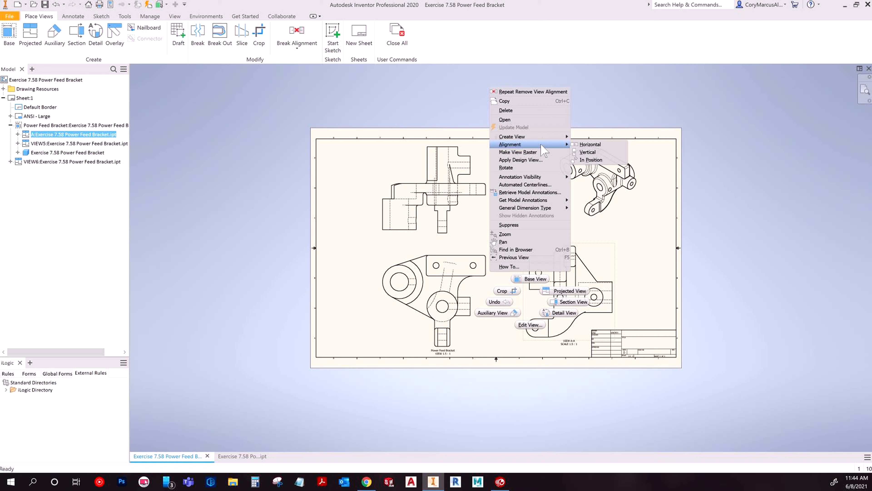
left_click(587, 143)
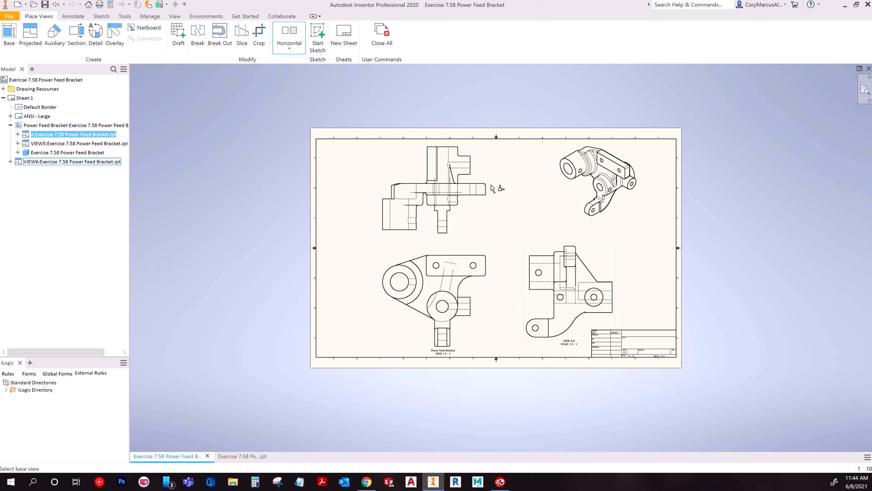
left_click(474, 292)
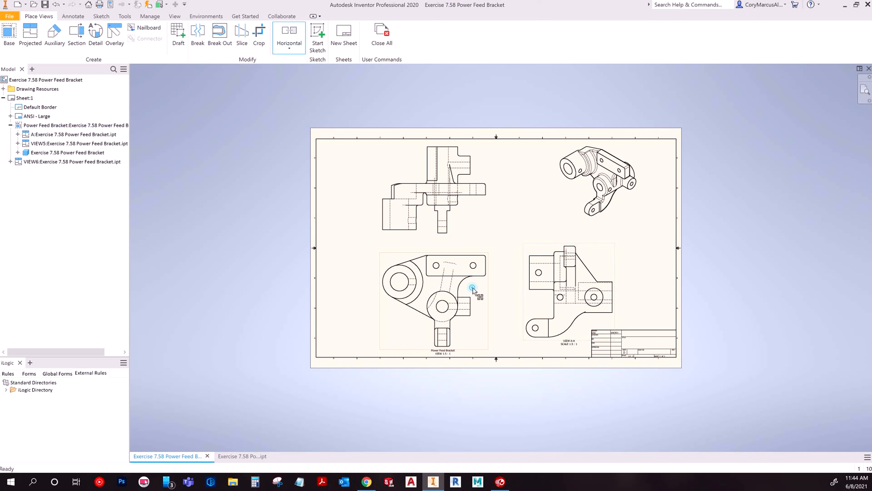
mouse_move(523, 314)
left_mouse_down()
mouse_move(548, 314)
mouse_move(527, 319)
left_mouse_up()
left_click(721, 271)
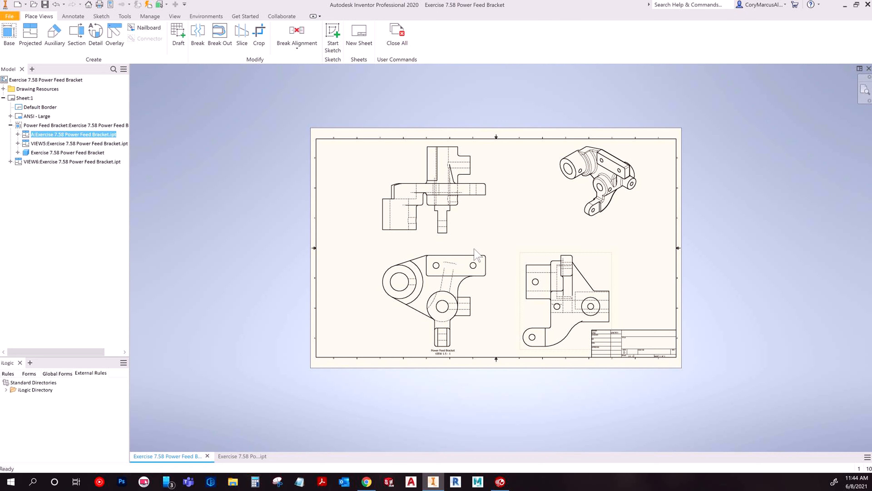
Step: Set the isometric view's scale to 1.5 : 1
left_click(470, 214)
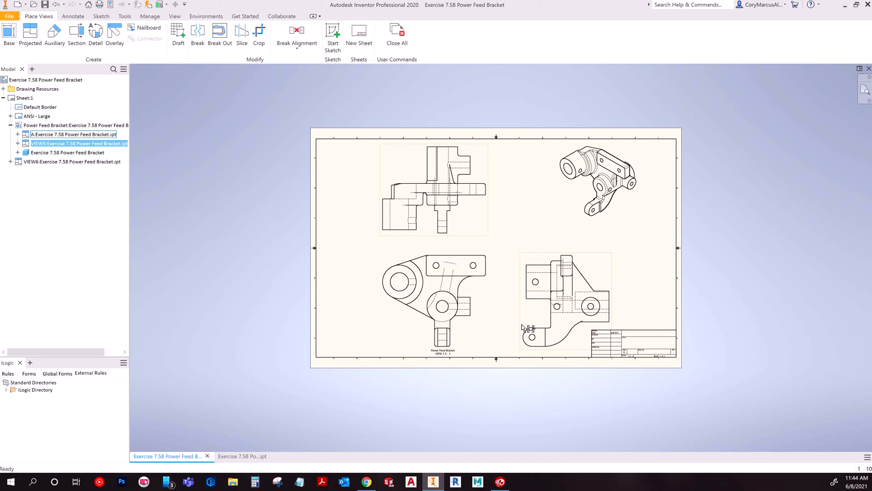
left_click(524, 207)
double_click(563, 211)
left_click(713, 295)
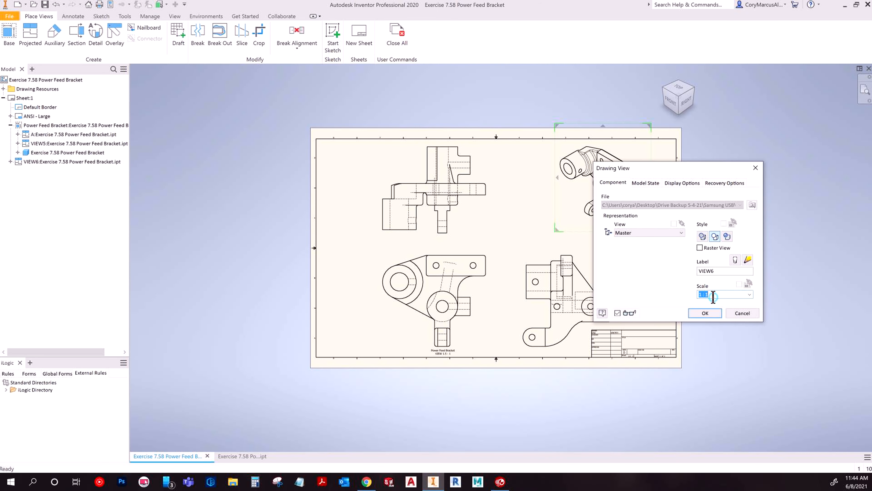
key("Home")
key("Right")
type(".5")
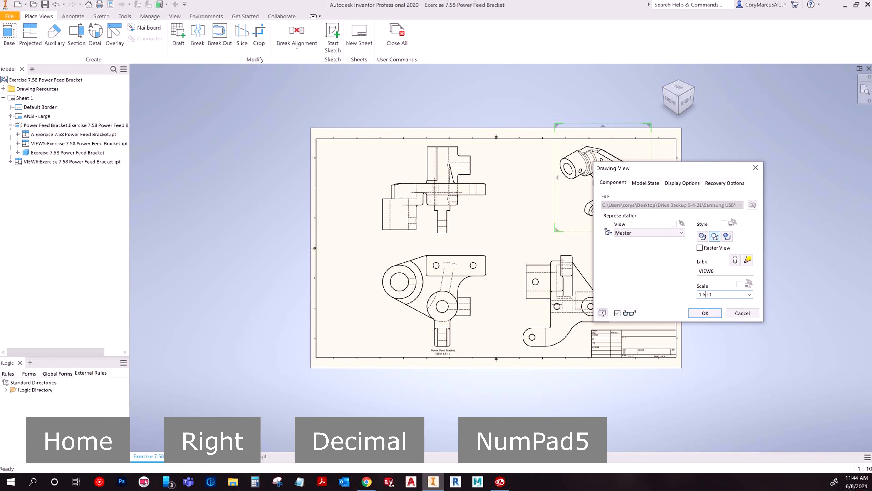
key("Return")
Step: Move the isometric view down and left on the sheet, and shift the base view slightly left
left_click_drag(533, 239, 516, 260)
middle_click_drag(742, 259, 680, 232)
left_click(865, 95)
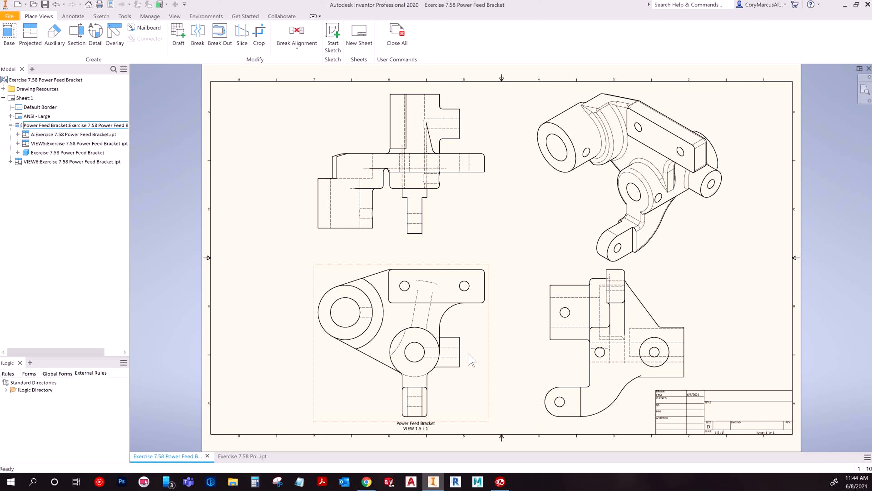
left_click_drag(485, 362, 465, 362)
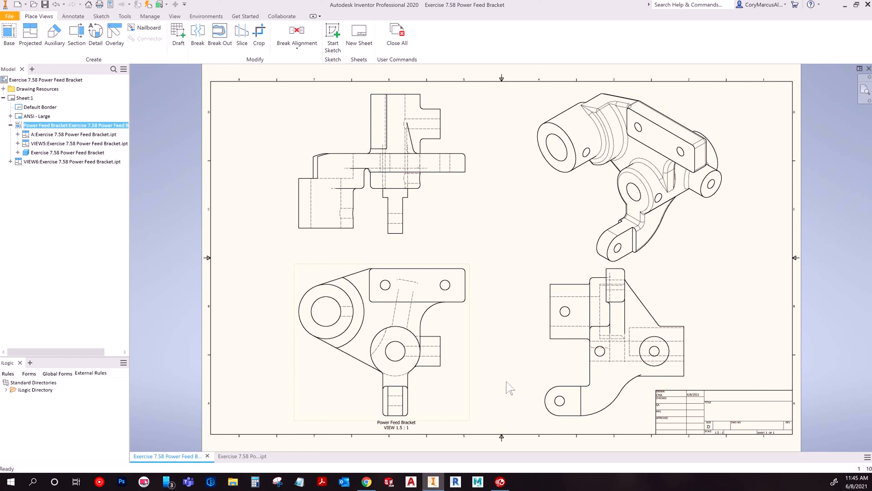
Step: Set the base view's scale to 1/1, using a slash instead of a colon
double_click(453, 350)
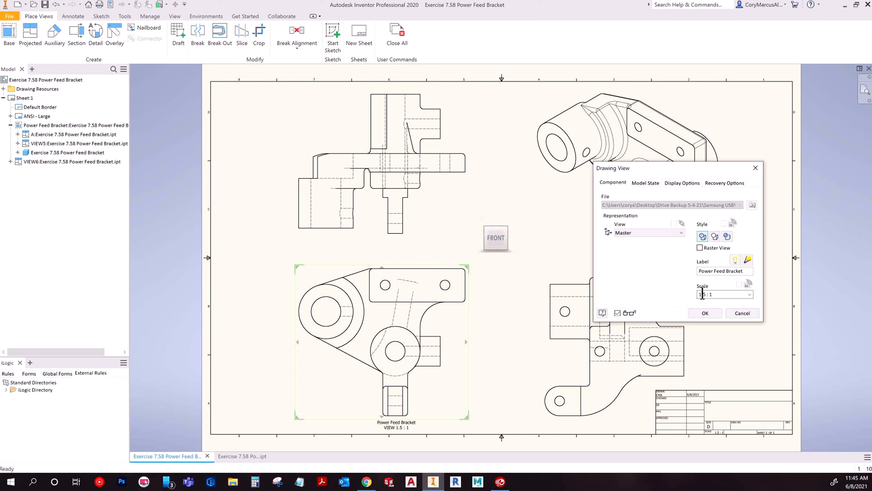
left_click(731, 295)
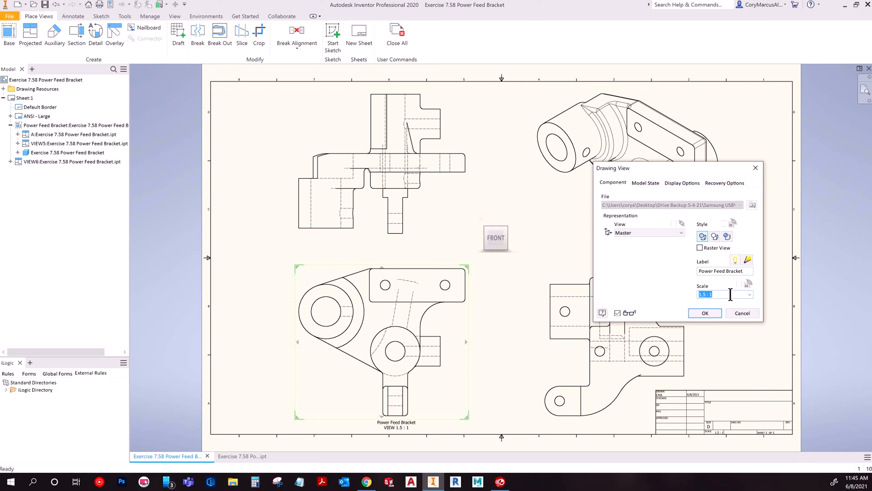
type("1/1")
key("Return")
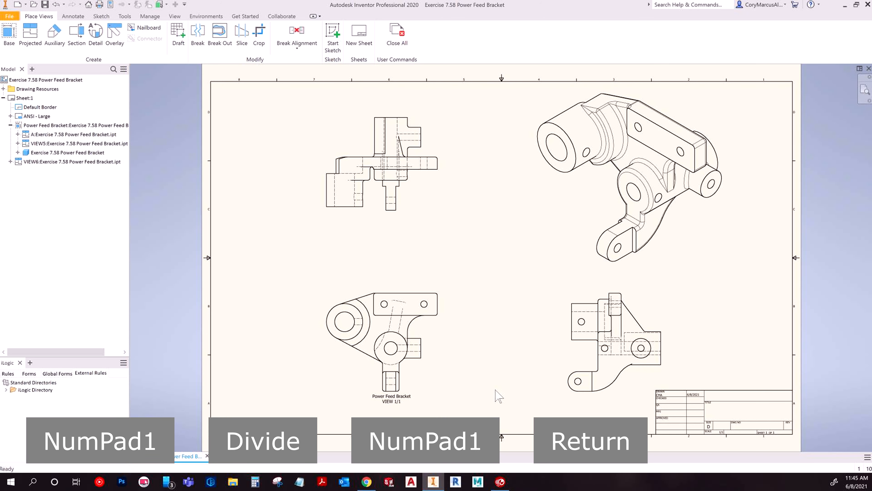
Step: Add spaces around the slash in the base view's scale so it is written 1 / 1
double_click(407, 376)
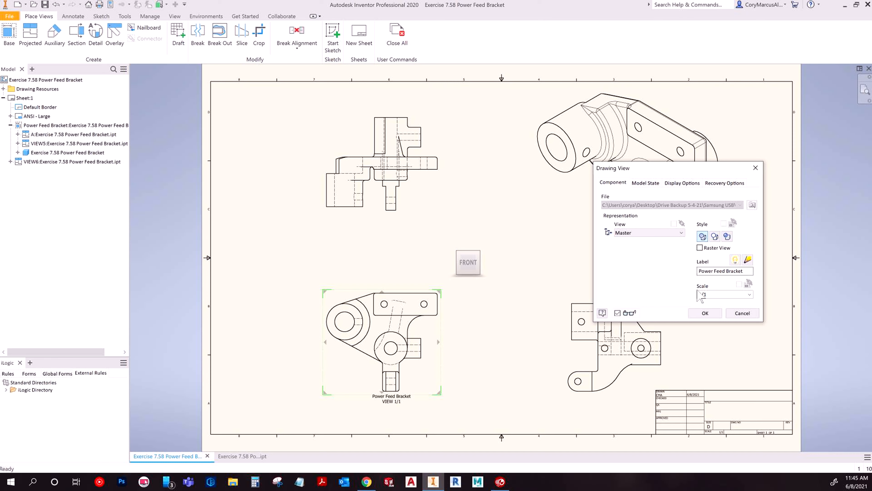
double_click(700, 294)
key("Right")
key("Left")
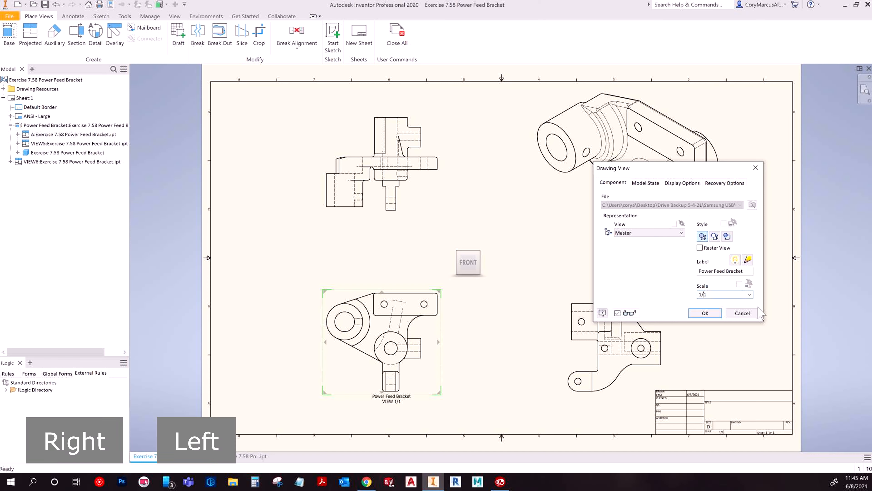
key("Left")
key("Left")
key("Return")
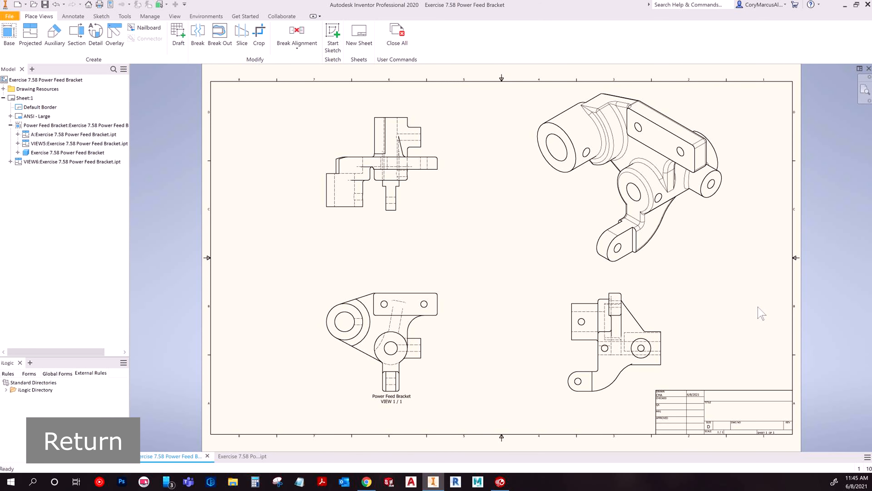
Step: Set the base view's scale to 2 : 1
double_click(440, 378)
double_click(728, 294)
type("2 : 1")
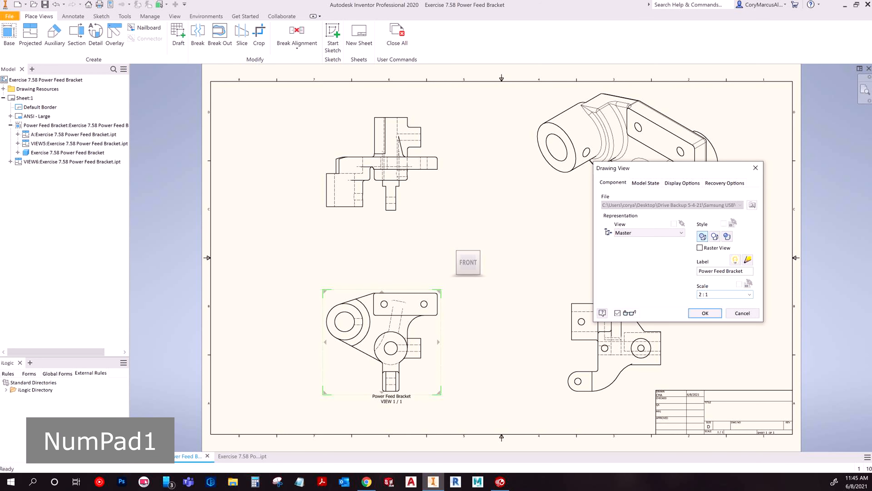
key("Return")
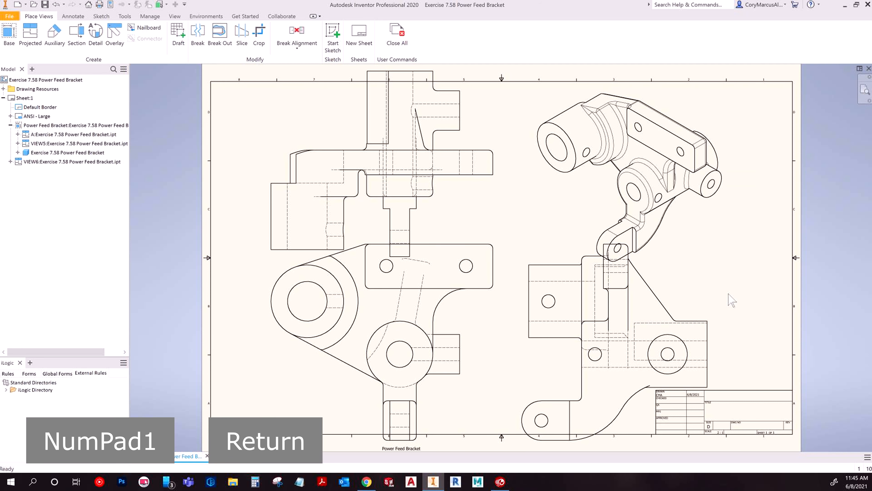
Step: Remove the space after the colon in the base view's scale, writing it 2 :1, and check the label below the view
double_click(445, 402)
left_click(702, 293)
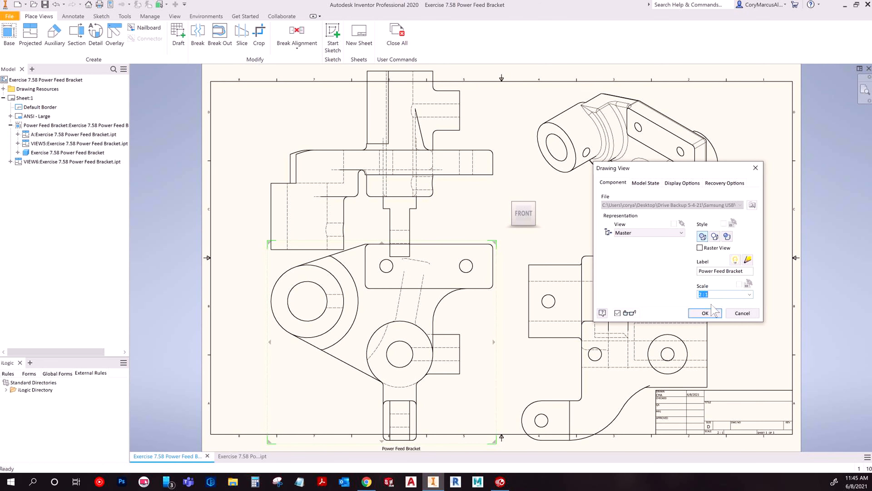
key("Left")
key("BackSpace")
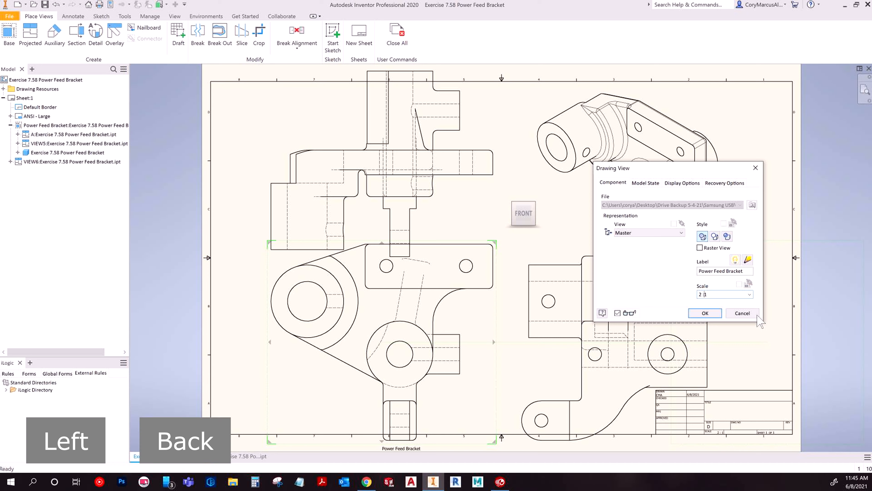
left_click(706, 313)
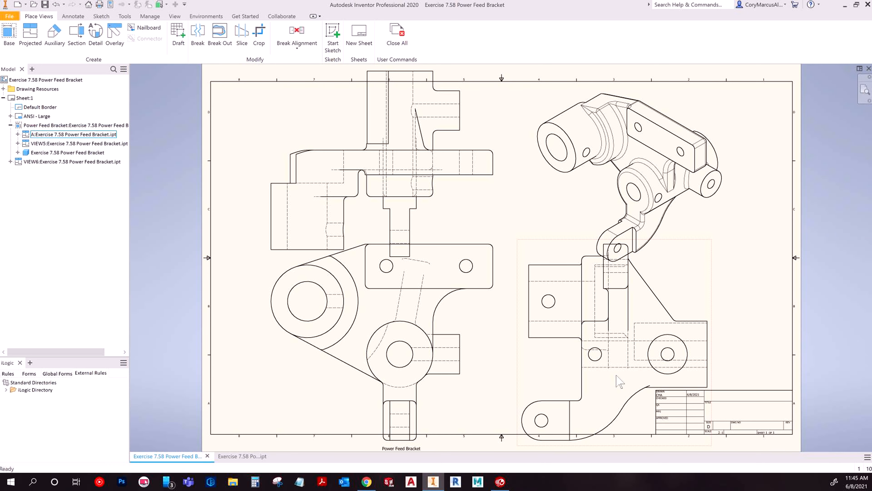
scroll(466, 369, "down", 3)
middle_click_drag(466, 367, 512, 120)
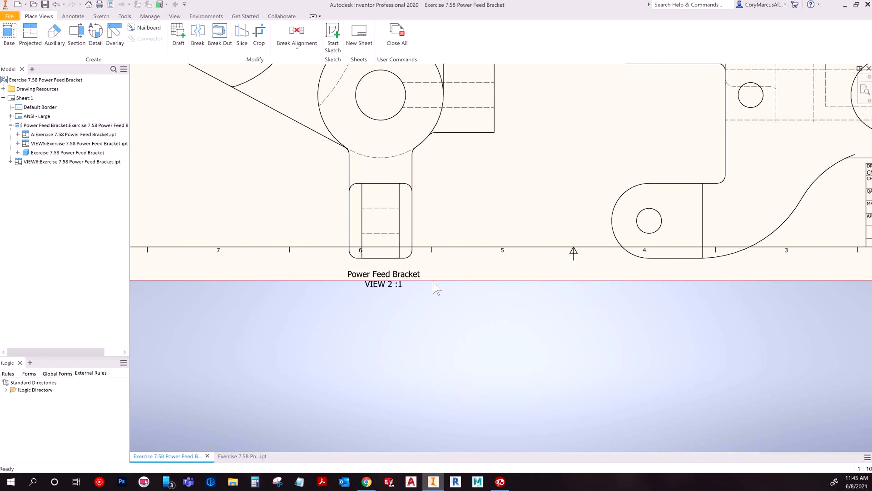
Step: Remove the remaining space in the base view's scale so it is written 2:1
double_click(448, 213)
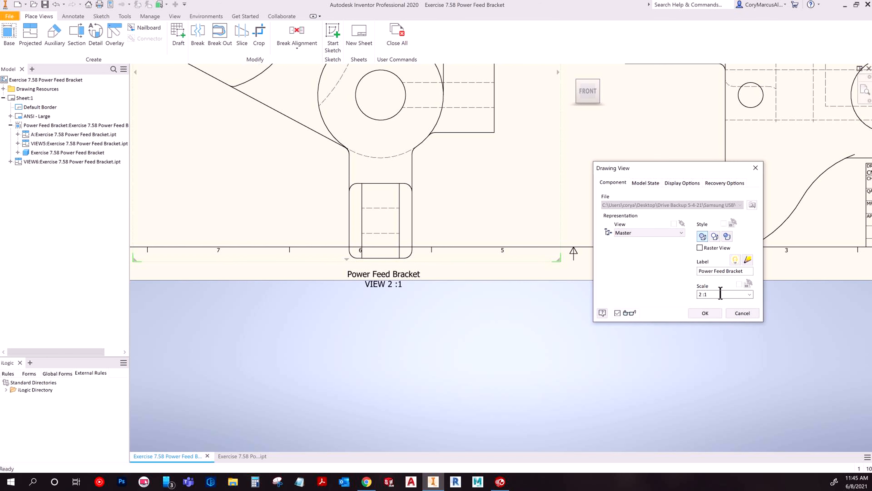
left_click_drag(700, 294, 775, 301)
key("Delete")
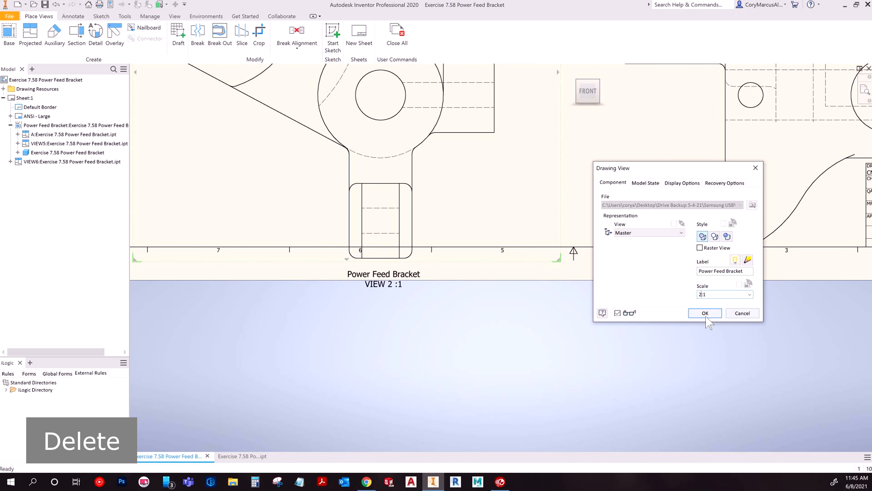
left_click(705, 313)
Step: Set the base view's scale to 1 : 1, with spaces around the colon
double_click(429, 238)
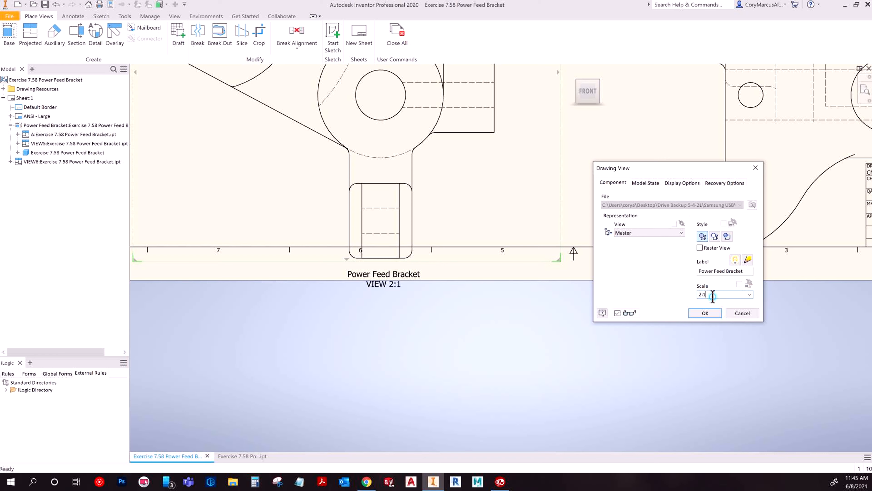
key("shift+Home")
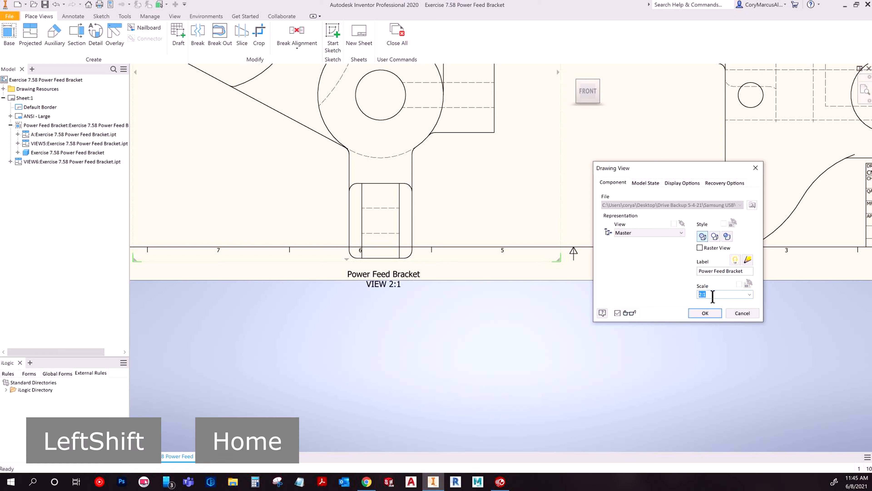
type("1 :")
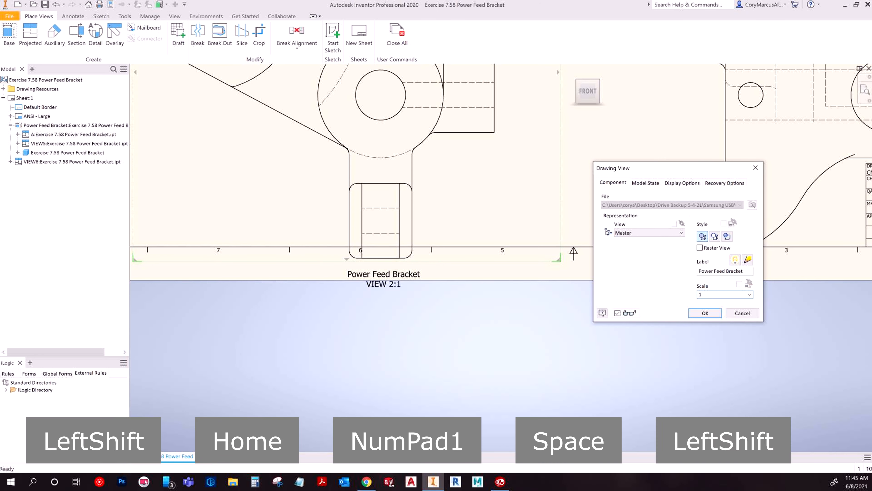
type(" 1")
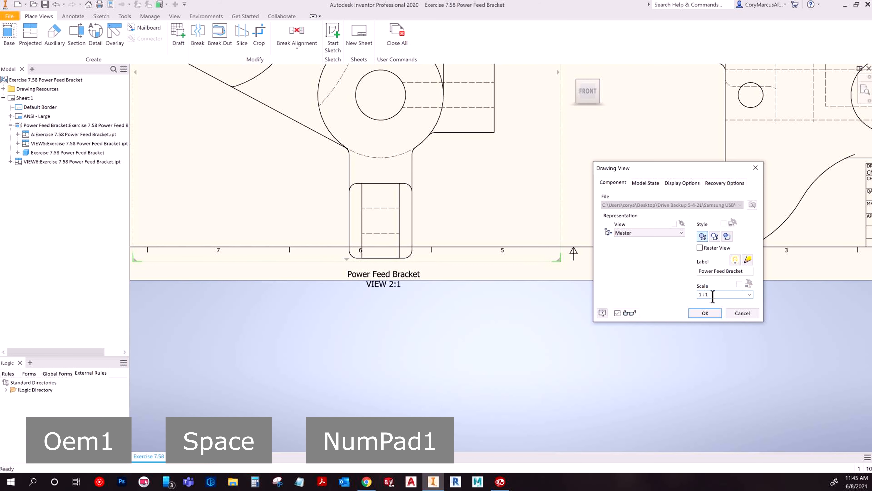
key("Return")
scroll(473, 375, "down", 5)
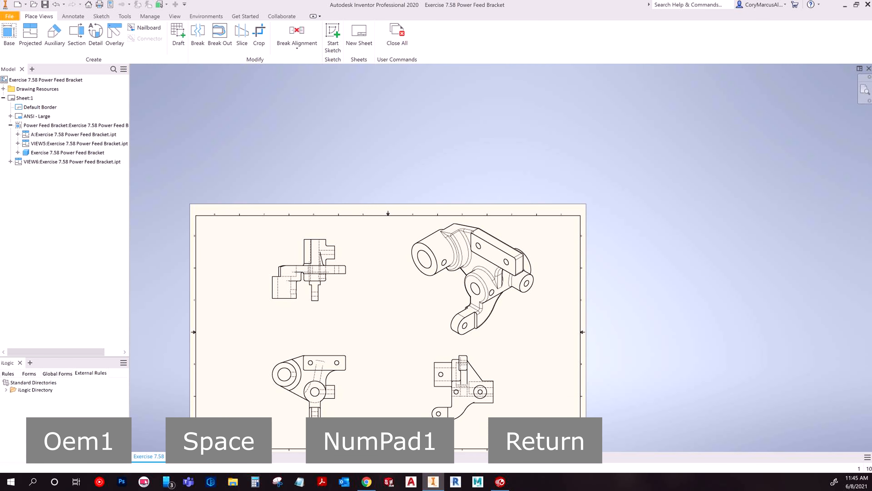
scroll(275, 447, "up", 5)
left_click_drag(450, 302, 426, 309)
scroll(551, 378, "down", 2)
left_click(535, 262)
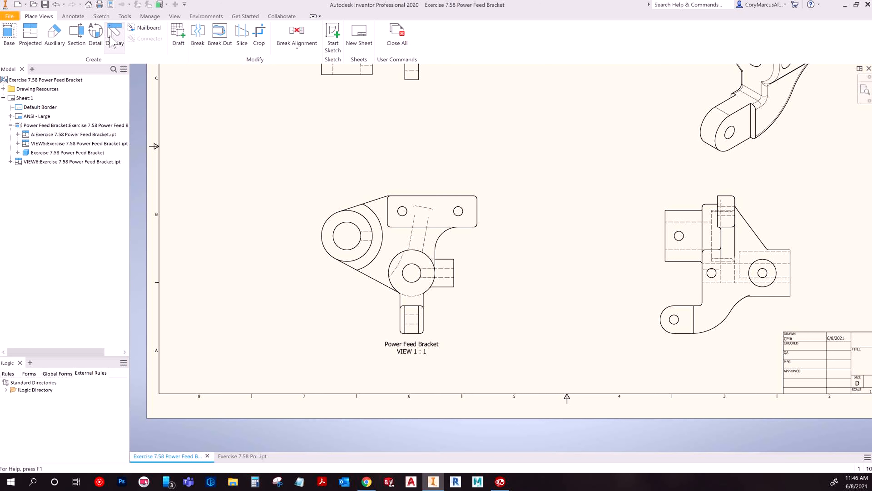
scroll(556, 176, "down", 3)
middle_click_drag(557, 176, 539, 223)
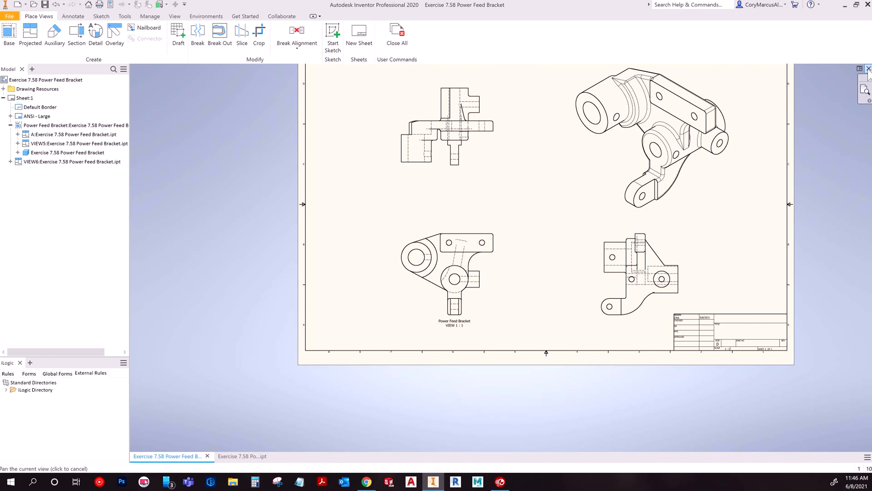
Step: Review the base view's settings in the Drawing View dialog and close it without changing anything
left_click(865, 90)
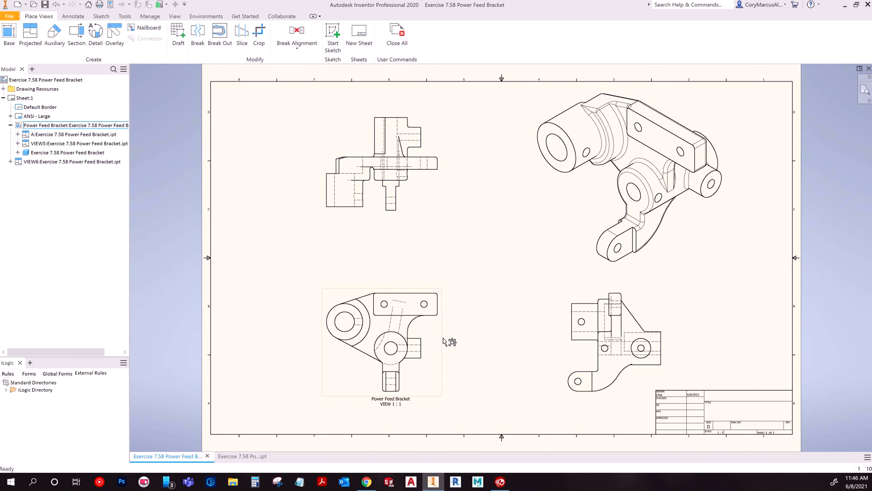
double_click(443, 341)
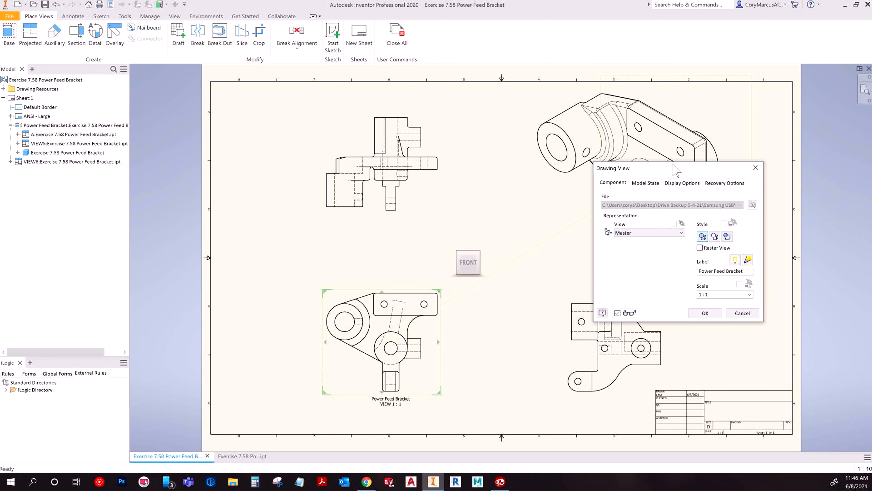
left_click_drag(673, 168, 506, 194)
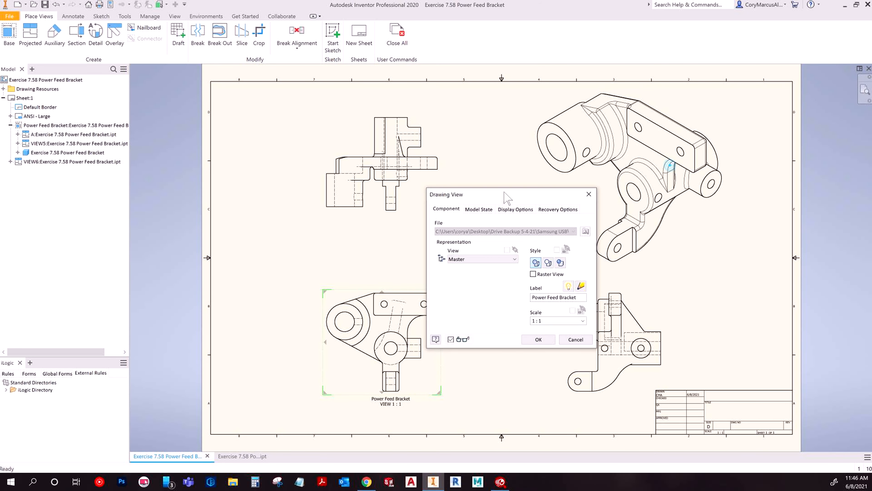
left_click(588, 196)
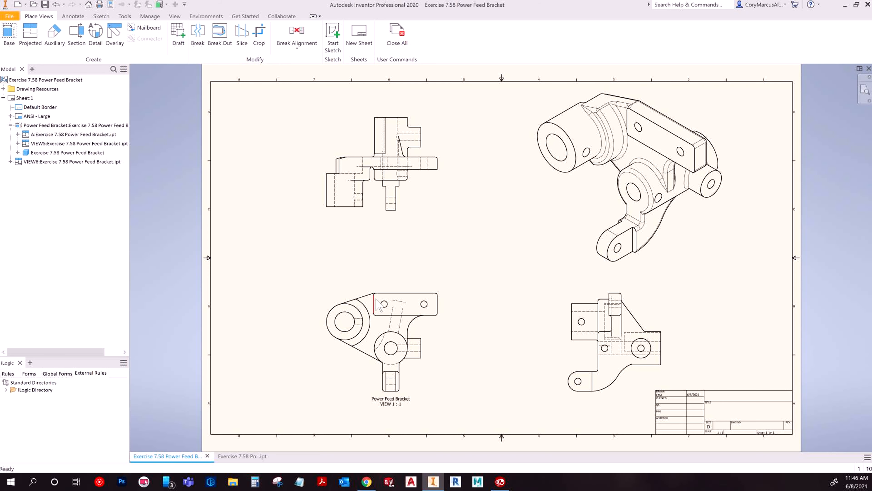
Step: Try deleting the base view while keeping its dependent views, and undo the deletion
left_click(437, 332)
left_click(579, 191)
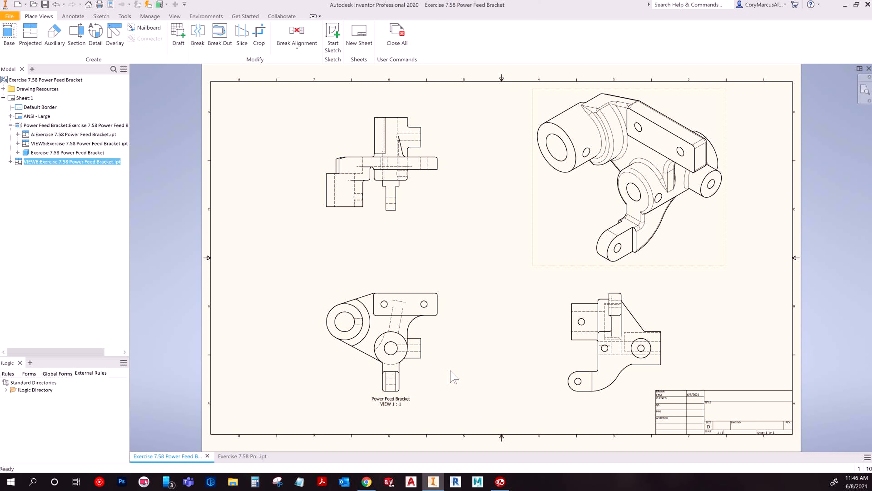
left_click(422, 387)
key("Delete")
key("Return")
key("ctrl+z")
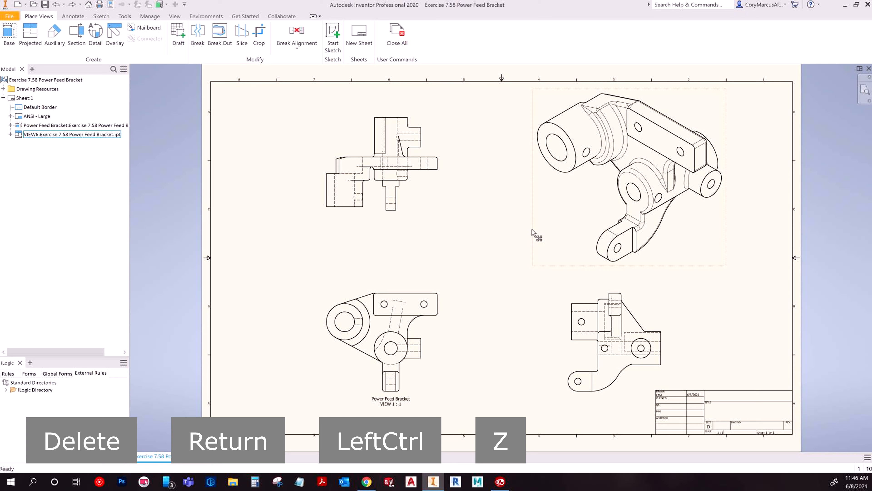
left_click(30, 35)
left_click(378, 310)
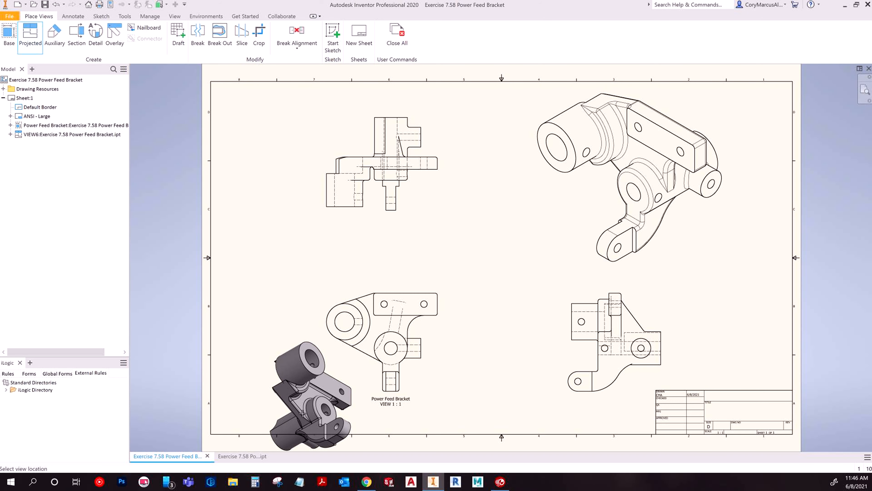
key("Escape")
key("Escape")
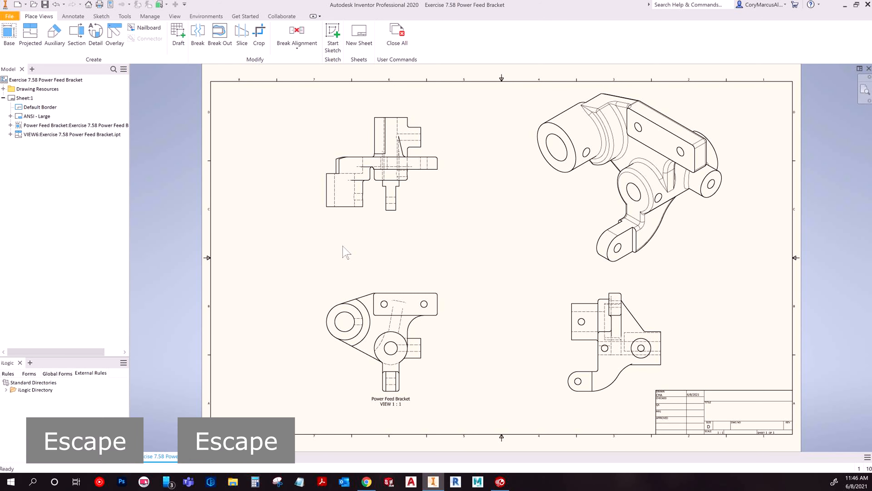
Step: Set the isometric view's scale to 1/1
double_click(601, 190)
left_click(557, 321)
type("1/1")
key("Return")
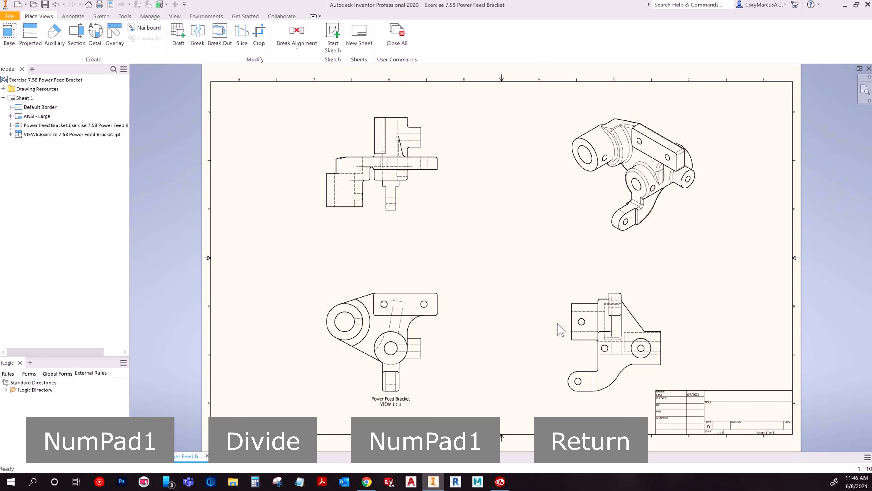
left_click(37, 48)
left_click(402, 338)
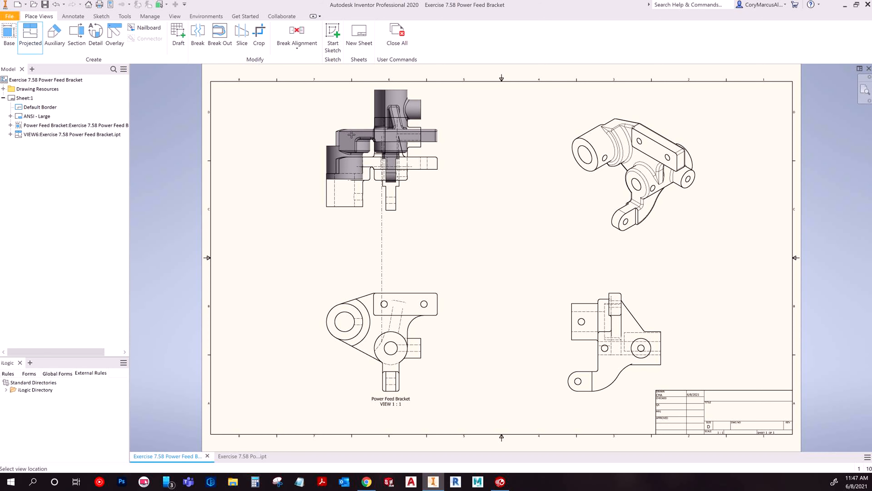
middle_click_drag(475, 275, 471, 118)
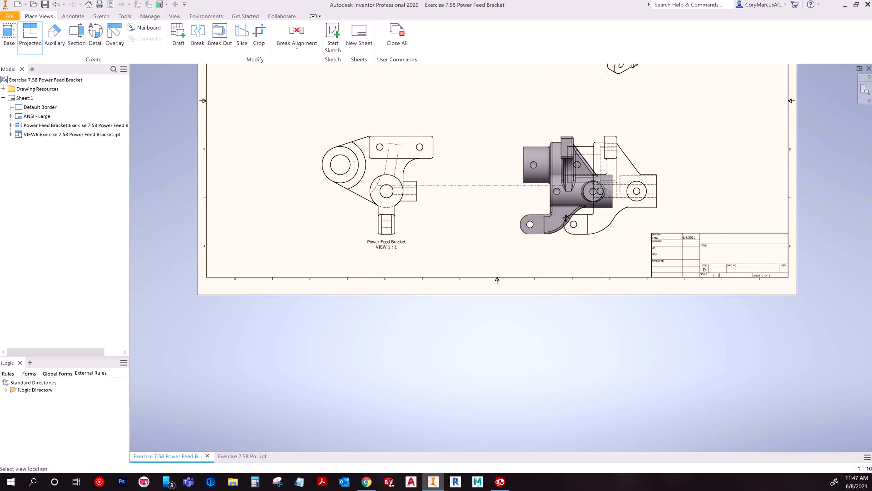
key("Escape")
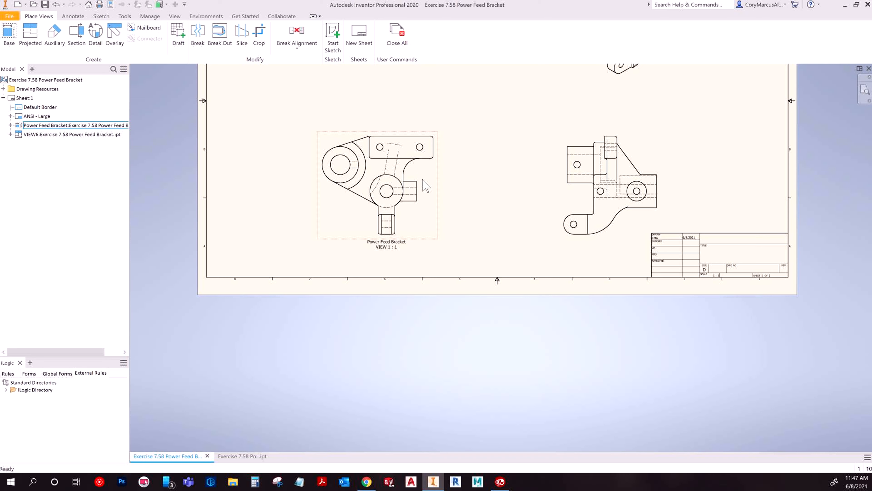
middle_click_drag(426, 186, 441, 258)
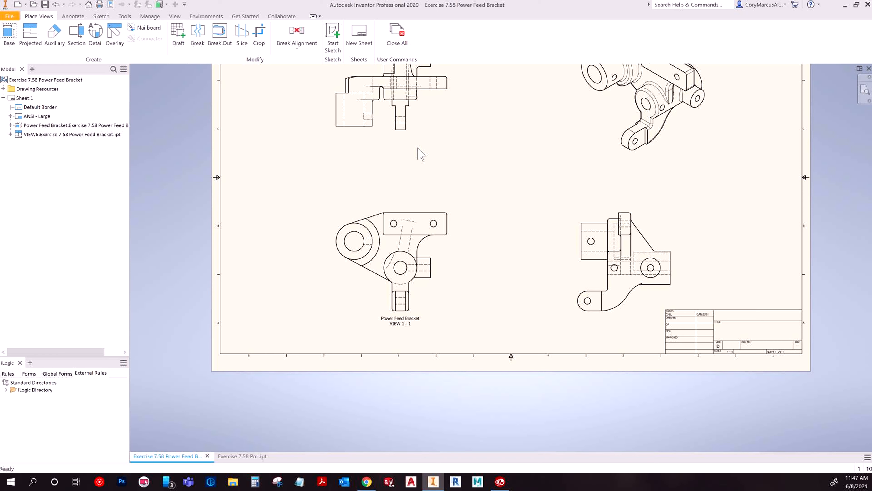
left_click(10, 48)
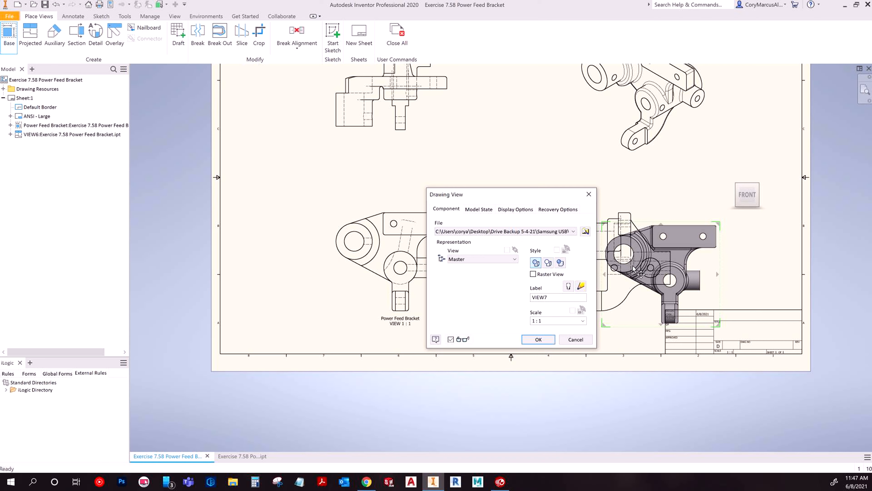
left_click(768, 195)
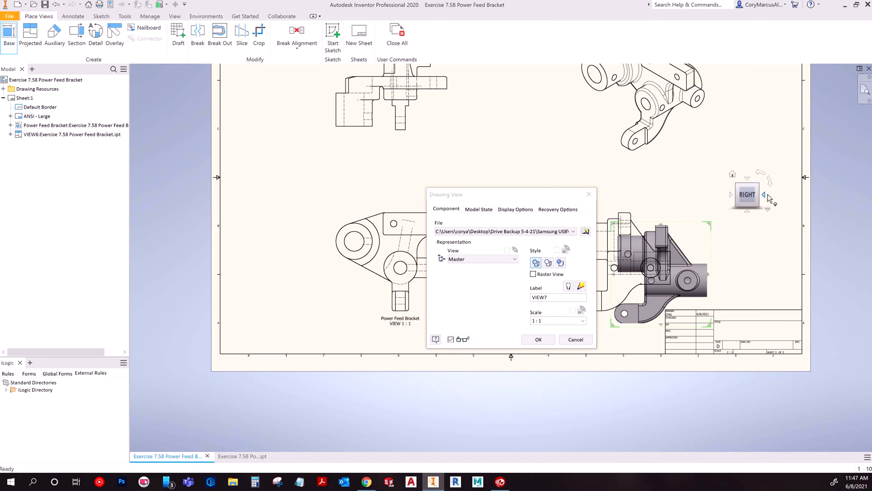
left_click(565, 337)
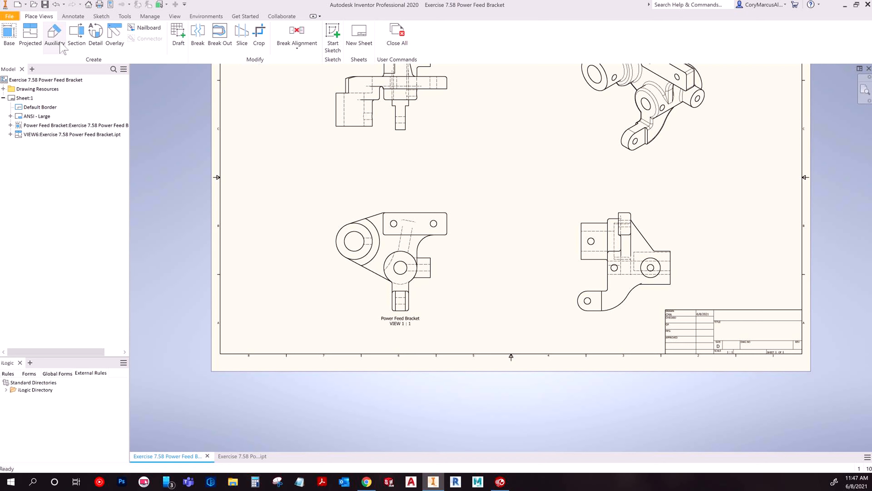
Step: Create an auxiliary view from the base view, oriented by the slanted hidden rib edge, and place it between the front and right-side views
left_click(55, 36)
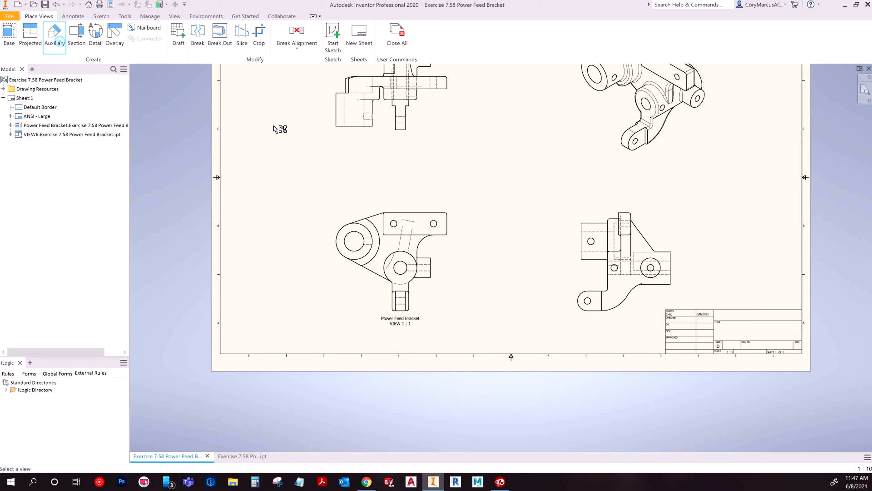
middle_click_drag(318, 232, 307, 224)
left_click(430, 246)
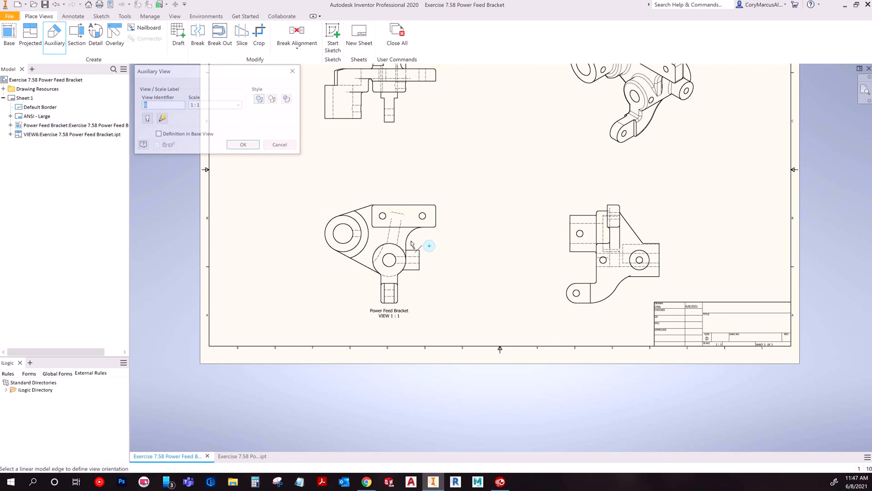
scroll(439, 246, "up", 3)
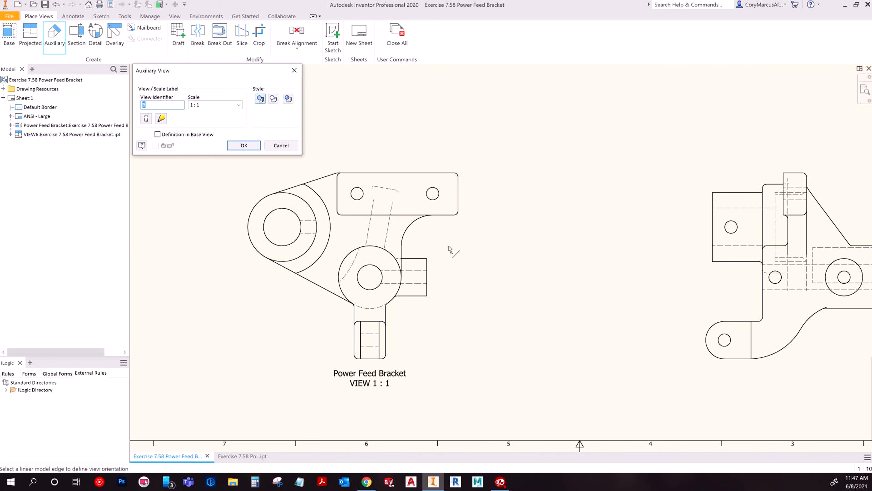
left_click(391, 227)
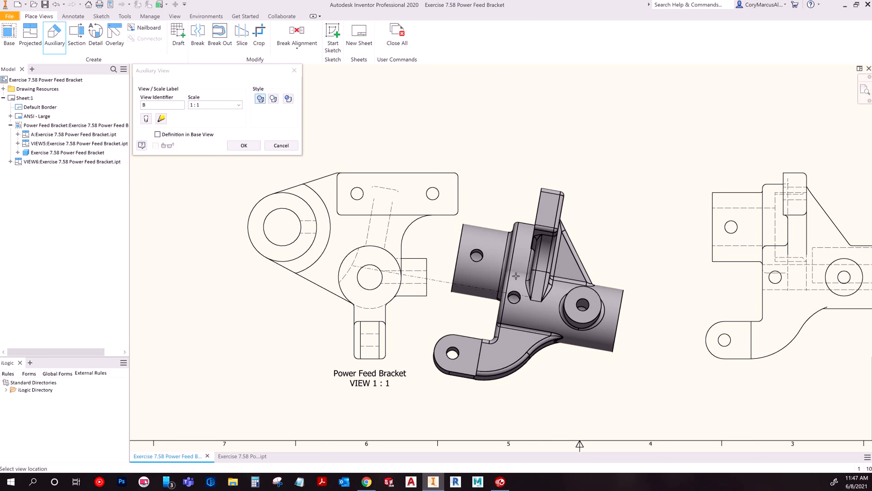
middle_click_drag(507, 268, 361, 171)
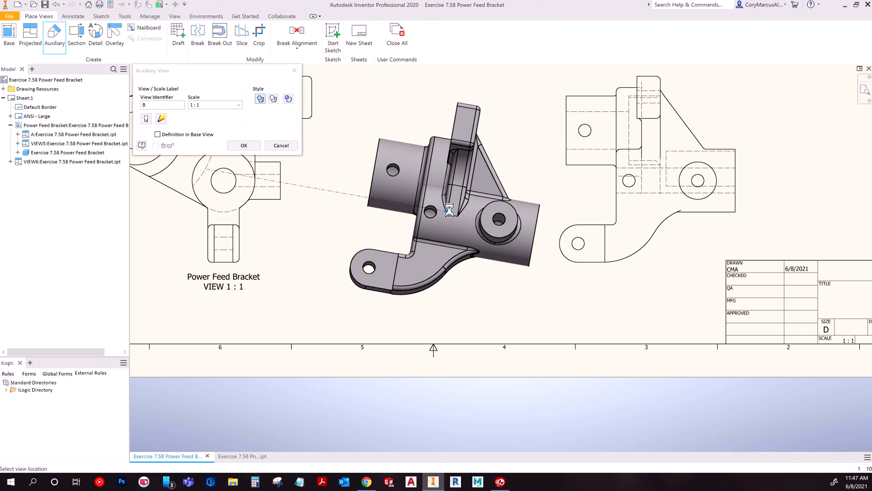
left_click(449, 212)
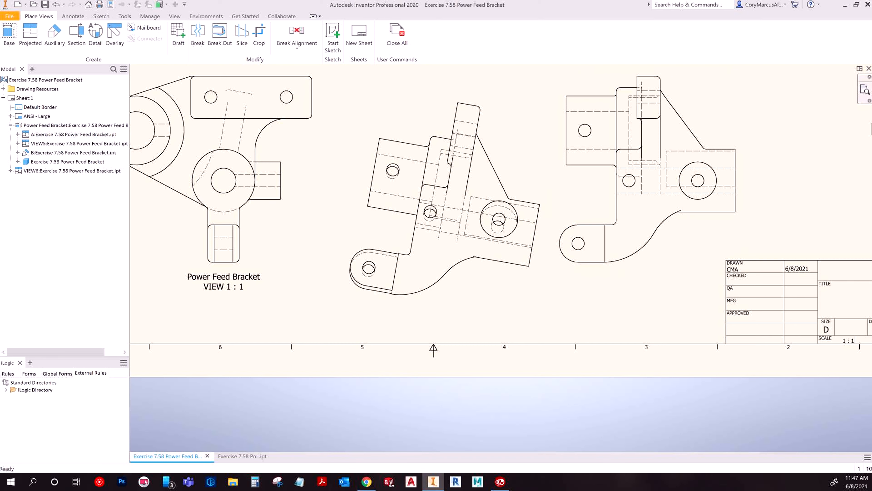
Step: Delete the auxiliary view between the front and right-side views
middle_click_drag(373, 167, 417, 209)
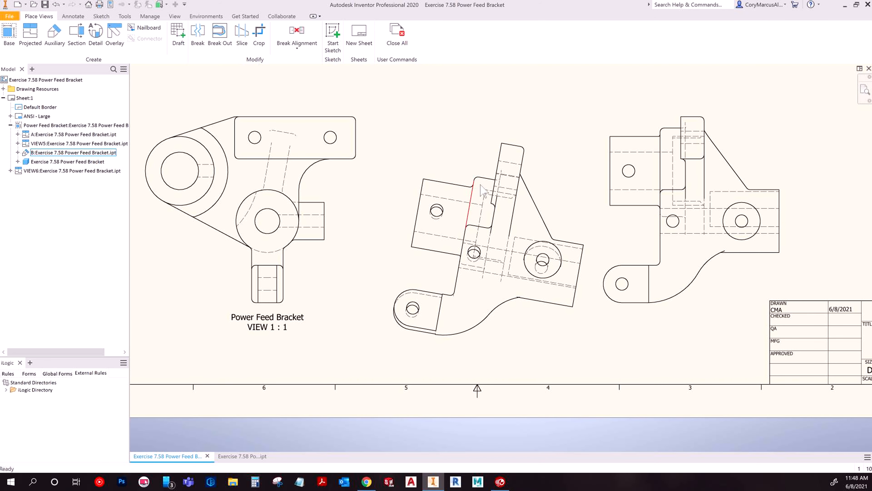
left_click(458, 165)
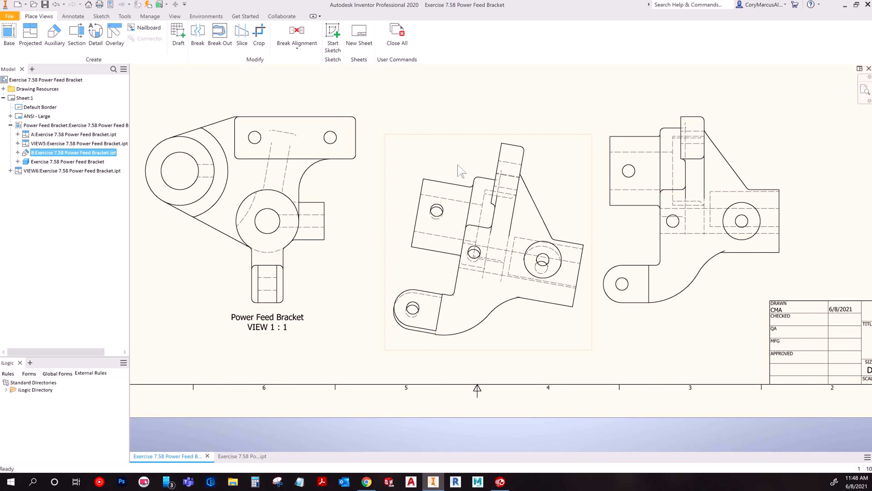
key("Delete")
left_click(422, 260)
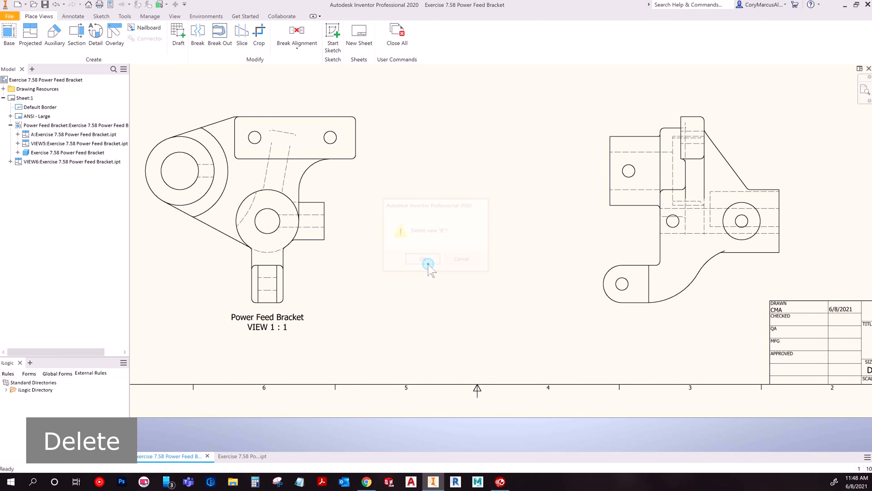
Step: Define a stepped section line on the base view, up through the central bore and across the two plate holes, and continue to section view placement
middle_click_drag(310, 165, 337, 174)
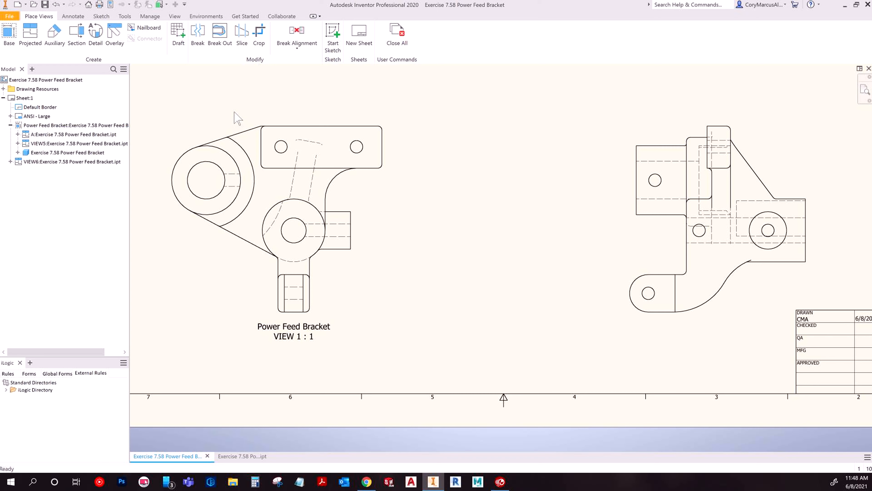
left_click(77, 34)
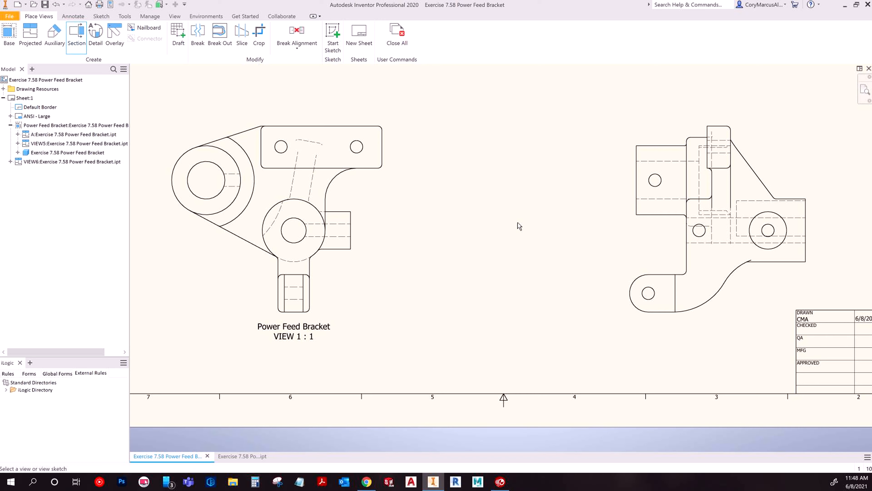
middle_click_drag(507, 229, 576, 261)
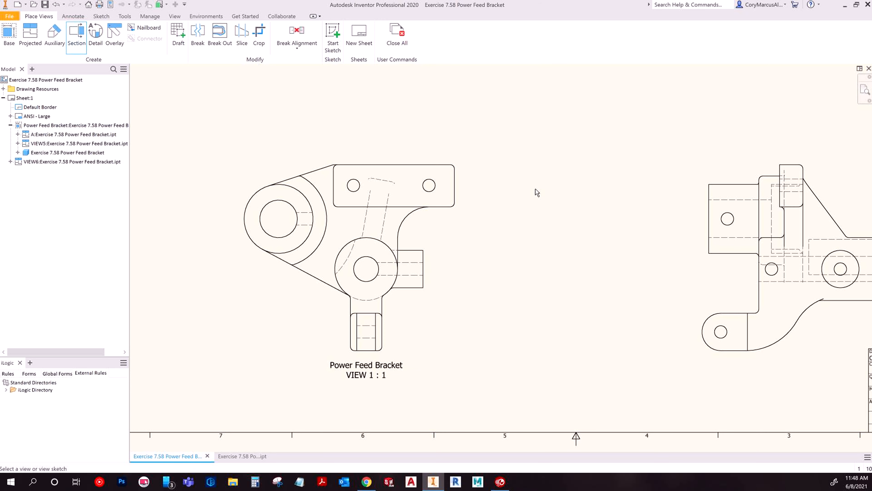
left_click(434, 229)
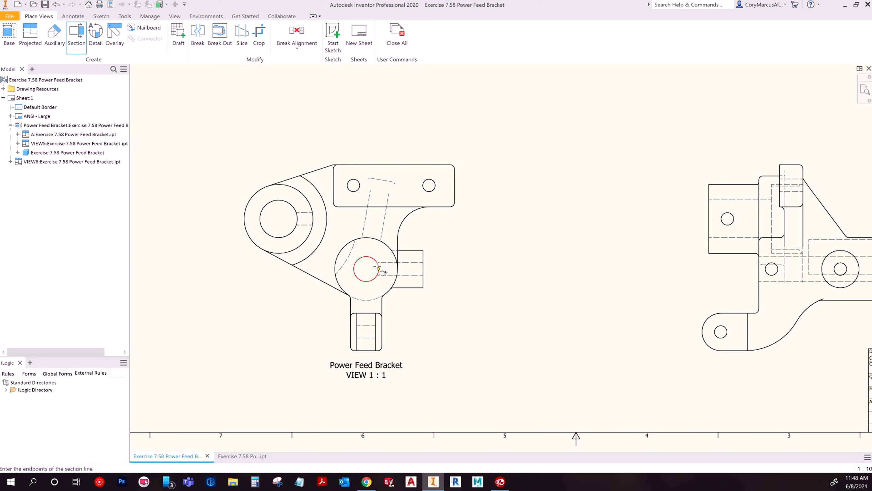
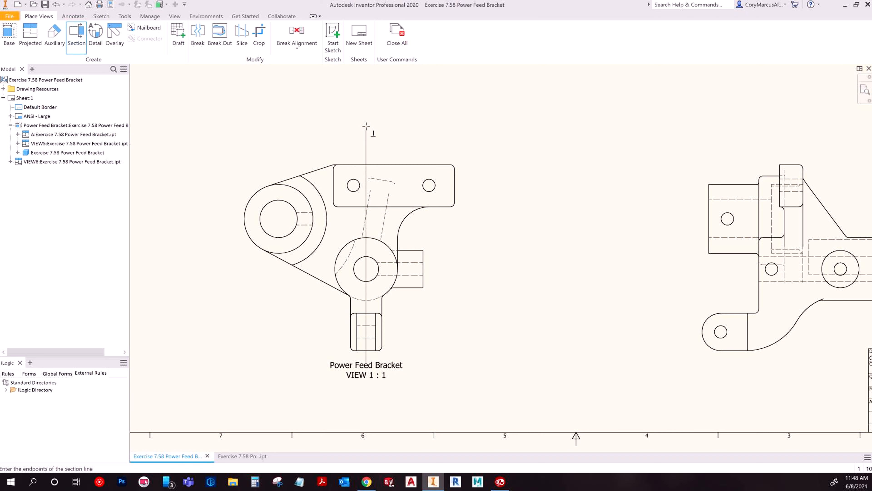
left_click(366, 230)
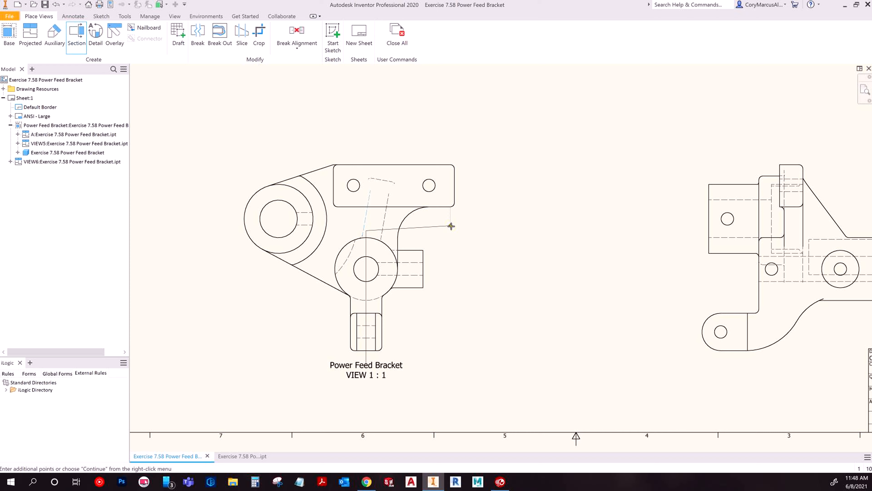
left_click(474, 230)
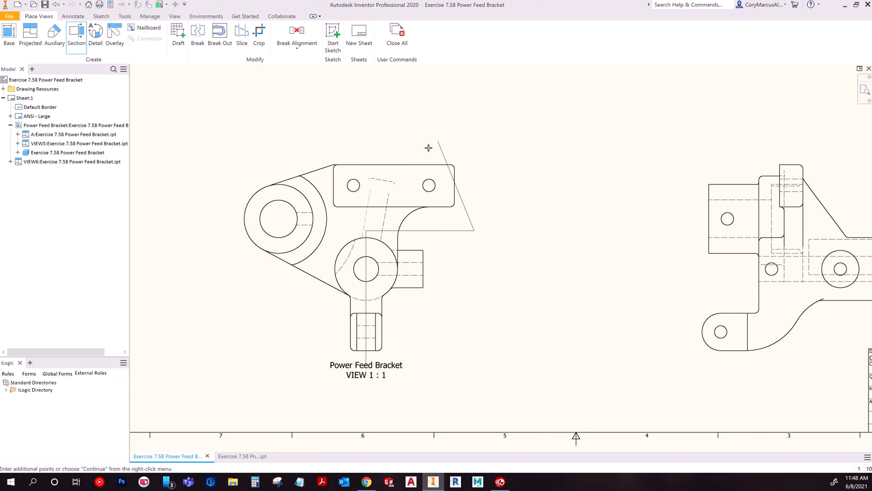
left_click(475, 185)
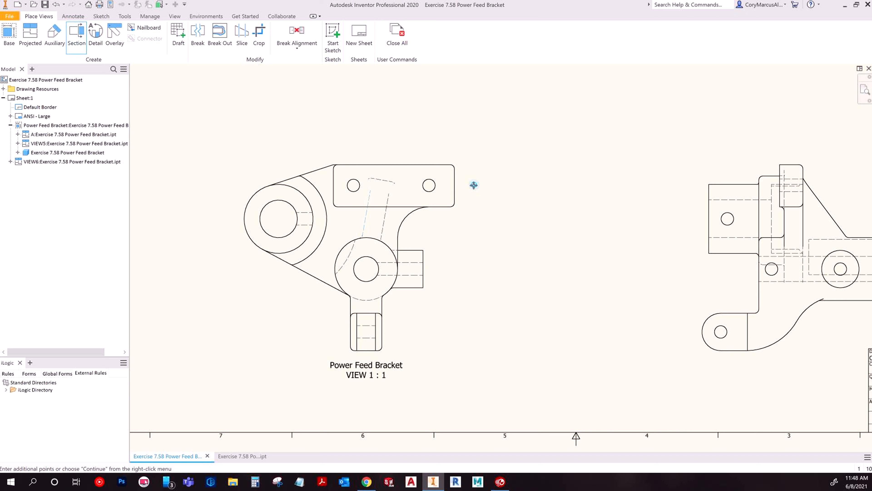
left_click(338, 186)
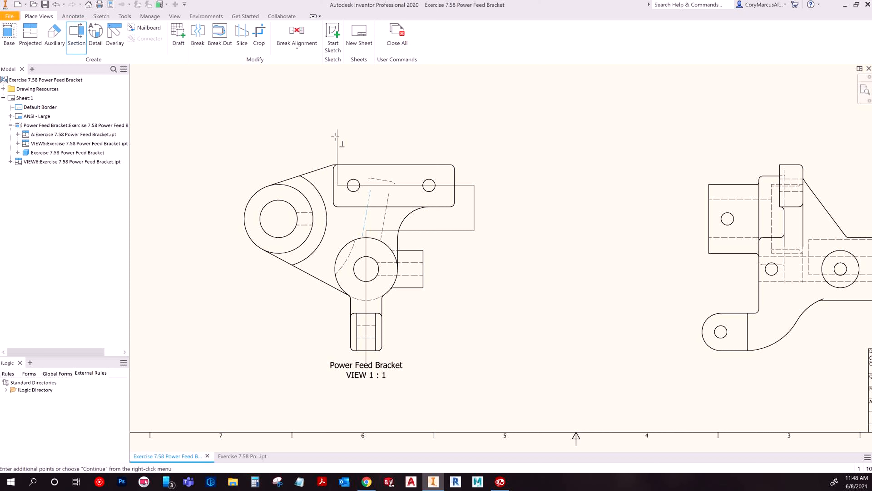
left_click(336, 150)
right_click(400, 120)
left_click(443, 121)
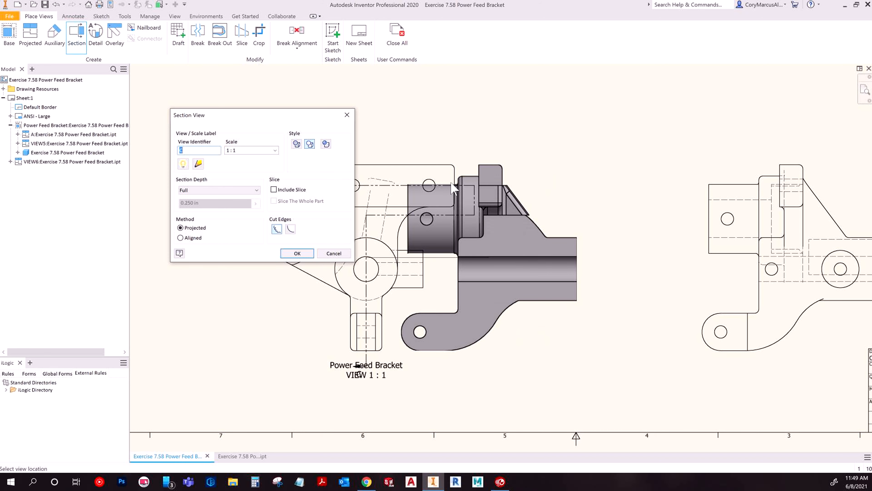
Step: Review the section depth options, keep Full depth, and place section view C between the base view and the right-side view
left_click(238, 191)
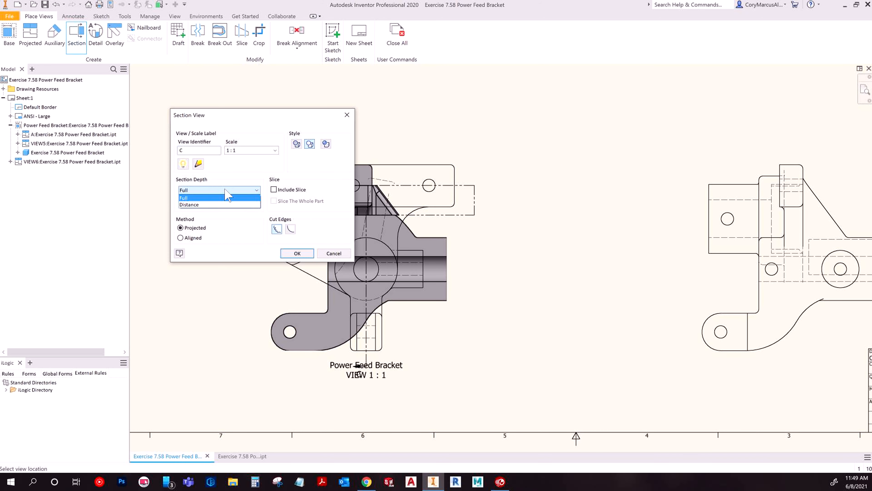
left_click(218, 188)
left_click(209, 191)
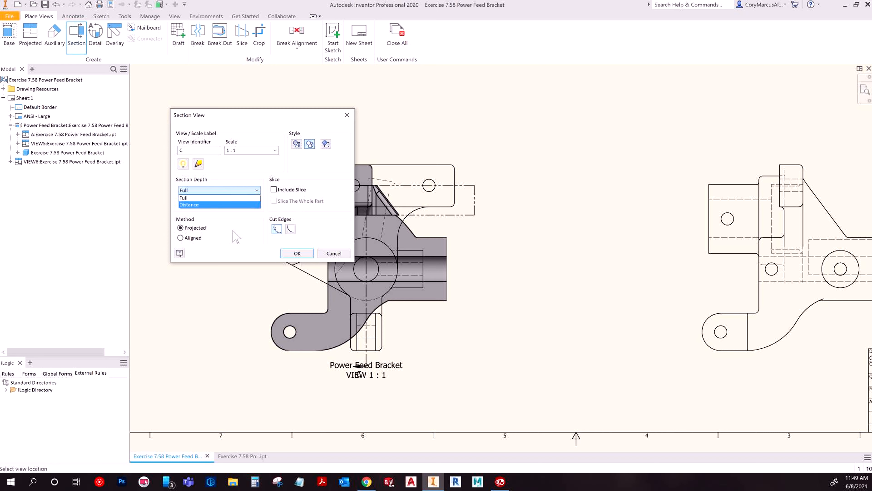
left_click(253, 244)
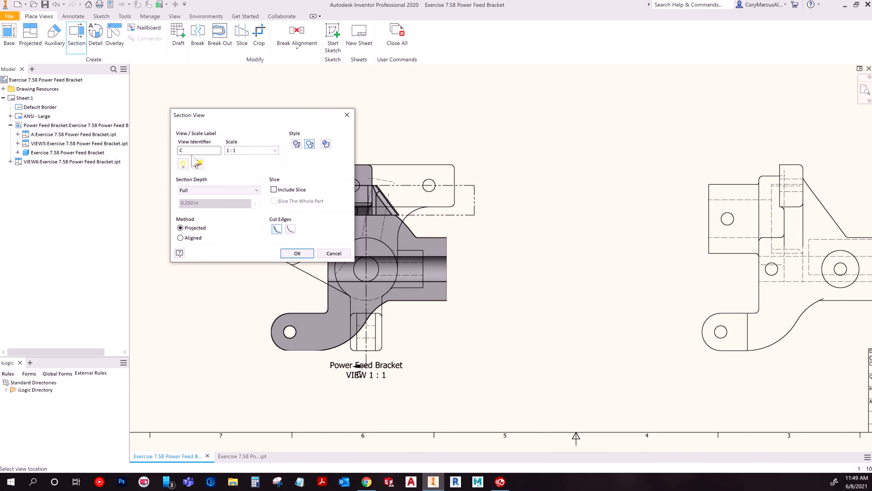
left_click(599, 259)
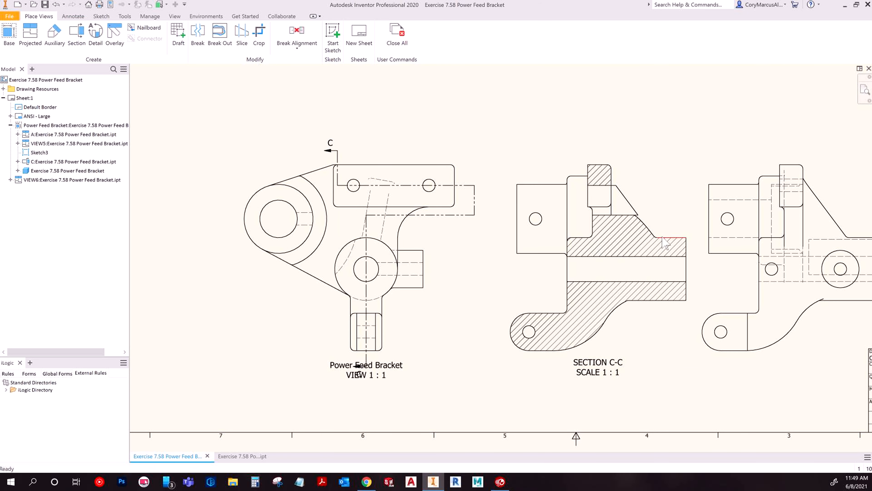
middle_click_drag(653, 338, 563, 290)
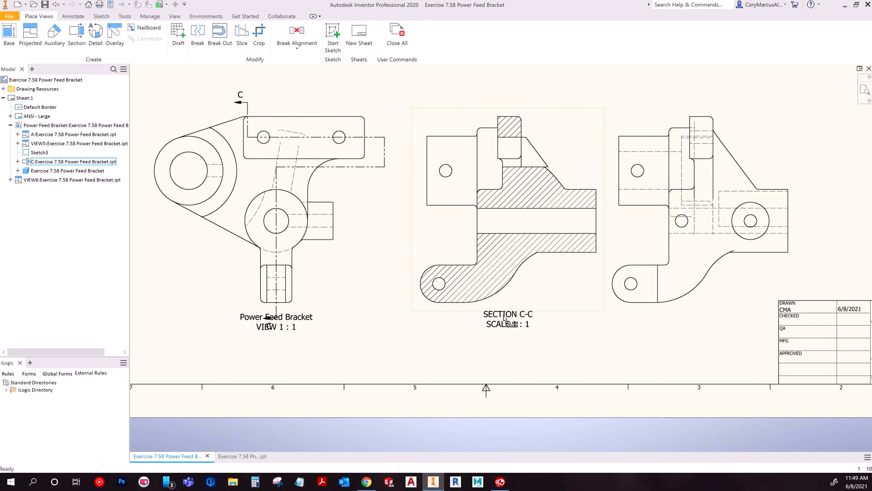
double_click(513, 310)
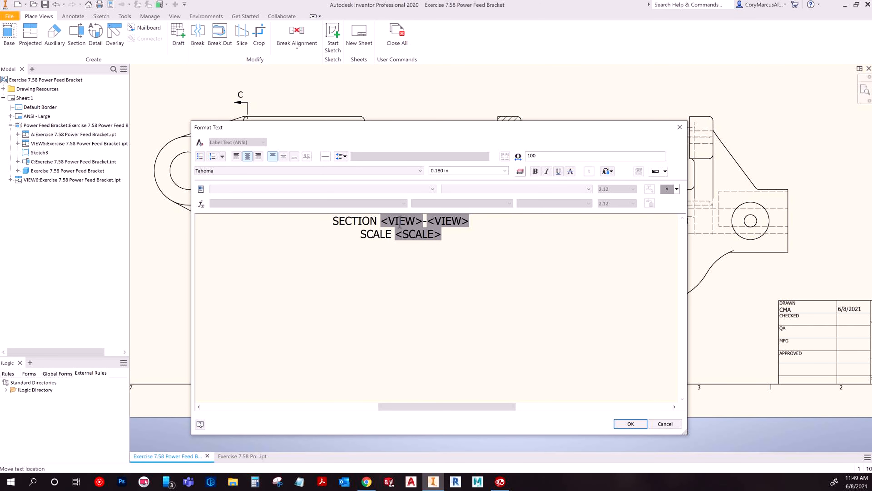
left_click(672, 424)
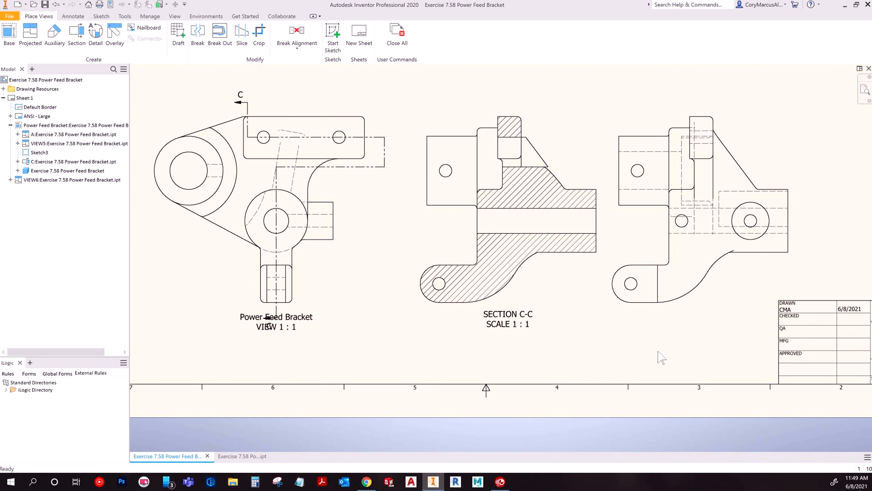
Step: Move the base view's label down clear of the lower section arrow
scroll(610, 347, "down", 3)
scroll(343, 337, "up", 5)
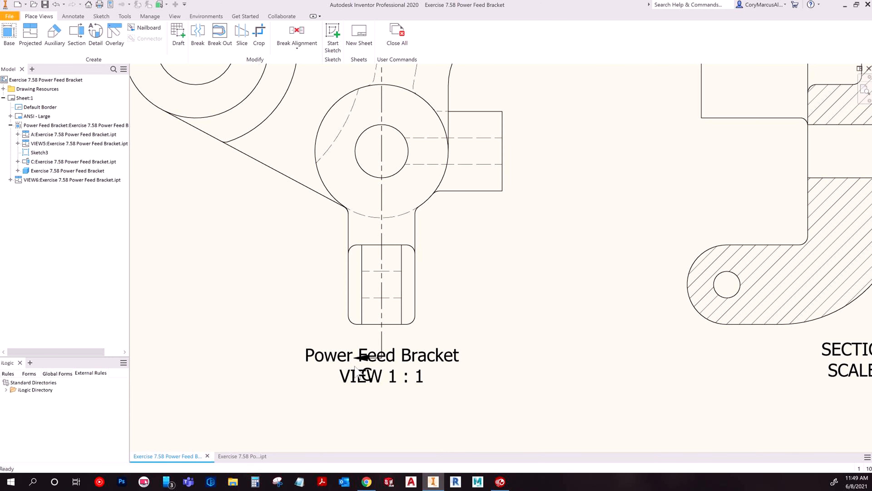
left_click_drag(397, 357, 389, 413)
Step: Move the right-side view away from the section view, toward the sheet's right border
middle_click_drag(578, 334, 291, 264)
scroll(672, 272, "down", 5)
middle_click_drag(672, 273, 519, 330)
scroll(505, 345, "up", 3)
scroll(871, 229, "down", 3)
middle_click_drag(787, 198, 618, 338)
scroll(618, 338, "down", 3)
left_click_drag(668, 324, 796, 287)
Step: Shift the base view slightly left and the section view slightly right to even out the spacing of the lower row
middle_click_drag(570, 390, 597, 327)
left_click_drag(471, 333, 442, 335)
mouse_move(591, 335)
left_mouse_down()
mouse_move(616, 345)
mouse_move(593, 342)
left_mouse_up()
left_click(653, 285)
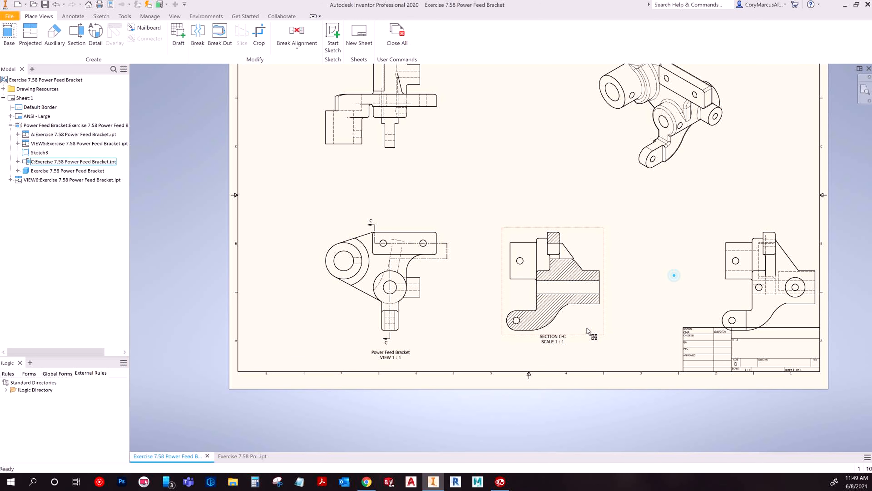
Step: Change the section view's label identifier to Power Feed Bracket
scroll(549, 274, "down", 6)
scroll(570, 245, "up", 4)
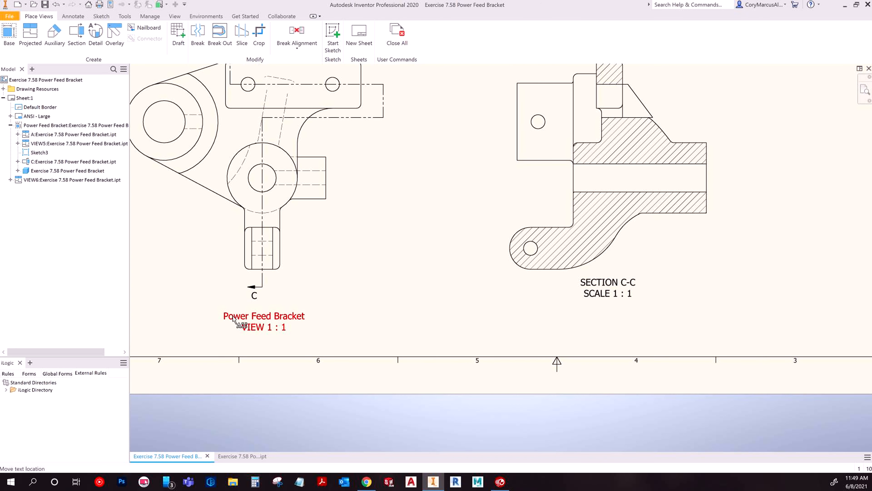
left_click(620, 245)
double_click(620, 245)
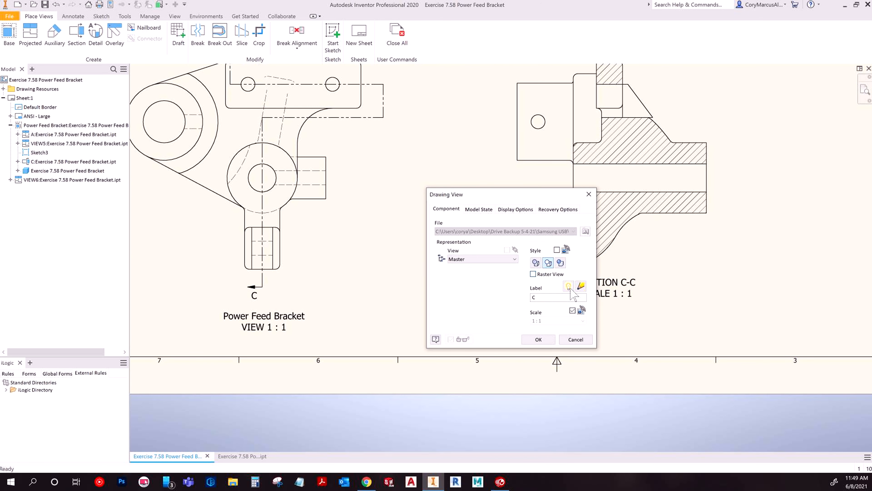
double_click(544, 296)
key("shift")
type("Power ")
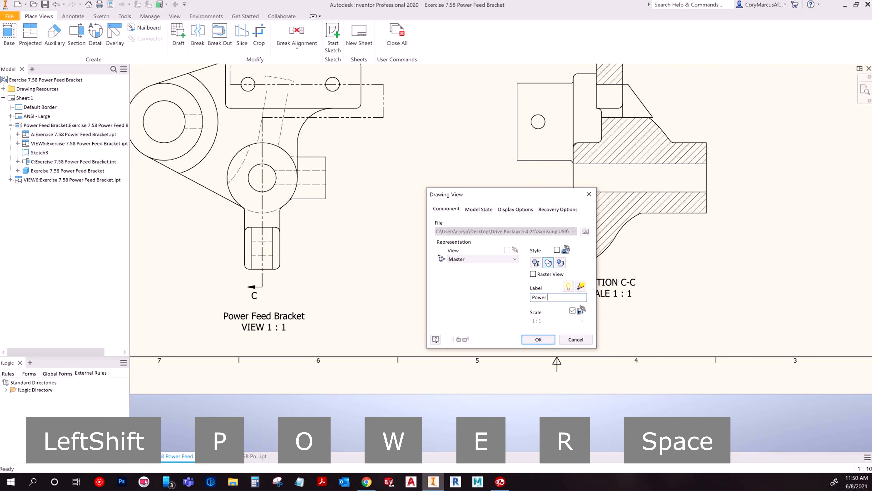
type("Feed Bracket")
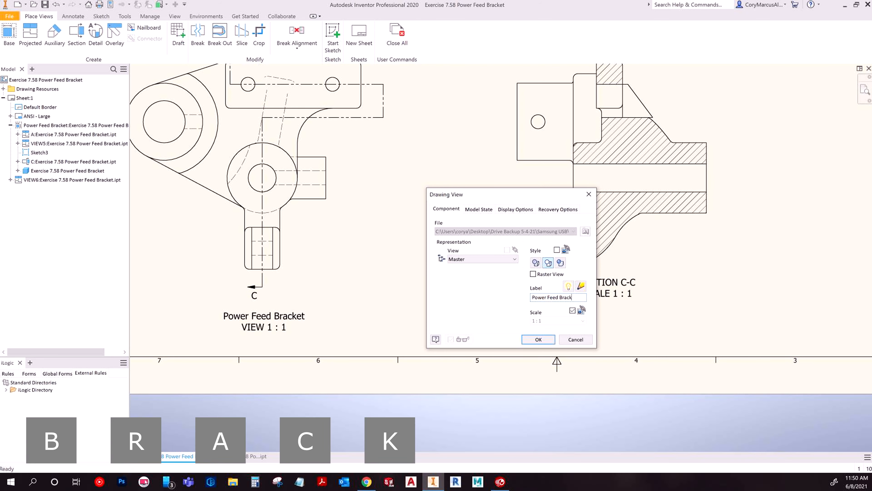
Step: Delete the first view identifier and the hyphen from the section view's label text, and apply the changes
left_click(580, 286)
left_click(401, 220)
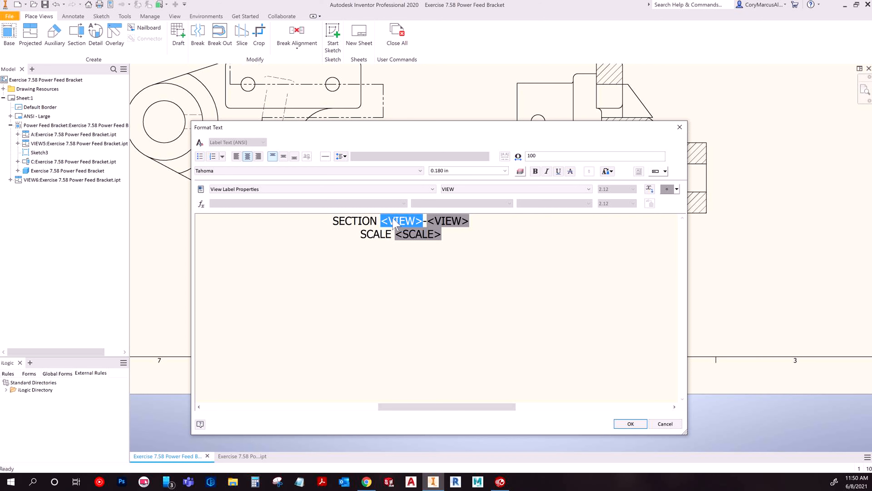
key("Delete")
key("Delete")
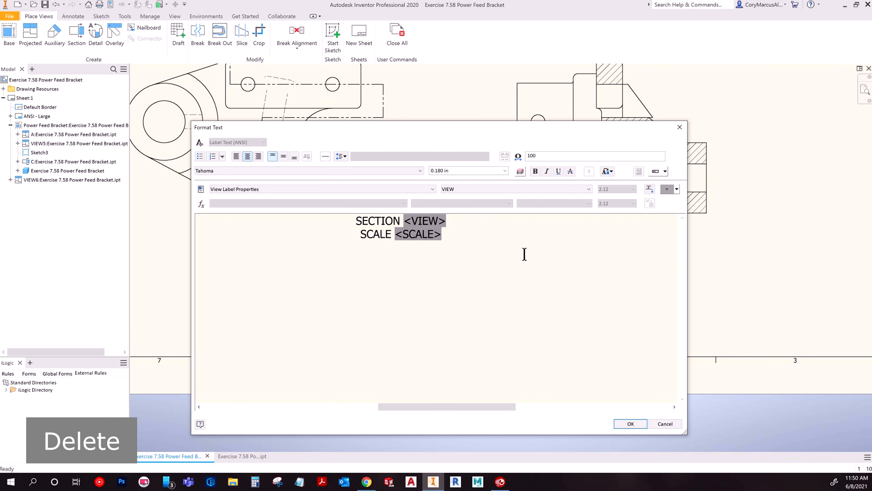
left_click(631, 424)
left_click(538, 339)
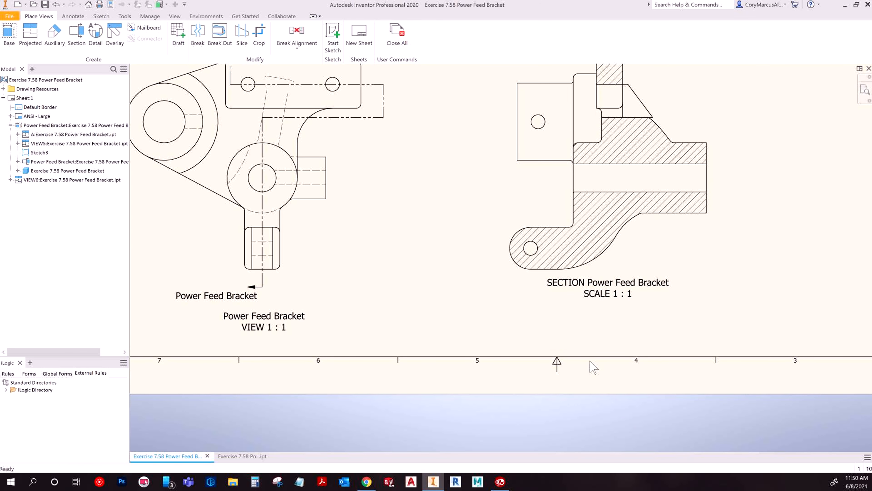
Step: Set the section view's label identifier to A
scroll(557, 362, "down", 3)
scroll(555, 328, "up", 5)
left_click(306, 160)
middle_click_drag(335, 245, 309, 194)
middle_click_drag(809, 308, 438, 181)
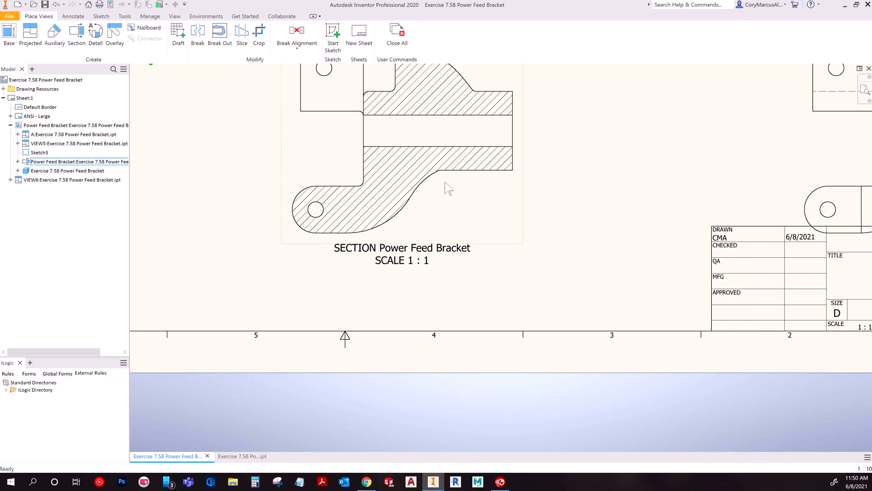
double_click(488, 217)
left_click_drag(581, 297, 407, 278)
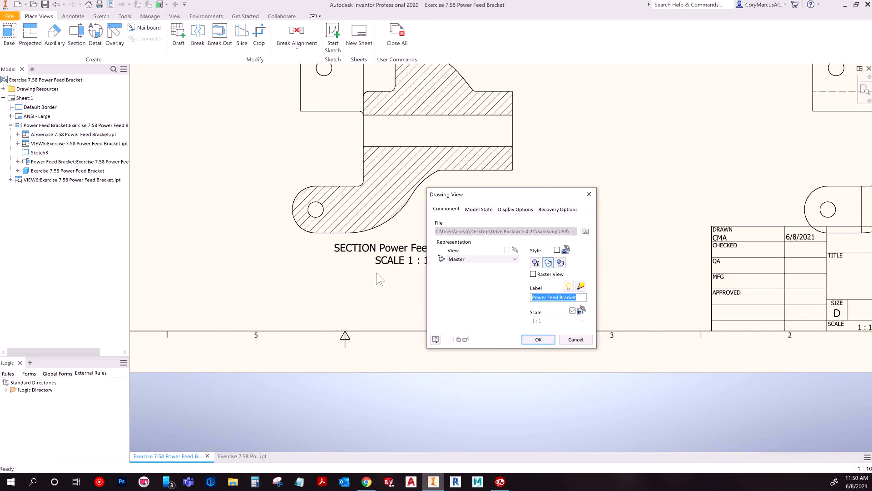
type("A")
left_click(544, 336)
Step: Draw a vertical section line in the empty space between the base view and section A, and continue to view placement
scroll(452, 312, "down", 5)
scroll(395, 183, "up", 3)
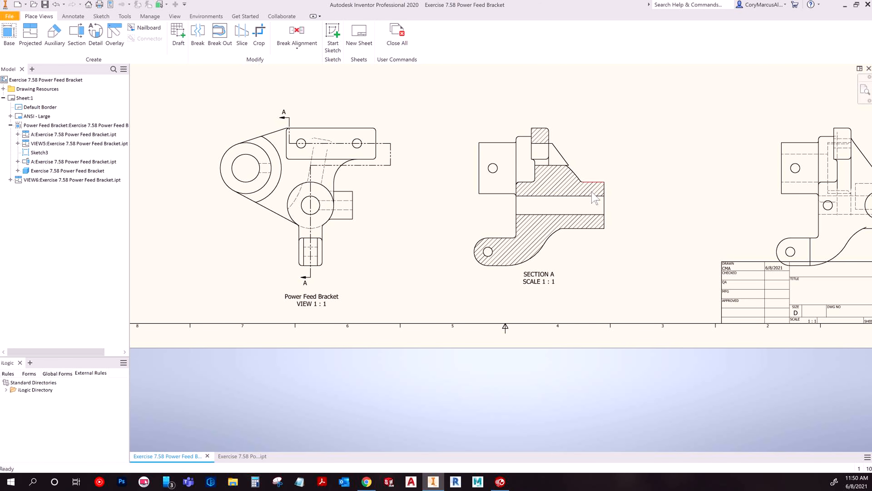
middle_click_drag(614, 262, 599, 318)
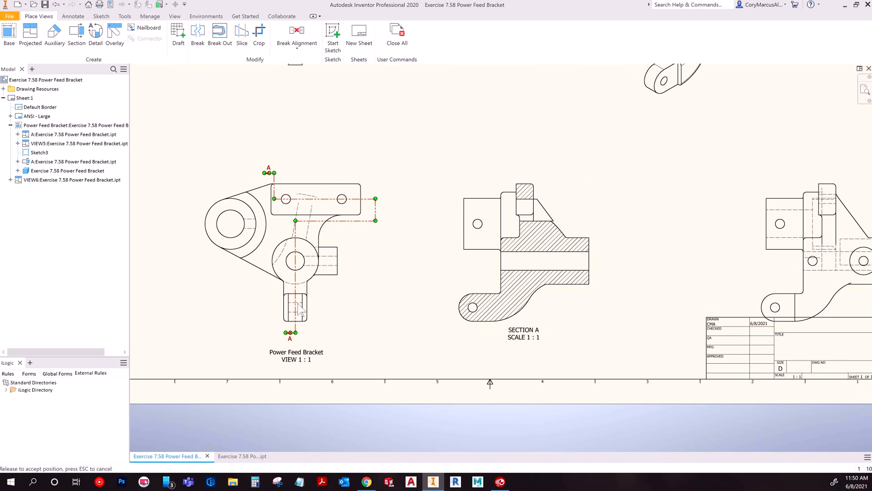
scroll(281, 298, "up", 3)
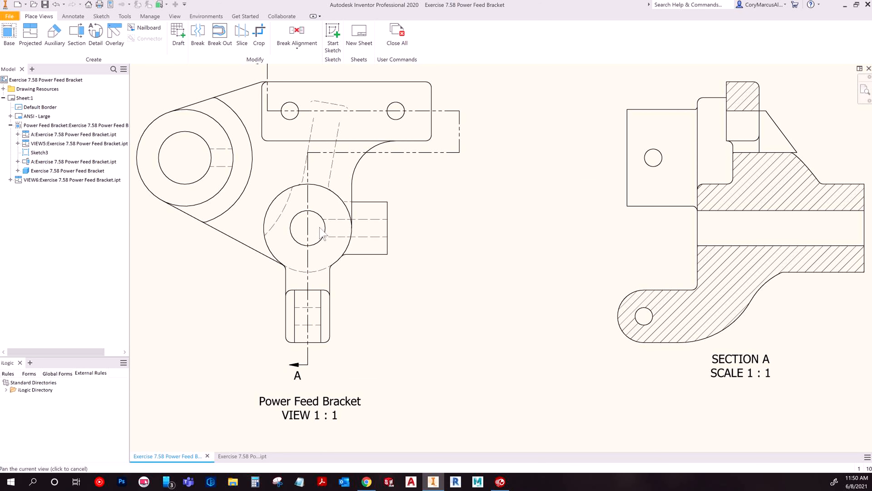
middle_click_drag(531, 245, 437, 245)
middle_click_drag(249, 161, 307, 216)
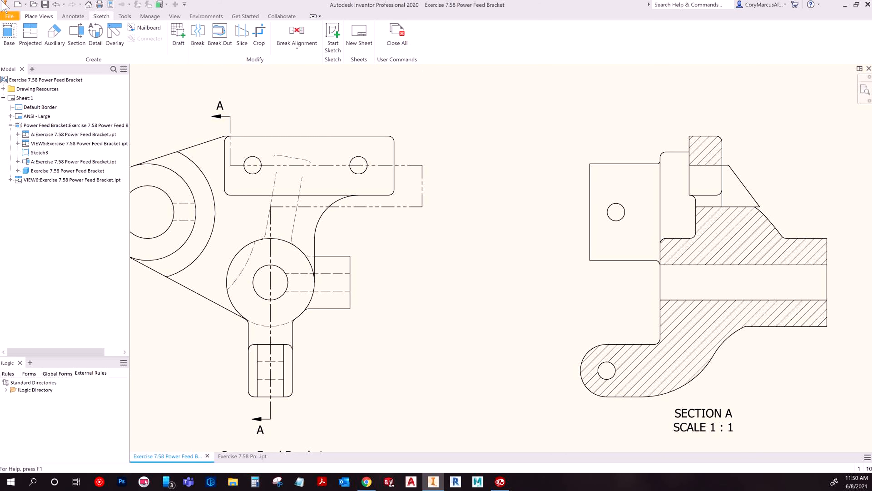
left_click(77, 34)
left_click(397, 278)
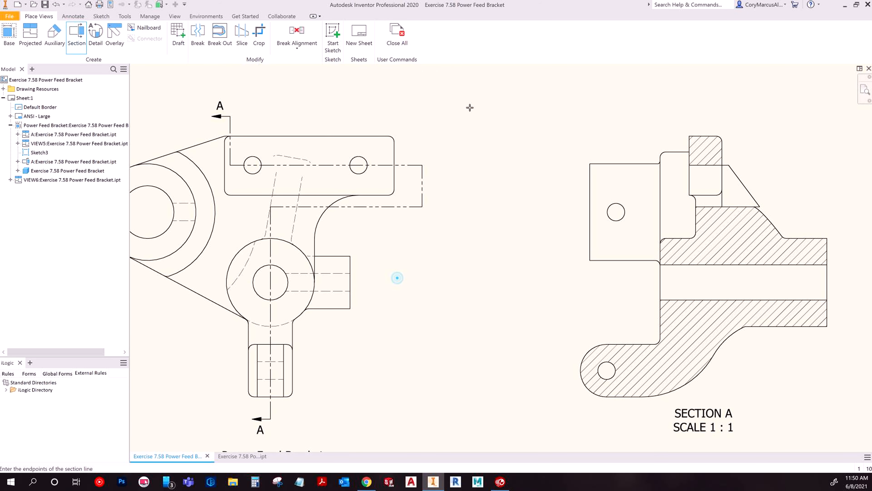
left_click(469, 105)
middle_click_drag(474, 341, 488, 264)
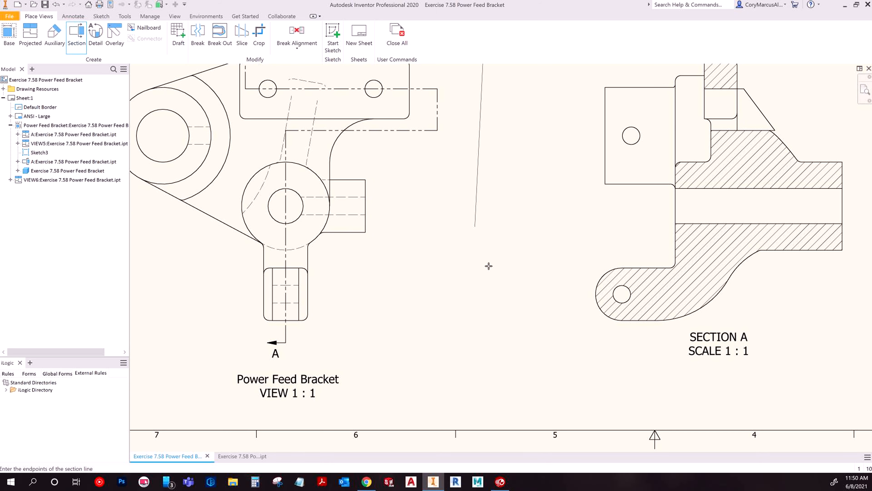
left_click(486, 378)
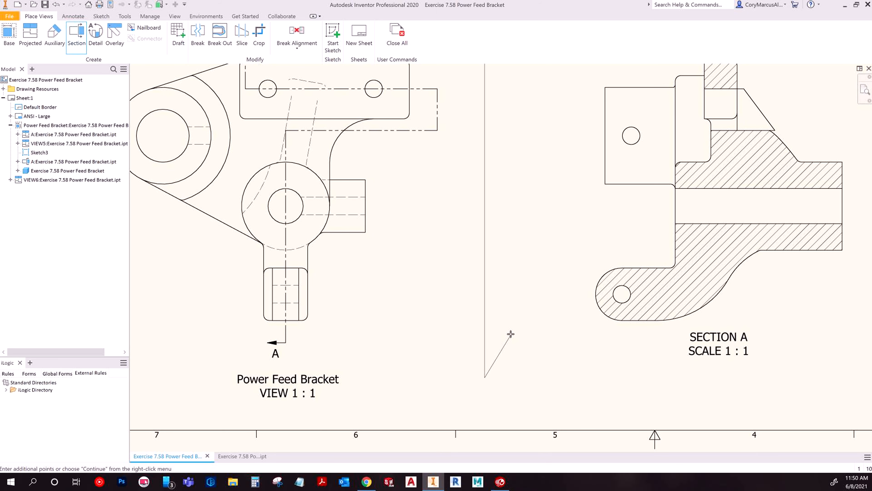
right_click(519, 298)
left_click(539, 299)
Step: Place section view D at 1:1 scale between section A and the right-side view
scroll(539, 300, "up", 3)
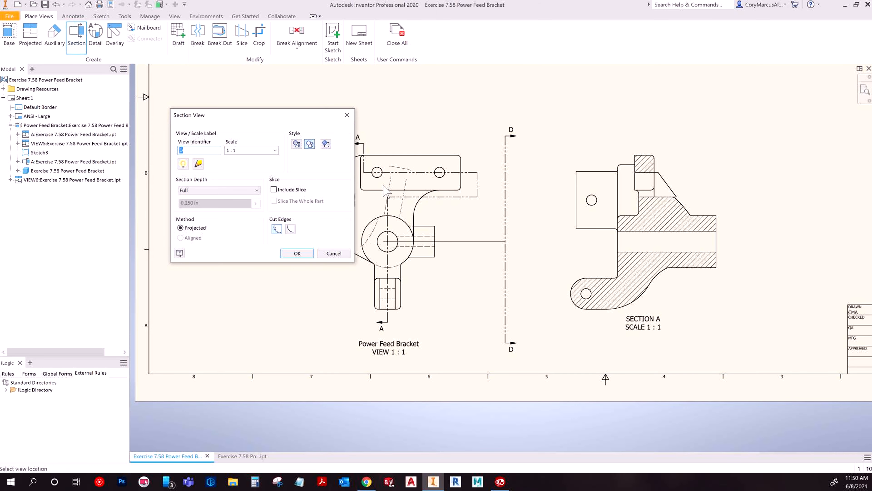
mouse_move(688, 319)
middle_mouse_down()
mouse_move(475, 269)
mouse_move(452, 282)
mouse_move(531, 289)
middle_mouse_up()
left_click(598, 247)
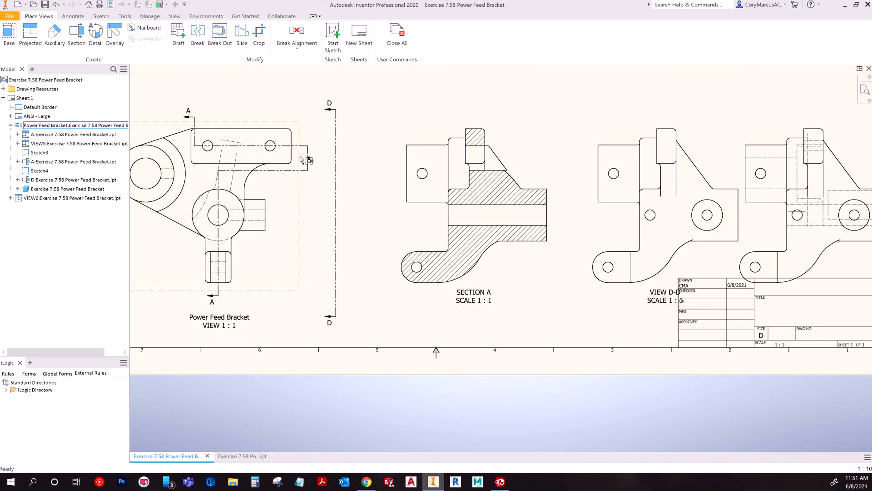
Step: Move section line D-D across the base view's plate beside its right-hand hole, and back out just clear of the part
middle_click_drag(676, 161, 598, 187)
middle_click_drag(337, 213, 449, 210)
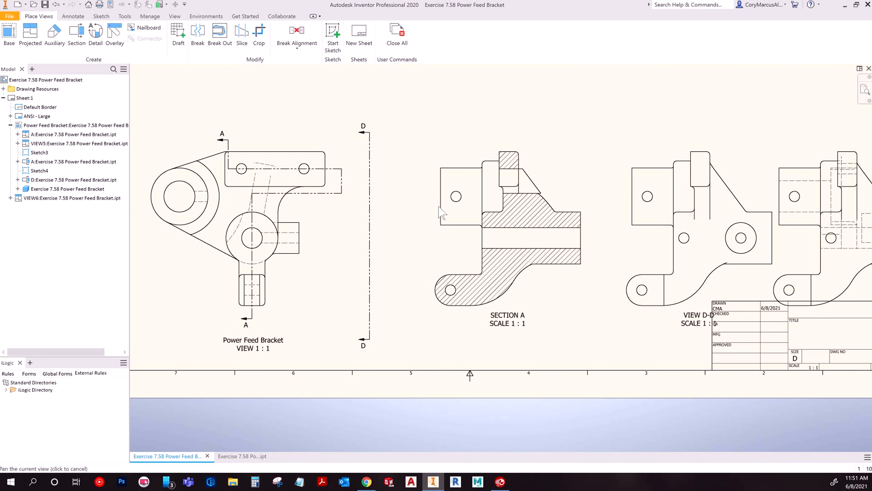
left_click_drag(370, 159, 371, 160)
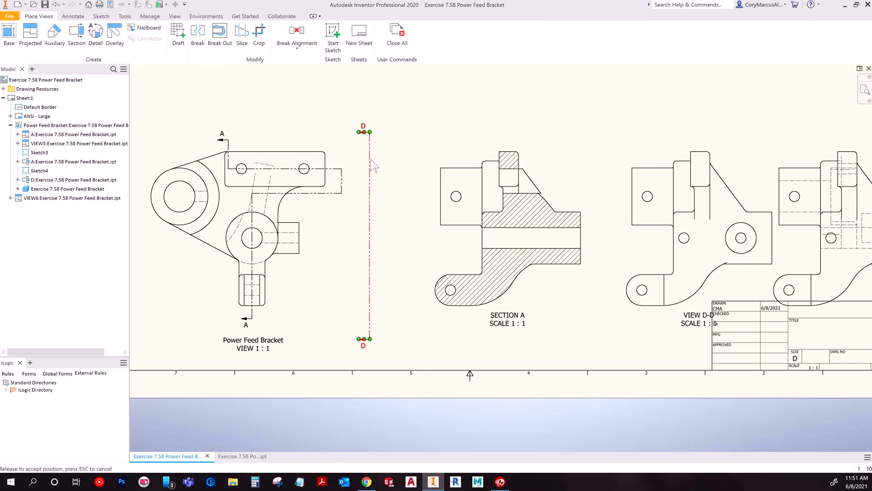
left_click_drag(372, 160, 315, 168)
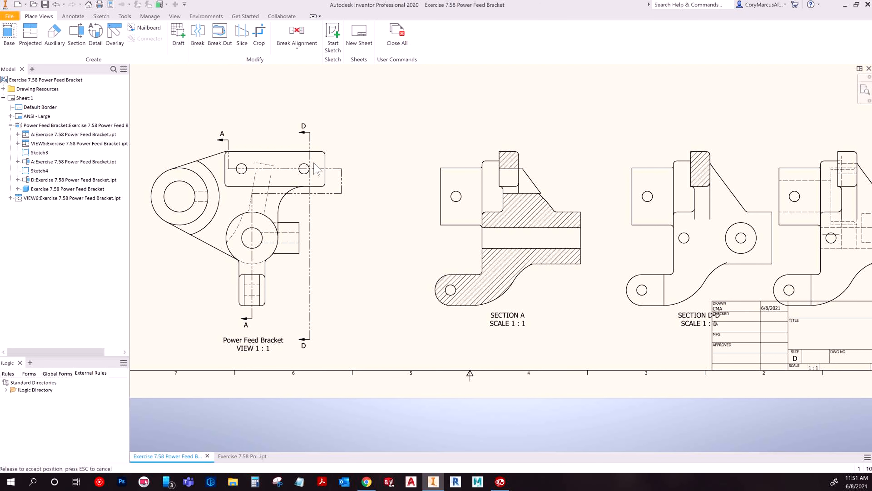
mouse_move(310, 210)
left_mouse_down()
mouse_move(294, 204)
mouse_move(354, 206)
left_mouse_up()
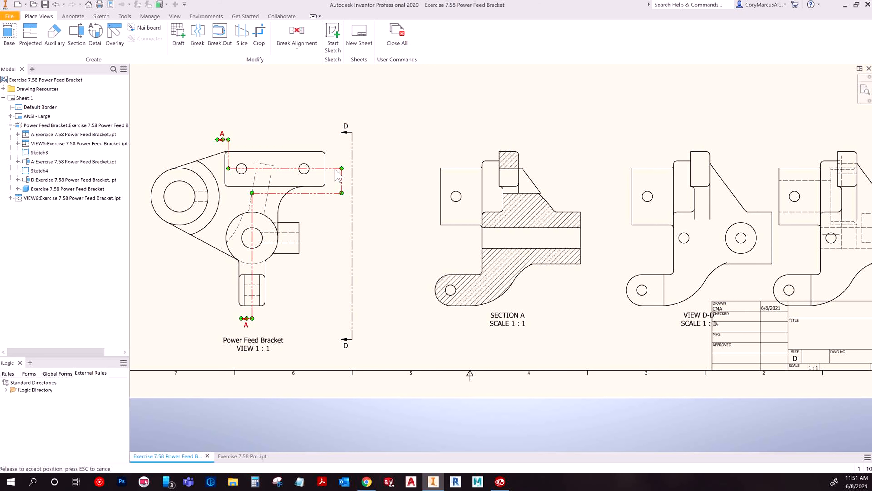
left_click_drag(353, 162, 353, 160)
Step: Delete section view A by removing its stepped section line from the base view
left_click(338, 193)
key("Delete")
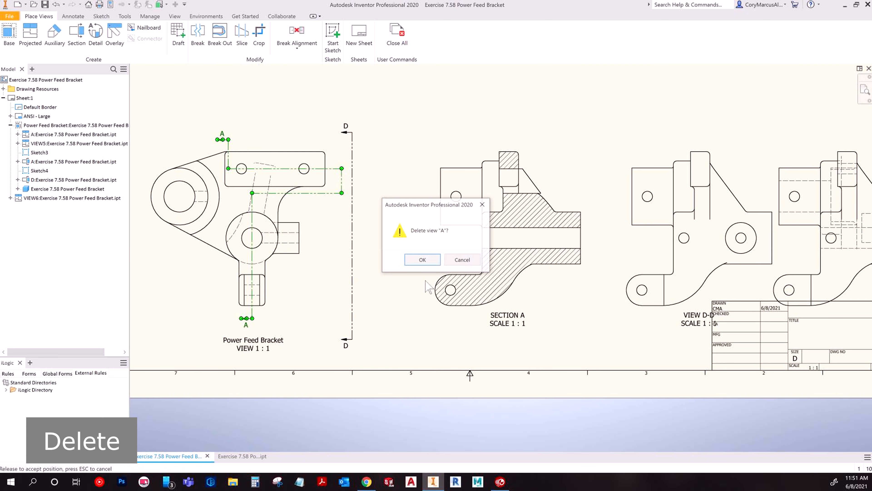
left_click(422, 259)
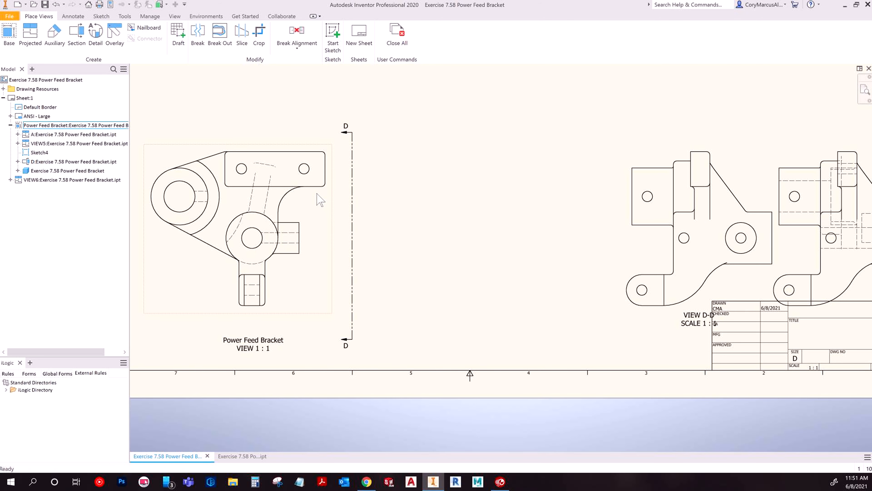
Step: Open the sketch of section line D-D for editing
left_click_drag(397, 178, 398, 179)
right_click(394, 173)
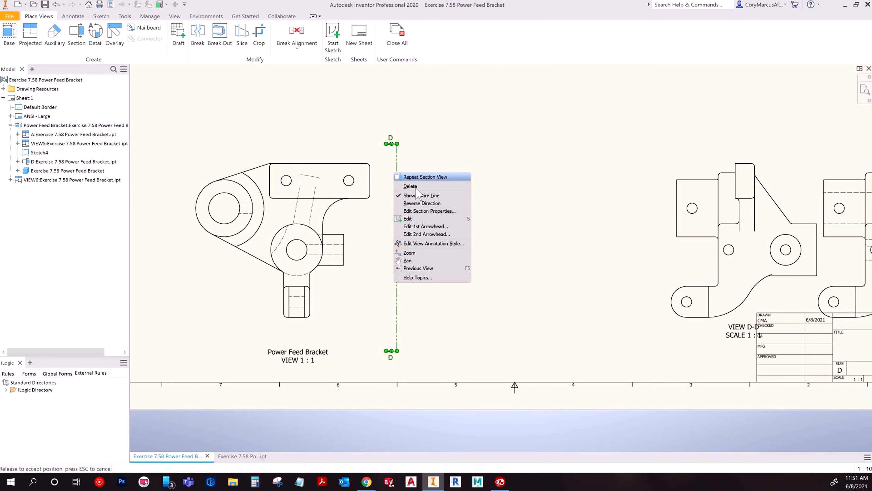
left_click(397, 220)
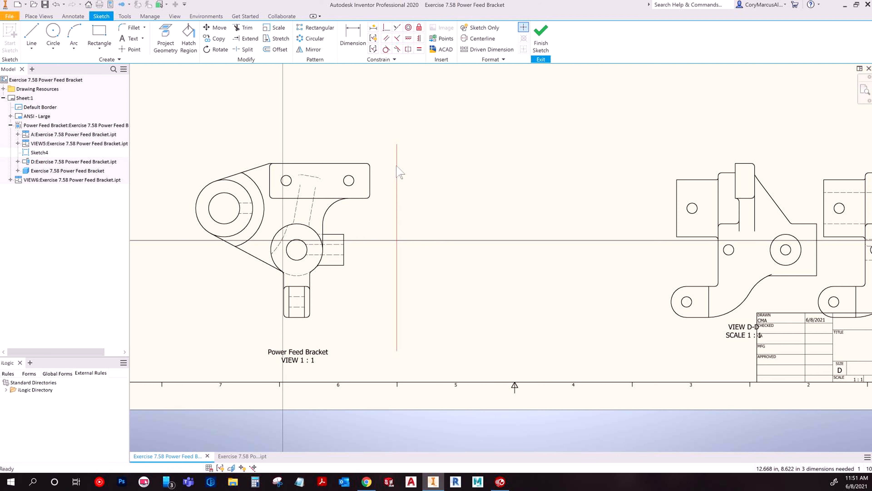
Step: Move the upper end of section line D-D onto the centre of the plate's right-hand hole and finish the sketch
left_click_drag(397, 148, 387, 178)
left_click(165, 38)
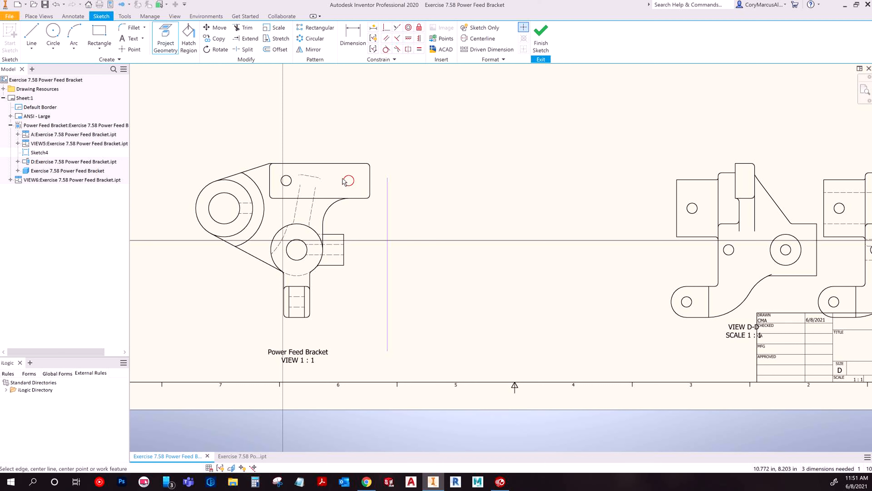
key("Escape")
left_click_drag(388, 177, 348, 181)
left_click(541, 38)
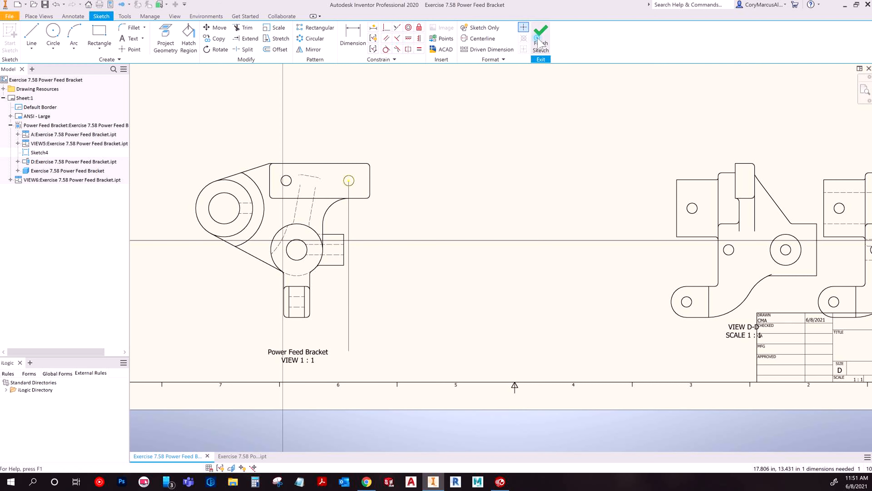
Step: Examine how section line D-D ends at the right-hand hole and how section view D shows the partial cut
mouse_move(347, 179)
left_mouse_down()
mouse_move(349, 187)
mouse_move(349, 180)
left_mouse_up()
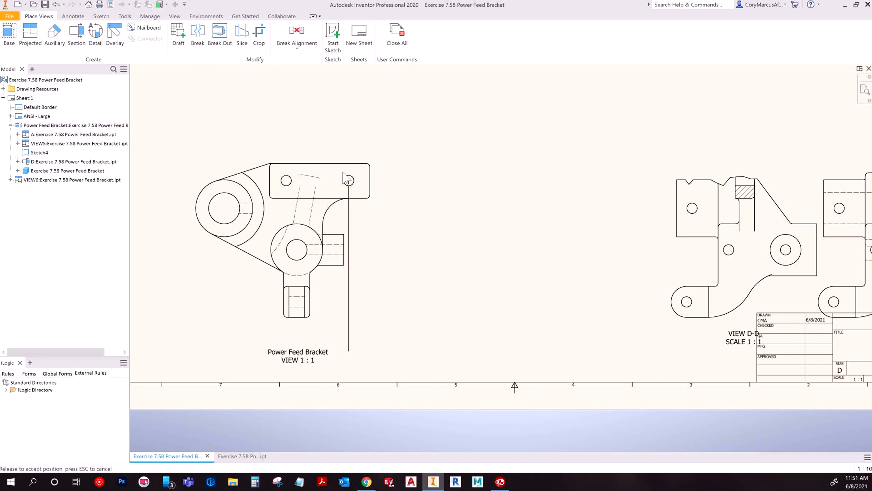
left_click(349, 180)
scroll(363, 191, "up", 3)
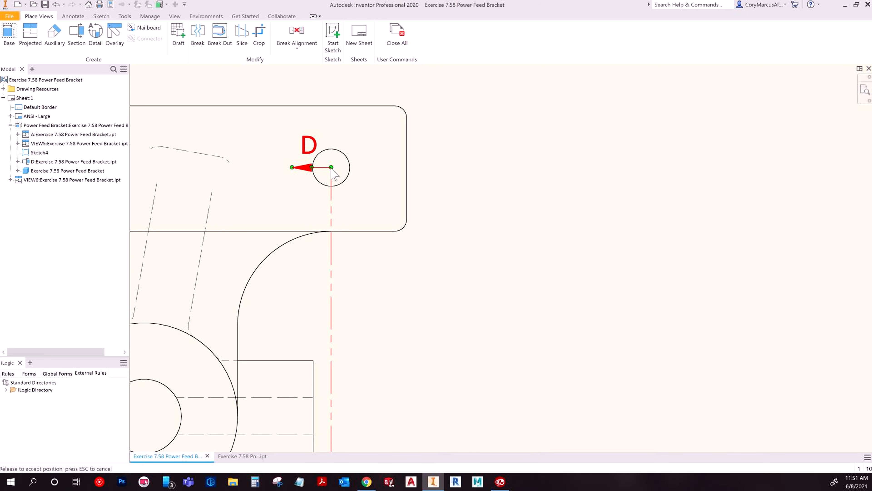
left_click_drag(333, 175, 332, 174)
scroll(344, 236, "down", 2)
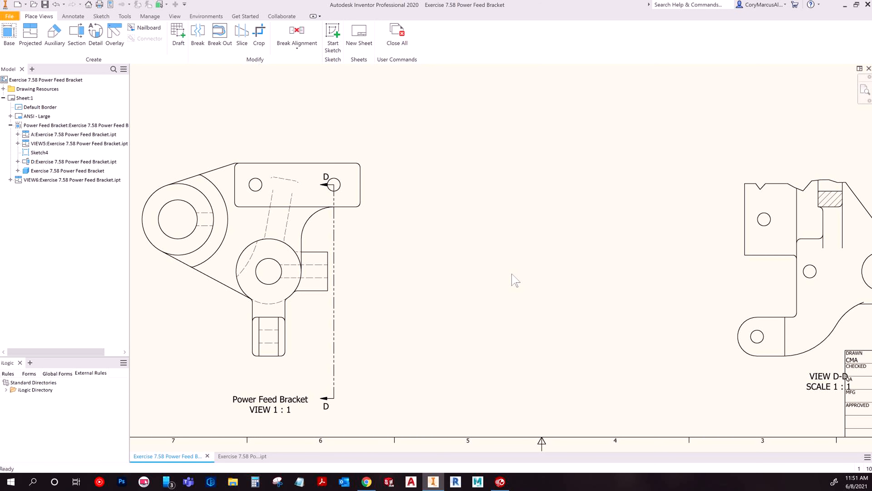
middle_click_drag(509, 256, 454, 264)
scroll(481, 246, "down", 3)
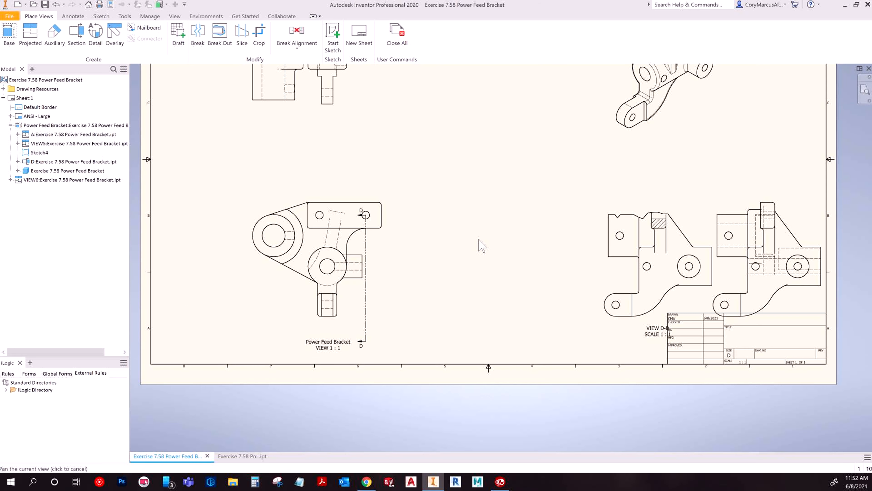
Step: Reverse the viewing direction of section line D-D and inspect the section line and view on the sheet
right_click(365, 238)
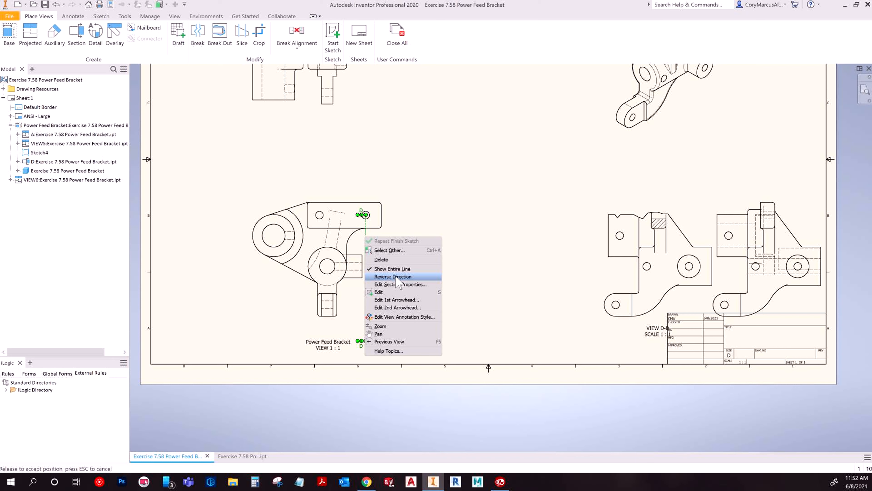
left_click(397, 277)
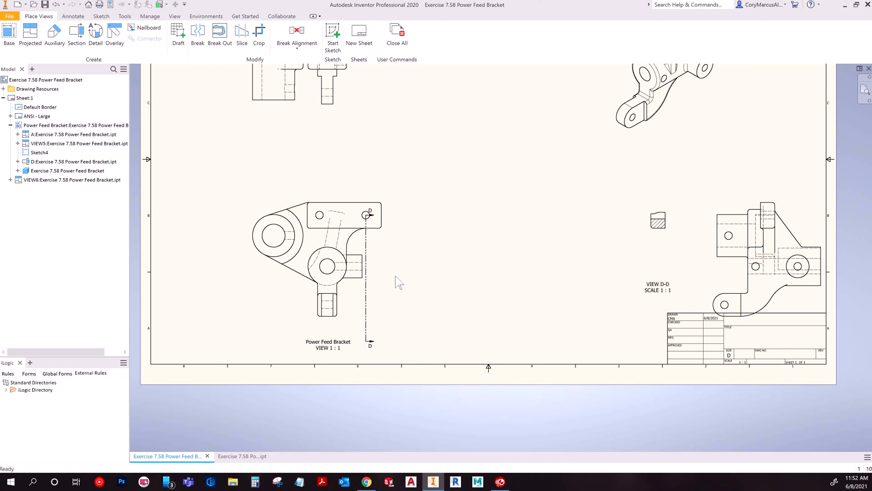
scroll(385, 230, "up", 8)
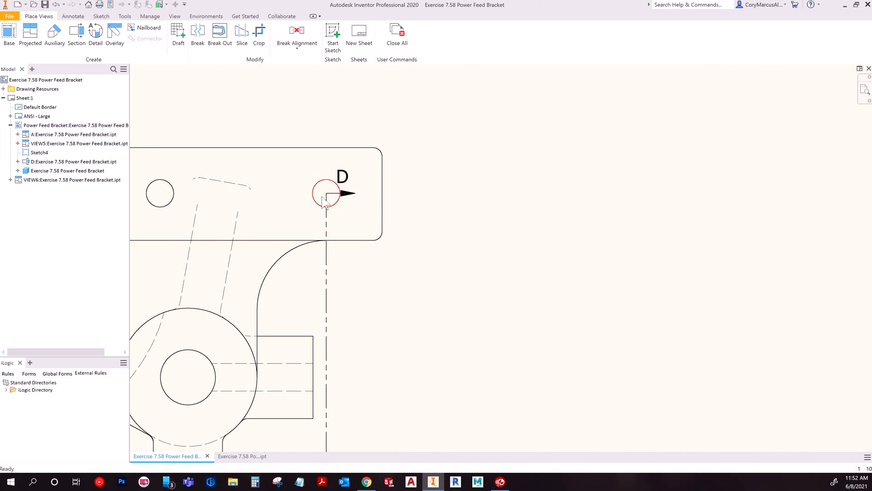
scroll(467, 258, "down", 7)
middle_click_drag(467, 258, 426, 253)
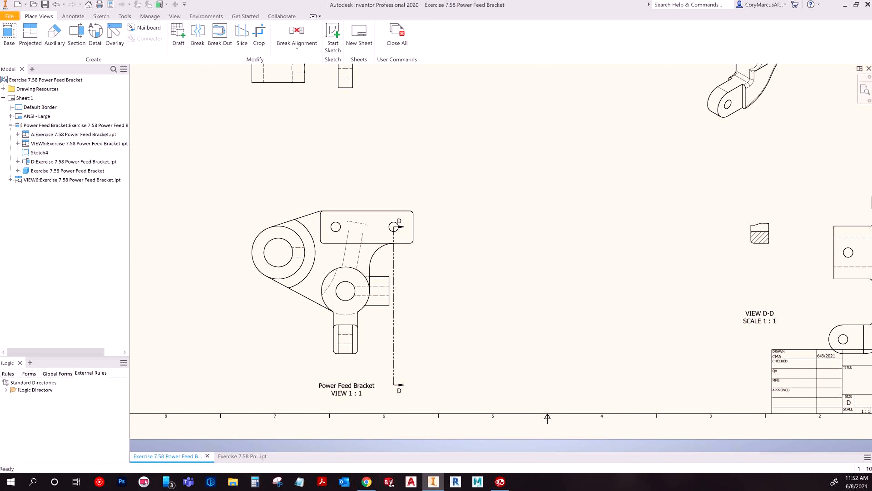
scroll(501, 296, "down", 4)
middle_click_drag(528, 261, 484, 247)
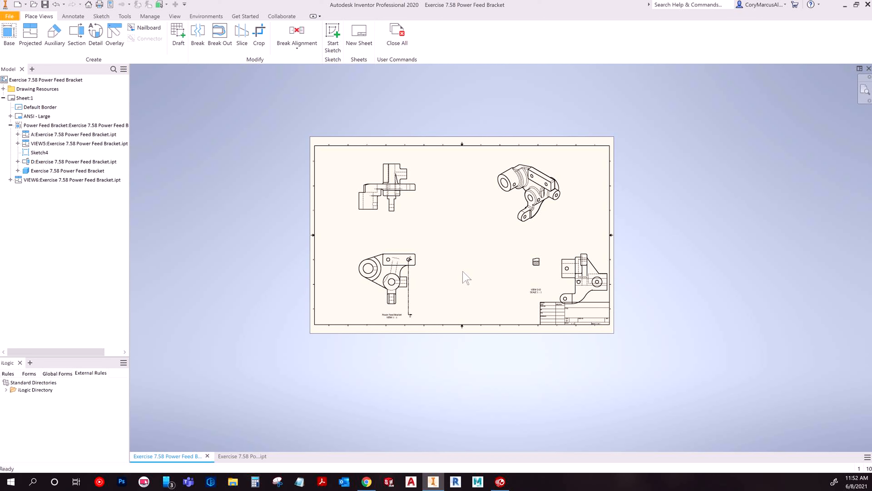
Step: Delete section view D from the sheet
left_click(103, 162)
key("Delete")
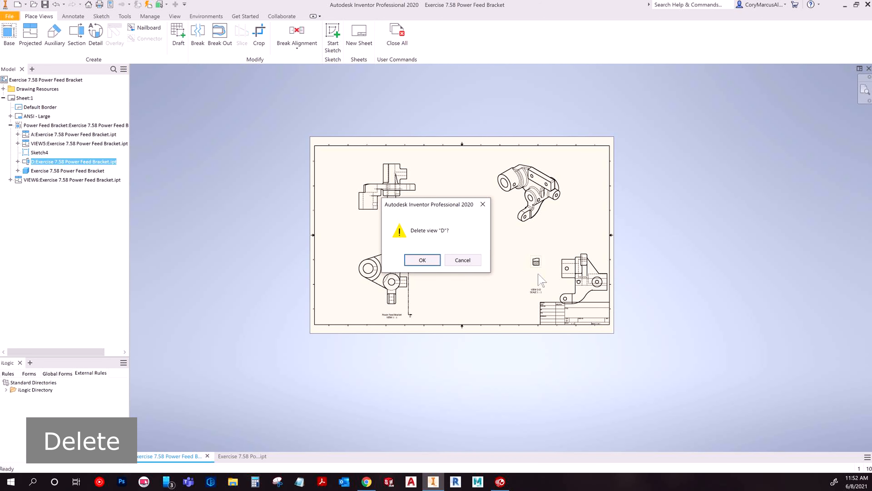
Step: Confirm deleting view D and move the side view closer to the front view, clear of the title block
key("Return")
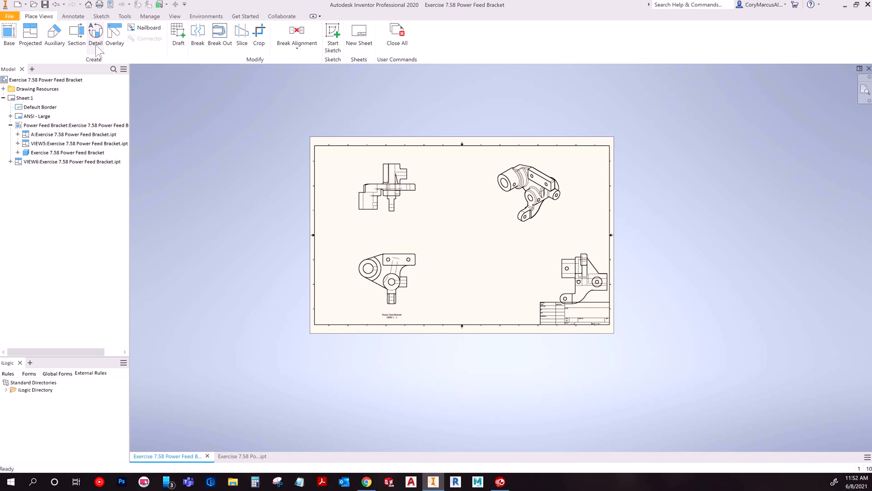
scroll(406, 202, "up", 3)
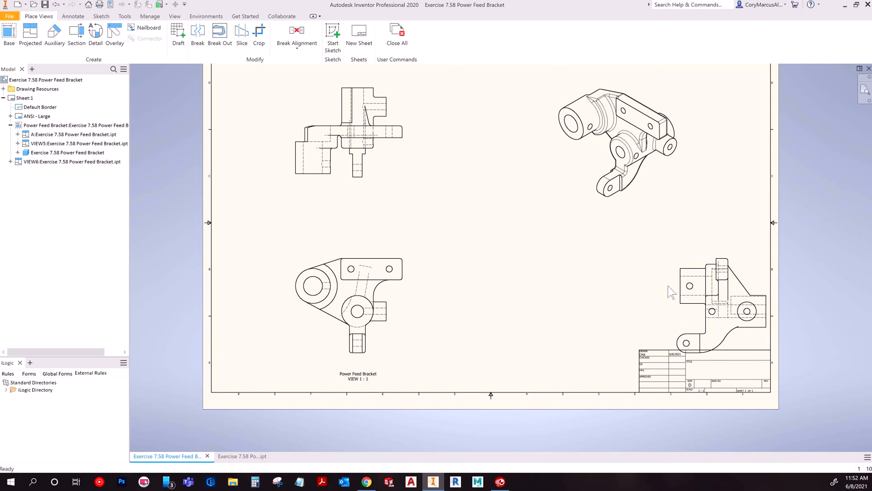
left_click_drag(681, 282, 499, 282)
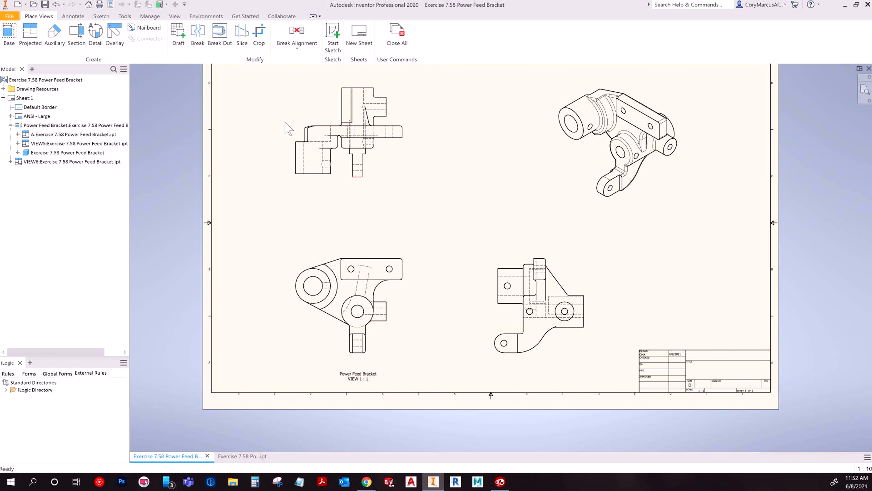
left_click(94, 38)
scroll(365, 279, "up", 5)
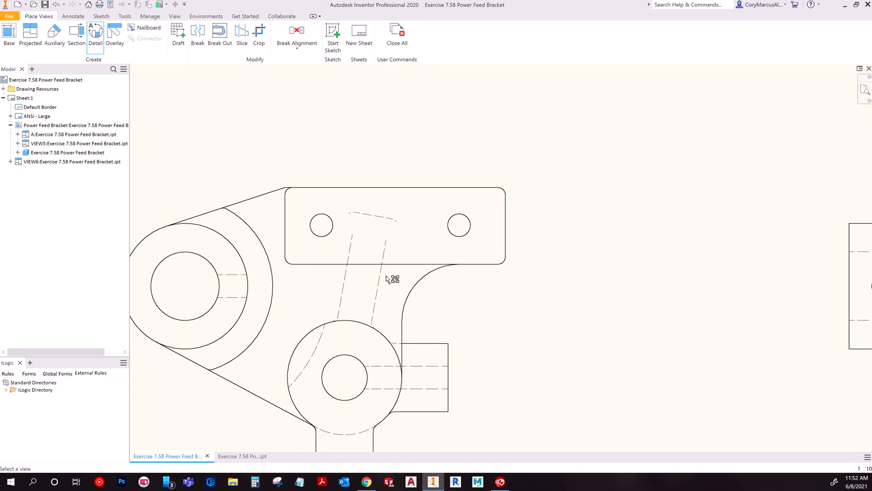
key("Escape")
key("Escape")
Step: Turn on tangent edges in the front view's display options
double_click(402, 240)
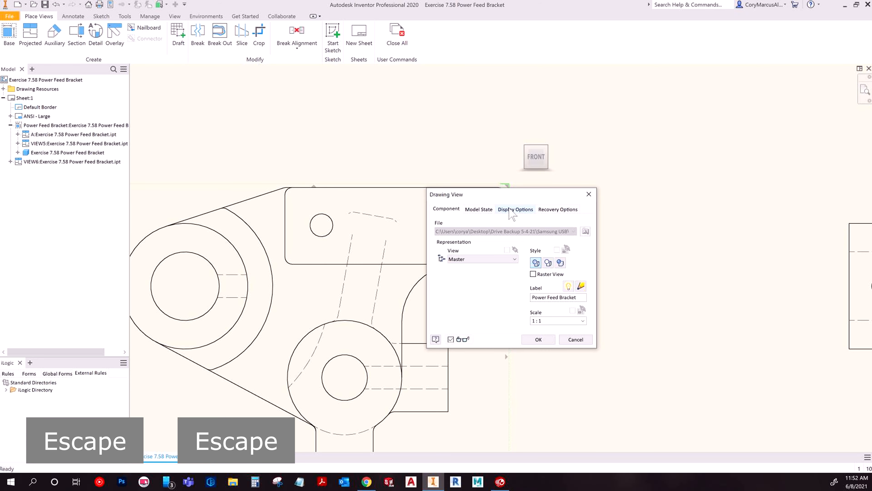
left_click(510, 210)
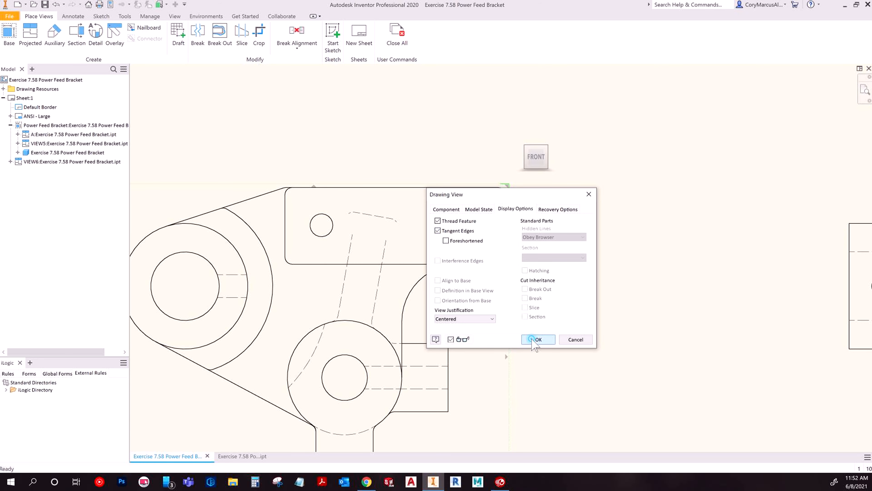
left_click(534, 341)
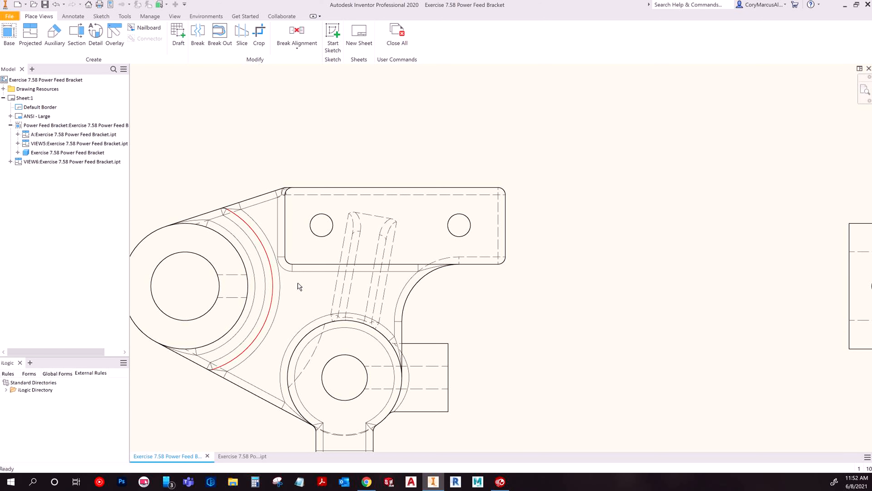
Step: Start a detail view of the front view and set its view identifier to A
middle_click_drag(318, 261, 335, 252)
left_click(55, 36)
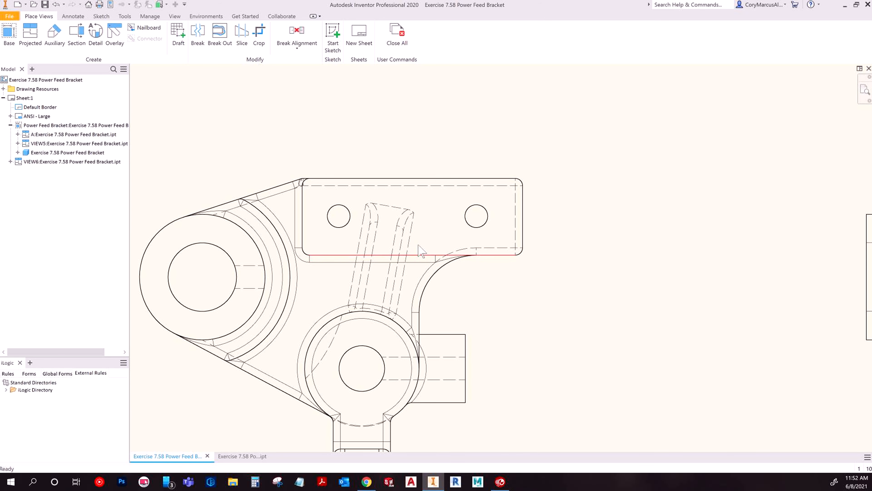
left_click(96, 34)
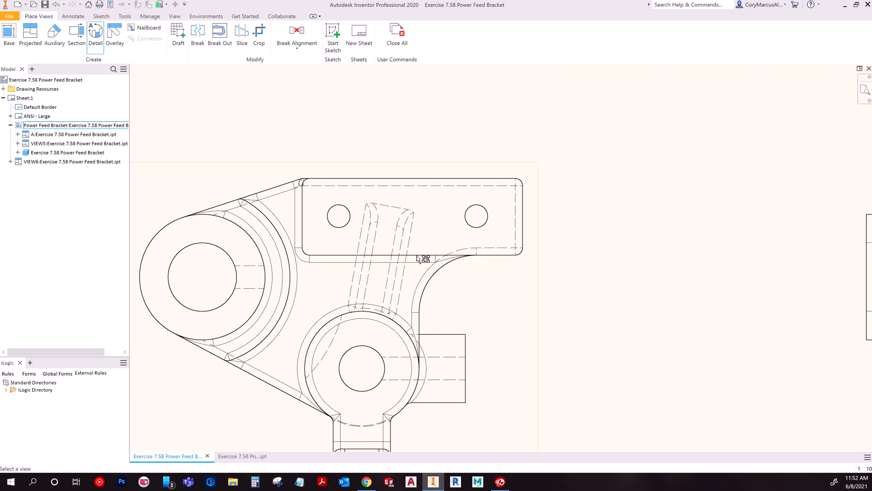
left_click(379, 267)
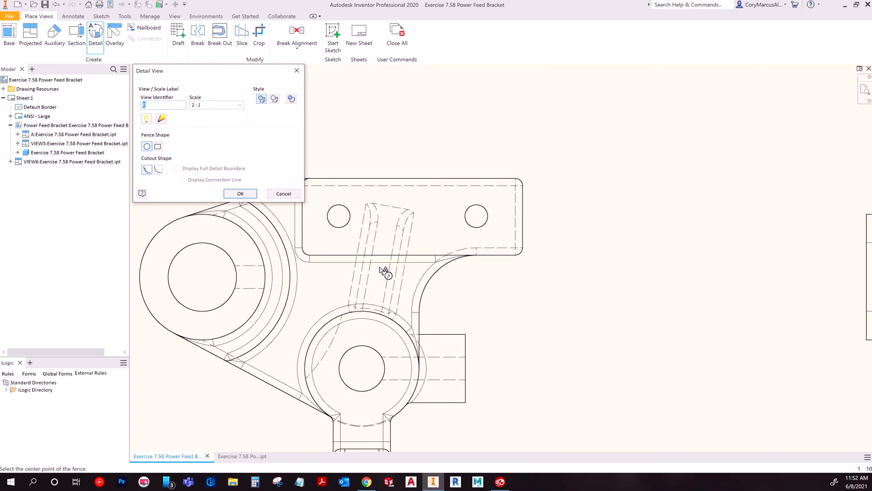
scroll(395, 243, "down", 3)
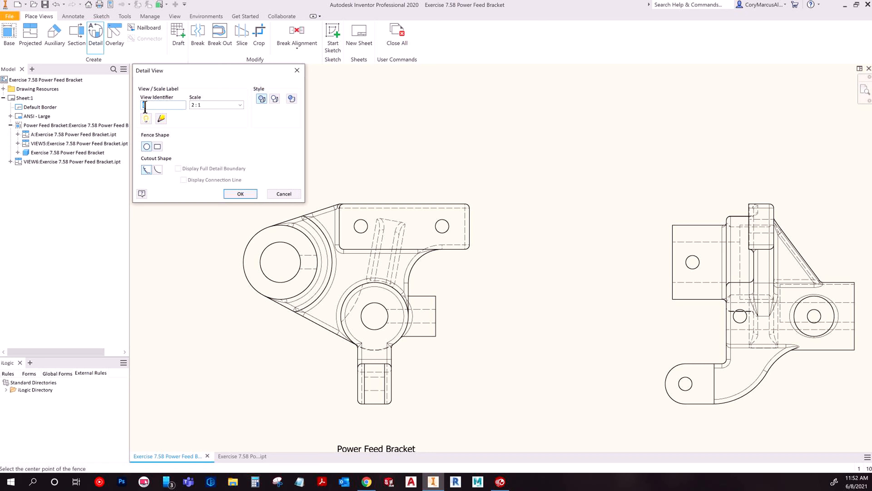
type("B")
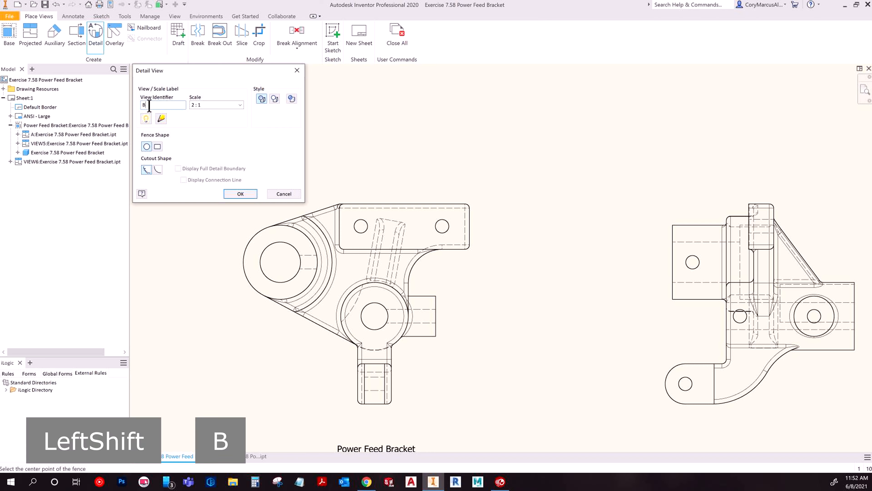
scroll(360, 203, "down", 3)
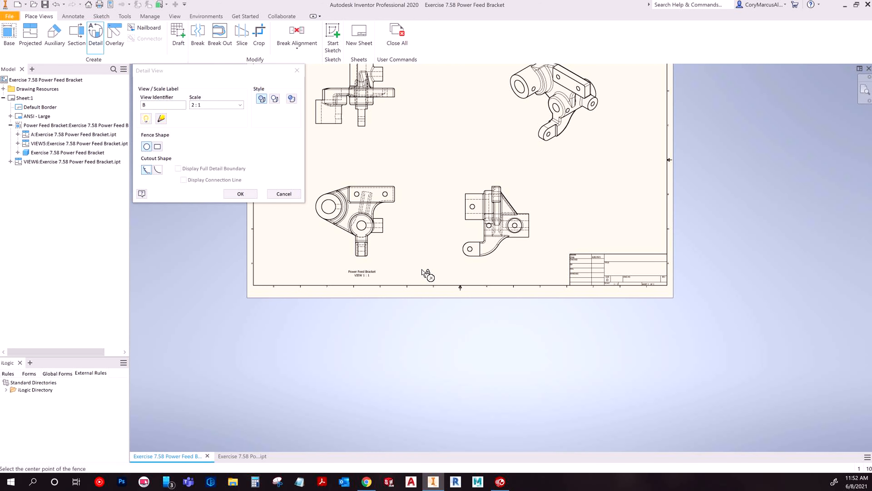
left_click_drag(159, 104, 106, 110)
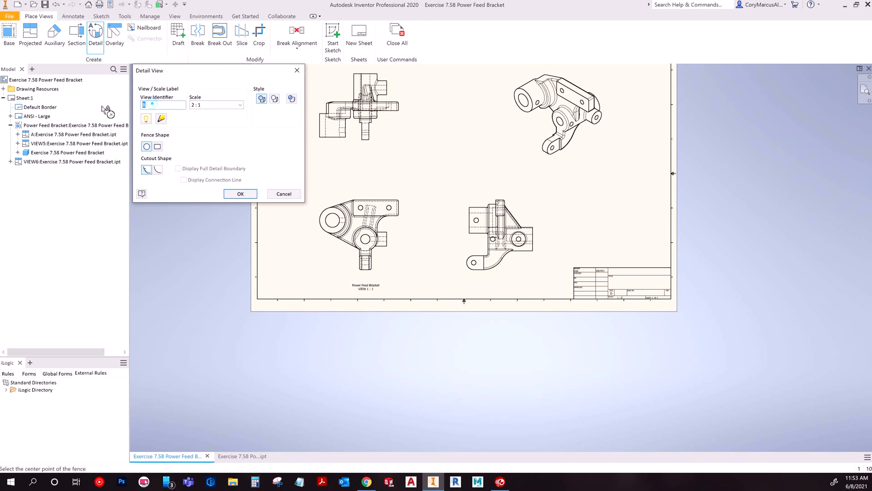
type("A")
Step: Fence the hidden rib with a circle and place 2:1 detail A in the open space above the front view
middle_click_drag(349, 248, 372, 283)
scroll(373, 285, "up", 4)
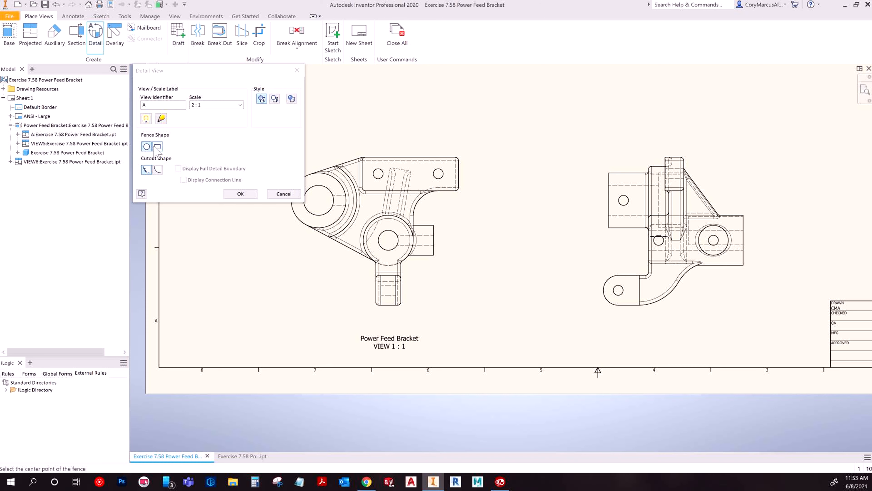
scroll(423, 221, "up", 3)
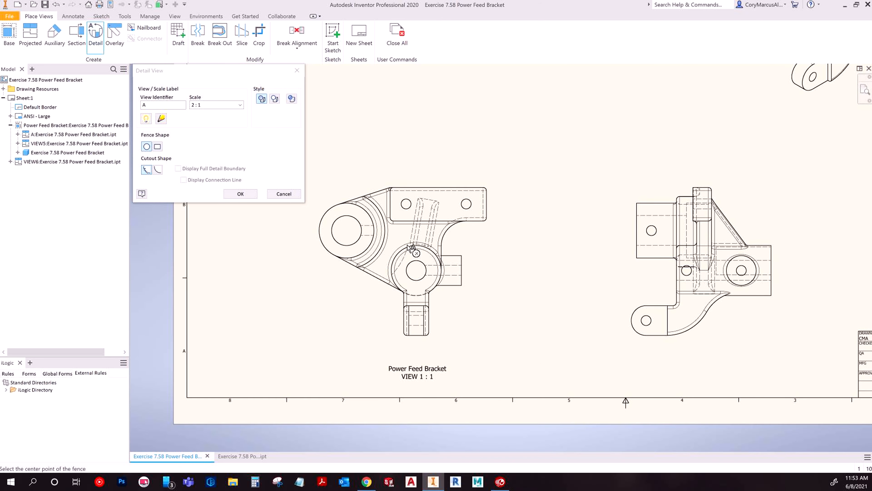
left_click(438, 204)
left_click(437, 146)
scroll(340, 237, "down", 5)
left_click(427, 144)
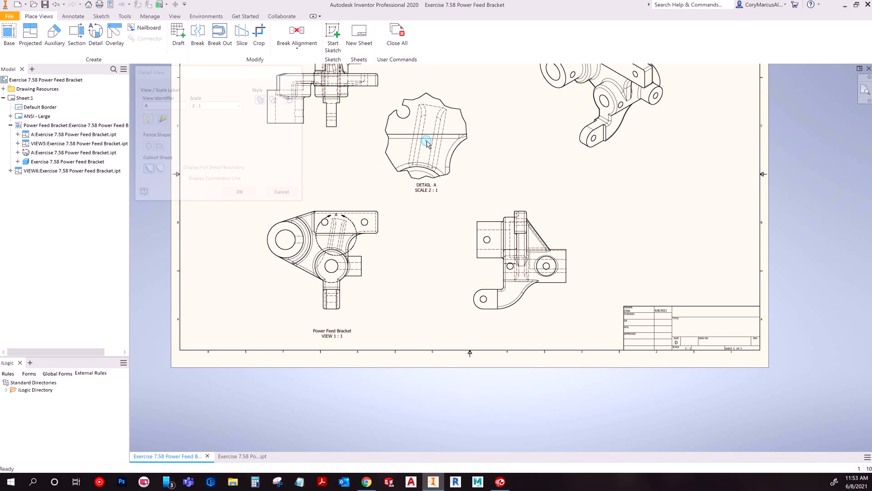
Step: Start another detail view of the front view with a rectangular fence and view identifier B
scroll(421, 119, "up", 3)
middle_click_drag(356, 295, 455, 251)
left_click(93, 38)
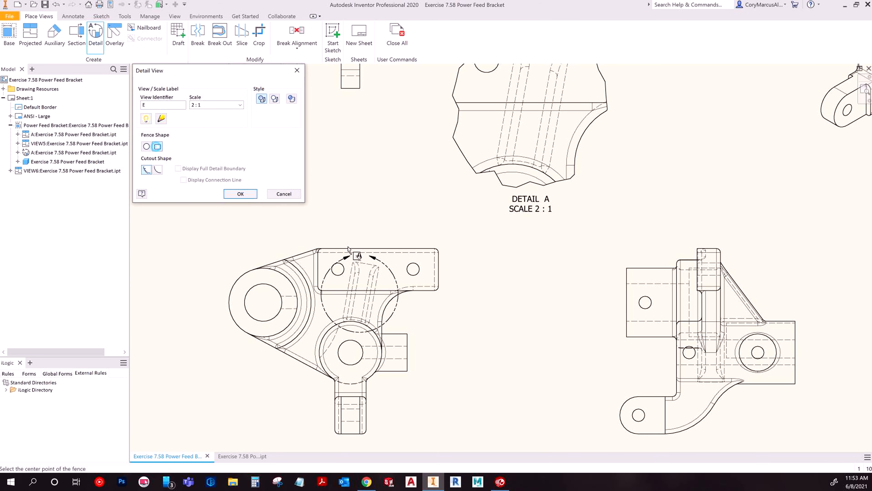
scroll(337, 318, "up", 3)
double_click(150, 104)
type("B")
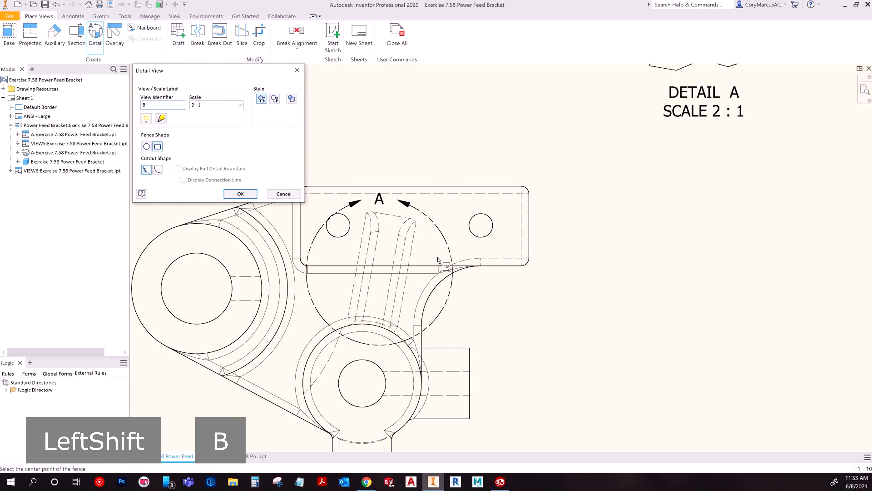
Step: Fence the hidden rib with a rectangle and position 2:1 detail B between the front and side views
left_click(380, 277)
left_click(337, 204)
scroll(608, 269, "down", 3)
left_click(481, 296)
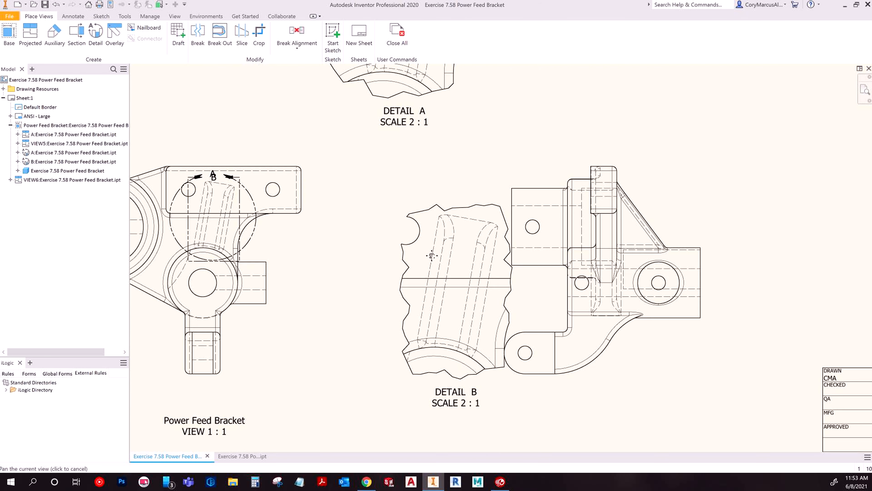
scroll(395, 270, "up", 3)
left_click_drag(370, 263, 343, 253)
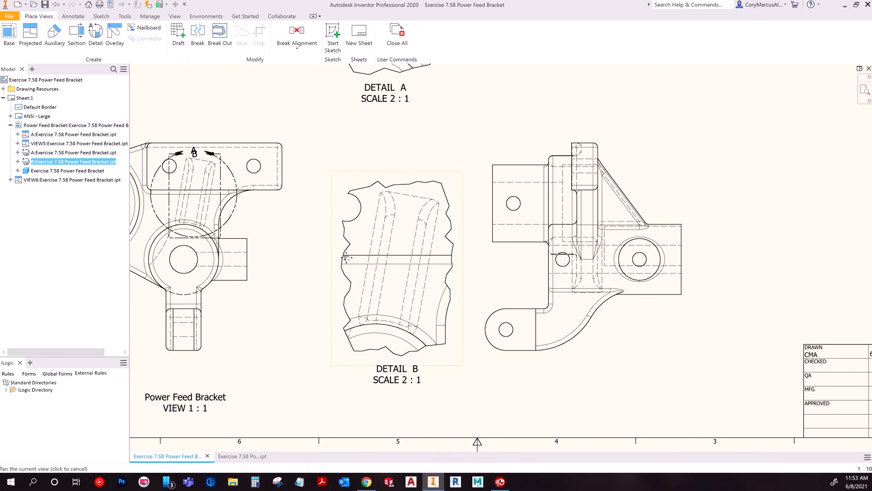
Step: Move the A label around its circular fence, clear of the B label in the front view
middle_click_drag(219, 150, 301, 212)
left_click_drag(274, 210, 294, 210)
left_click_drag(327, 268, 327, 268)
left_click(362, 289)
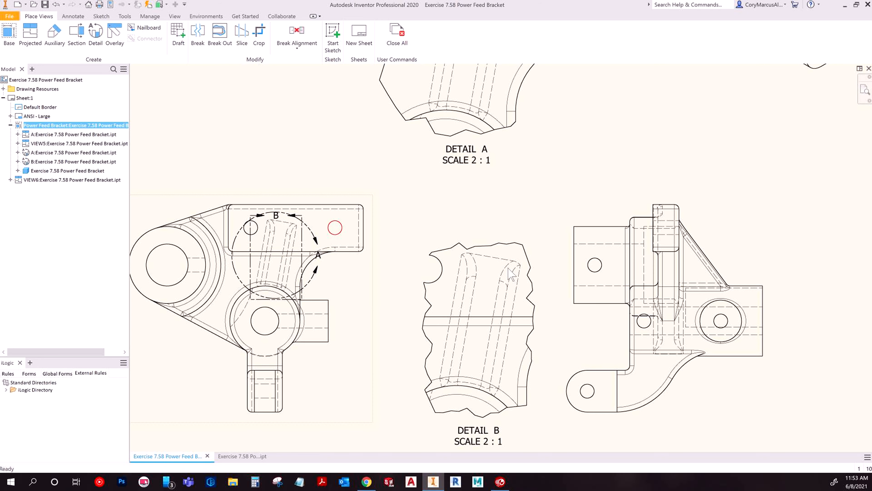
Step: Dimension the distance between two hidden rib edges in detail A, placing the dimension above the view
scroll(481, 271, "down", 3)
middle_click_drag(470, 175, 449, 236)
scroll(453, 139, "up", 4)
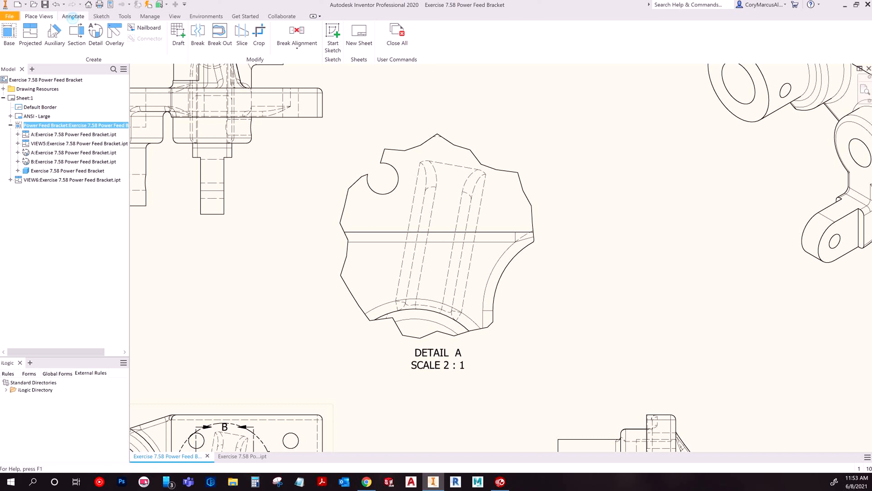
left_click(73, 17)
left_click(14, 34)
left_click(430, 203)
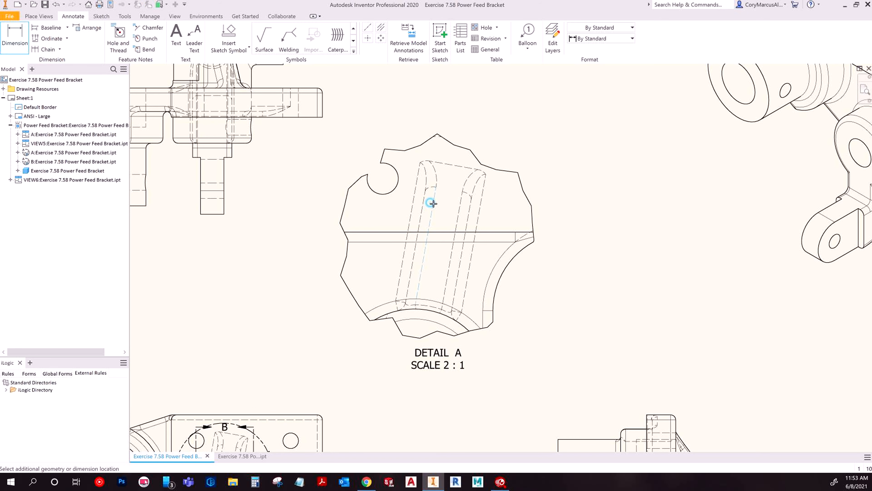
key("Escape")
key("space")
left_click(469, 215)
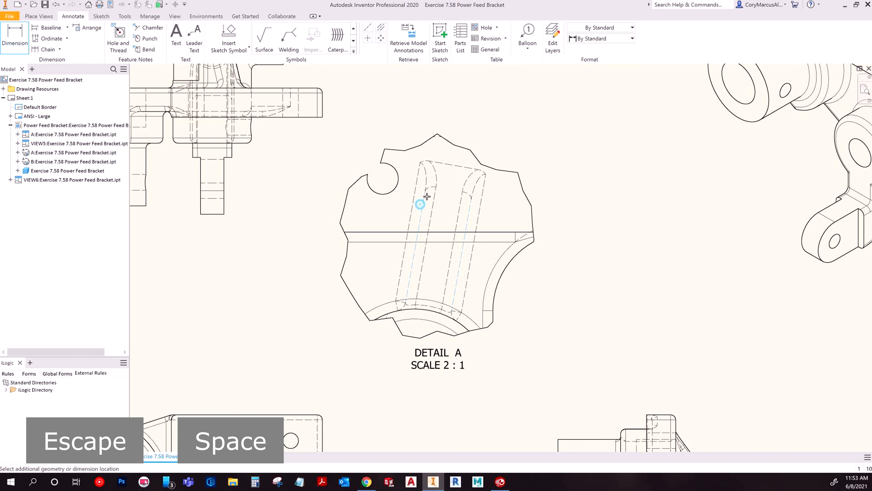
left_click(477, 114)
key("Escape")
scroll(594, 172, "down", 4)
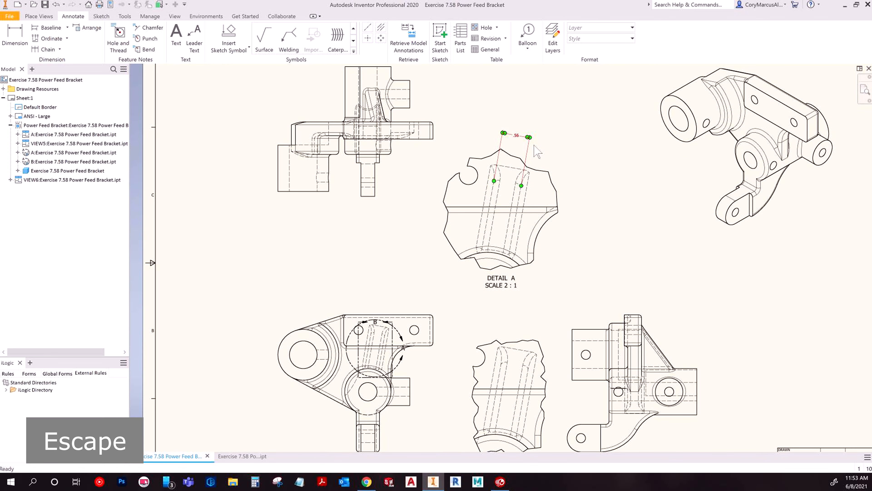
Step: Delete the rib dimension above detail A
middle_click_drag(516, 214, 508, 172)
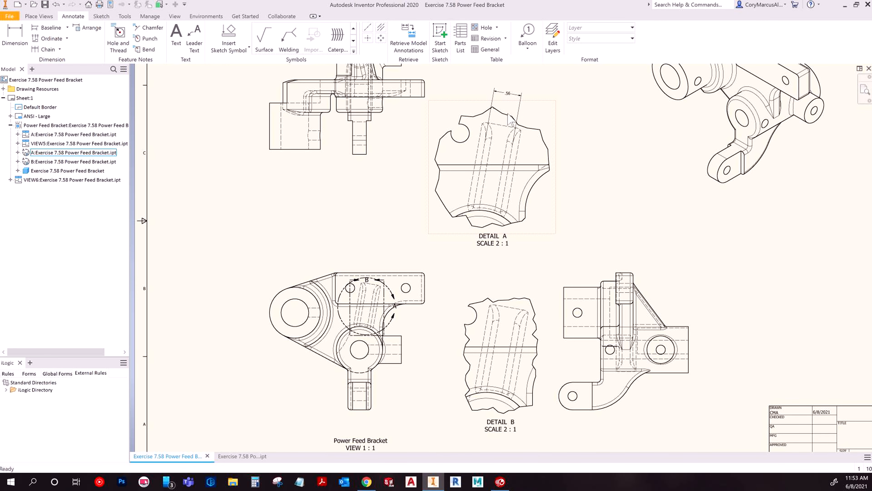
left_click(511, 96)
key("Delete")
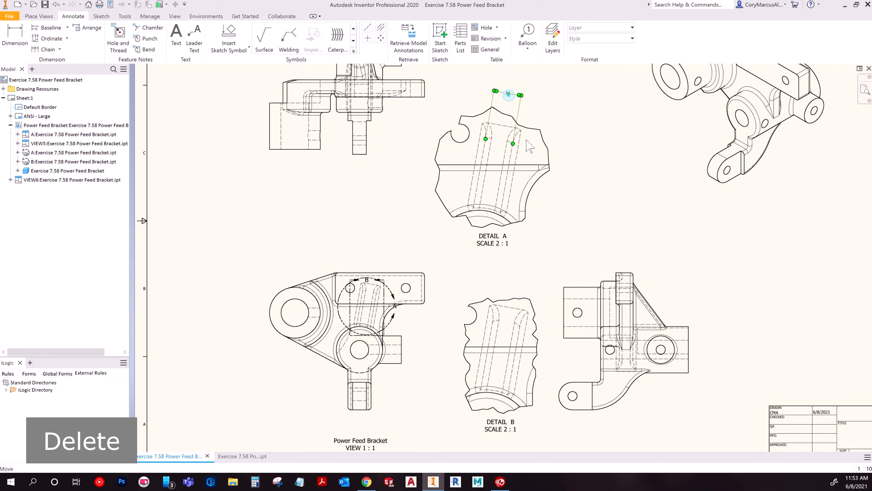
Step: Move detail B's rectangular fence from the rib onto the large circular boss in the front view
middle_click_drag(363, 326, 382, 273)
scroll(382, 274, "up", 5)
left_click(407, 144)
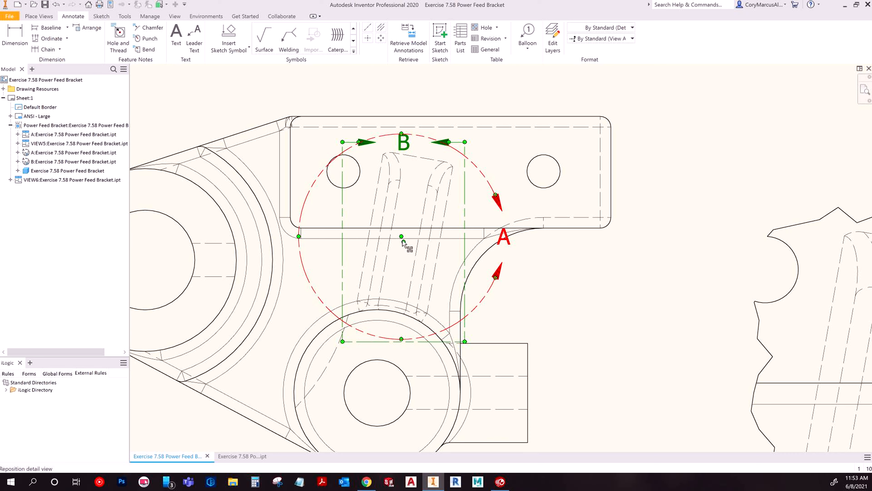
left_click_drag(402, 237, 195, 271)
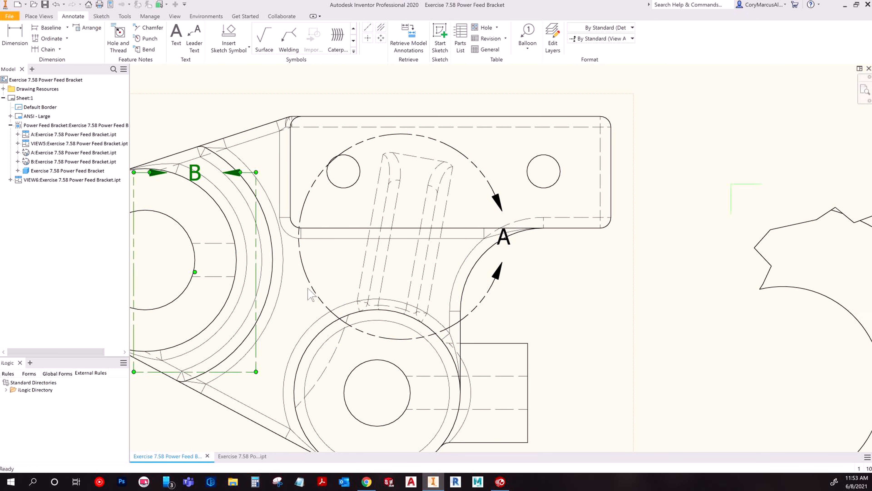
Step: Widen detail B's rectangular fence and centre it on the large boss's bore
middle_click_drag(307, 288, 512, 265)
key("Escape")
left_click(339, 182)
left_click_drag(339, 151, 317, 150)
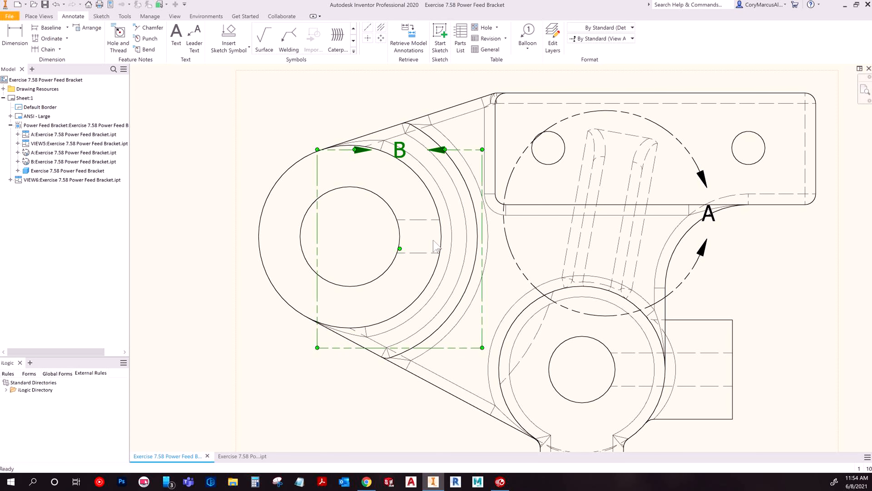
left_click_drag(400, 248, 350, 234)
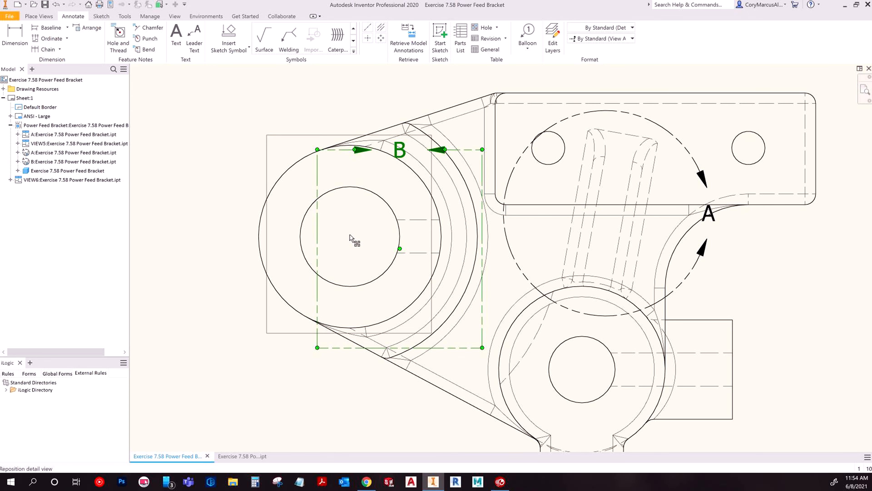
Step: Enlarge detail B's fence to enclose the large boss and move its label to the fence's upper-left corner
left_click_drag(269, 139, 225, 128)
left_click_drag(352, 133, 223, 110)
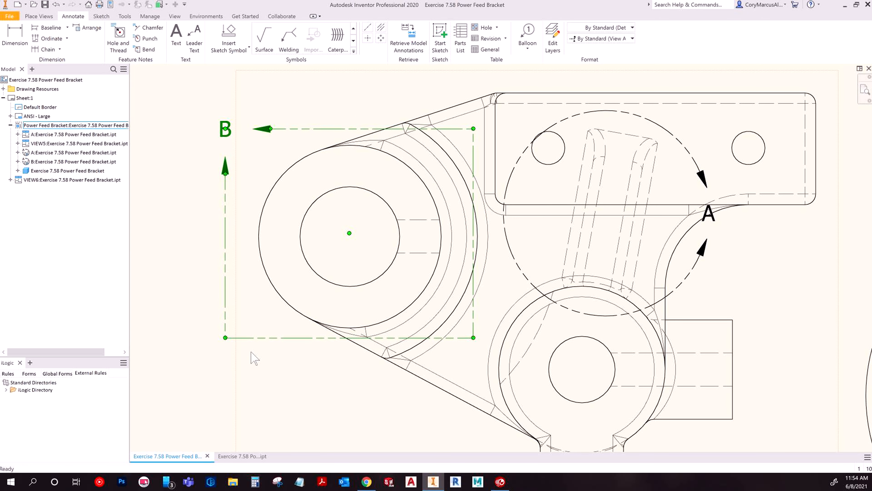
left_click(202, 382)
Step: Move the A label around detail A's circular fence to below the mounting plate's lower edge
scroll(295, 364, "down", 3)
middle_click_drag(296, 365, 259, 350)
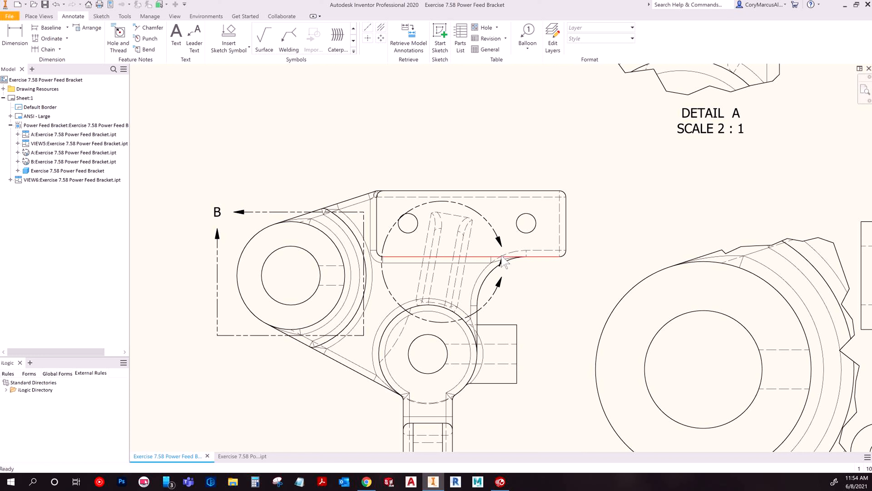
left_click(508, 268)
left_click_drag(502, 263, 517, 290)
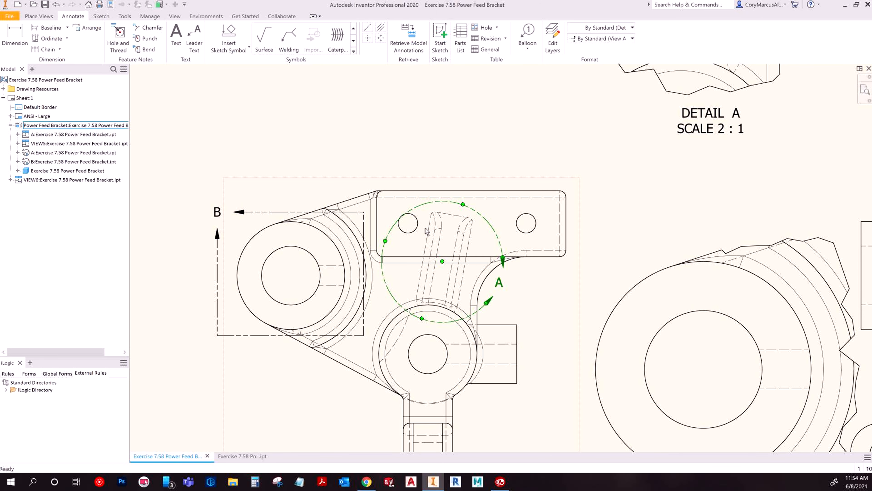
Step: Review the front view's detail fences together with the detail A and detail B views on the sheet
left_click(480, 120)
middle_click_drag(281, 194, 236, 167)
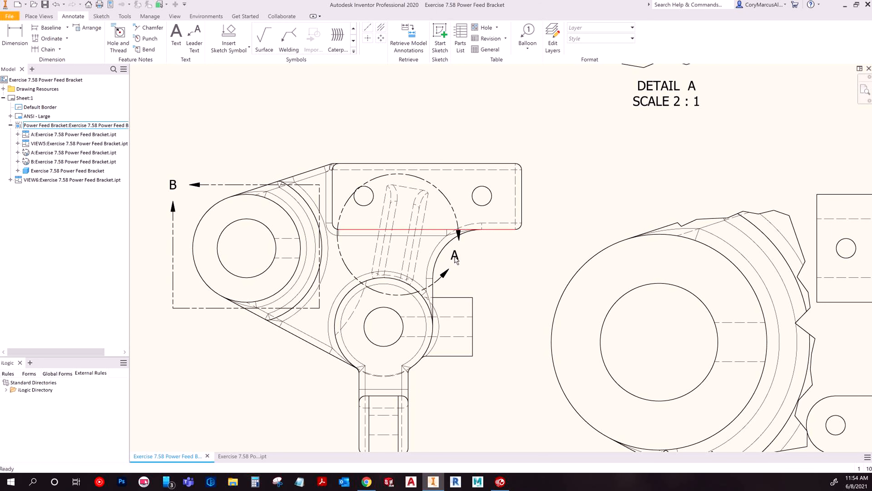
middle_click_drag(422, 257, 412, 250)
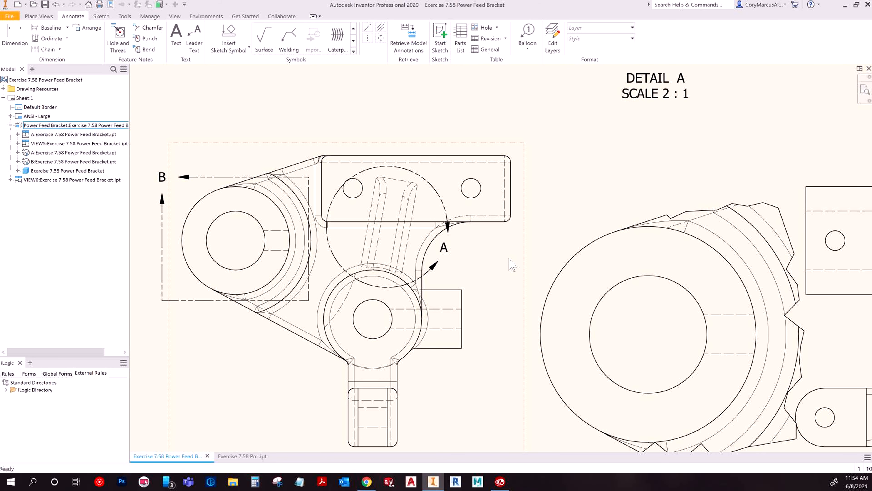
scroll(419, 237, "up", 4)
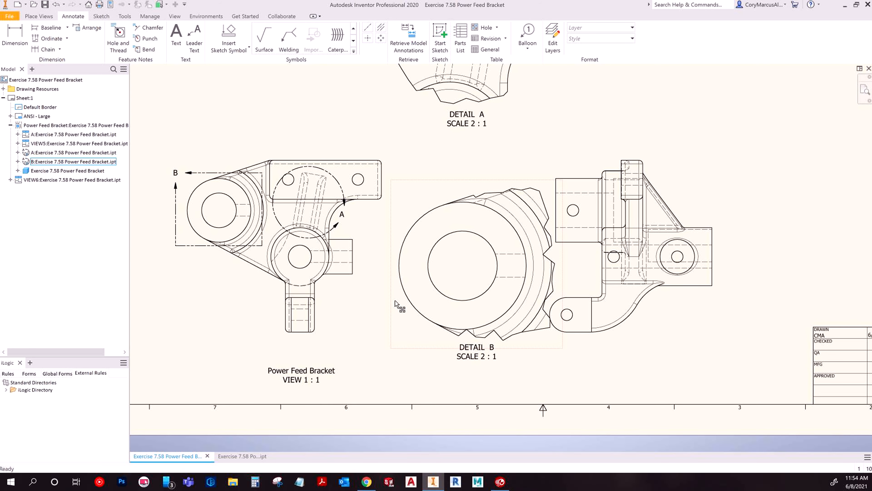
scroll(395, 301, "up", 3)
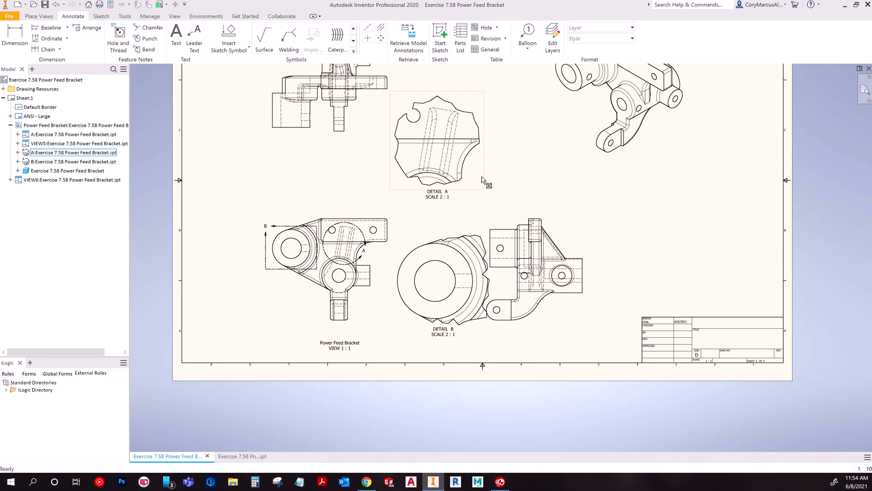
middle_click_drag(460, 229, 483, 246)
scroll(361, 270, "down", 2)
Step: Delete detail view B and detail view A from the drawing
mouse_move(253, 221)
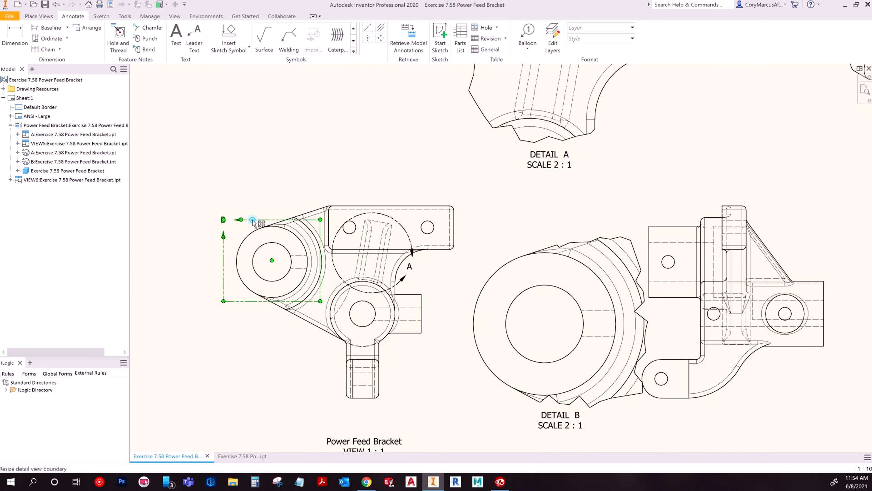
left_click(31, 18)
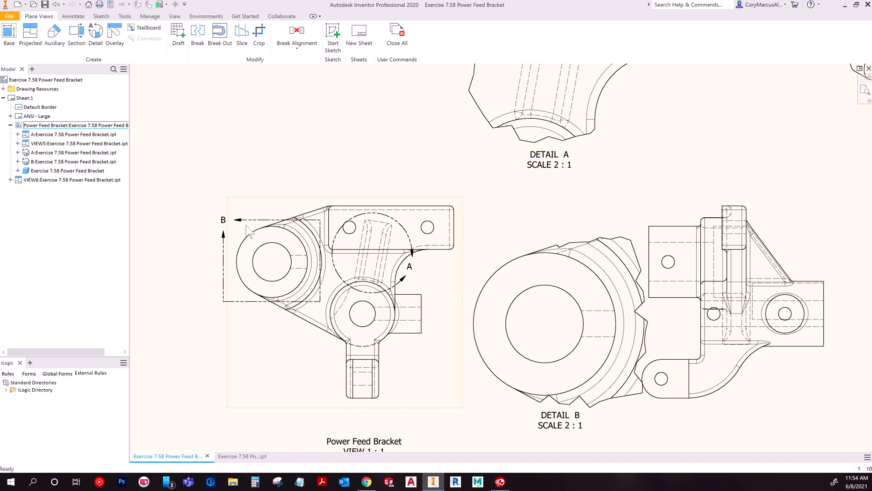
key("Delete")
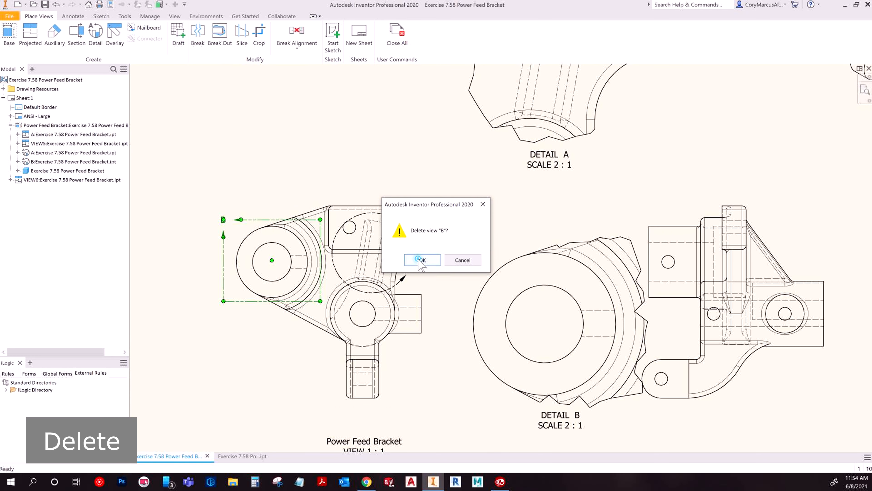
left_click(435, 258)
left_click(402, 279)
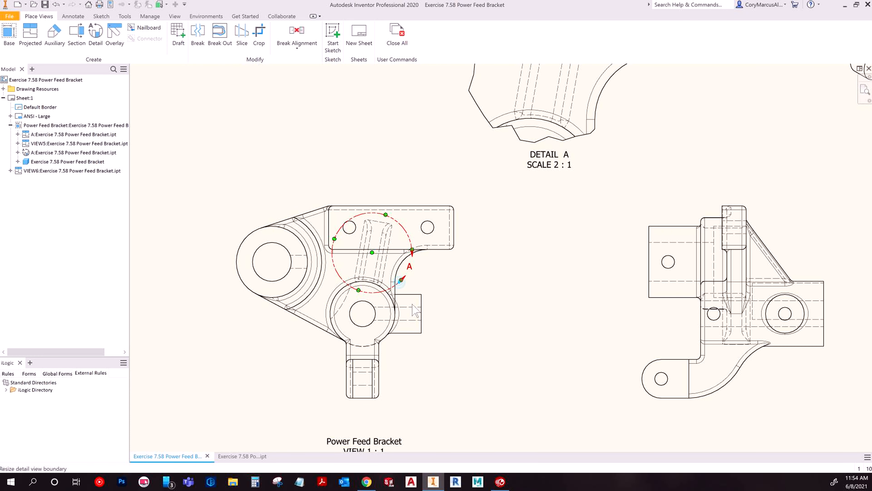
left_click(603, 151)
key("Delete")
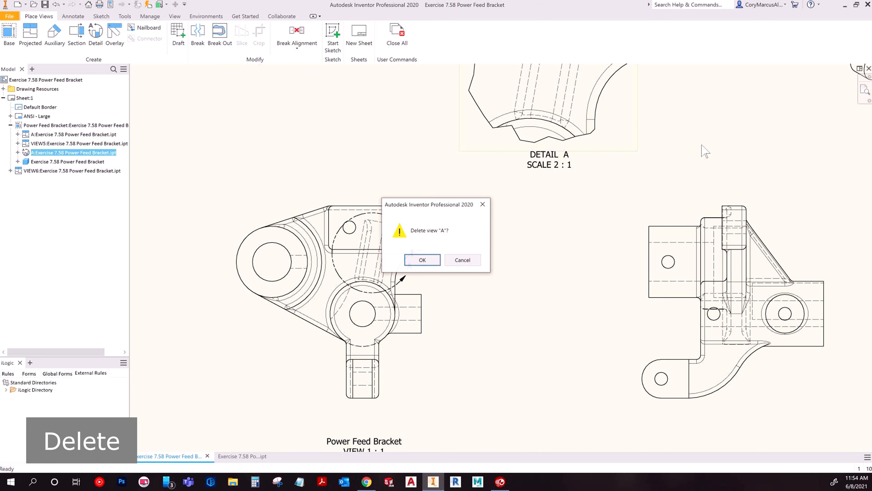
key("Return")
Step: Break the front view across its lower lug using vertical orientation and a 0.250 in gap
scroll(529, 249, "down", 5)
scroll(409, 181, "up", 5)
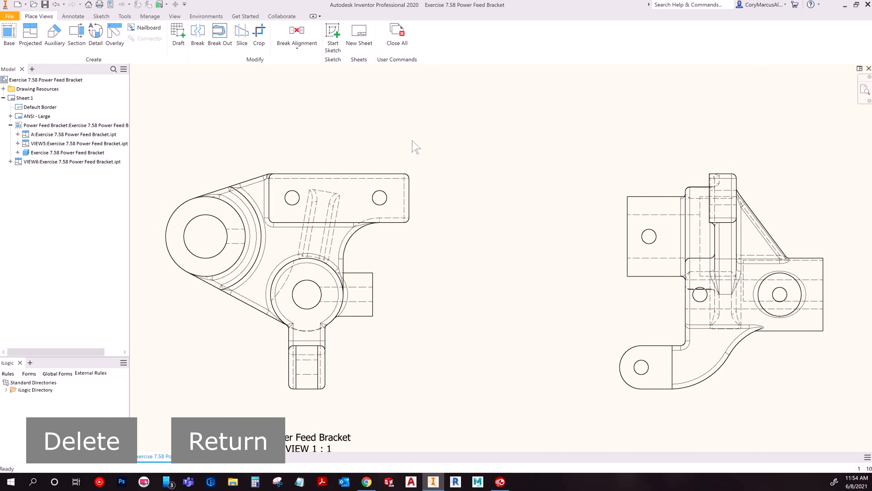
scroll(409, 148, "down", 3)
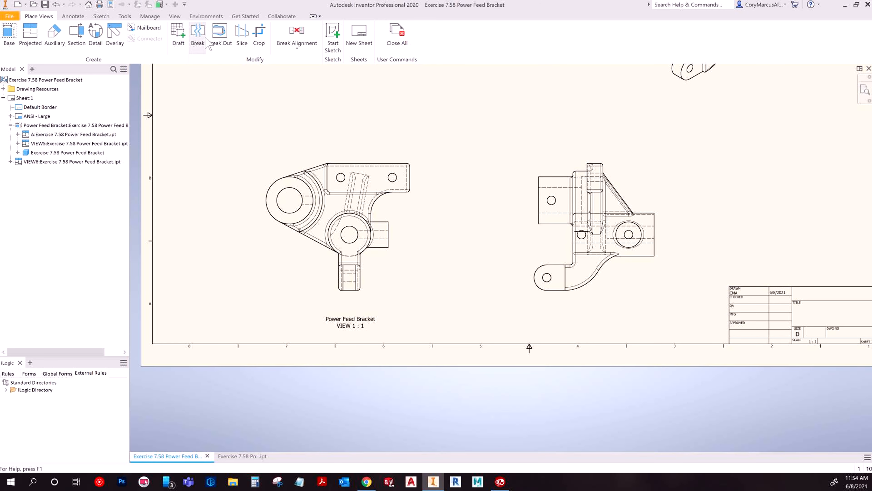
left_click(199, 38)
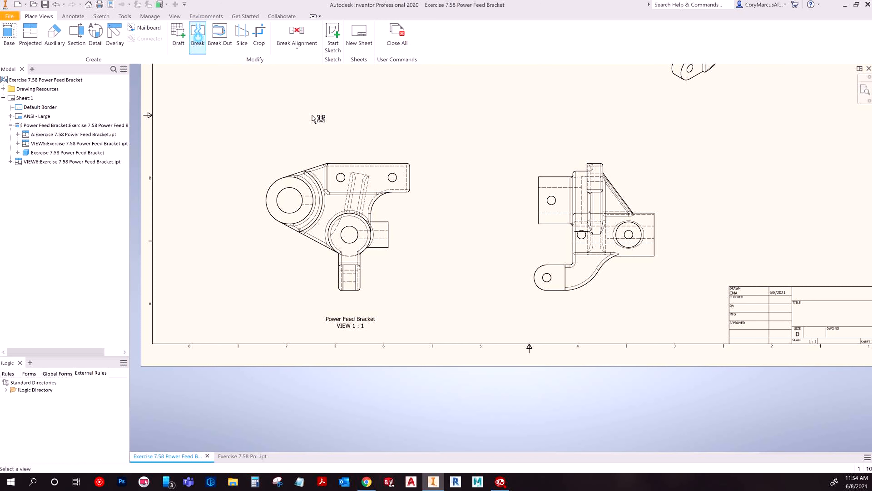
left_click(365, 202)
scroll(479, 269, "up", 3)
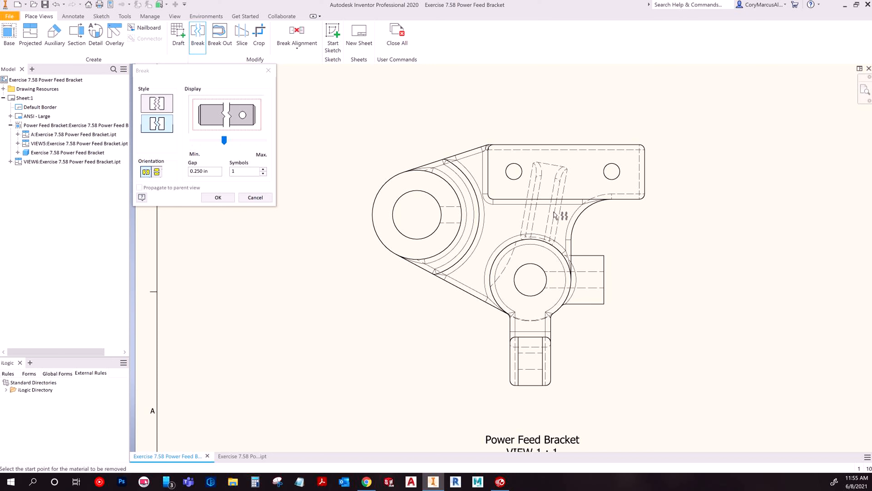
left_click(467, 338)
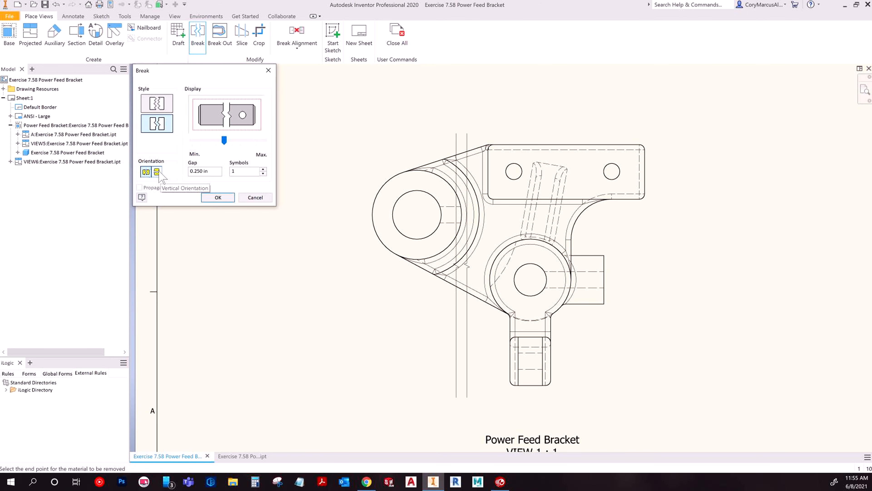
left_click(146, 171)
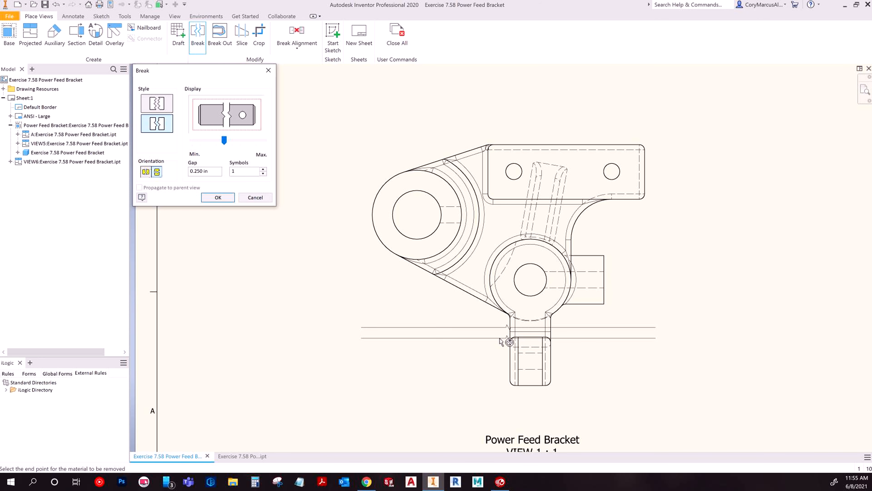
left_click(488, 343)
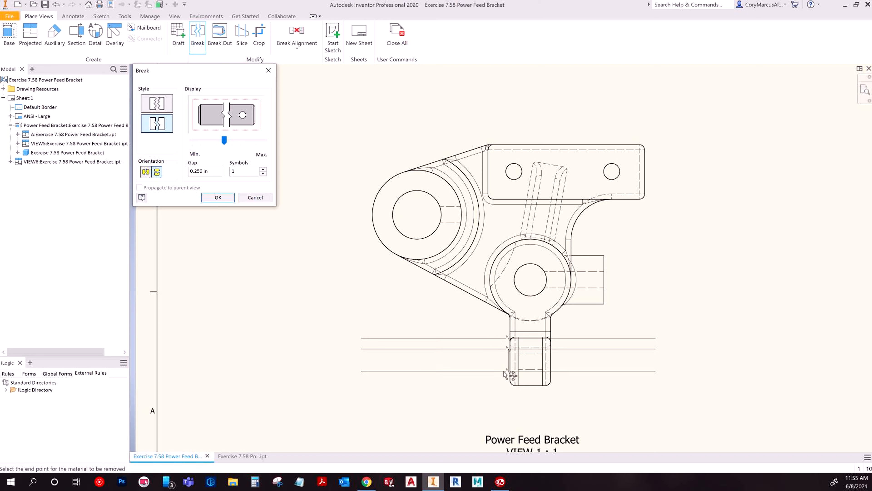
left_click(503, 364)
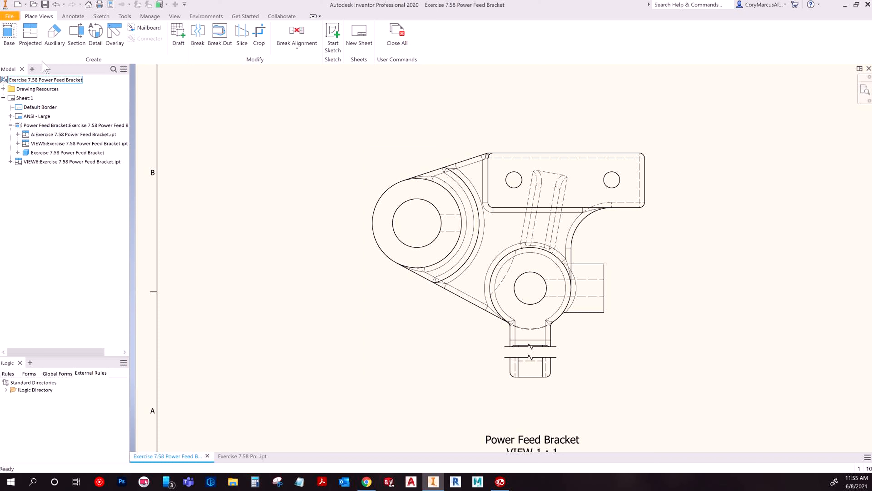
Step: Add a horizontal-orientation break with a 0.250 in gap to the front view, cutting through the mounting plate's right hole
left_click(198, 36)
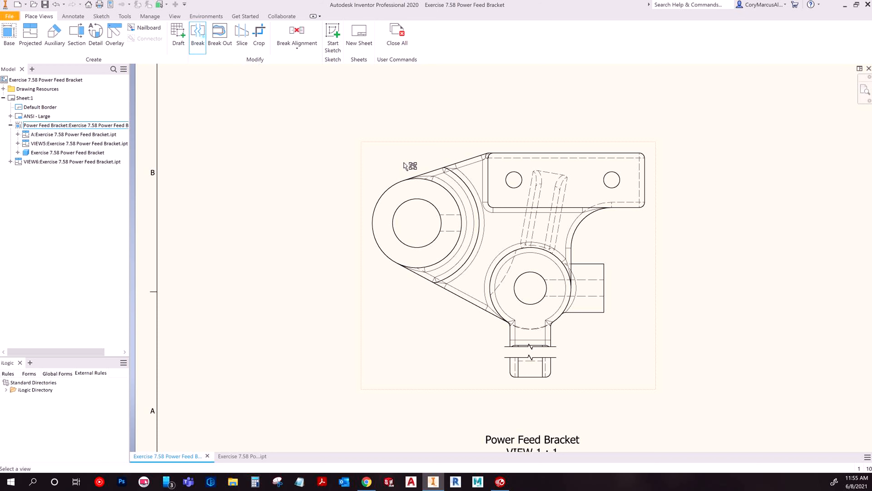
left_click(423, 166)
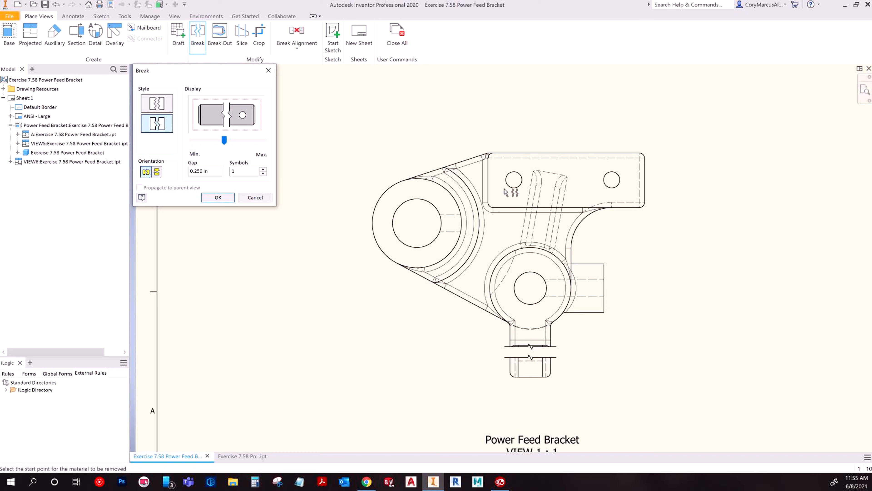
left_click(594, 129)
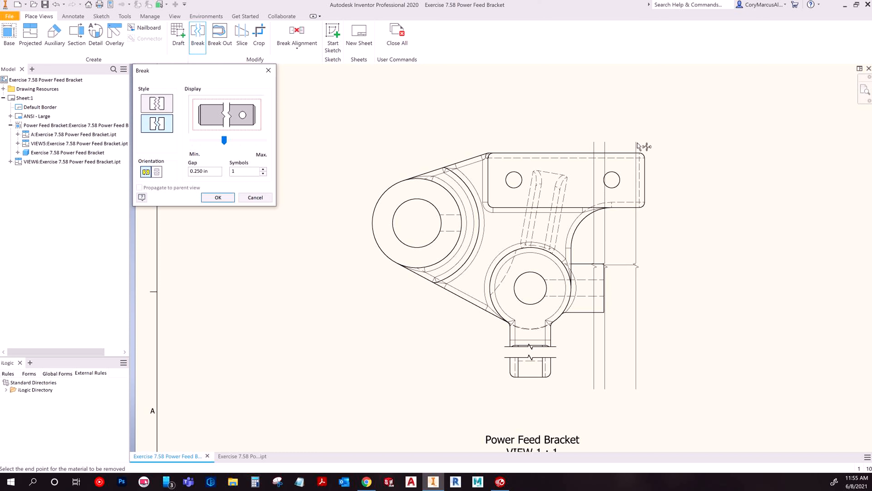
left_click(633, 124)
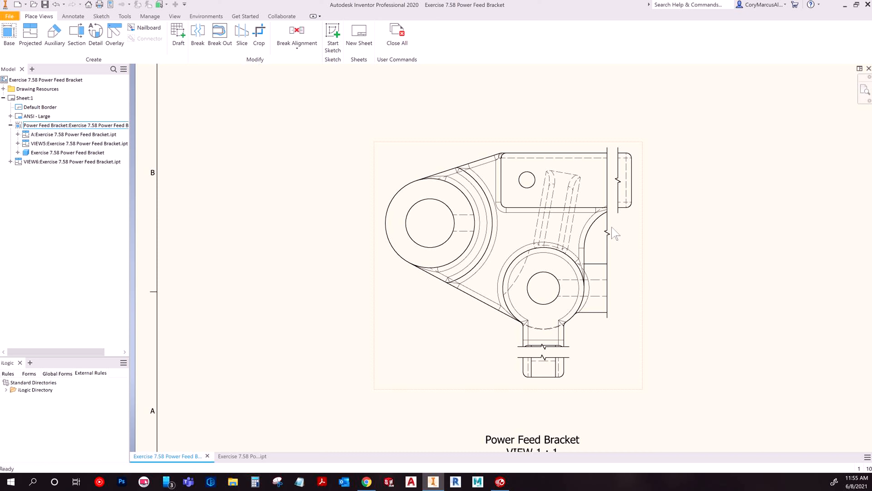
Step: Try a gap of .01 in on the front view's mounting-plate break and undo the change
scroll(609, 203, "down", 4)
middle_click_drag(609, 203, 448, 287)
scroll(440, 255, "up", 3)
scroll(415, 234, "down", 2)
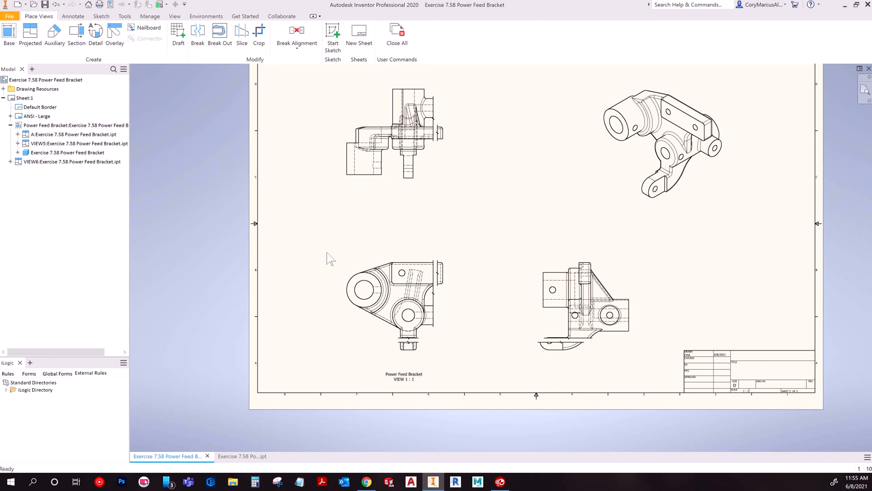
scroll(425, 318, "up", 3)
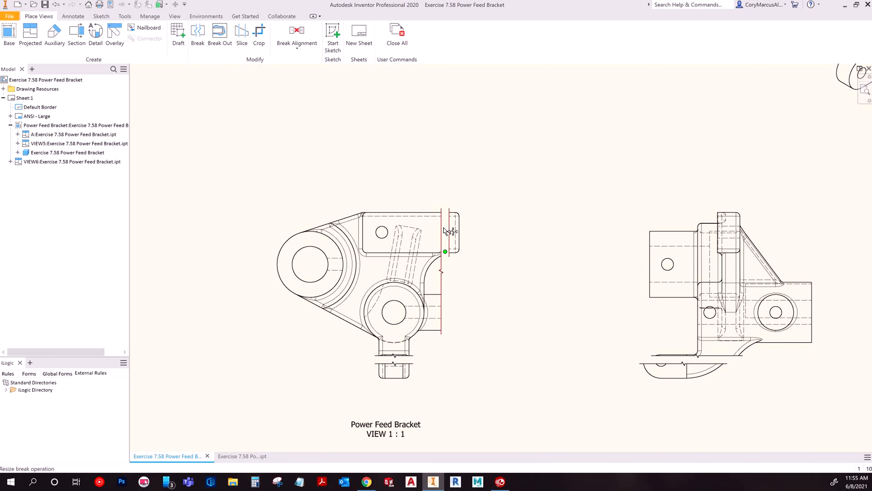
left_click(443, 274)
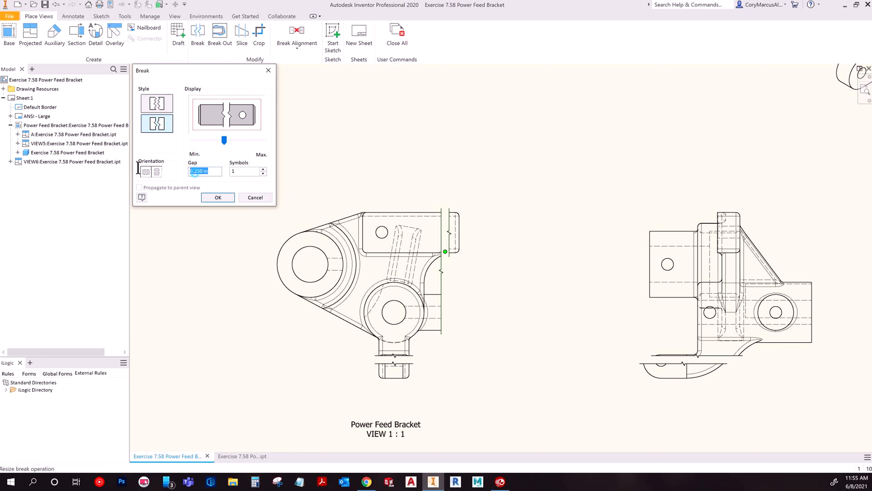
type(".01")
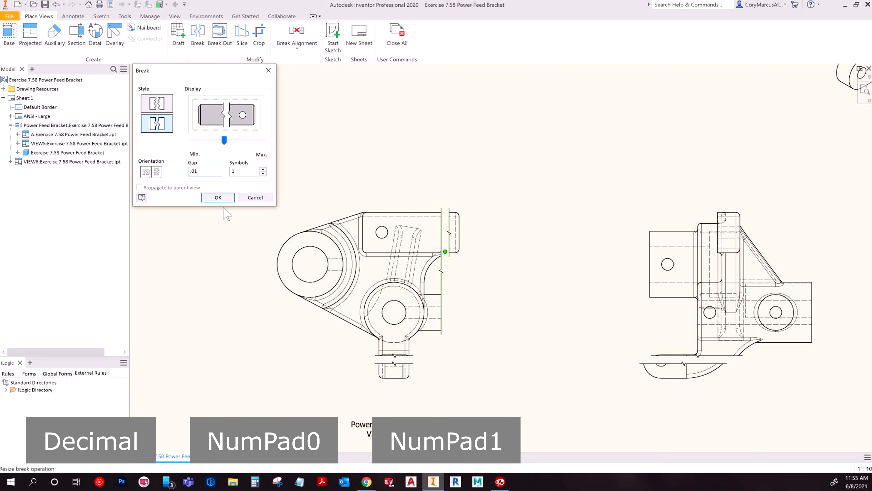
left_click(217, 197)
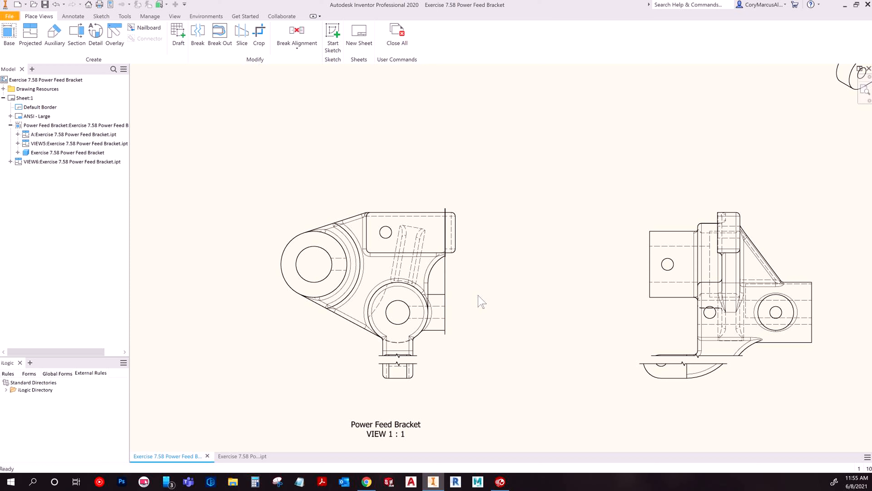
key("ctrl+z")
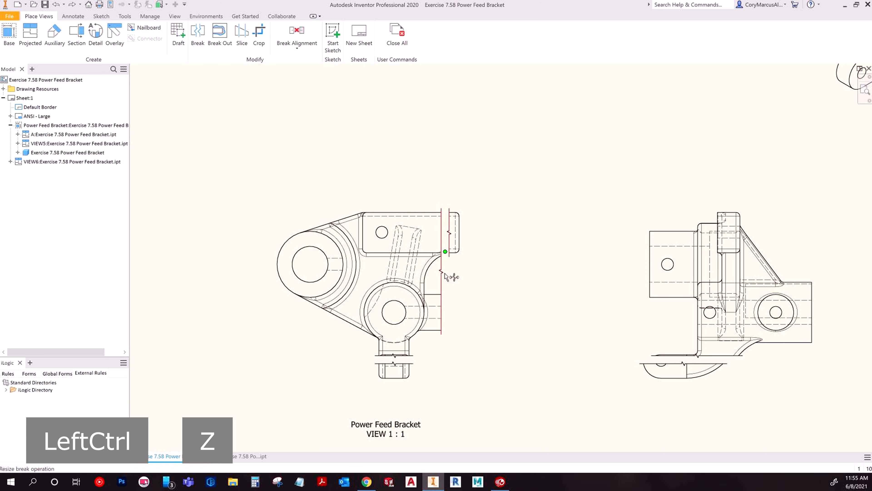
Step: Delete the mounting-plate break, check the other projected views, and undo the deletion
key("Delete")
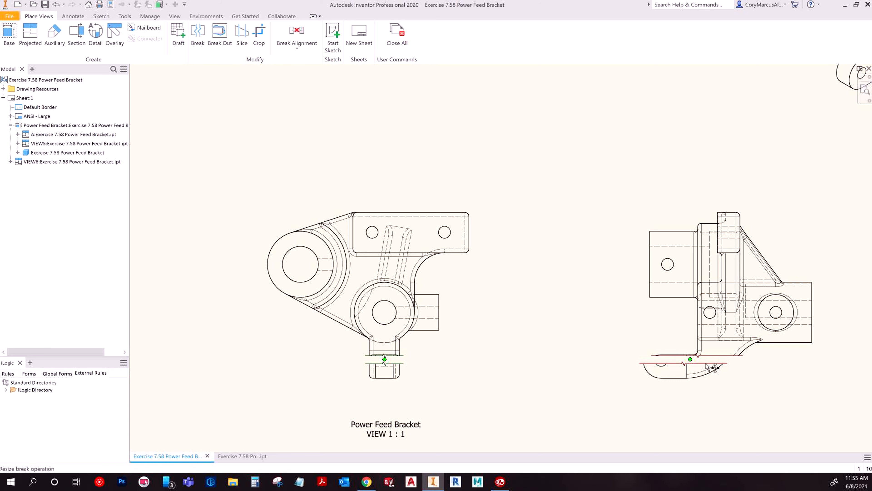
scroll(698, 356, "down", 3)
middle_click_drag(698, 356, 632, 391)
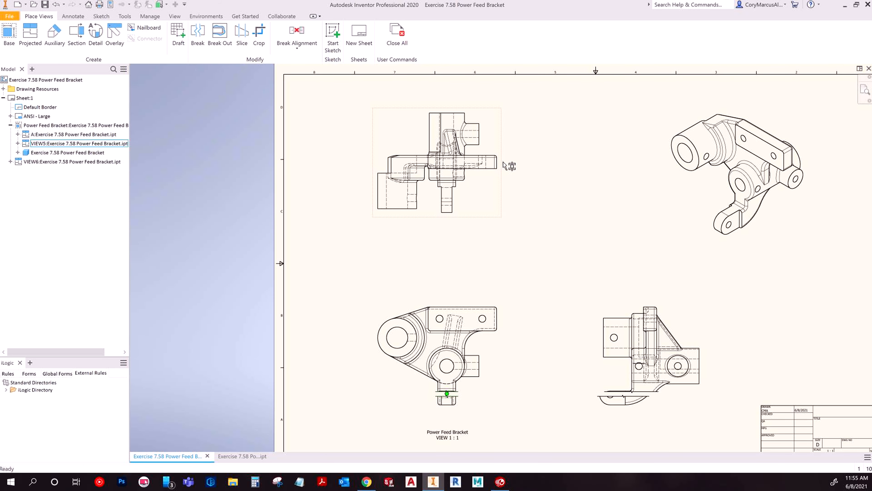
middle_click_drag(560, 385, 480, 313)
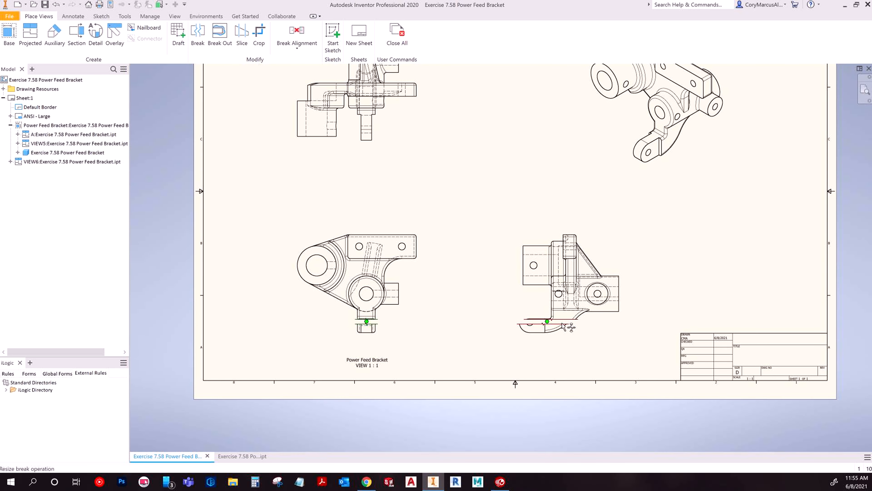
key("ctrl+z")
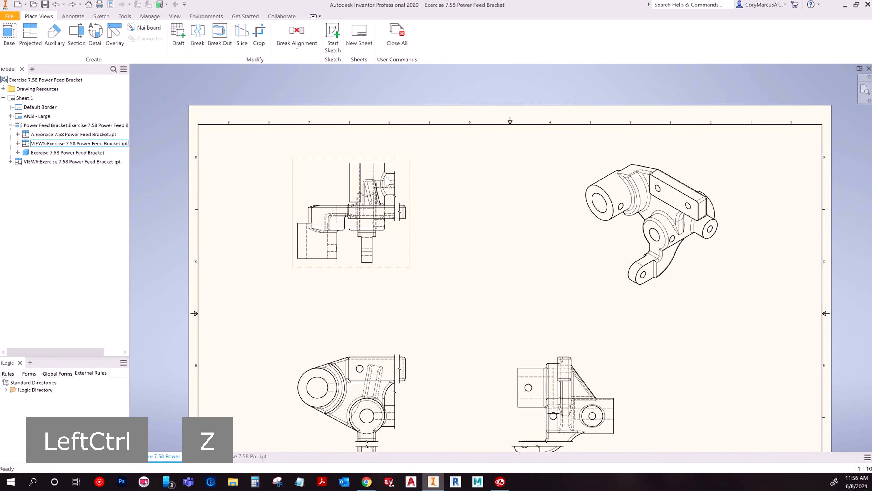
Step: Delete both the mounting-plate break and the lower-lug break from the front view
middle_click_drag(440, 355, 425, 207)
left_click(378, 238)
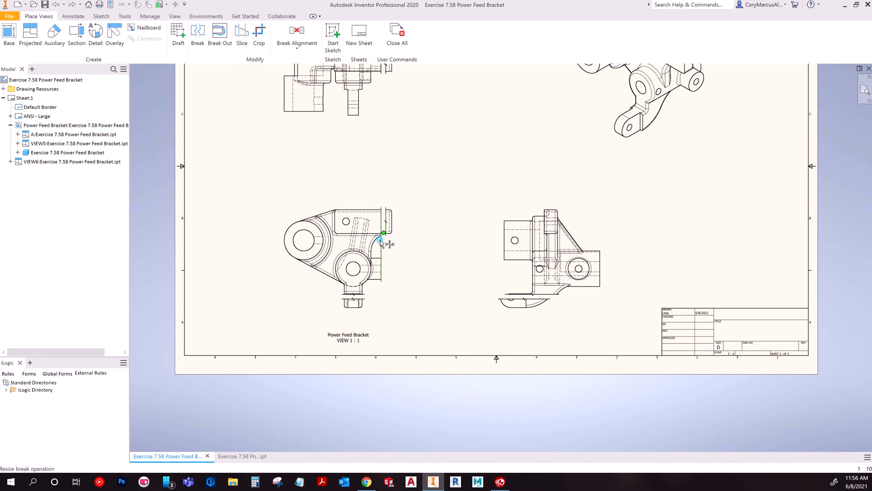
key("Delete")
left_click(359, 296)
key("Delete")
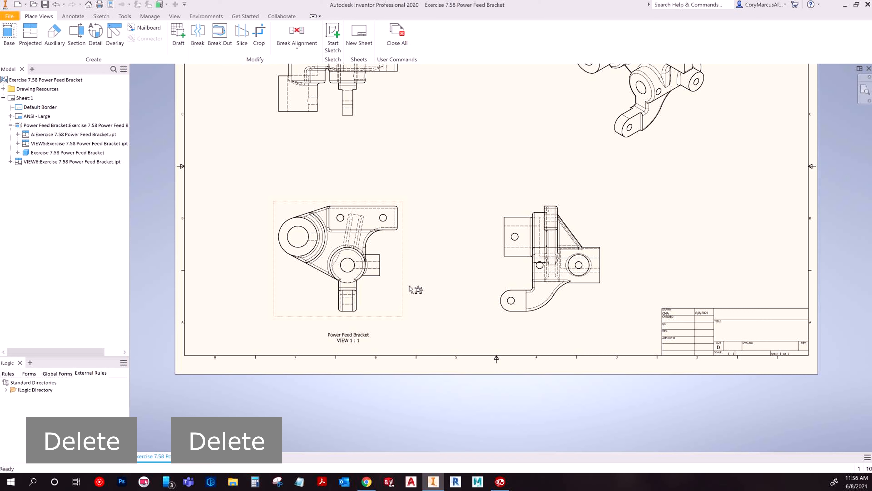
Step: Create a sketch on the front view, draw a circle around the upper part of the hidden rib behind the mounting plate, and finish the sketch
middle_click_drag(430, 267, 450, 270)
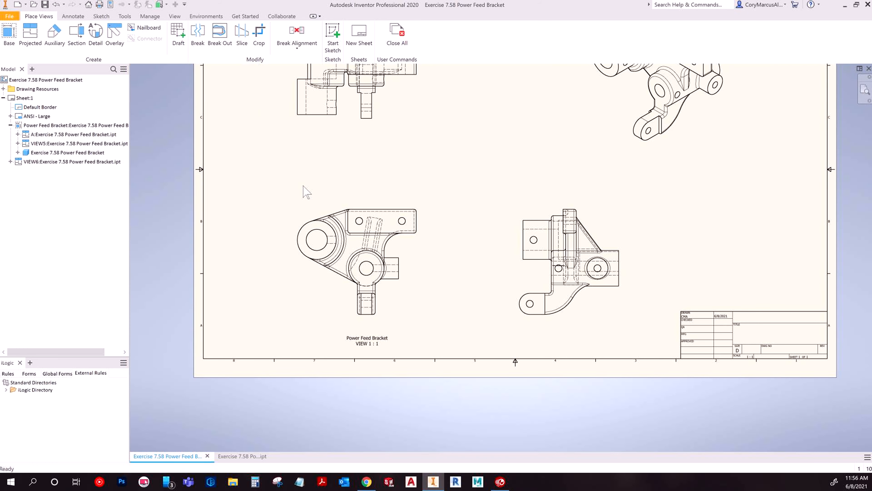
left_click(331, 37)
scroll(375, 235, "up", 5)
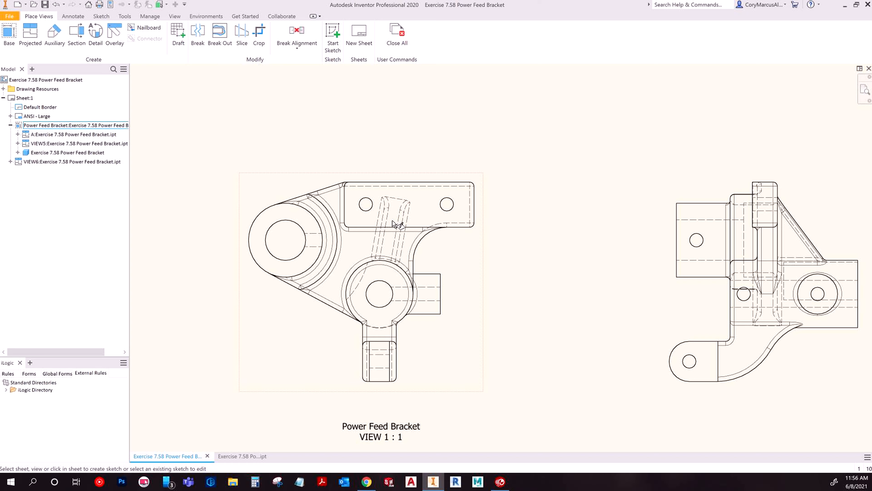
left_click(402, 216)
left_click(53, 34)
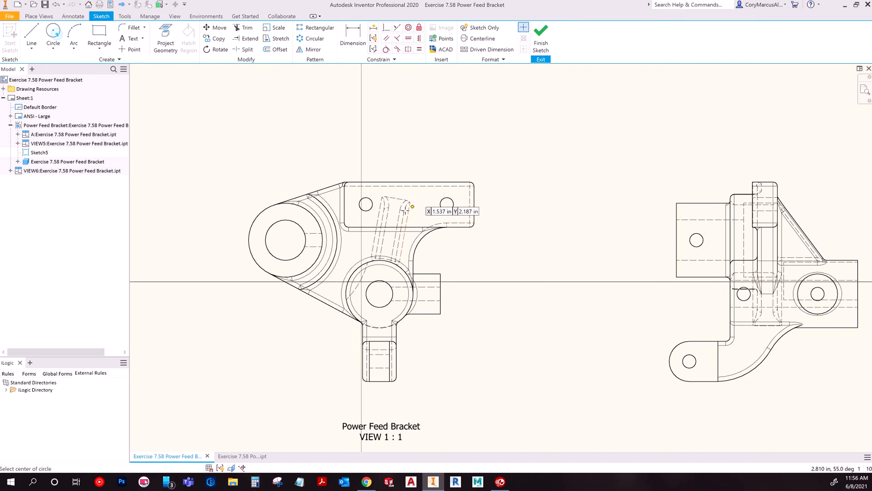
left_click(394, 219)
left_click(374, 197)
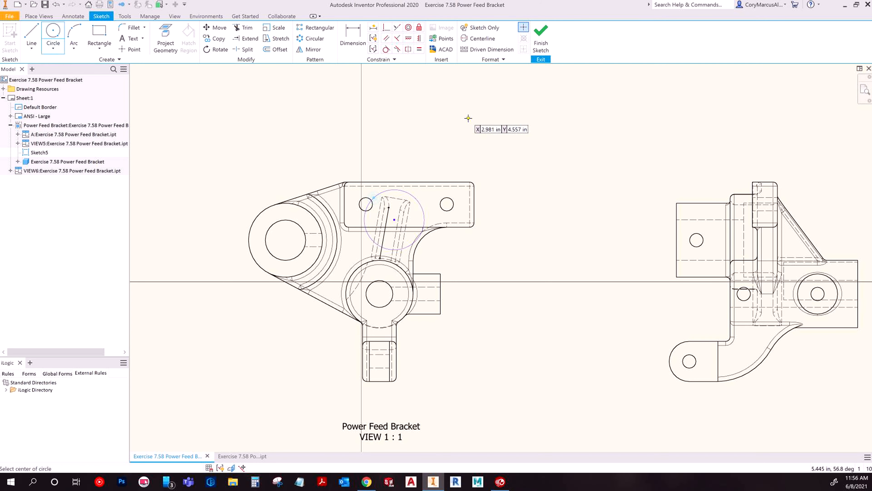
key("Escape")
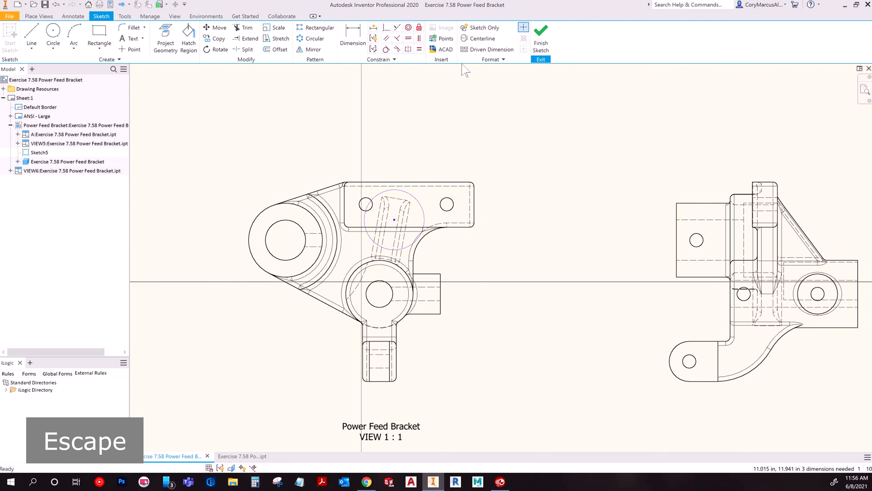
left_click(546, 38)
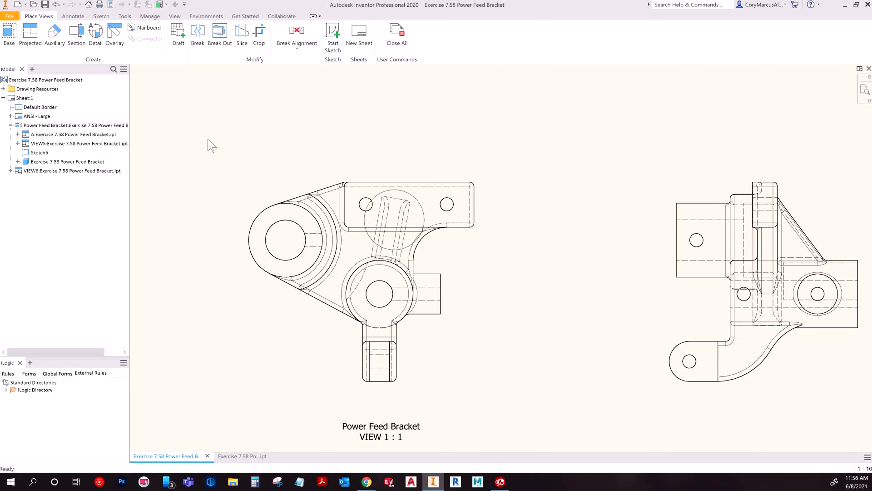
left_click(217, 38)
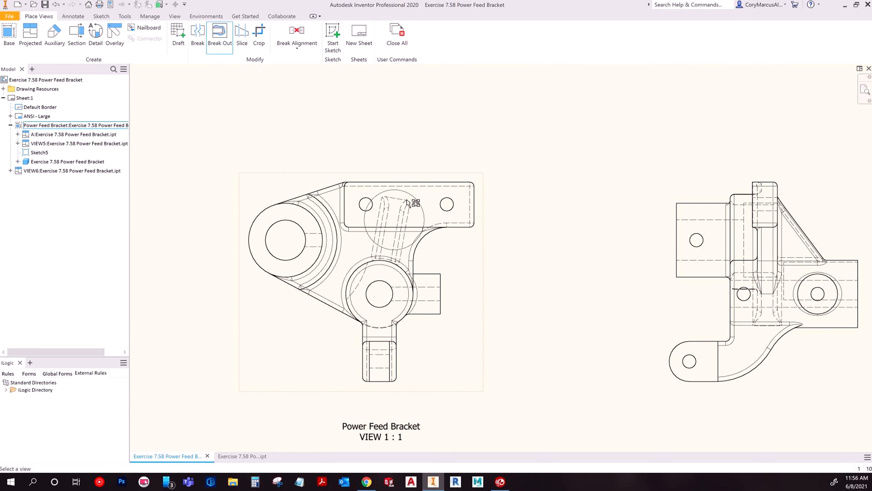
scroll(414, 204, "up", 3)
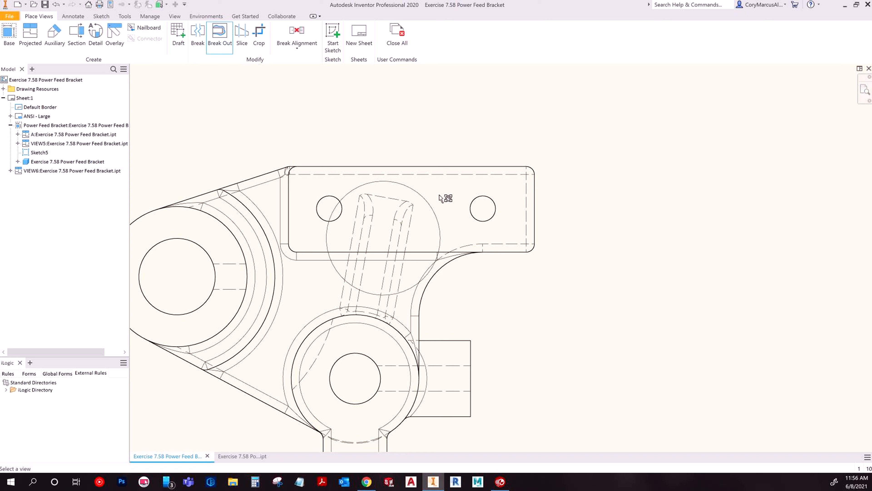
left_click(426, 201)
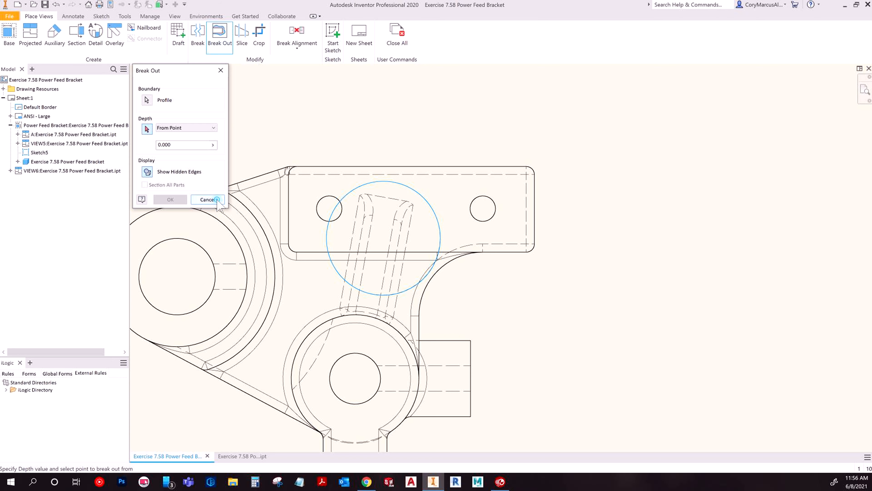
left_click(207, 200)
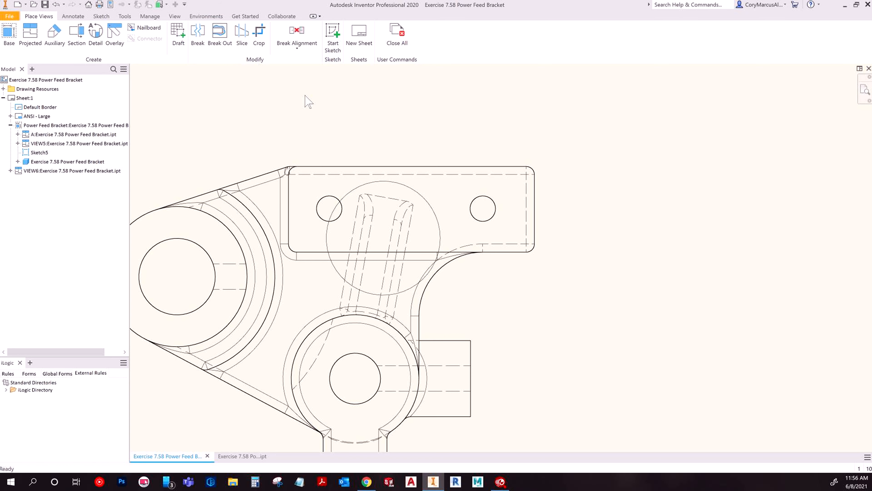
left_click(518, 316)
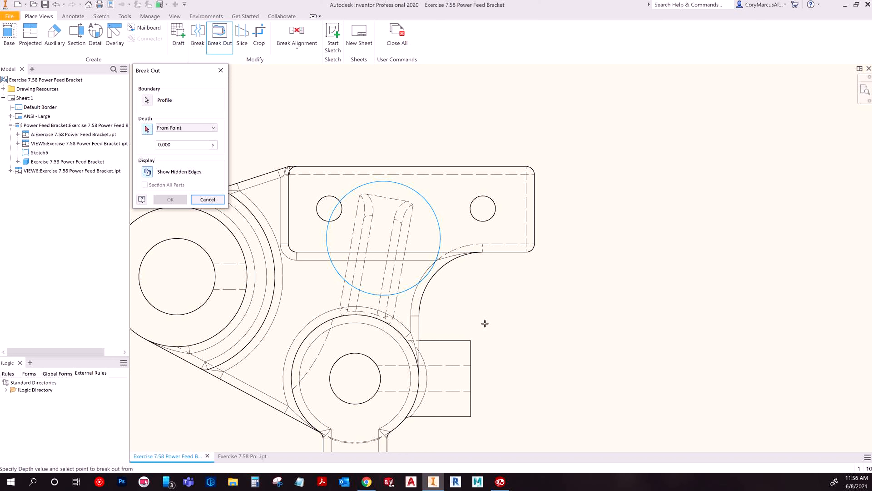
left_click(207, 200)
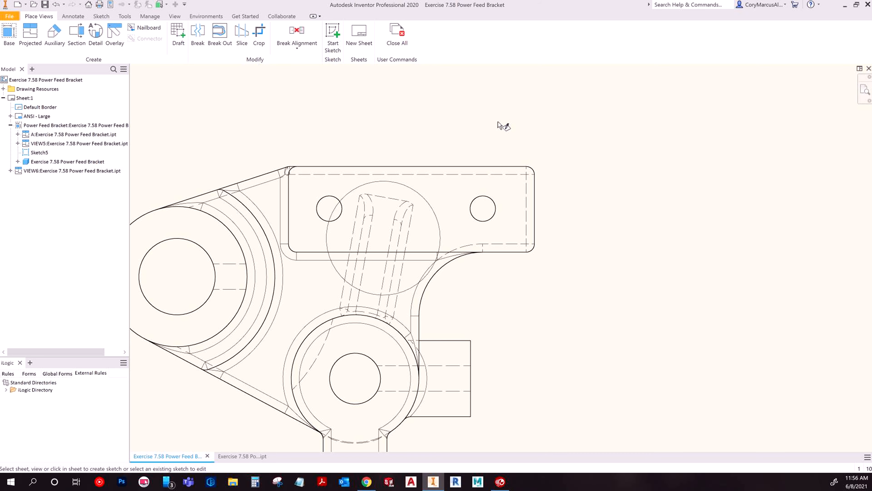
scroll(566, 185, "down", 3)
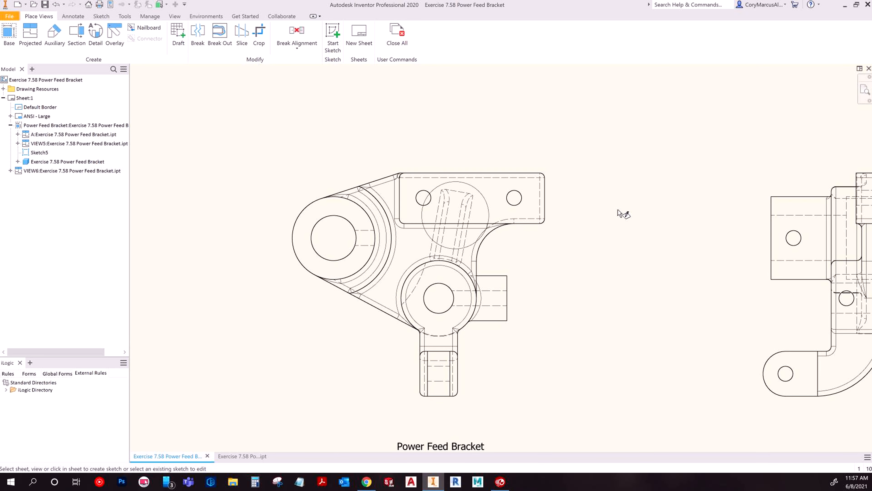
mouse_move(619, 213)
middle_mouse_down()
mouse_move(418, 207)
mouse_move(375, 188)
middle_mouse_up()
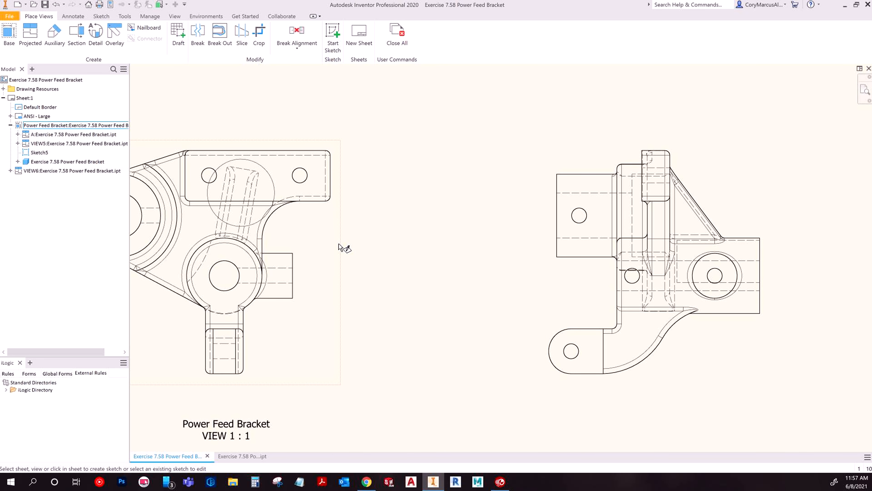
left_click(311, 231)
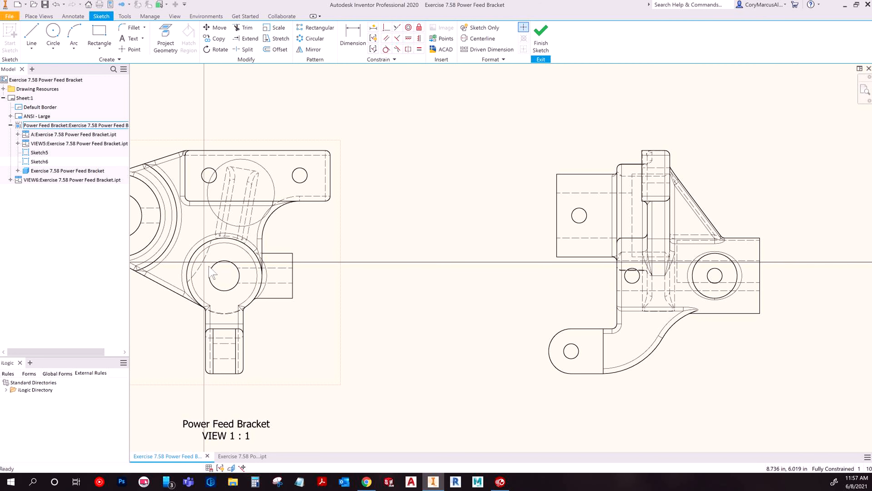
key("ctrl+z")
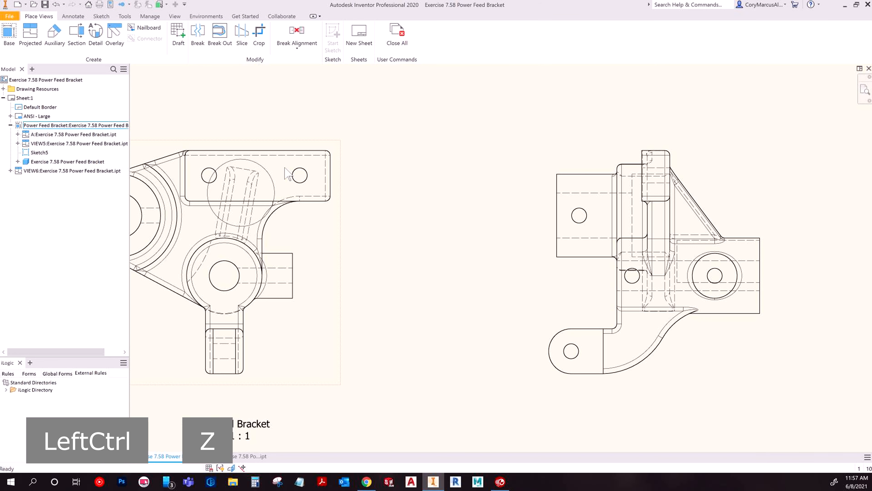
Step: Create a Break Out in the front view from the circle profile, with depth From Point 0.000 at the rib's upper corner
left_click(311, 217)
middle_click_drag(275, 251, 327, 251)
scroll(240, 158, "up", 3)
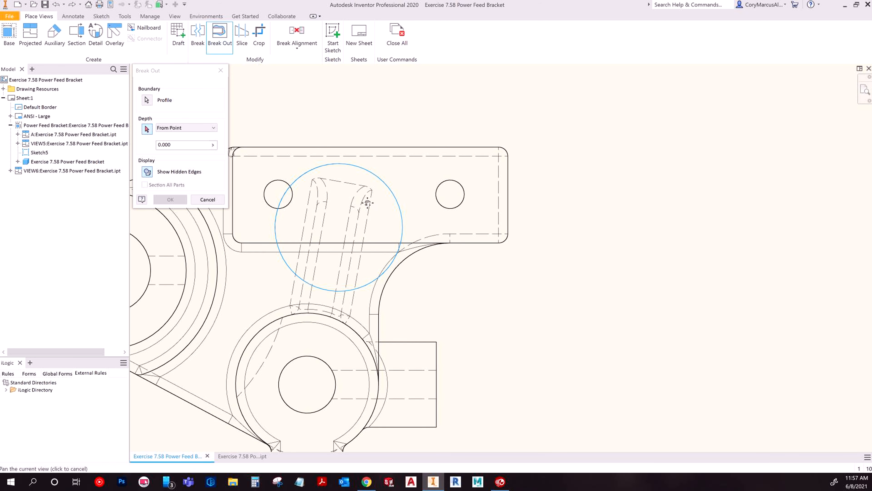
left_click(177, 129)
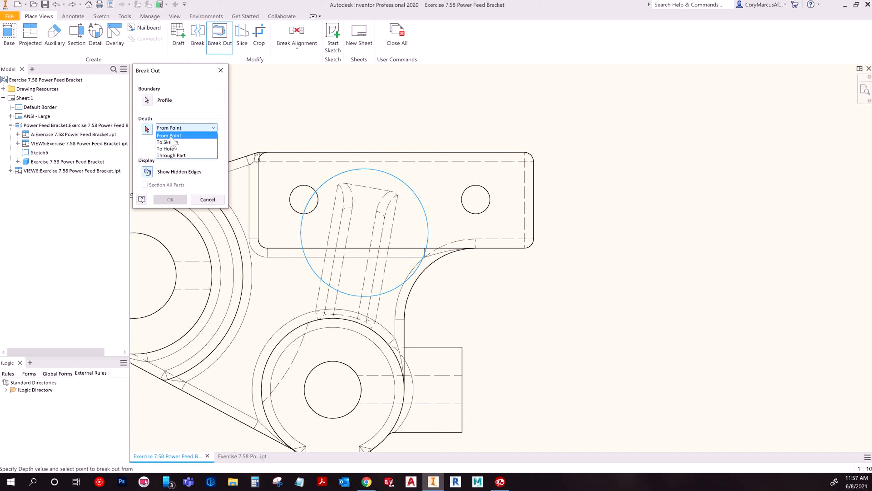
left_click(181, 135)
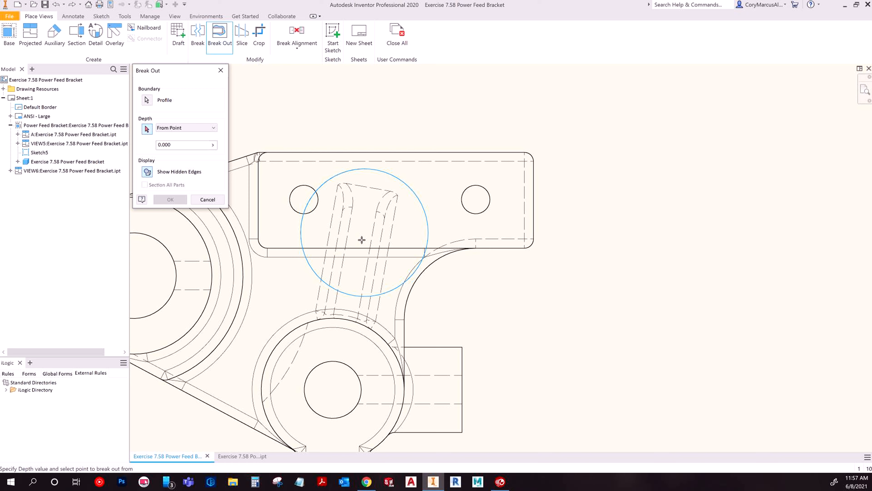
left_click(346, 183)
left_click(171, 199)
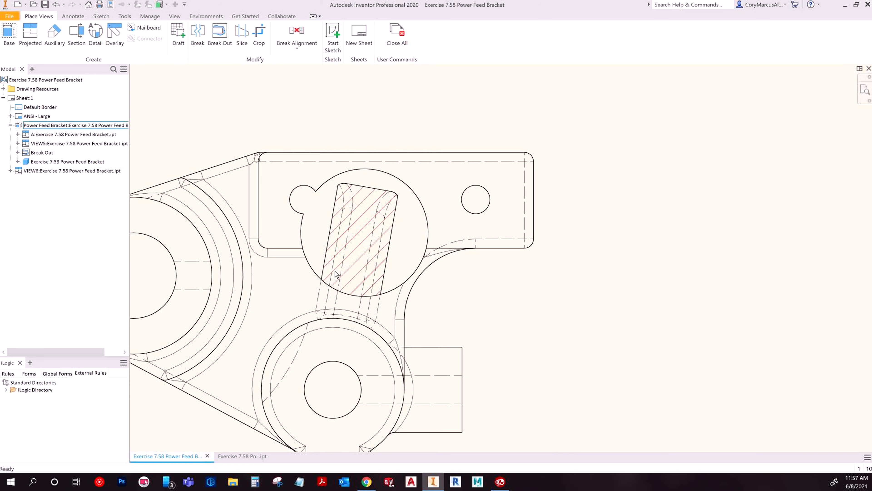
Step: Dimension the width of the sectioned rib between its two slanted edges, placing the dimension above the mounting plate
scroll(450, 217, "down", 3)
middle_click_drag(481, 241, 213, 247)
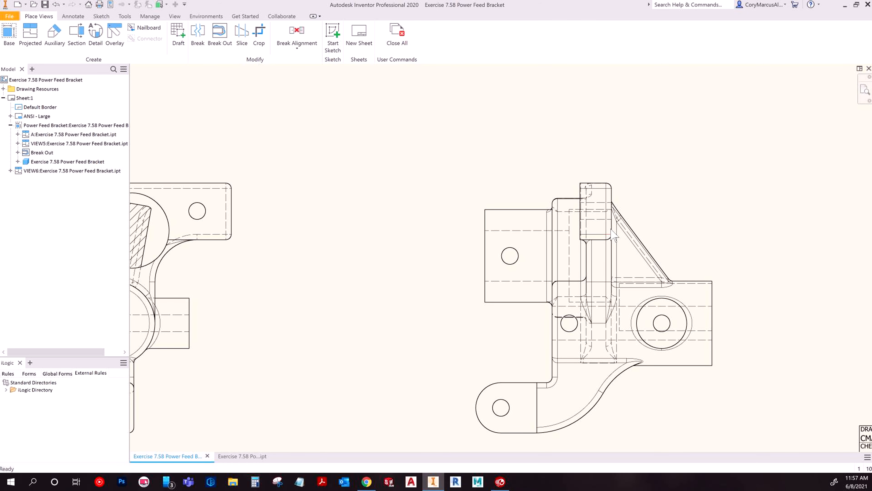
middle_click_drag(382, 260, 615, 227)
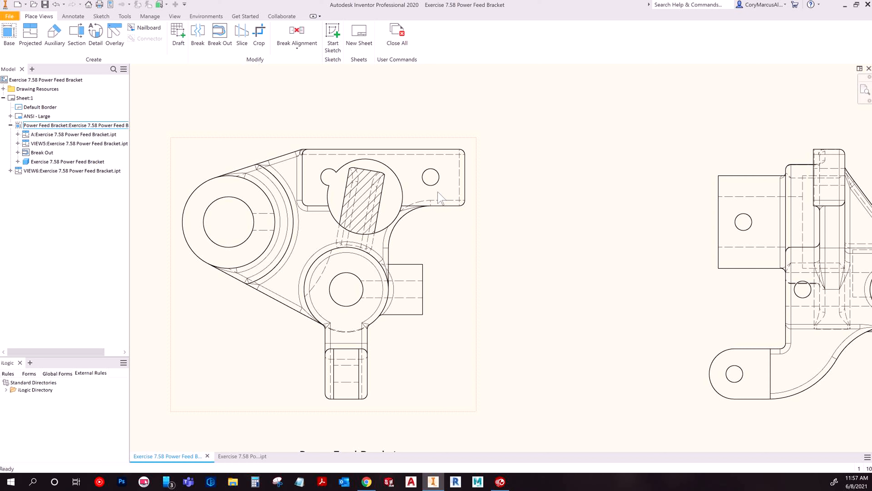
middle_click_drag(432, 226, 424, 237)
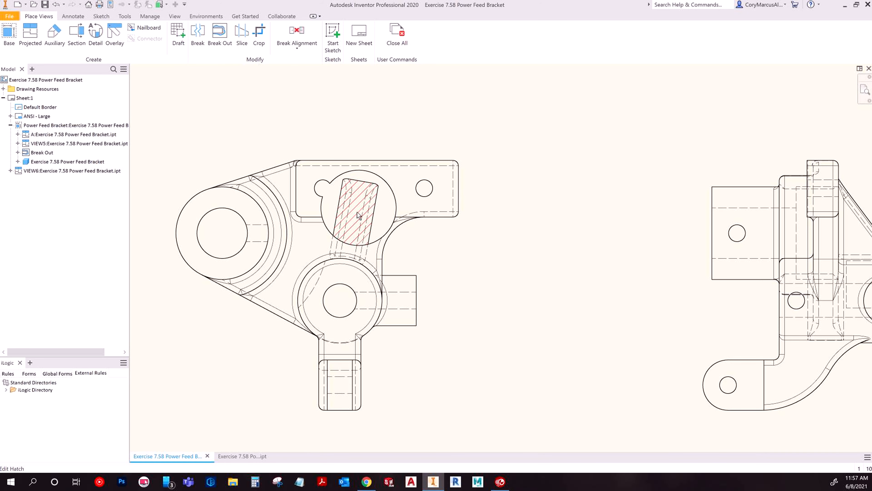
middle_click_drag(363, 204, 373, 218)
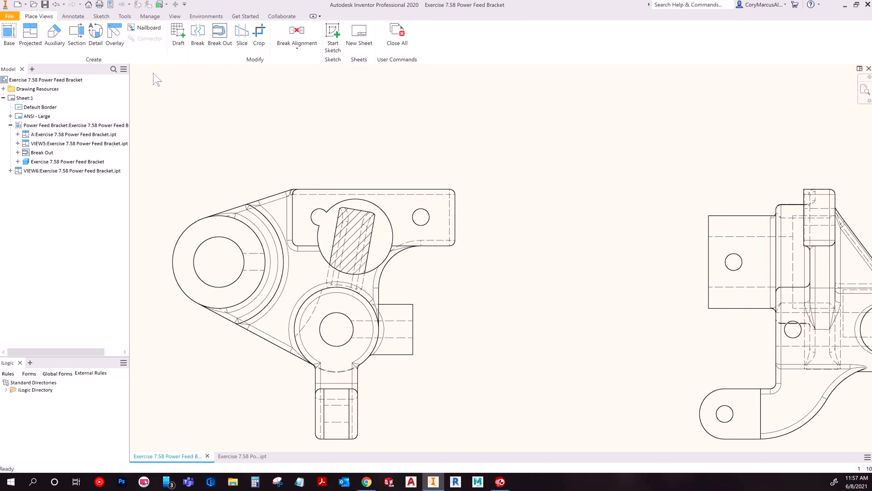
left_click(73, 16)
left_click(27, 37)
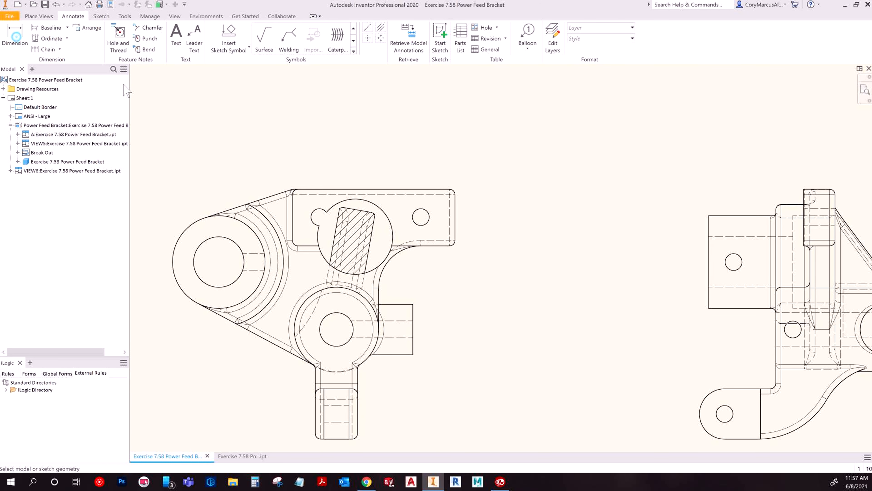
scroll(354, 198, "up", 4)
left_click(320, 260)
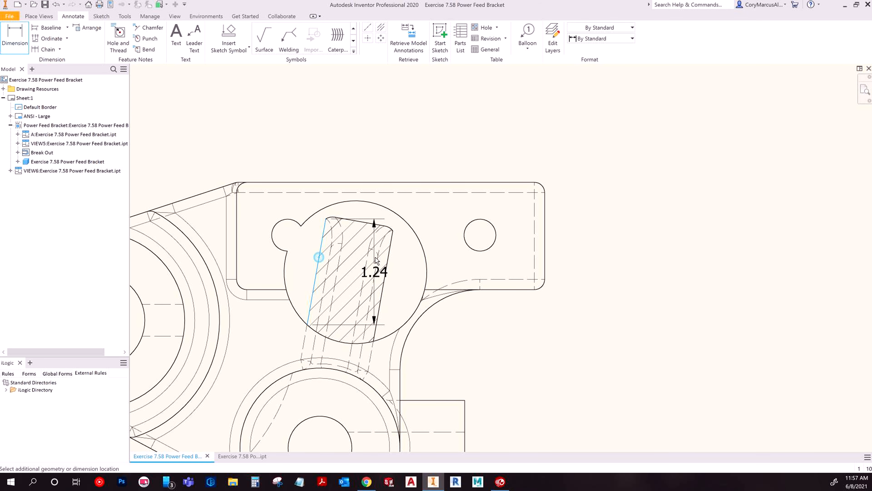
left_click(392, 254)
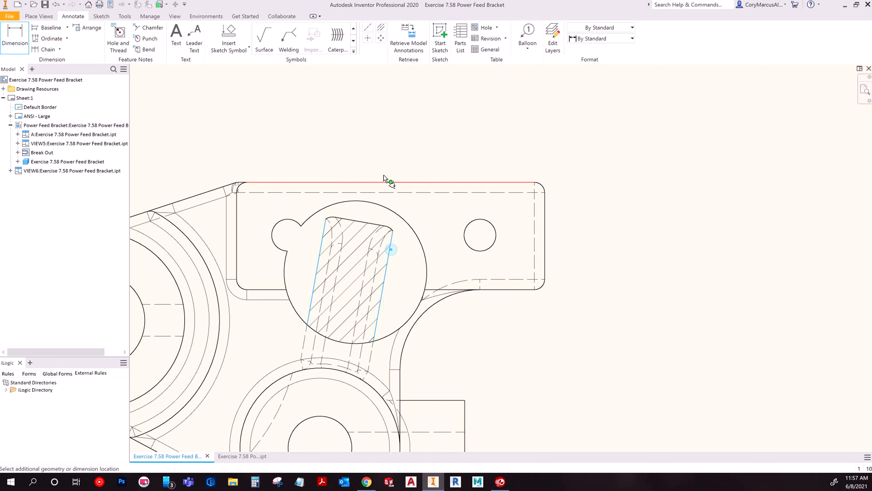
left_click(383, 151)
key("1")
key("Escape")
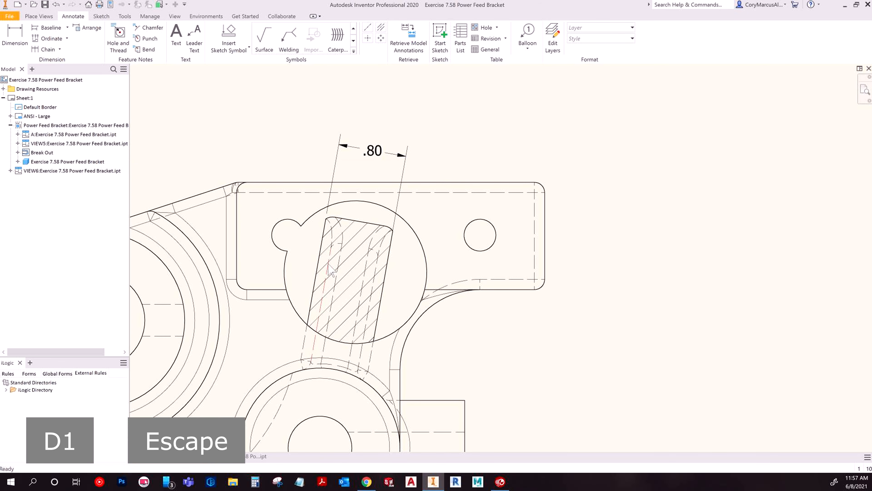
Step: Undo the rib width dimension and the break-out, and delete the circle sketch from the front view
scroll(330, 269, "up", 3)
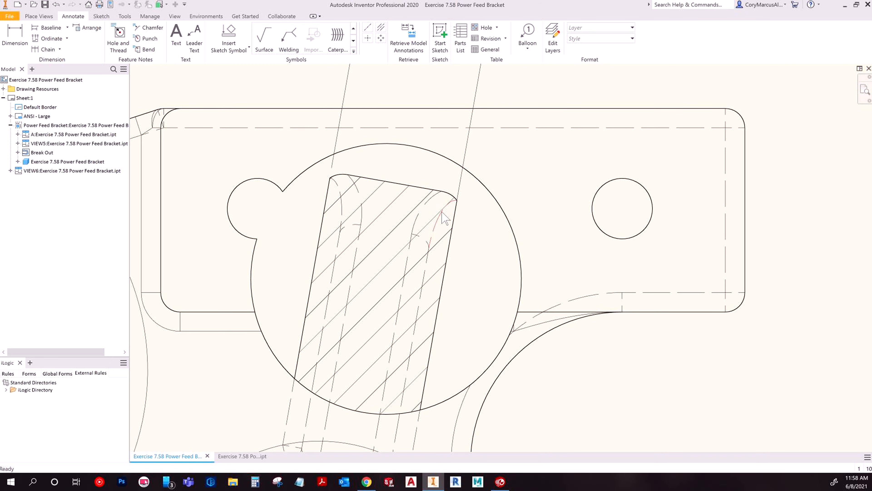
scroll(444, 230, "down", 5)
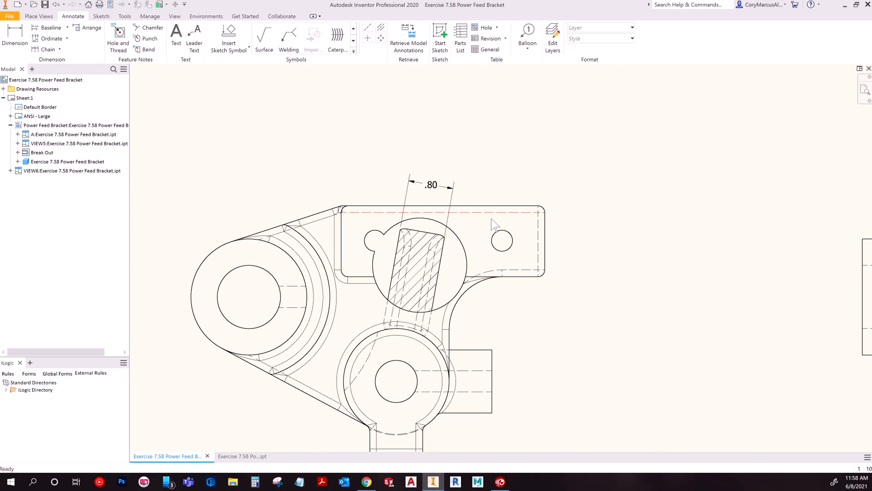
key("ctrl+z")
key("ctrl+z")
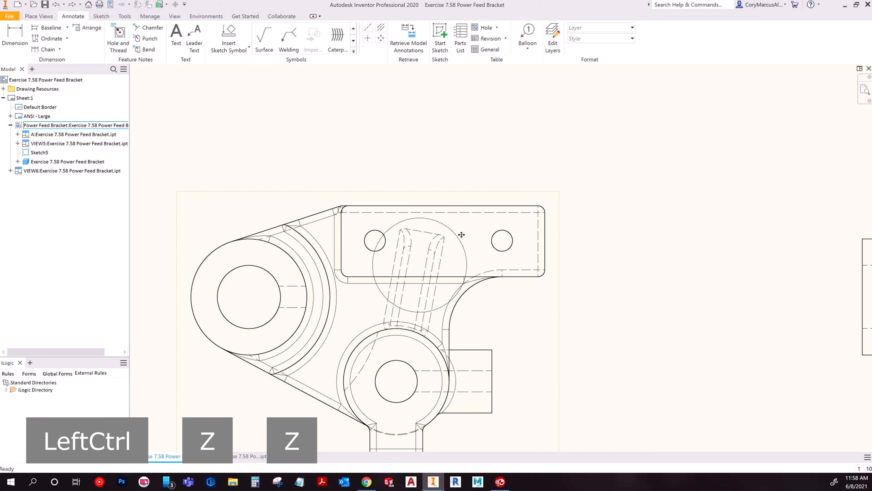
left_click(452, 233)
key("Delete")
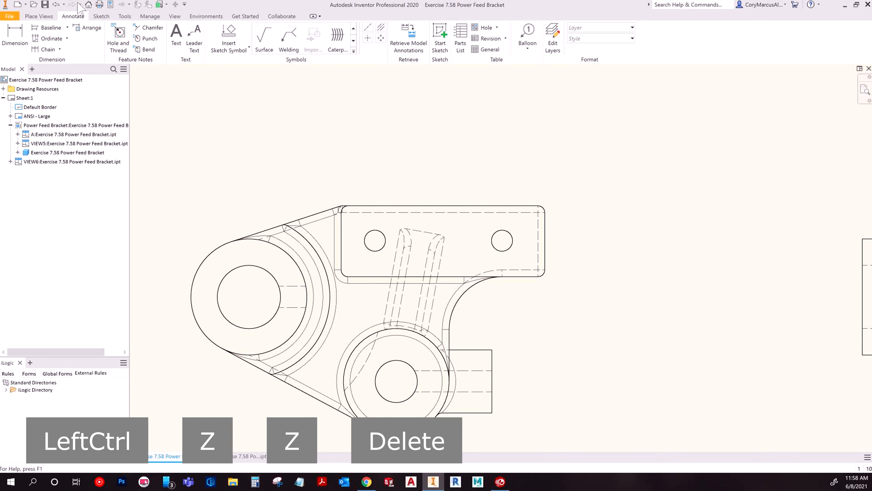
Step: Try breaking the side view's alignment with the front view, and undo the change
left_click(34, 18)
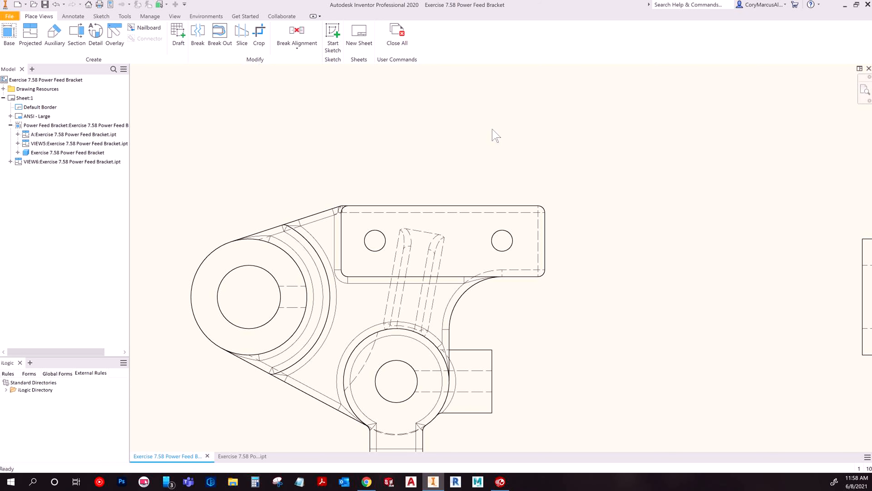
key("Home")
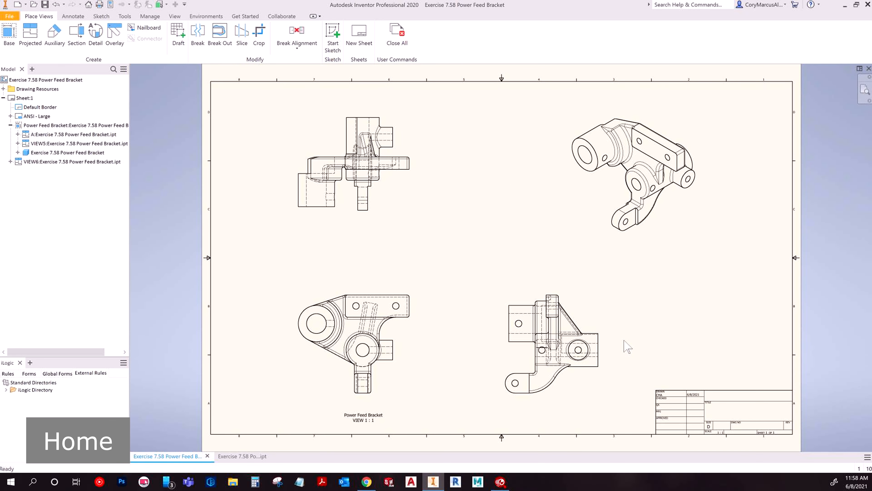
right_click(593, 297)
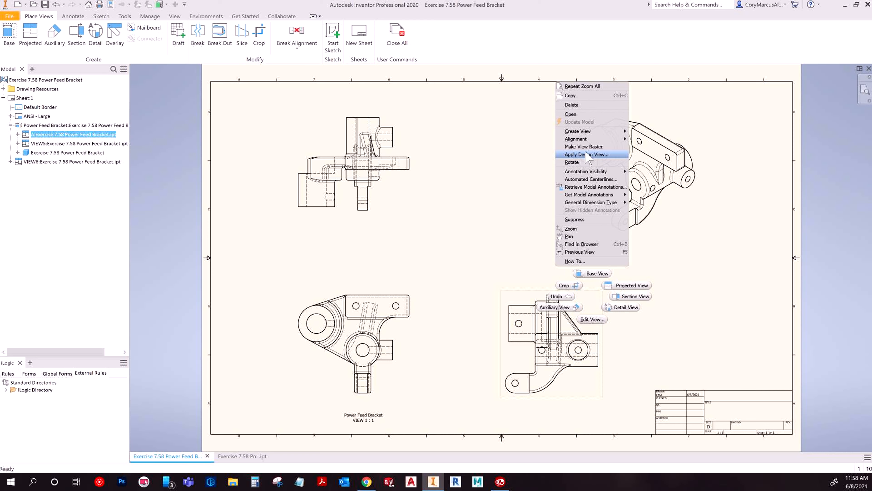
key("Escape")
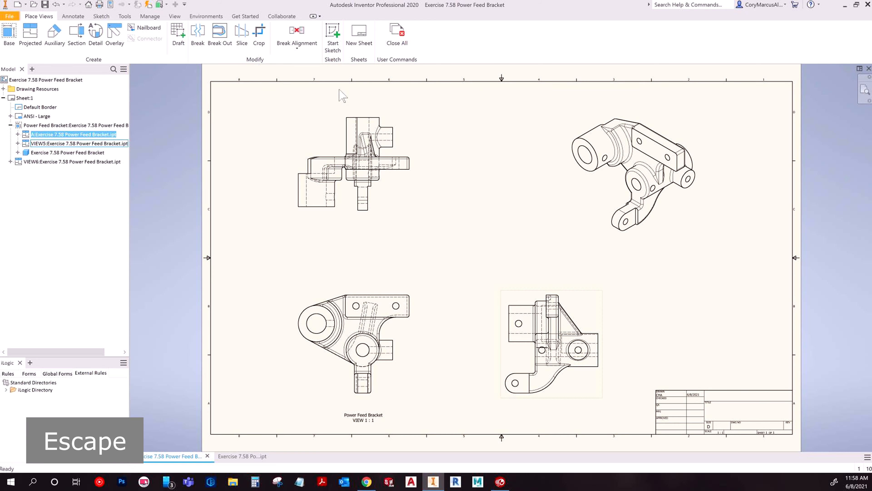
left_click(297, 47)
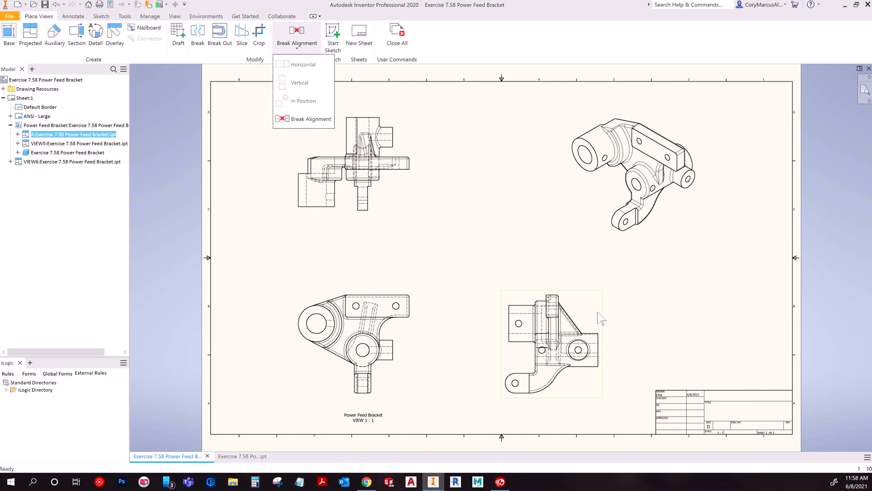
key("Escape")
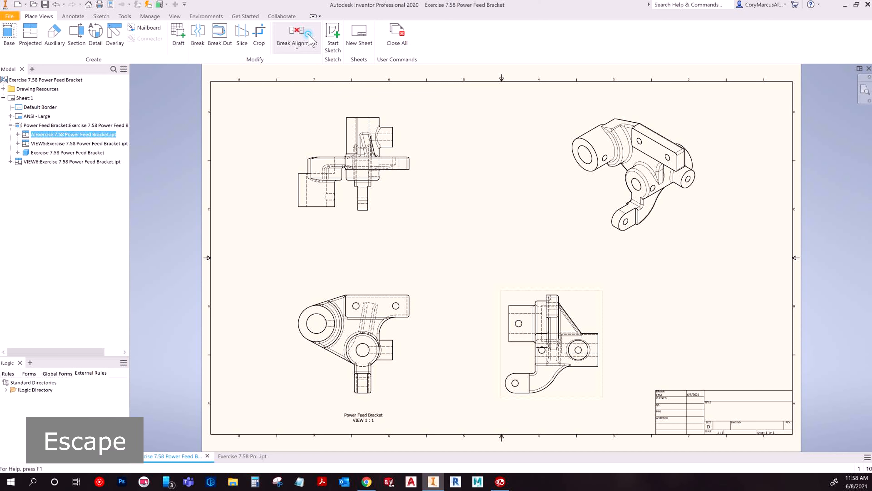
left_click(304, 118)
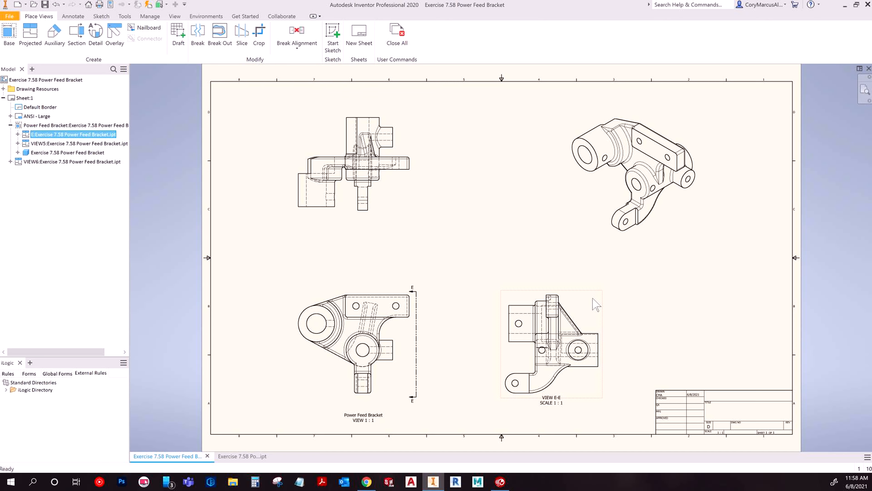
left_click(603, 294)
key("ctrl+z")
key("ctrl+z")
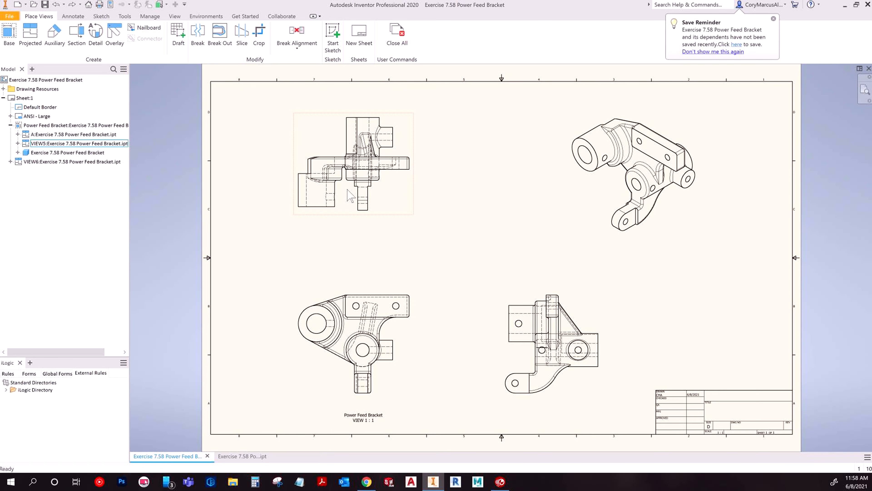
Step: Turn off Tangent Edges in the display options of the front view of the Power Feed Bracket
double_click(390, 290)
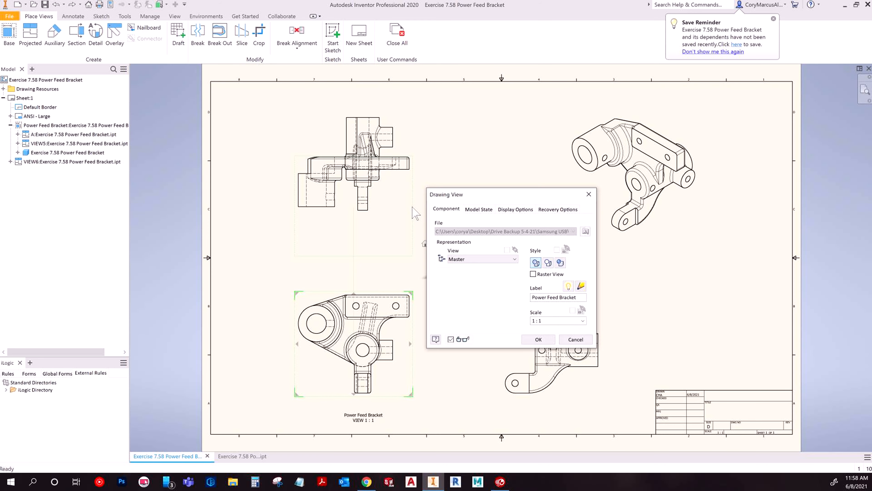
left_click(469, 210)
left_click(512, 208)
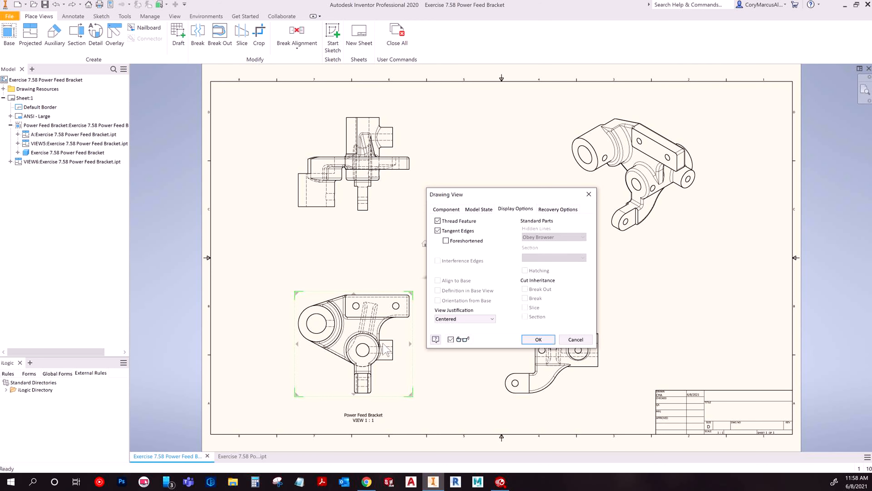
left_click(438, 231)
left_click(534, 343)
scroll(342, 318, "up", 3)
middle_click_drag(348, 283, 261, 212)
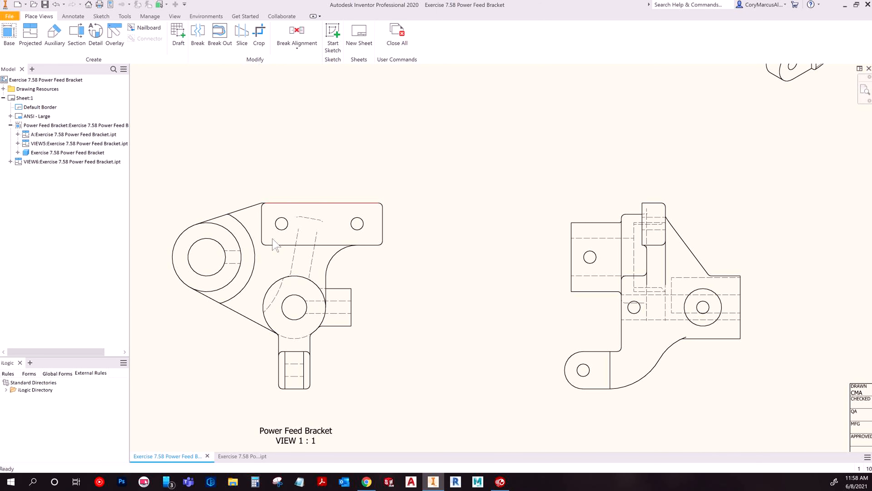
Step: Check the component settings of the front view and close them without making changes
left_click(372, 262)
double_click(355, 266)
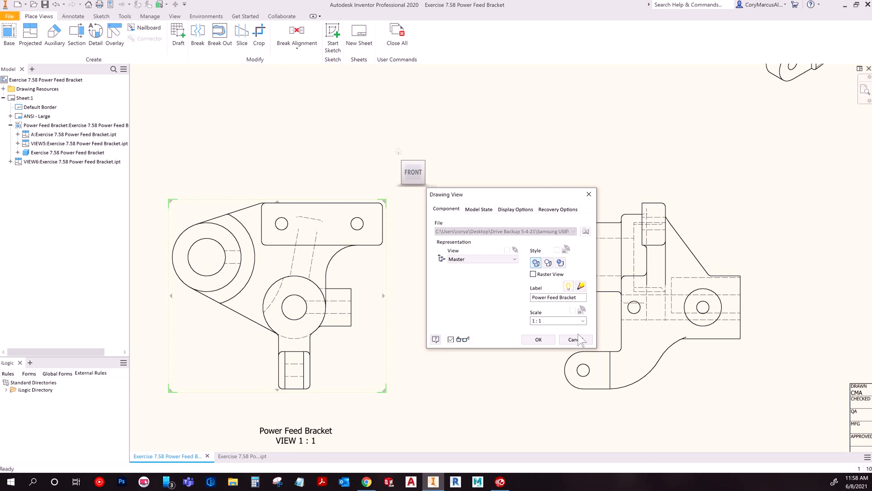
middle_click_drag(672, 184, 662, 199)
left_click(576, 340)
Step: Examine the tangent edges around the bosses and fillets in the isometric view and compare them with the front view
middle_click_drag(705, 230, 340, 414)
middle_click_drag(448, 272, 438, 321)
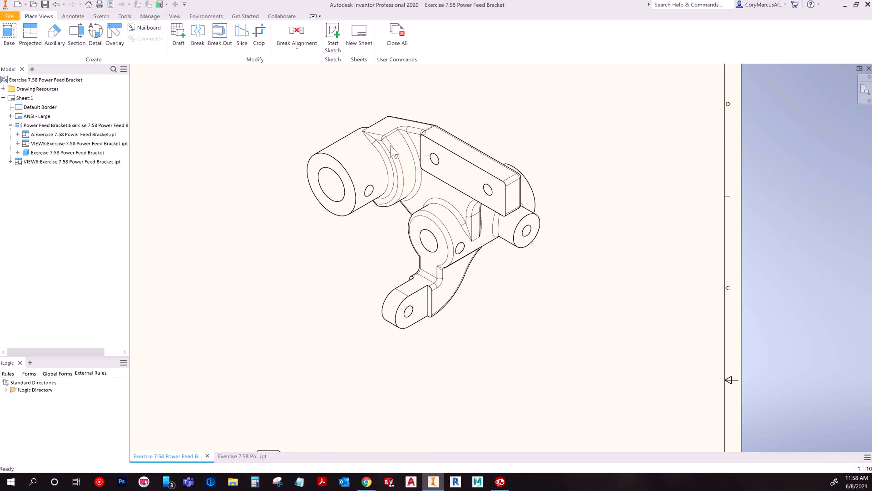
scroll(376, 164, "down", 5)
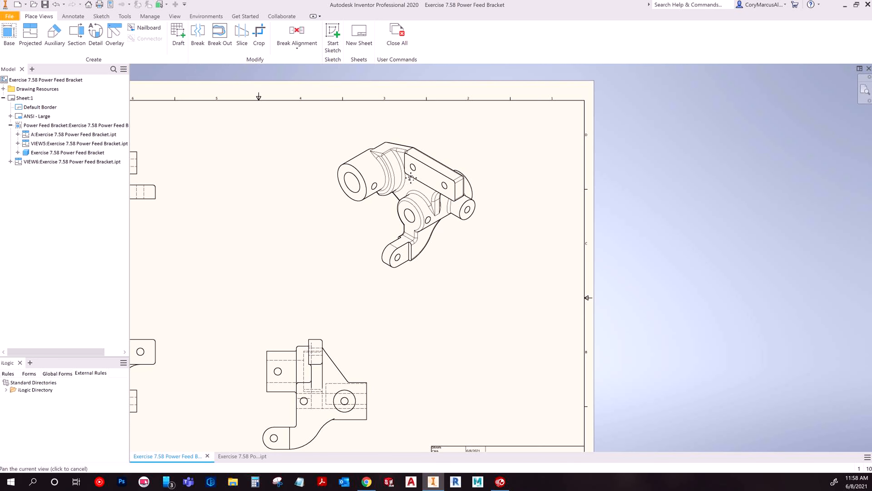
scroll(365, 271, "up", 3)
scroll(450, 187, "down", 3)
scroll(388, 153, "up", 5)
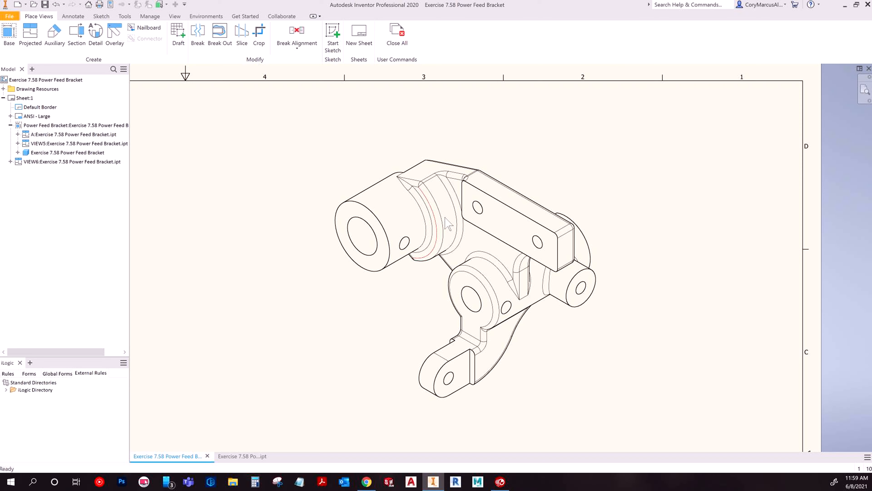
scroll(429, 202, "up", 3)
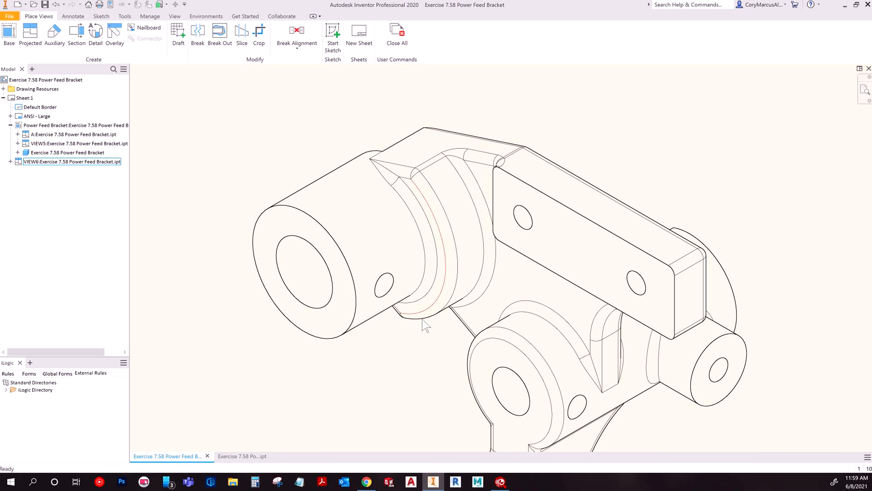
scroll(578, 219, "down", 3)
middle_click_drag(579, 220, 739, 70)
middle_click_drag(381, 248, 609, 127)
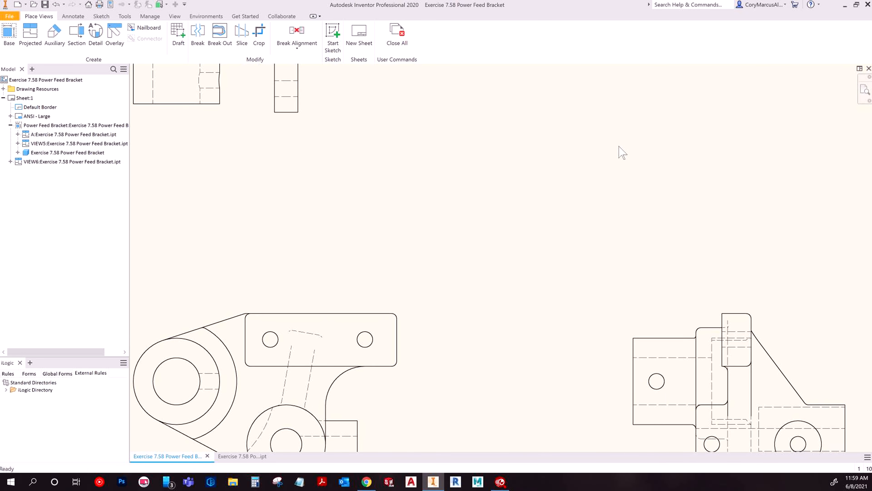
middle_click_drag(357, 306, 376, 186)
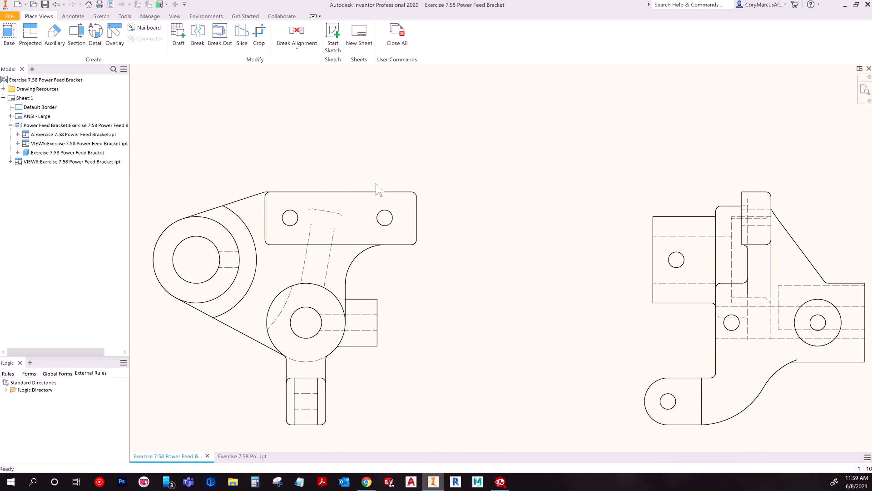
Step: Review the model state, display and recovery options of the front view, and leave them unchanged
double_click(410, 273)
left_click(505, 210)
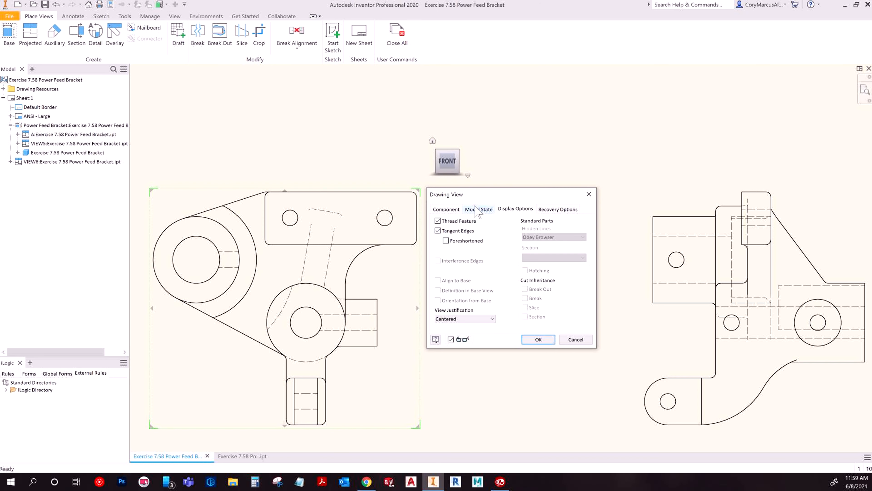
left_click(482, 209)
left_click(511, 209)
left_click(546, 203)
left_click(551, 210)
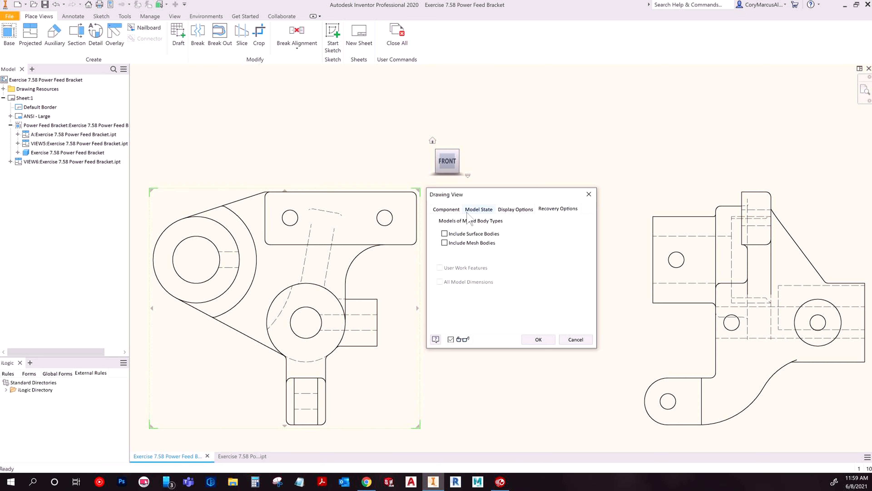
left_click(520, 212)
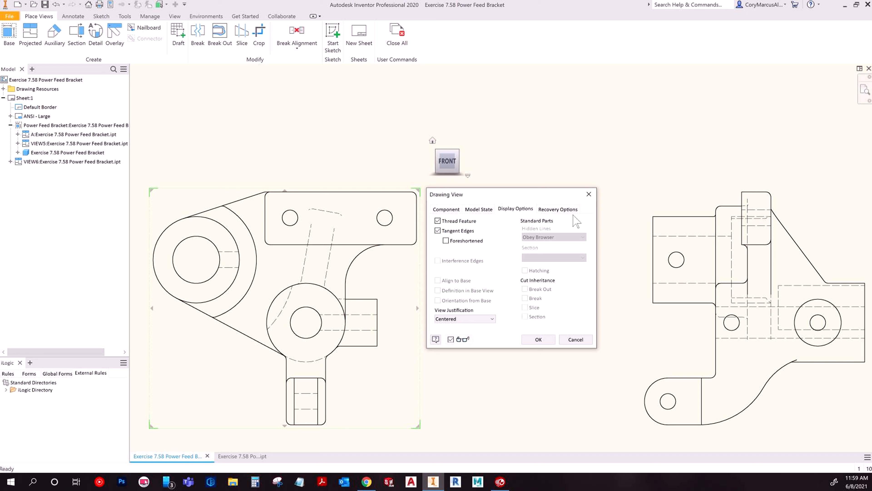
left_click(558, 209)
key("Escape")
key("Escape")
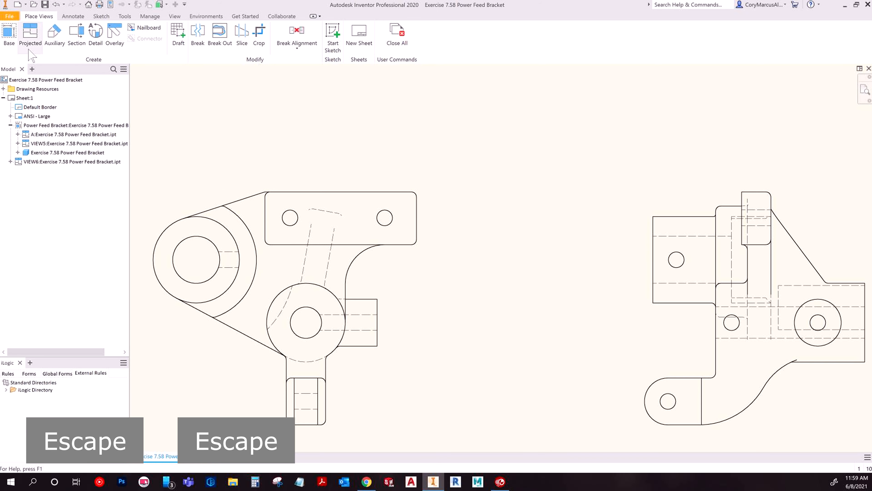
Step: Place a new 1:1 front base view with All Model Dimensions included, and move it above the title block
left_click(9, 34)
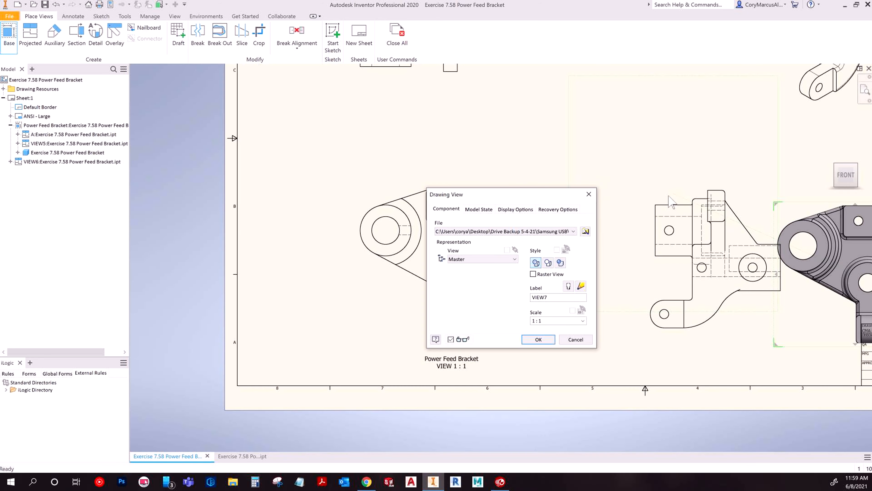
left_click(516, 209)
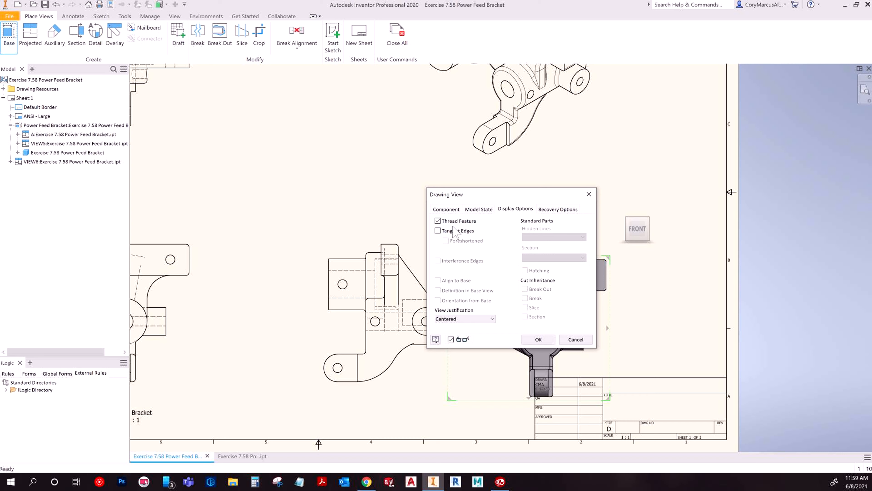
left_click(473, 210)
left_click(434, 208)
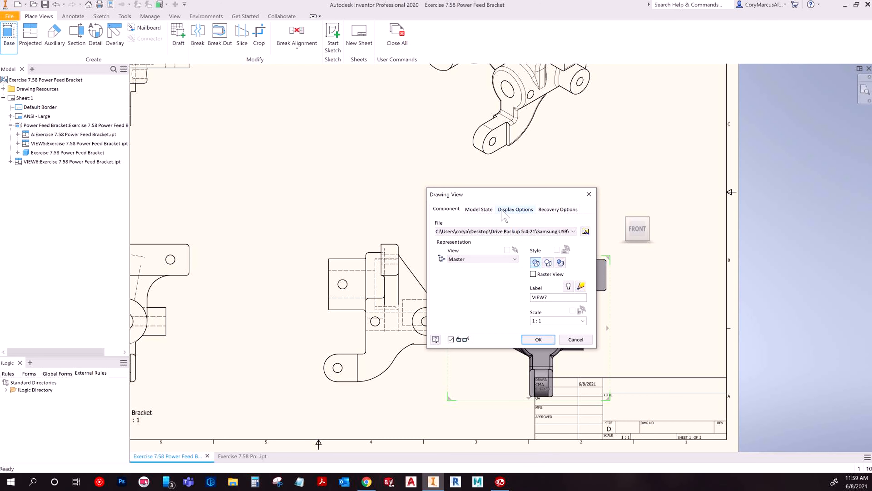
left_click(552, 209)
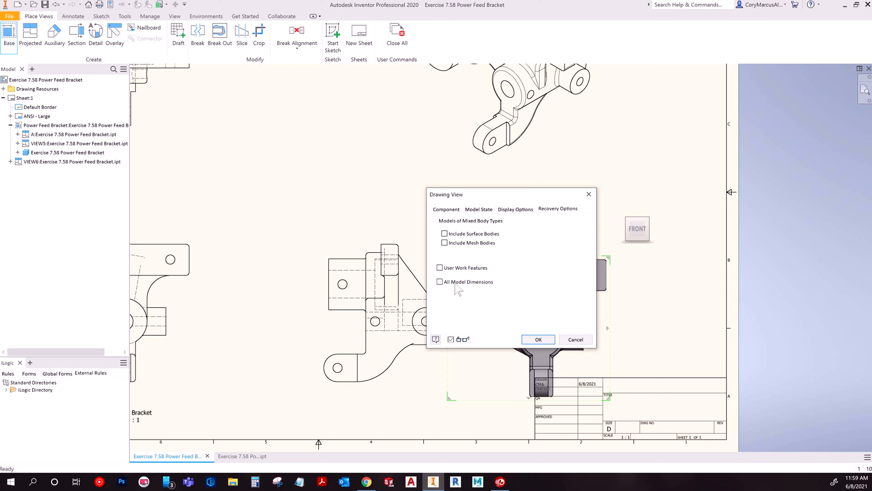
left_click(474, 284)
left_click(538, 339)
left_click_drag(654, 305, 690, 279)
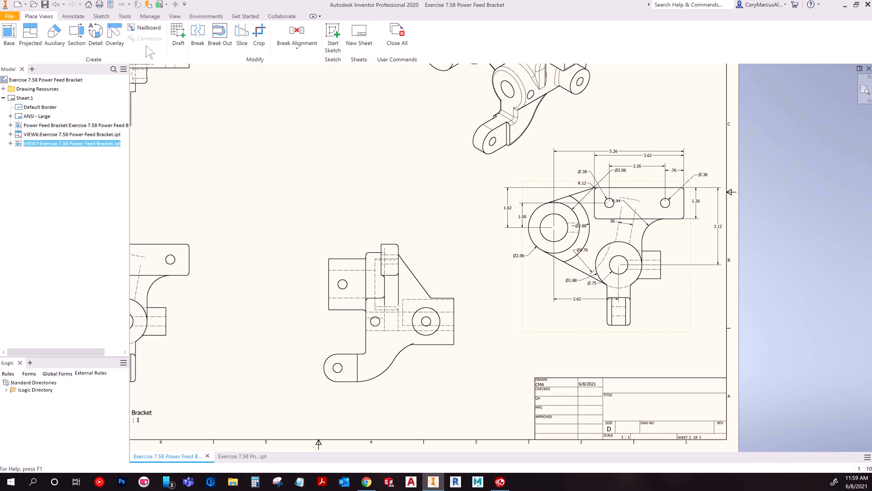
Step: Dimension the horizontal length of the large boss in the side view, placing the dimension above its upper edge
left_click(73, 16)
left_click(25, 46)
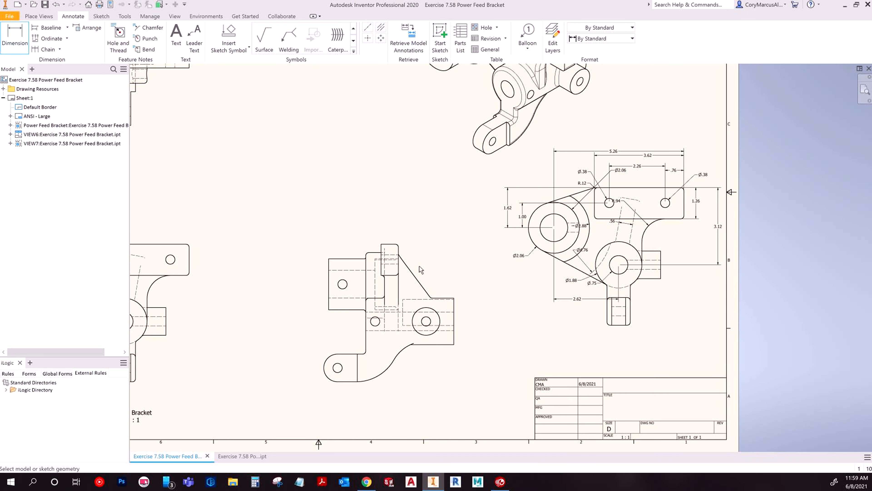
left_click(358, 258)
left_click(362, 225)
scroll(415, 220, "up", 3)
middle_click_drag(417, 218, 225, 240)
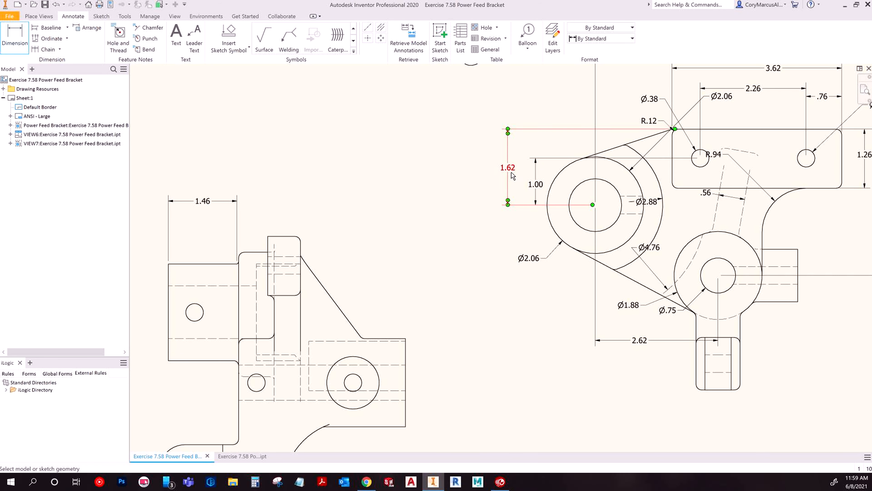
Step: Compare the format of the retrieved 1.62 model dimension with the side view's boss length dimension, and delete the boss length dimension
key("Escape")
left_click(510, 167)
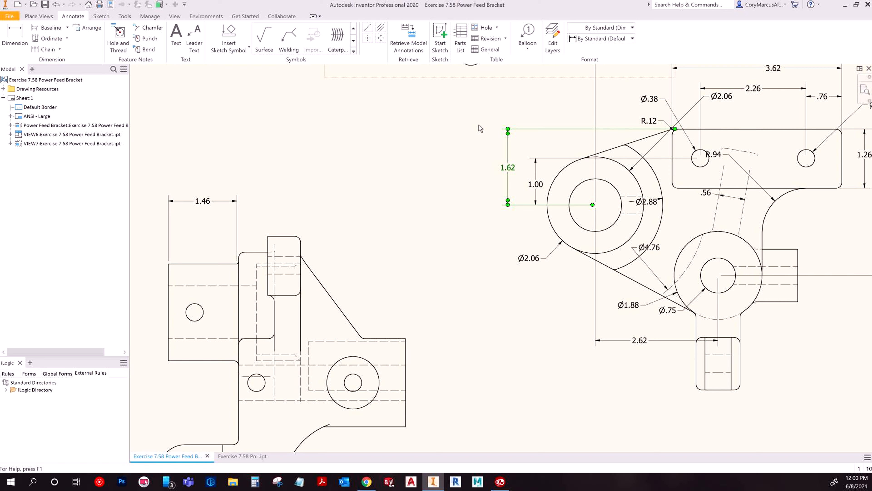
left_click(216, 206)
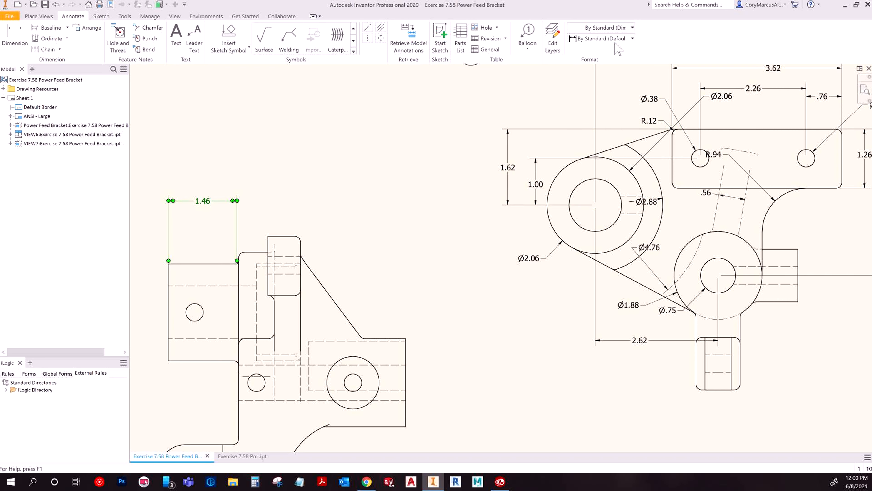
left_click(314, 176)
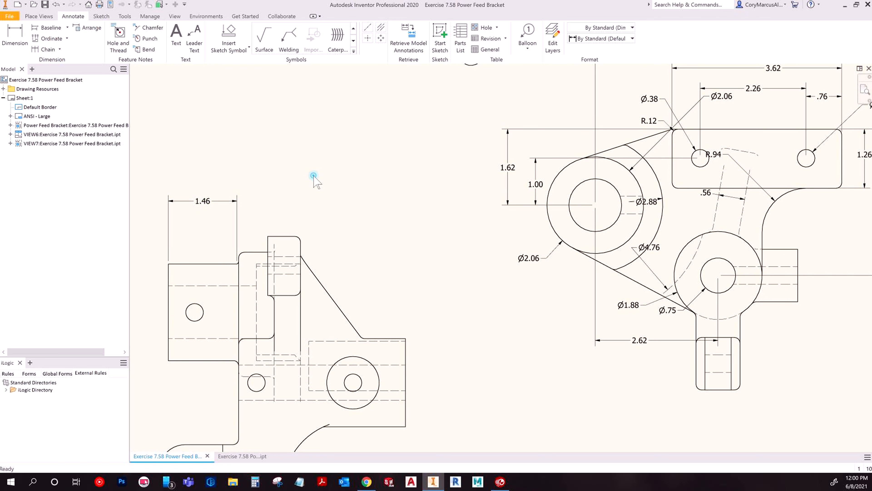
left_click(227, 210)
key("Delete")
Step: Move the Ø2.88 dimension in the new front view out of the large boss to the open space below it
scroll(378, 210, "up", 3)
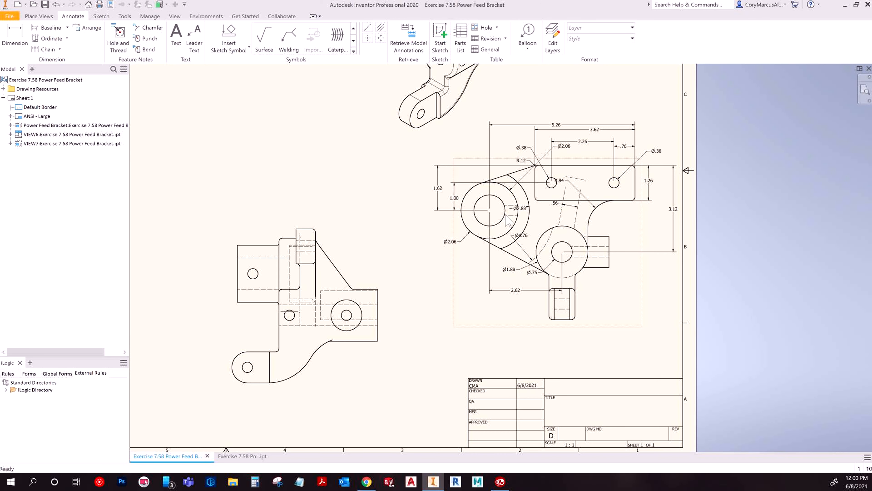
scroll(534, 202, "up", 3)
left_click_drag(511, 213, 395, 313)
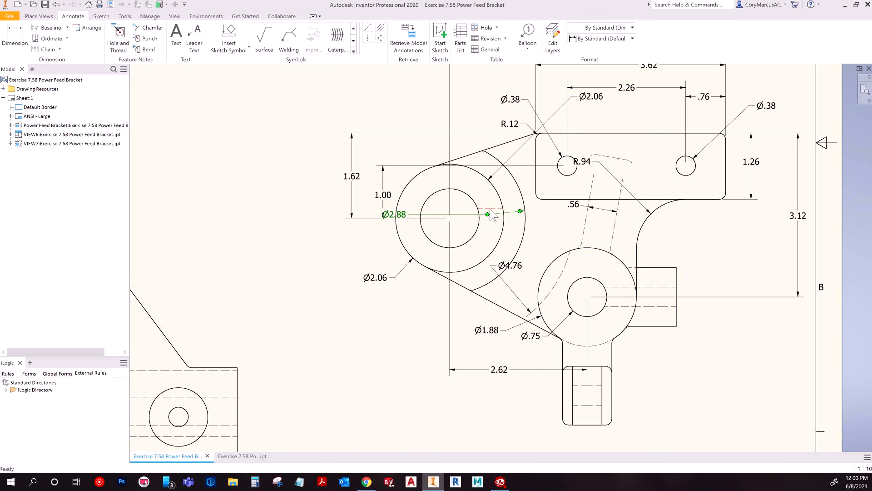
left_click_drag(490, 216, 439, 323)
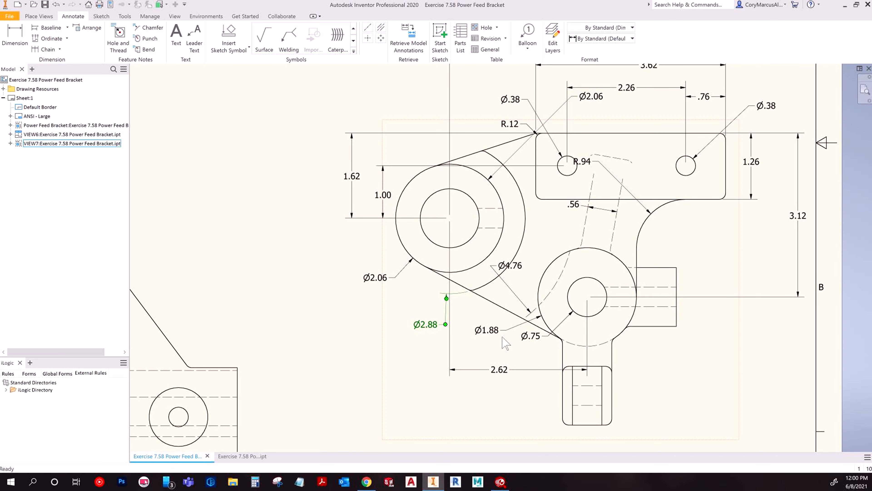
Step: Delete the front view with the retrieved model dimensions above the title block
scroll(585, 259, "down", 2)
scroll(347, 305, "up", 1)
scroll(269, 313, "down", 1)
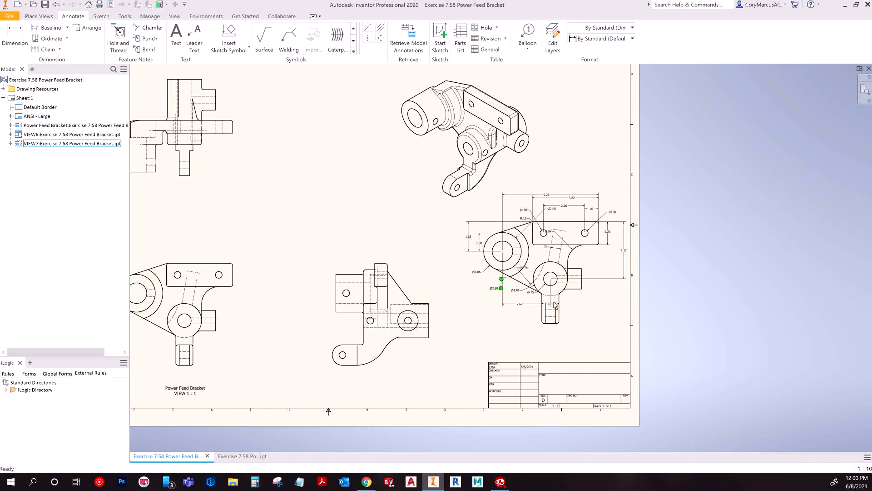
left_click(588, 306)
key("Delete")
key("Return")
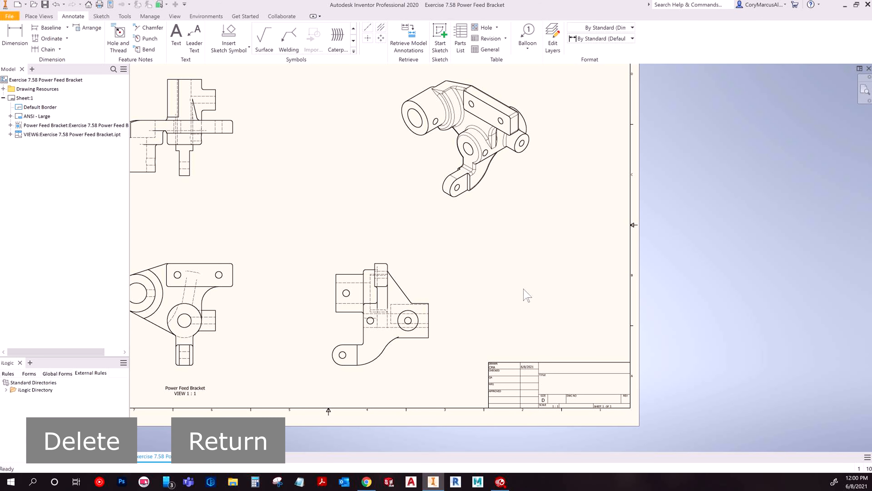
middle_click_drag(521, 293, 640, 289)
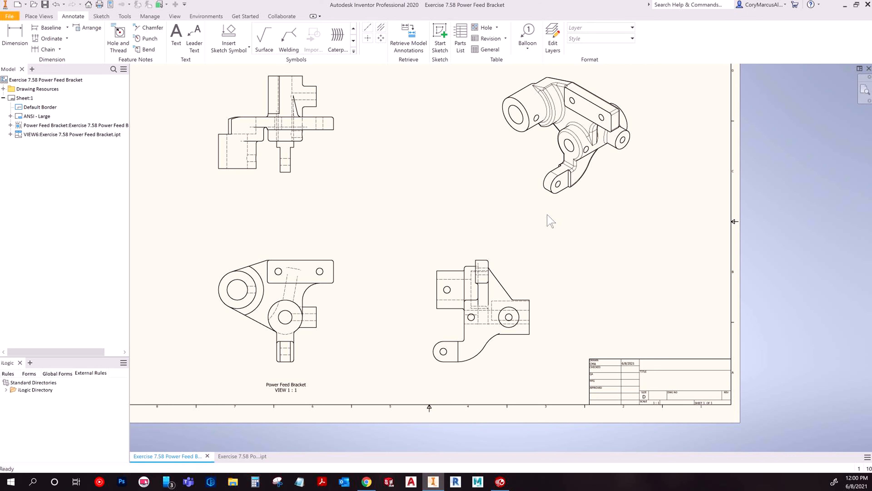
Step: Dimension the straight upper edge of the front view's mounting plate and the diameter of the plate's right hole
key("d")
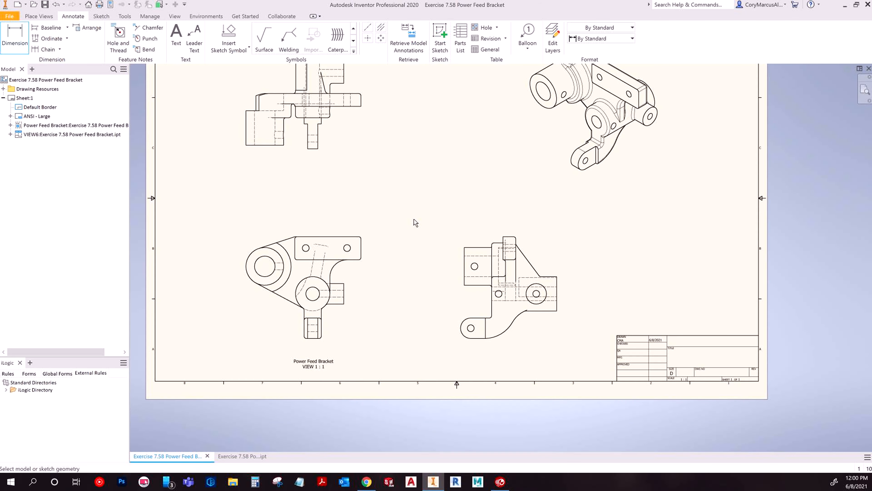
scroll(341, 233, "up", 3)
left_click(369, 247)
left_click(376, 202)
key("space")
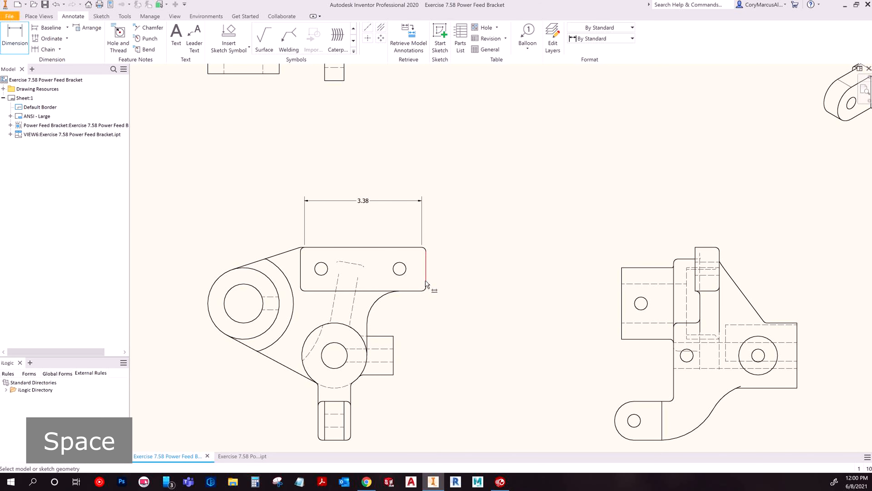
left_click(406, 277)
left_click(395, 226)
Step: Dimension the perpendicular width of the hidden slanted rib in the front view, placing it just above the plate
key("space")
left_click(354, 301)
left_click(333, 295)
left_click(345, 235)
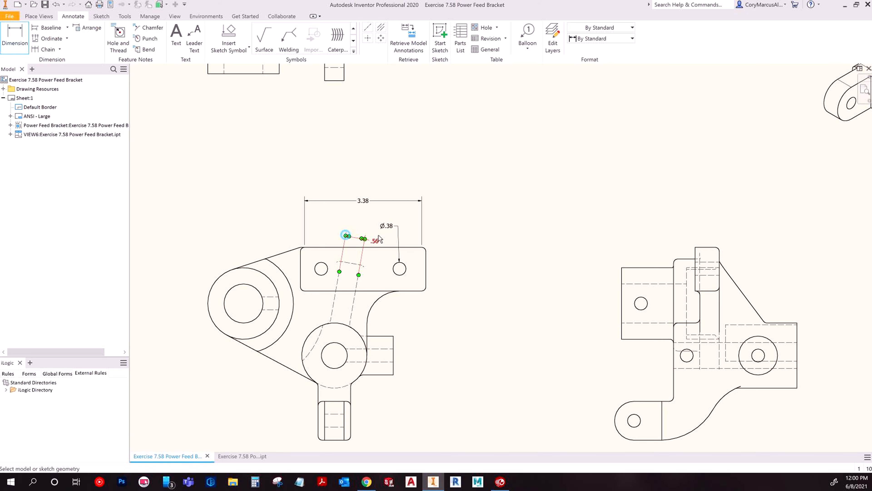
key("Escape")
key("Escape")
scroll(445, 221, "down", 5)
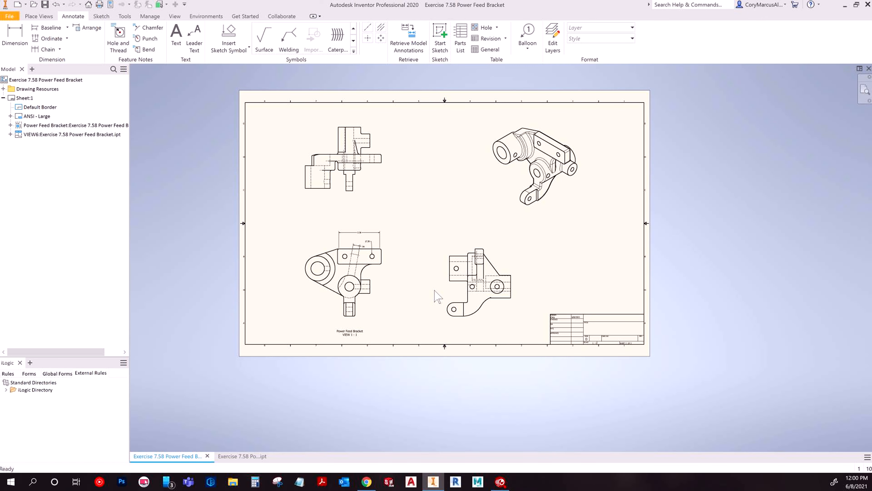
scroll(394, 242, "up", 3)
left_click(347, 225)
left_click(348, 242, "shift")
left_click(366, 304)
key("Delete")
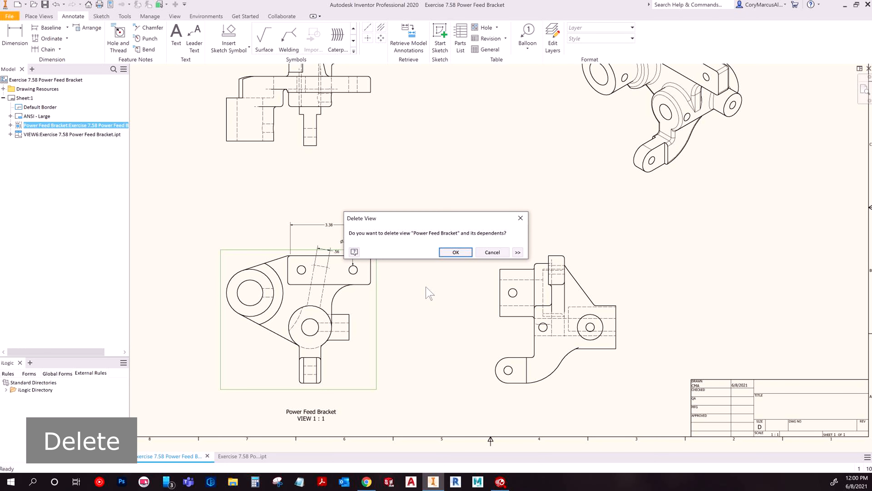
left_click(496, 252)
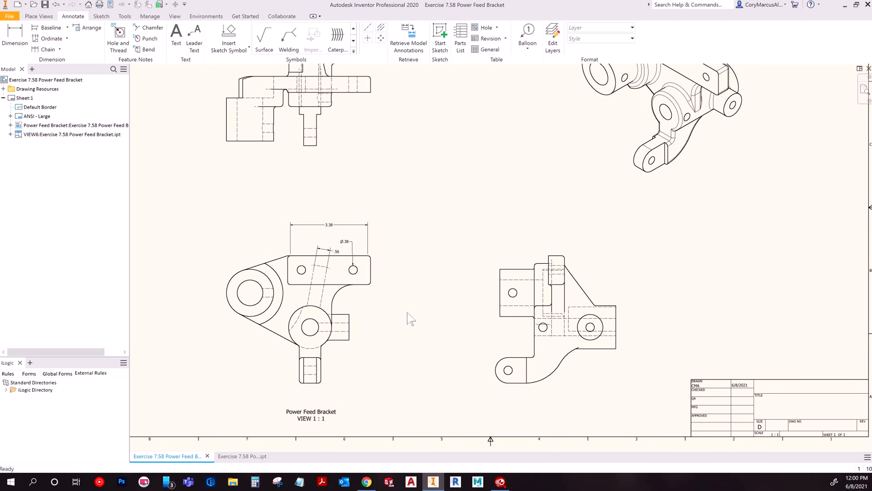
Step: Delete all dimensions attached to the front view while keeping the view itself
left_click_drag(413, 320, 227, 201)
left_click(163, 227)
left_click_drag(175, 189, 439, 416)
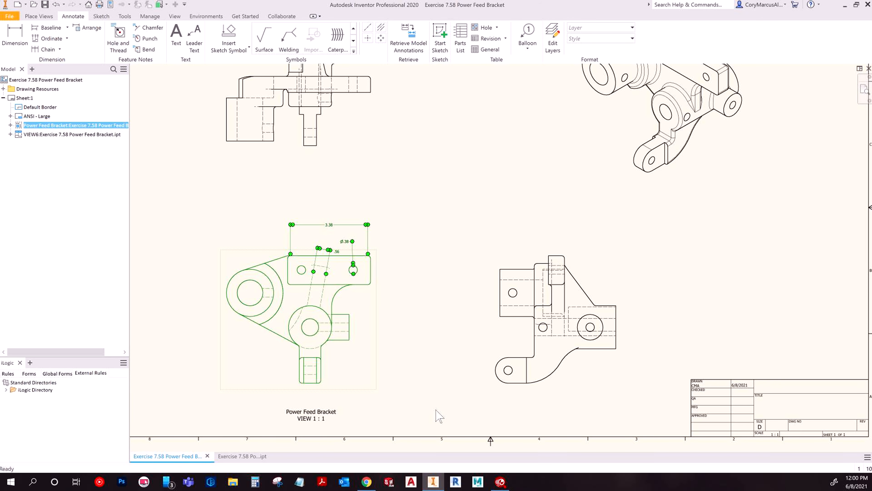
key("Delete")
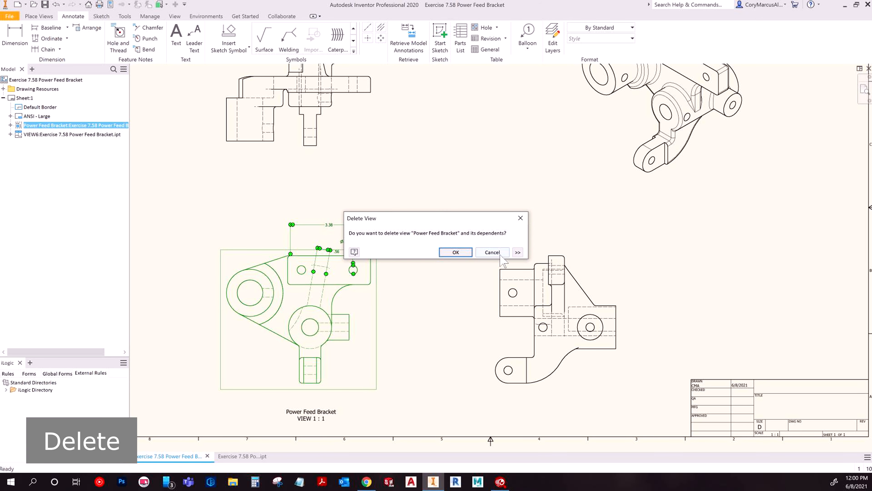
left_click(500, 255)
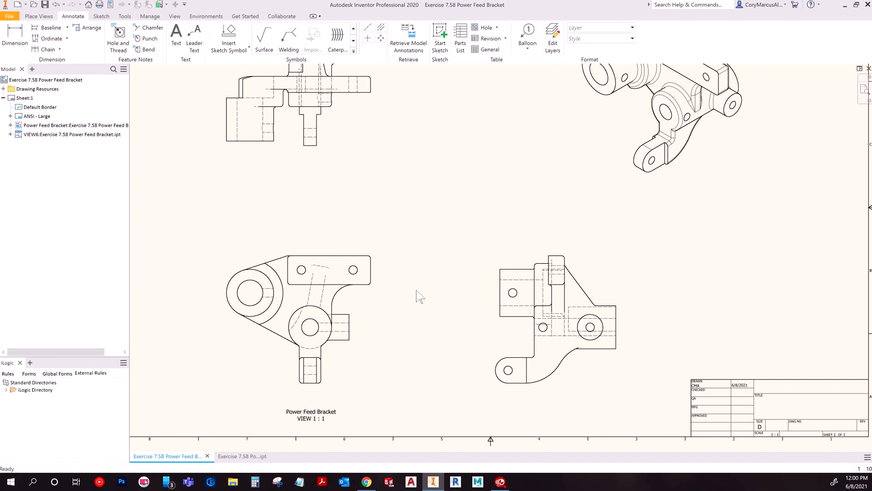
Step: Dimension the front view plate's upper edge length above it and the plate's height to its right
key("Home")
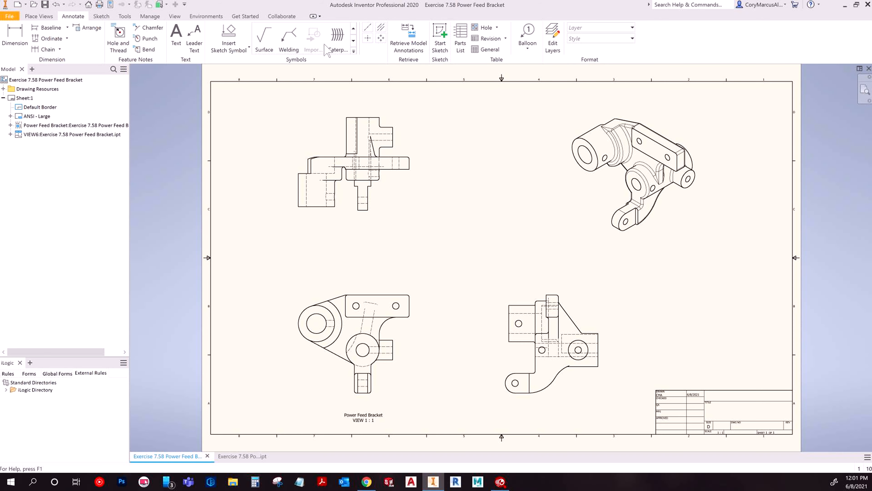
left_click(28, 38)
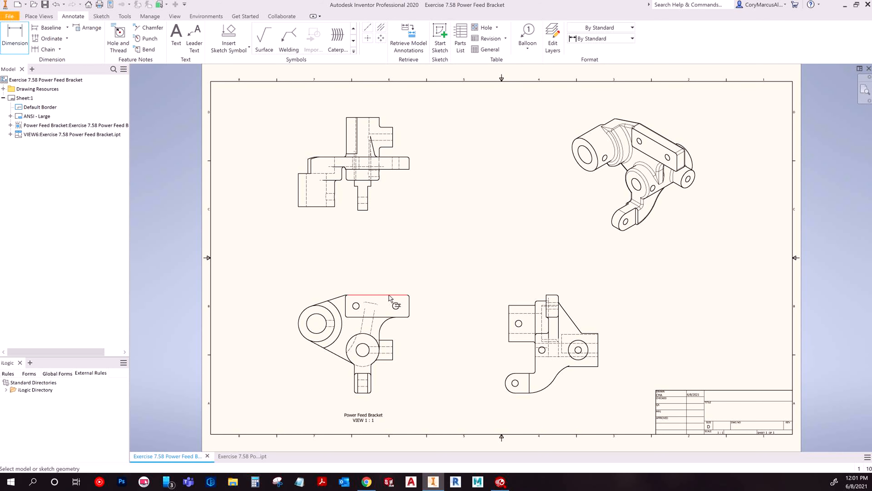
scroll(390, 298, "up", 3)
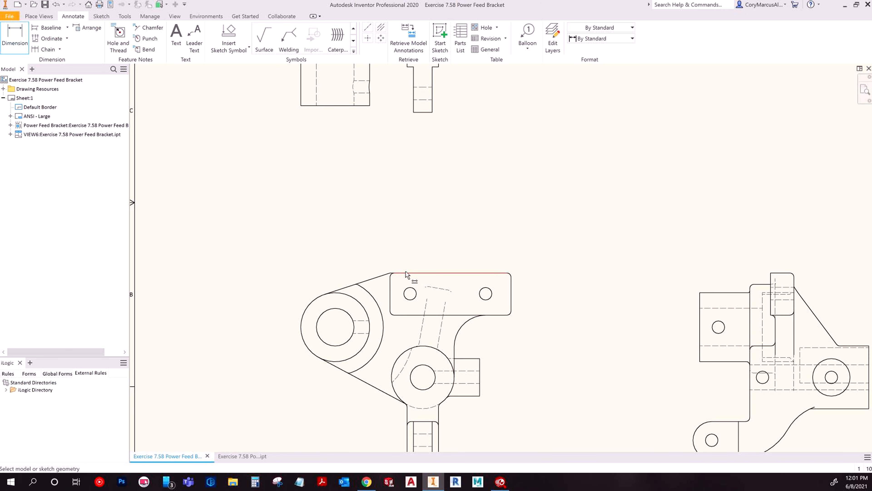
left_click(407, 273)
left_click(491, 274)
left_click(490, 314)
left_click(536, 294)
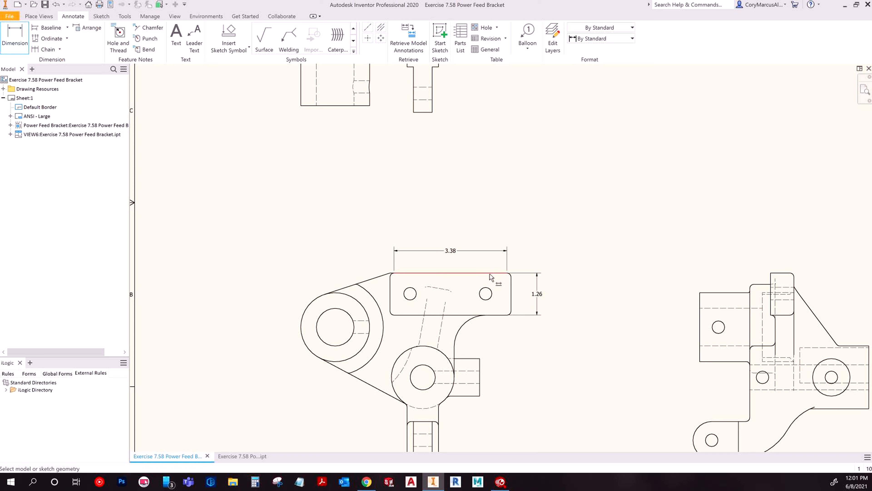
key("Escape")
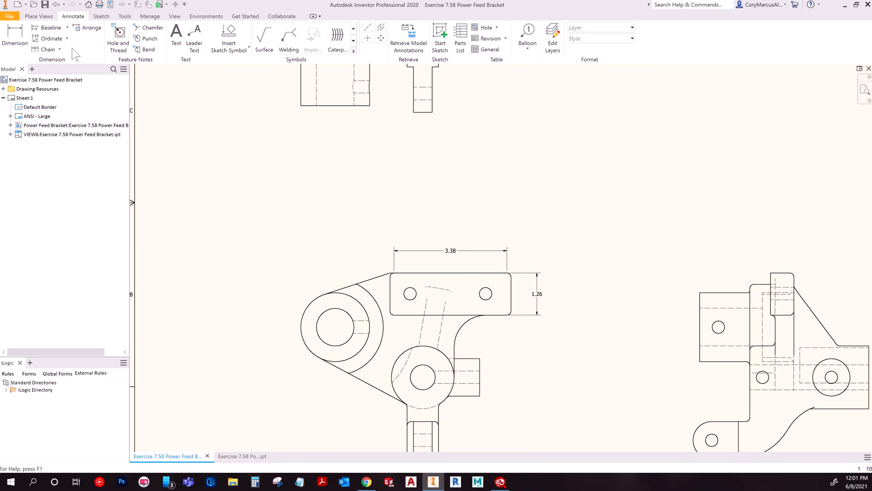
Step: Start baseline dimensioning in the side view from the large boss's upper edge to the lower lug's bottom edge, placed left of the boss
left_click(48, 30)
scroll(398, 234, "down", 3)
middle_click_drag(393, 241, 416, 241)
scroll(431, 210, "up", 5)
middle_click_drag(543, 237, 430, 210)
mouse_move(375, 181)
middle_mouse_down()
mouse_move(368, 136)
mouse_move(390, 109)
middle_mouse_up()
scroll(401, 120, "down", 2)
left_click(404, 120)
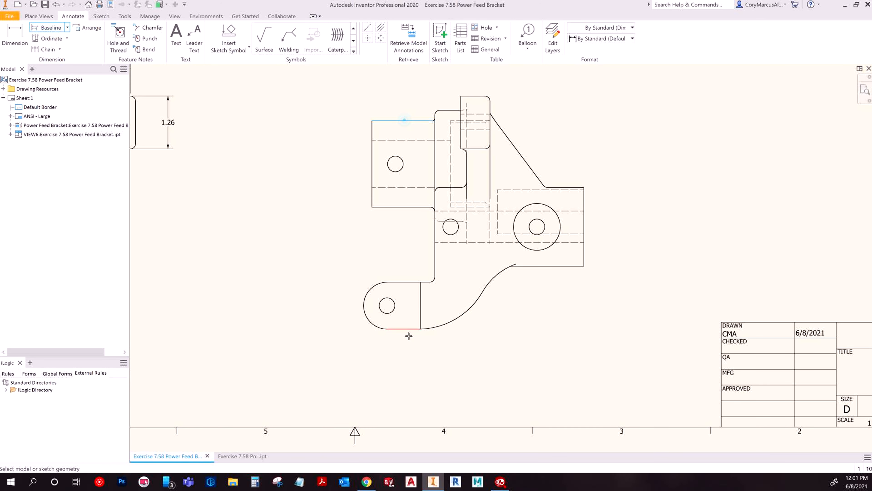
right_click(273, 214)
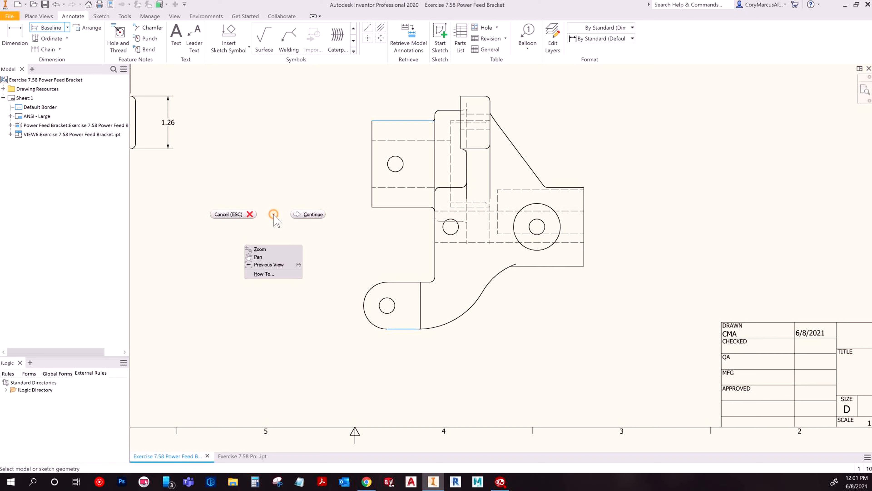
left_click(302, 214)
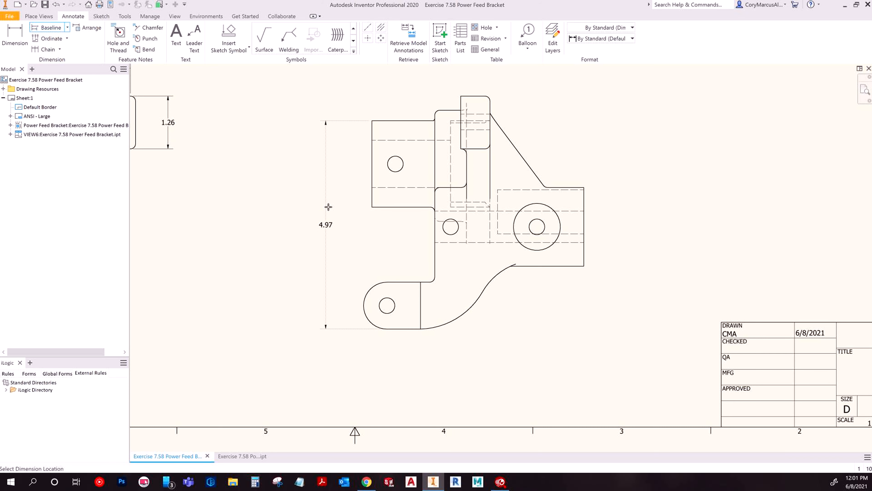
left_click(300, 205)
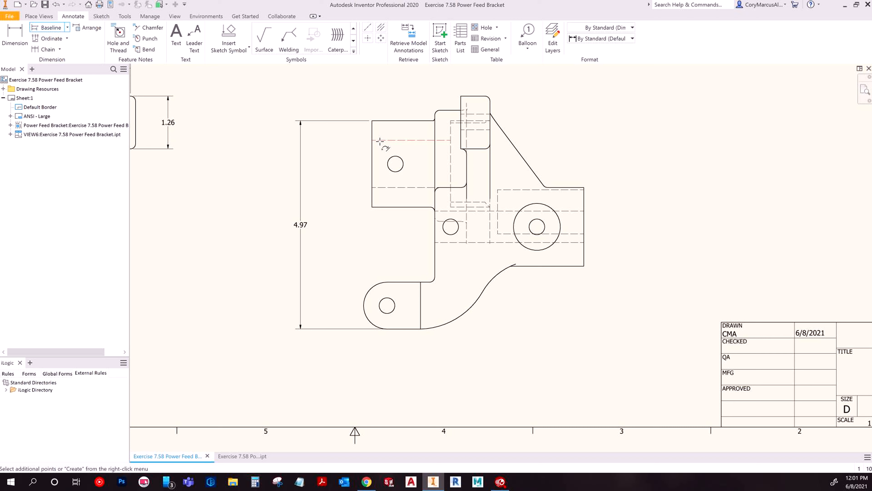
Step: Add baseline dimensions to the hidden bore lines, boss bottom edge, small center hole, and the lower lug's top edge, hole and bottom corner
left_click(371, 140)
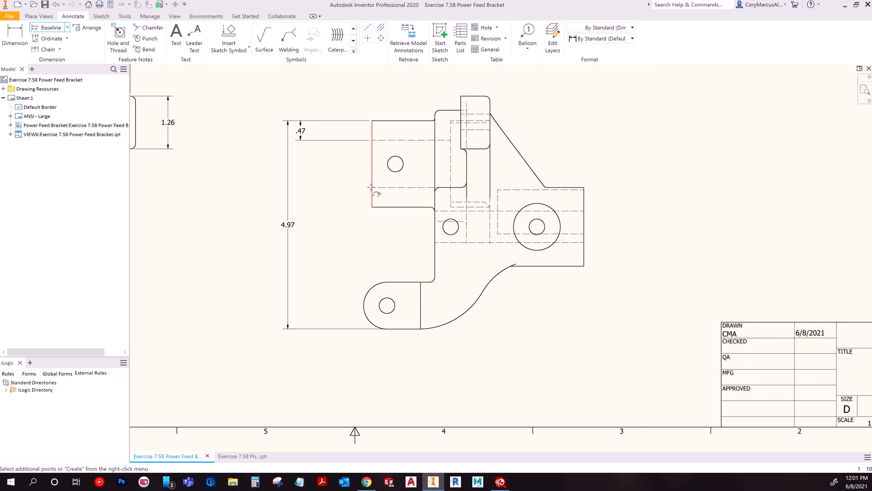
left_click(373, 187)
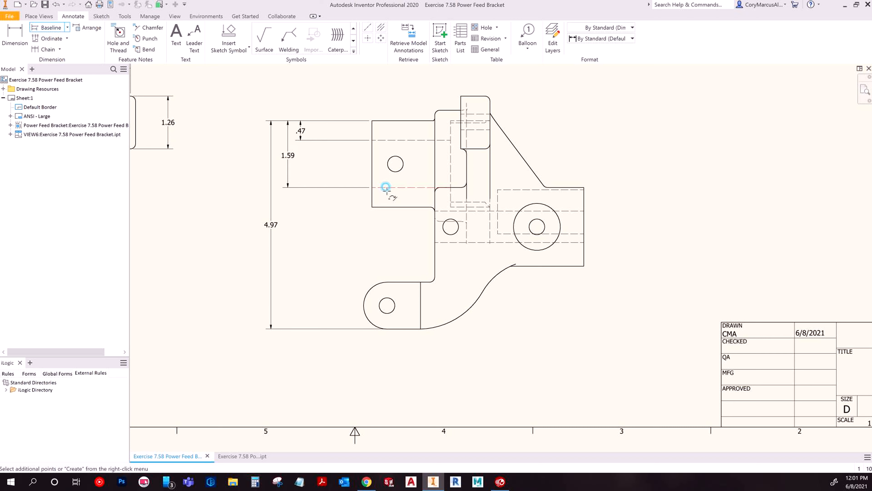
left_click(372, 206)
left_click(443, 226)
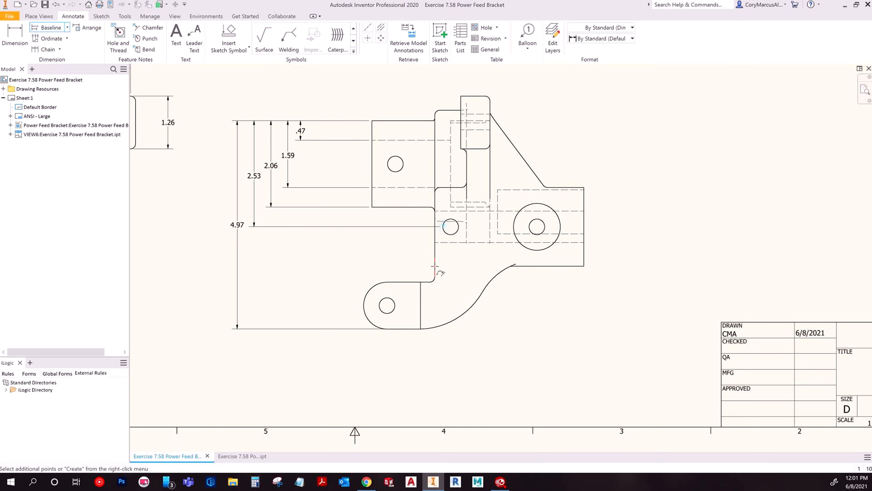
left_click(426, 281)
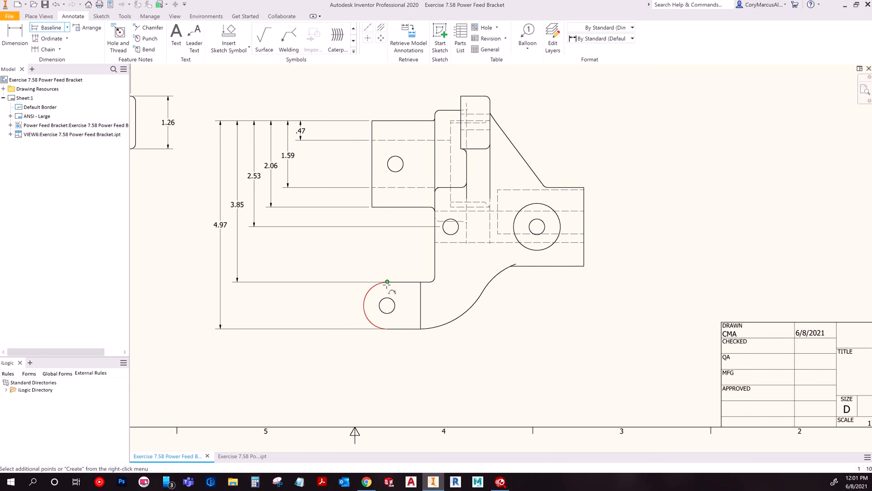
left_click(381, 310)
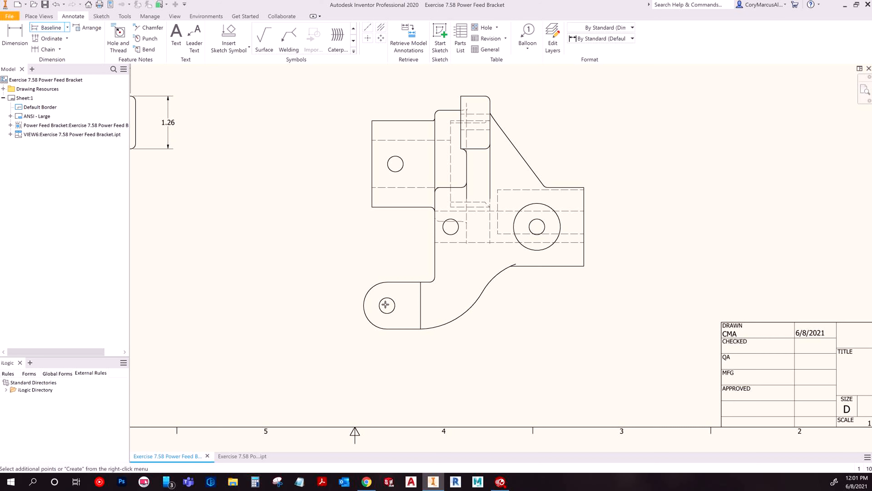
left_click(421, 329)
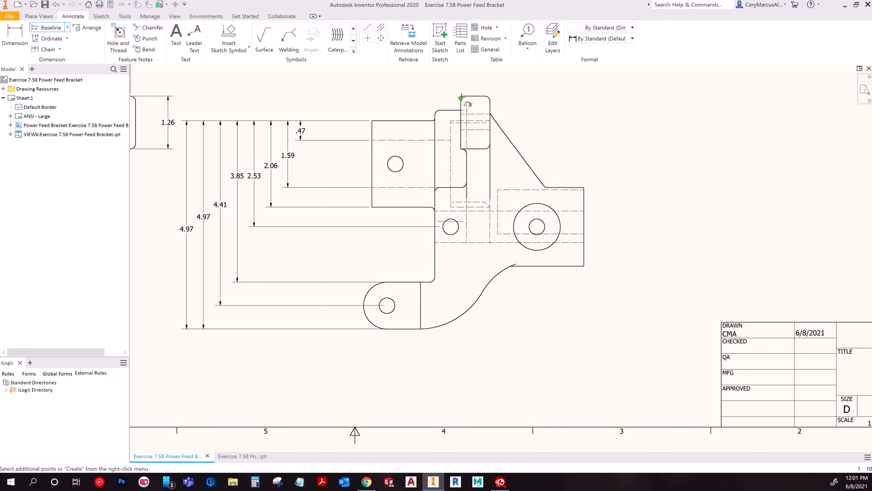
right_click(559, 118)
left_click(588, 120)
Step: Move the .47 baseline dimension slightly closer to the large boss in the side view
scroll(407, 206, "down", 3)
mouse_move(404, 203)
middle_mouse_down()
mouse_move(568, 168)
mouse_move(522, 182)
mouse_move(501, 204)
middle_mouse_up()
scroll(472, 163, "up", 3)
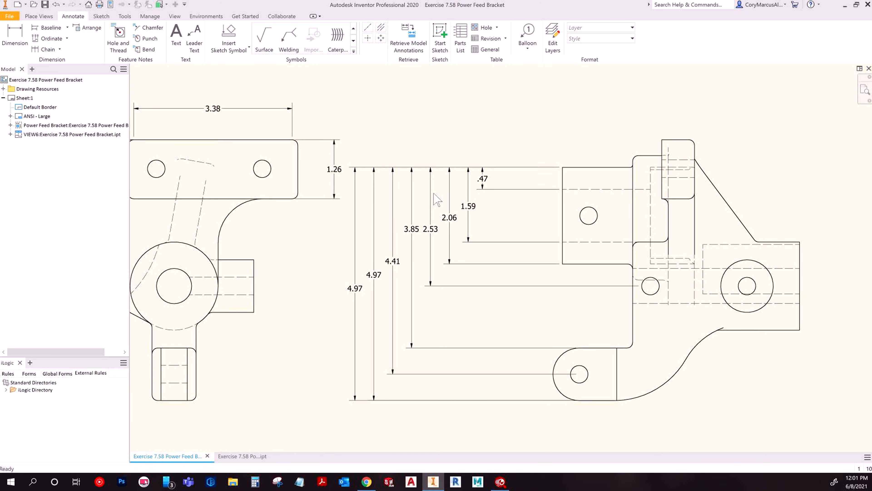
right_click(470, 206)
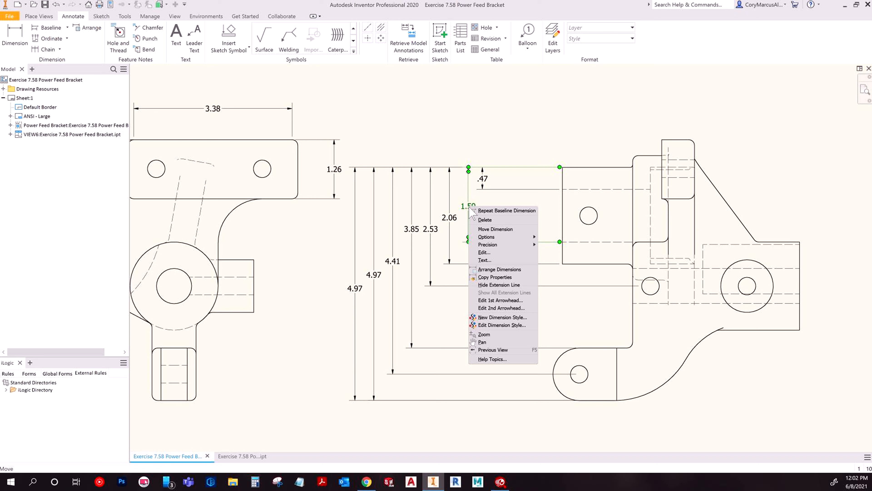
key("Escape")
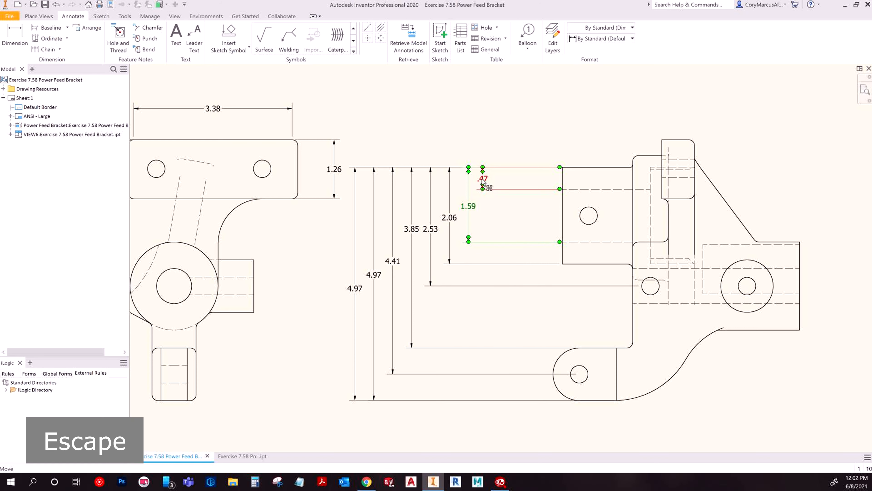
key("Escape")
left_click(491, 179)
Step: Examine the spacing and offset display settings in the Default (ANSI) dimension style of the 1.59 dimension, leaving them as they are
left_click(467, 208)
right_click(467, 208)
left_click(516, 324)
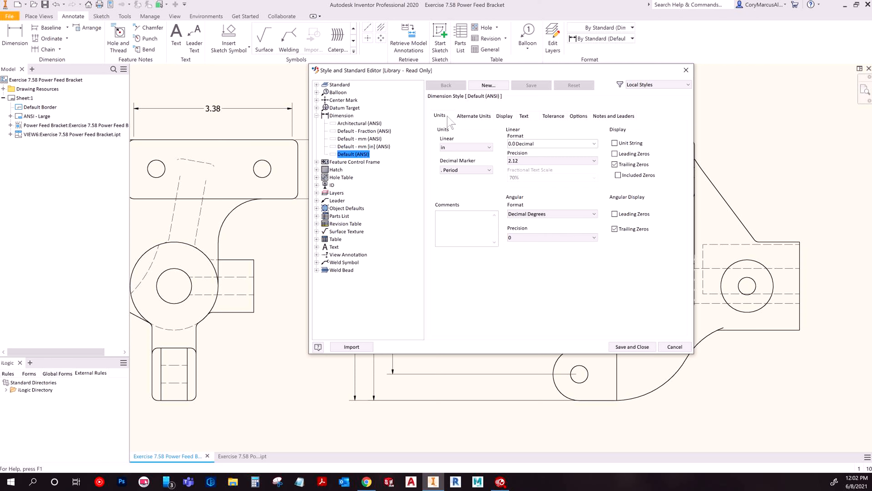
left_click(507, 116)
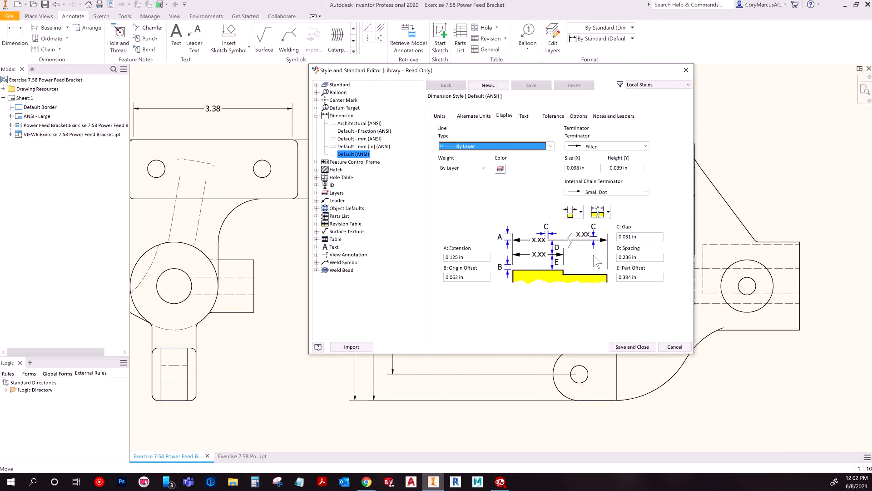
left_click(672, 345)
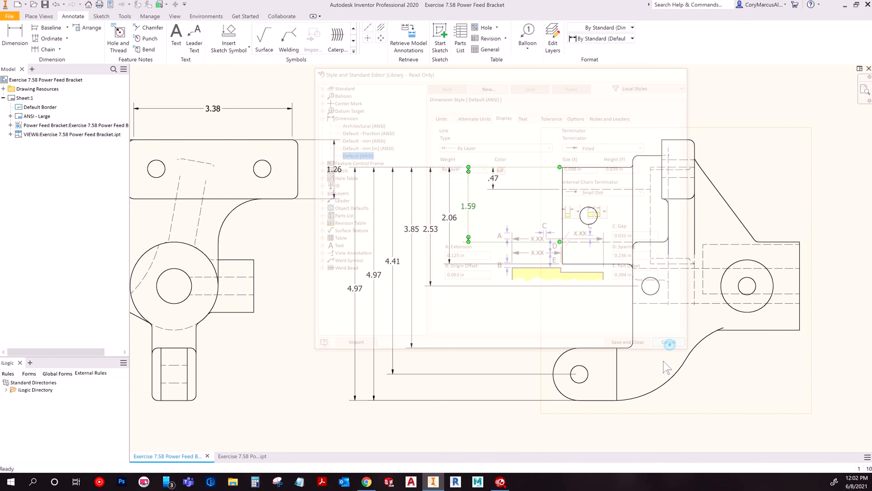
Step: Delete the plate's 1.26 height dimension and all baseline dimensions of the side view
left_click_drag(346, 132, 327, 163)
key("Delete")
key("Delete")
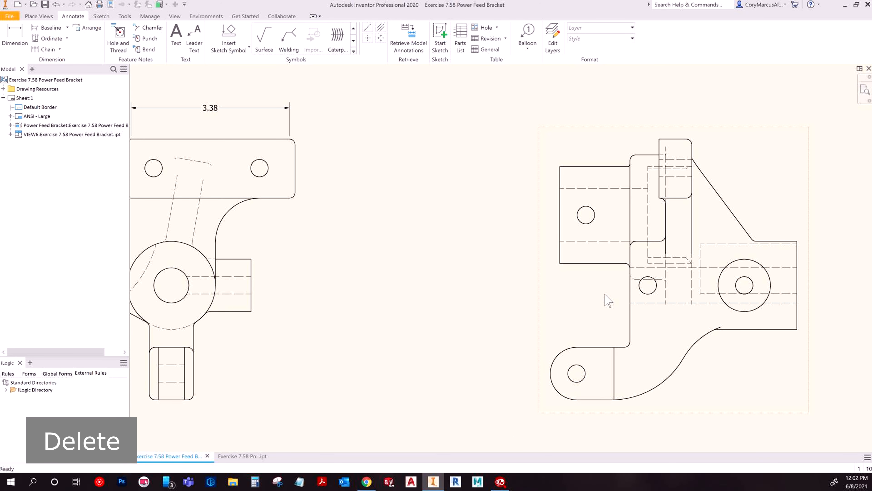
middle_click_drag(605, 294, 468, 260)
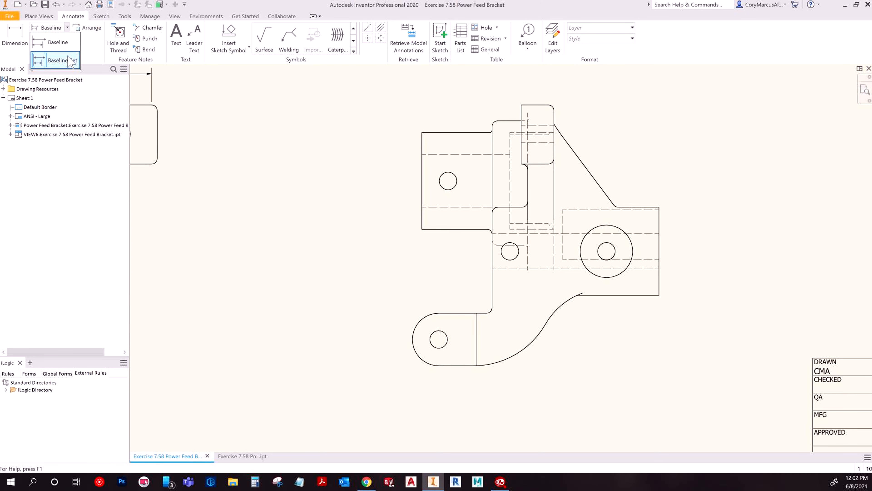
Step: Draw a centerline in the front view through the plate's holes, from its right edge midpoint to its left edge midpoint
left_click(92, 42)
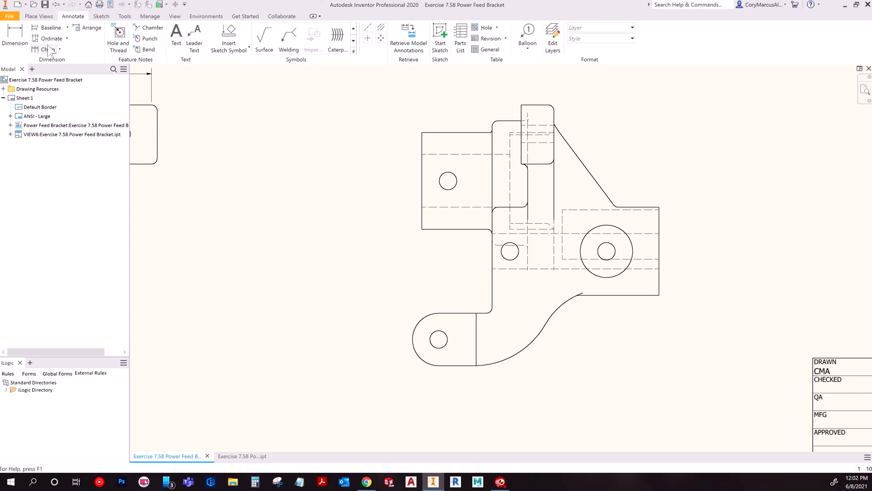
mouse_move(360, 236)
middle_mouse_down()
mouse_move(342, 272)
mouse_move(472, 191)
mouse_move(428, 176)
middle_mouse_up()
scroll(344, 260, "down", 3)
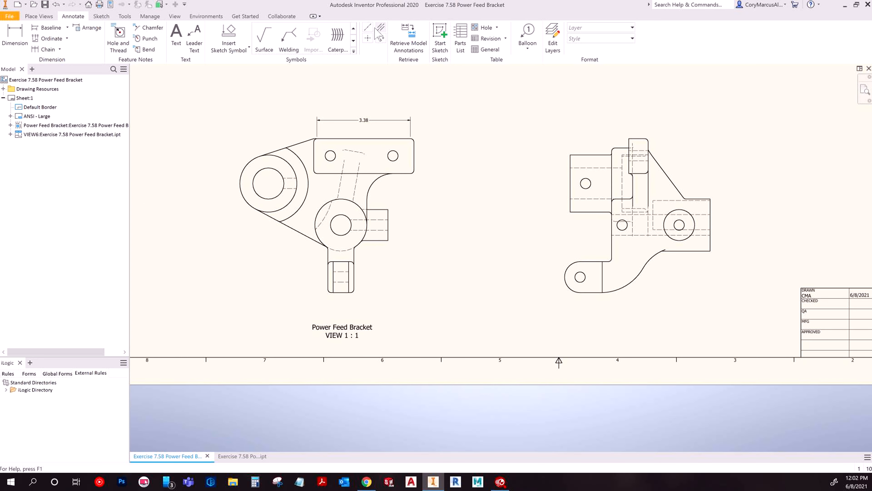
left_click(368, 27)
scroll(395, 191, "up", 3)
middle_click_drag(289, 214, 295, 303)
left_click(450, 184)
left_click(259, 183)
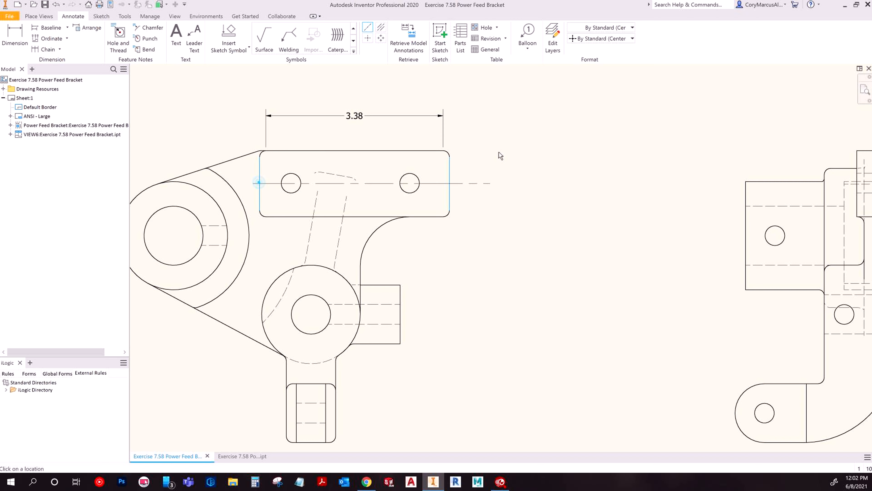
right_click(509, 150)
left_click(532, 152)
key("Escape")
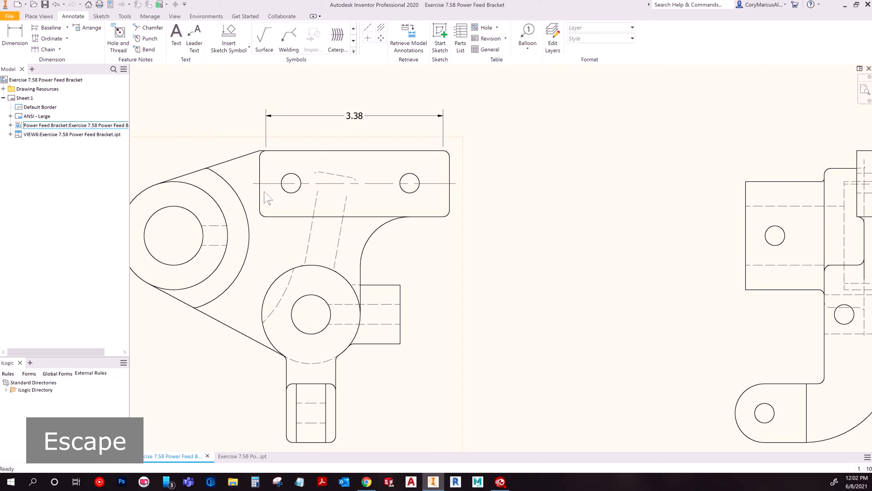
Step: Try moving the plate centerline's right anchor point to the right-hand hole, and undo the move
left_click(277, 185)
scroll(450, 182, "up", 5)
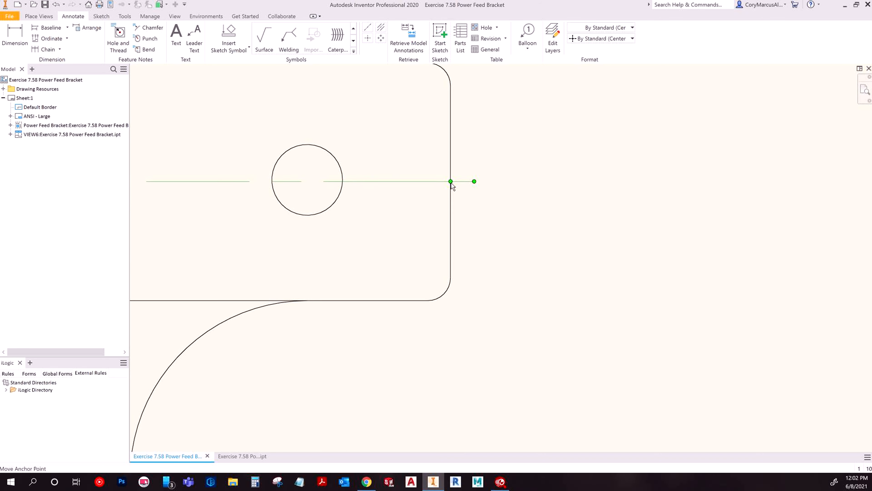
left_click_drag(451, 181, 331, 179)
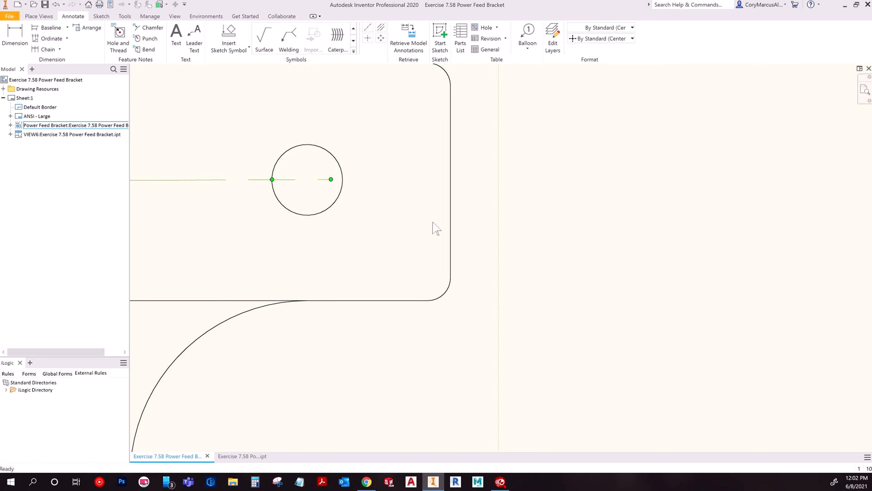
key("ctrl+z")
Step: Try moving the plate centerline's left anchor point down to the large boss's outer arc, and undo the move
scroll(445, 236, "down", 5)
scroll(450, 242, "up", 3)
middle_click_drag(446, 236, 489, 234)
scroll(463, 245, "down", 3)
left_click_drag(232, 220, 216, 302)
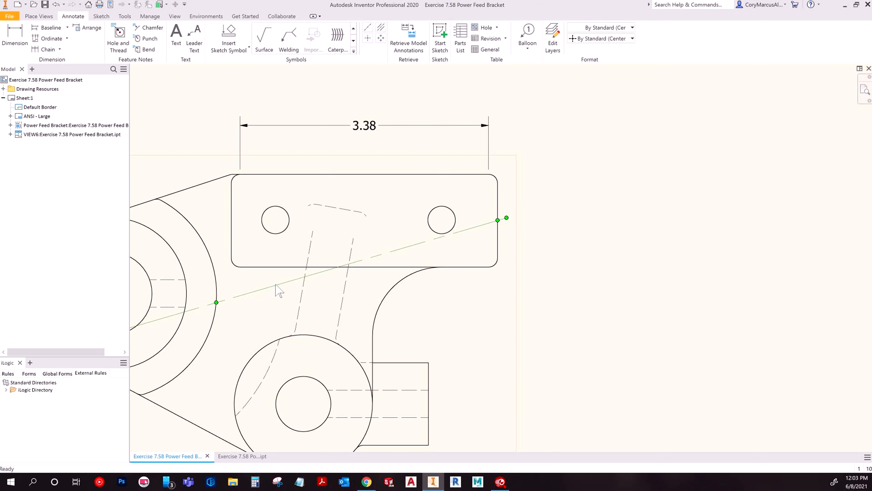
scroll(480, 236, "down", 3)
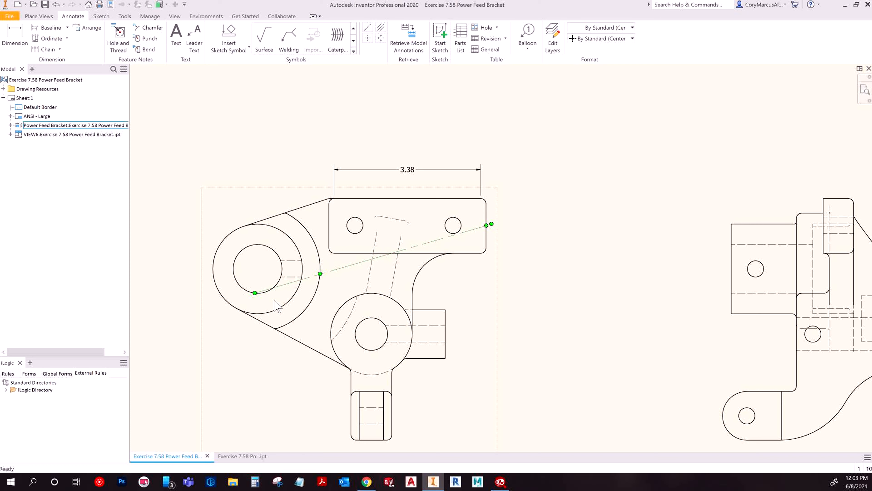
key("ctrl+z")
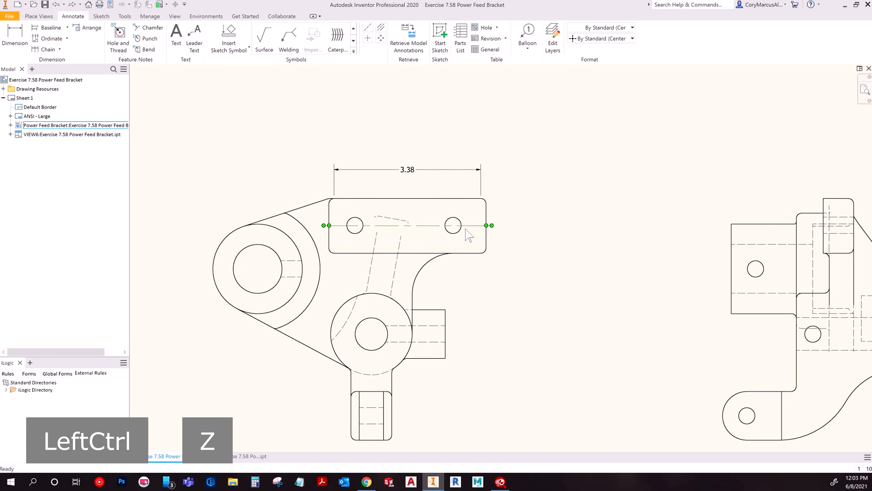
Step: Move the centerline's right anchor point from the plate edge to the center of the right-hand hole
scroll(483, 229, "up", 3)
left_click(488, 223)
left_click_drag(487, 223, 423, 222)
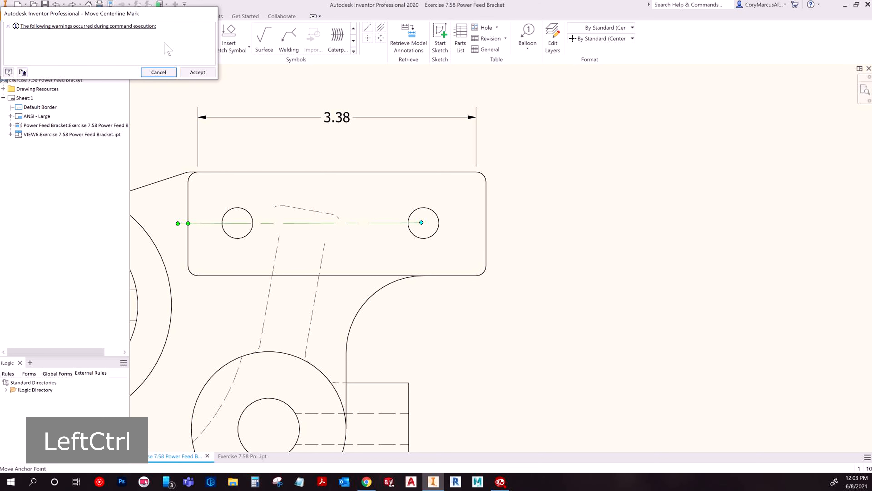
left_click(162, 74)
left_click_drag(487, 224, 424, 223)
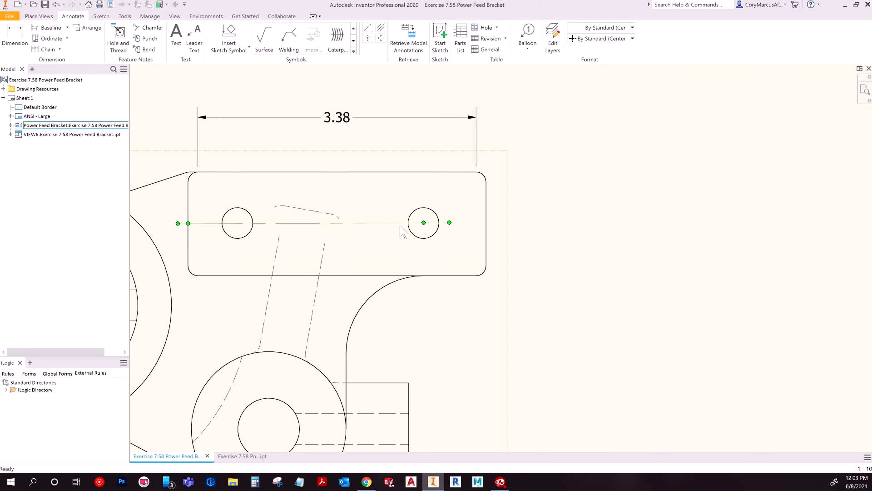
left_click(557, 226)
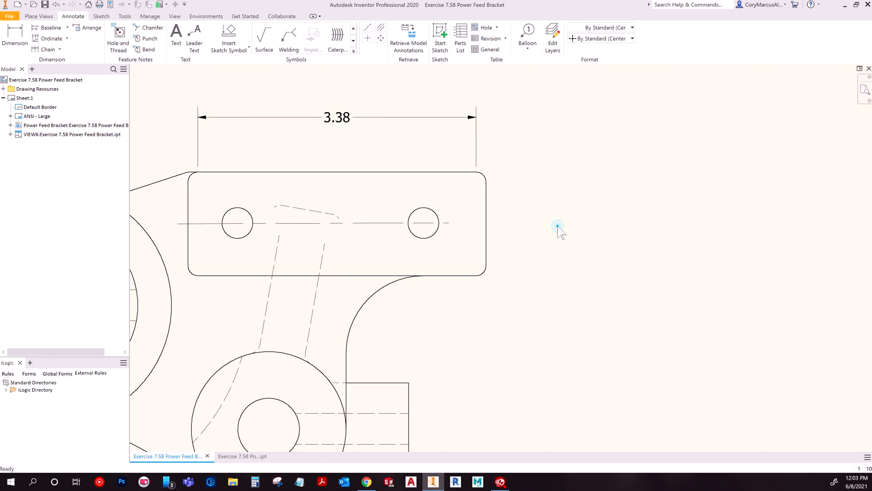
Step: Delete the centerline running through the plate's two holes
scroll(557, 225, "down", 3)
middle_click_drag(520, 235, 465, 235)
left_click(397, 226)
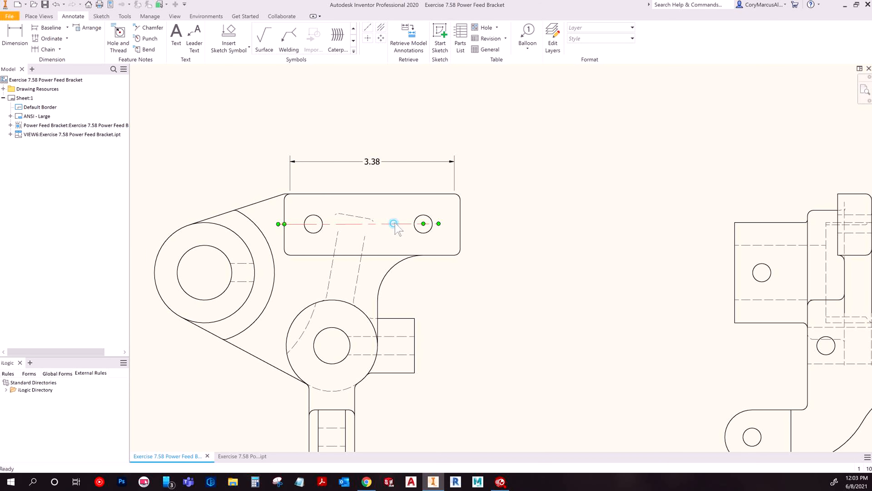
key("Delete")
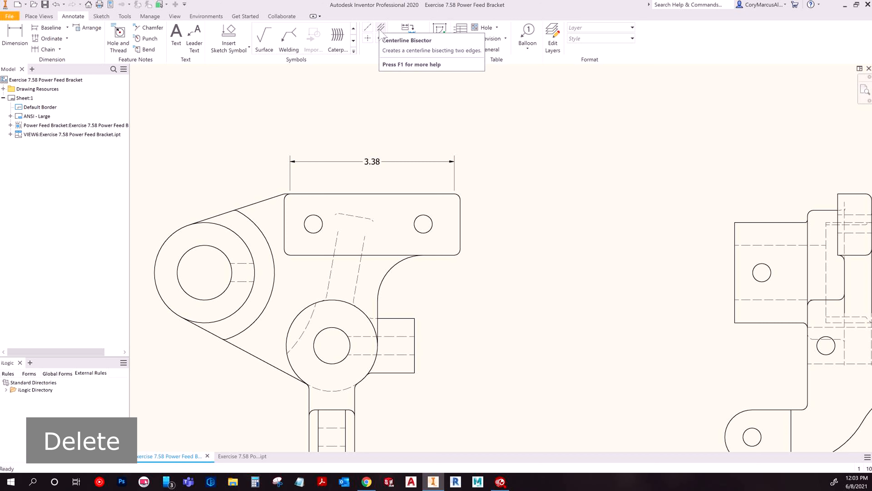
Step: Create a centerline bisector between the plate's upper and lower edges, and delete it
left_click(381, 28)
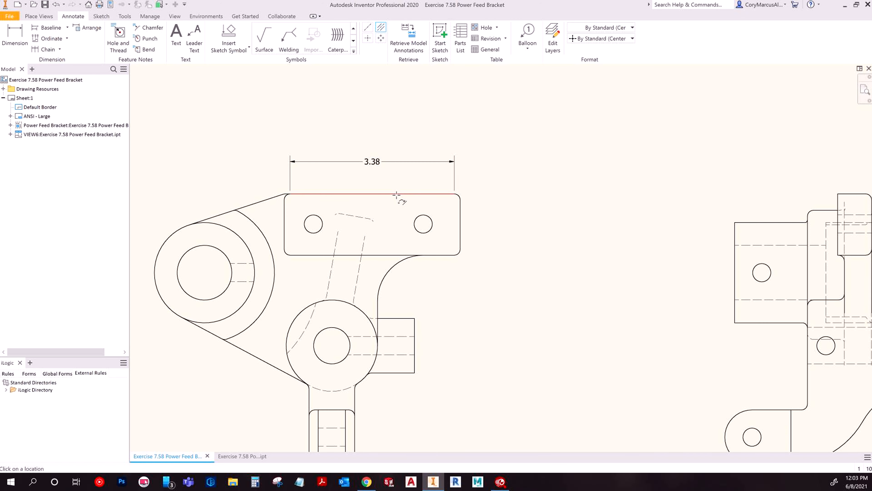
left_click(409, 195)
left_click(392, 255)
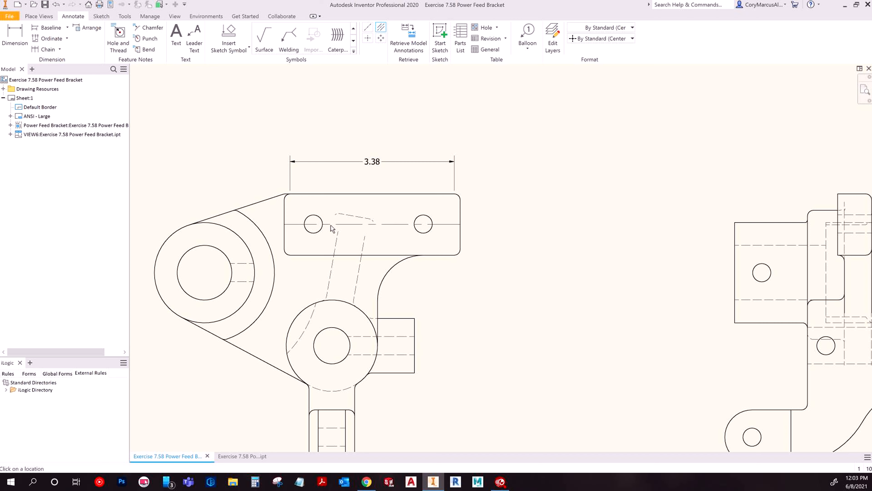
key("Escape")
left_click(395, 224)
key("Delete")
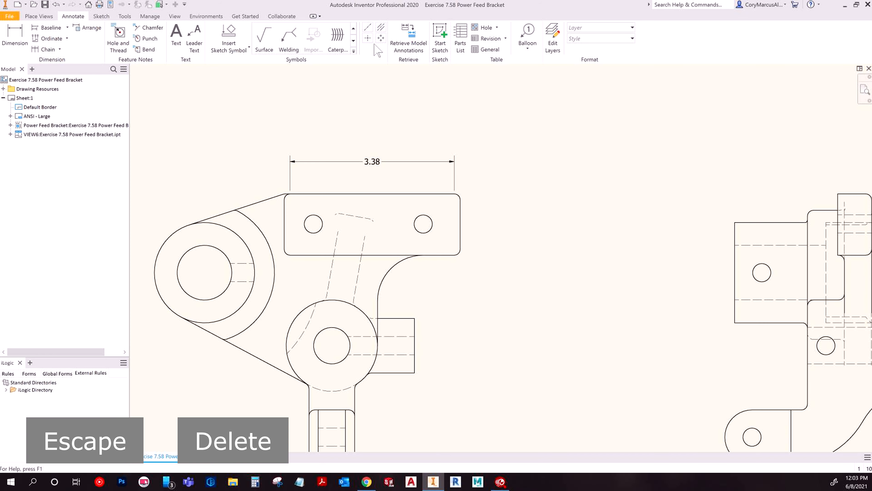
Step: Add center marks to the front view's two plate holes, the large left boss and the central round boss
left_click(368, 38)
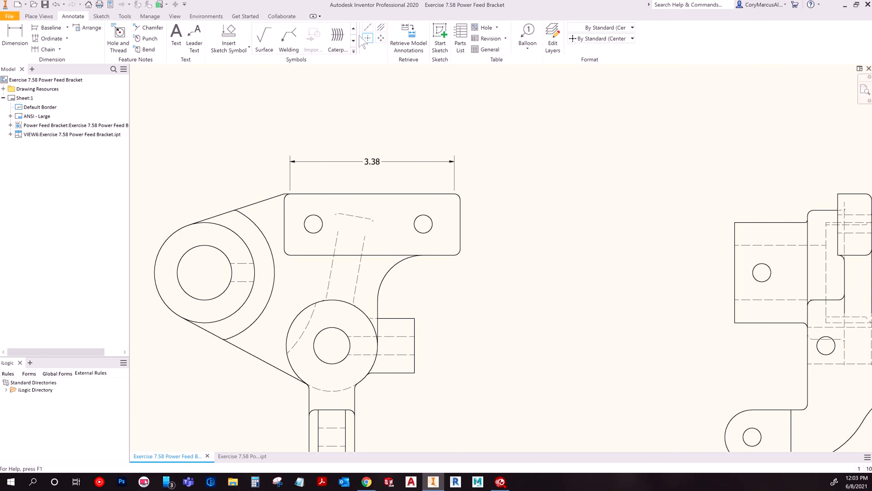
left_click(325, 218)
left_click(422, 216)
left_click(255, 223)
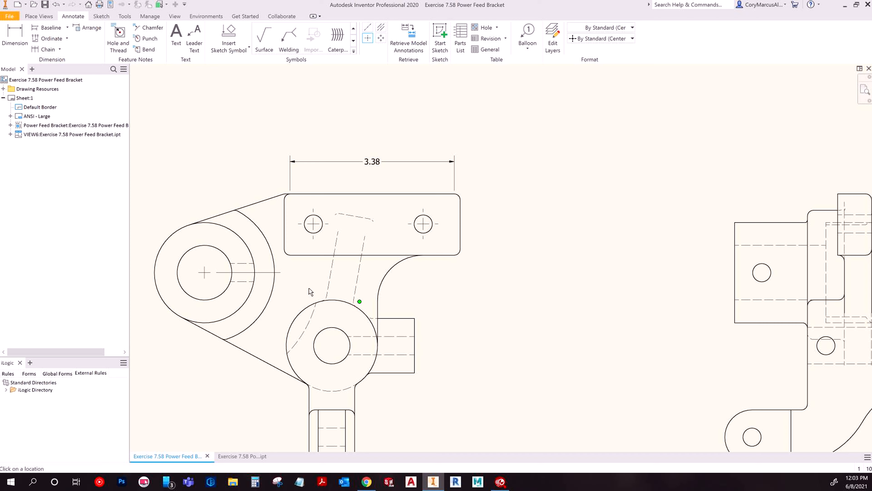
left_click(242, 238)
left_click(339, 301)
left_click(298, 377)
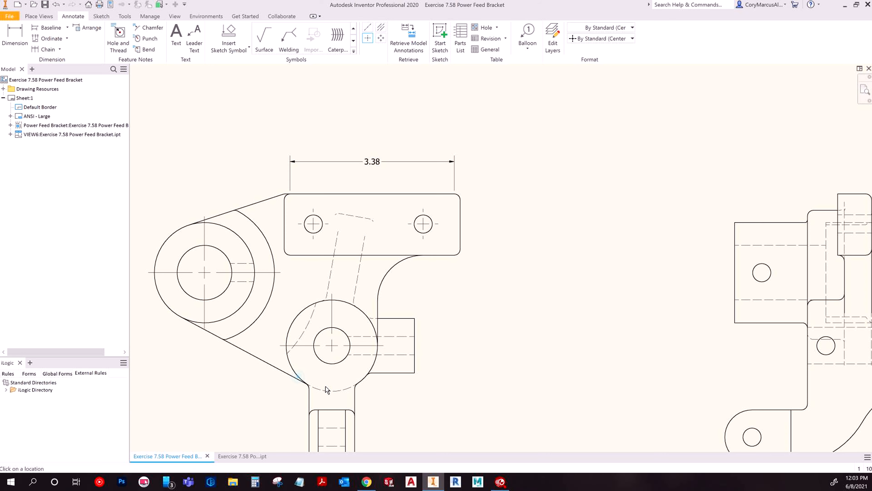
mouse_move(427, 344)
middle_mouse_down()
mouse_move(353, 324)
mouse_move(402, 287)
middle_mouse_up()
scroll(355, 325, "up", 5)
scroll(322, 349, "down", 6)
middle_click_drag(324, 349, 367, 266)
key("Escape")
key("Escape")
Step: Add centerline bisectors between the lower lug's hidden hole lines and between the side boss's horizontal edges in the front view
left_click(381, 27)
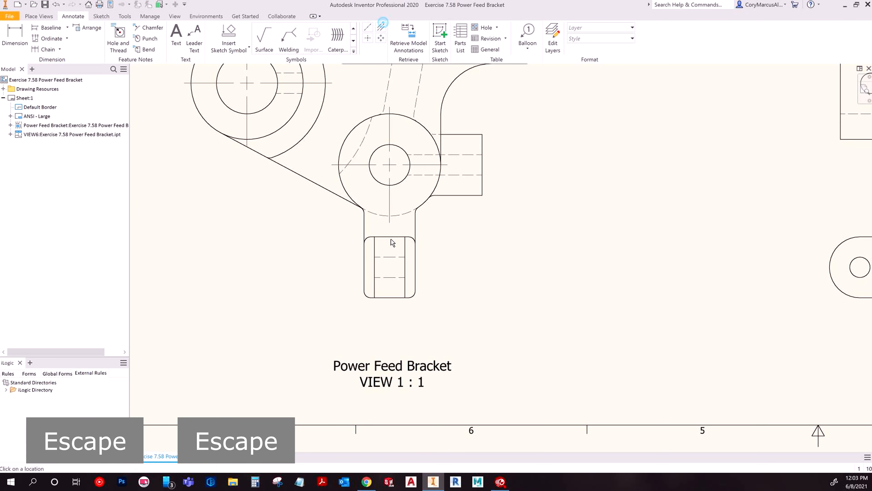
key("Escape")
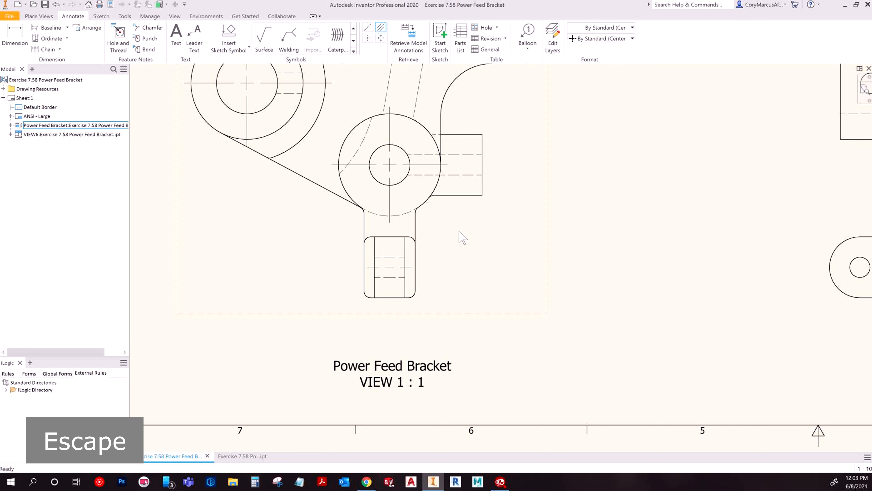
scroll(459, 238, "up", 4)
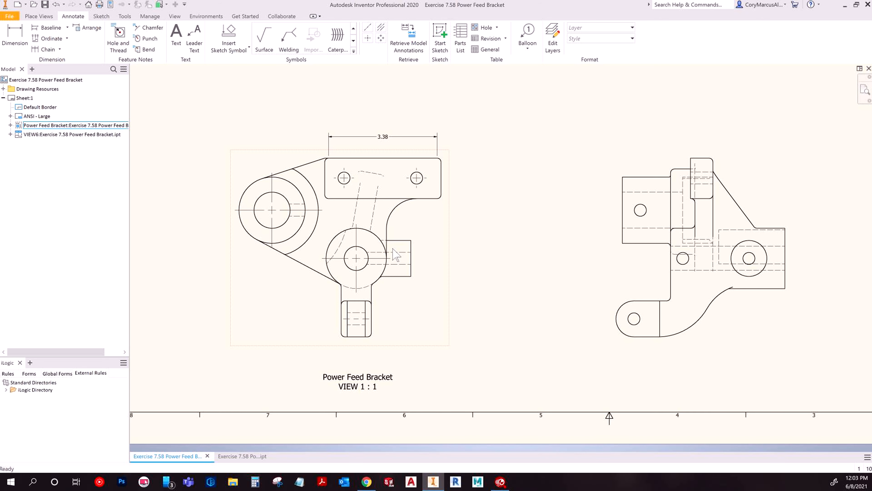
scroll(395, 250, "down", 2)
left_click(380, 27)
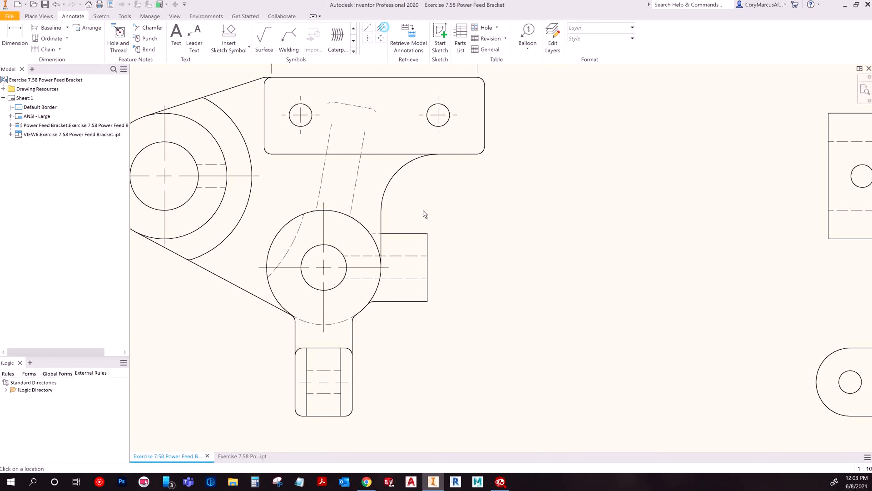
left_click(410, 235)
left_click(410, 302)
key("Escape")
key("Escape")
left_click(388, 267)
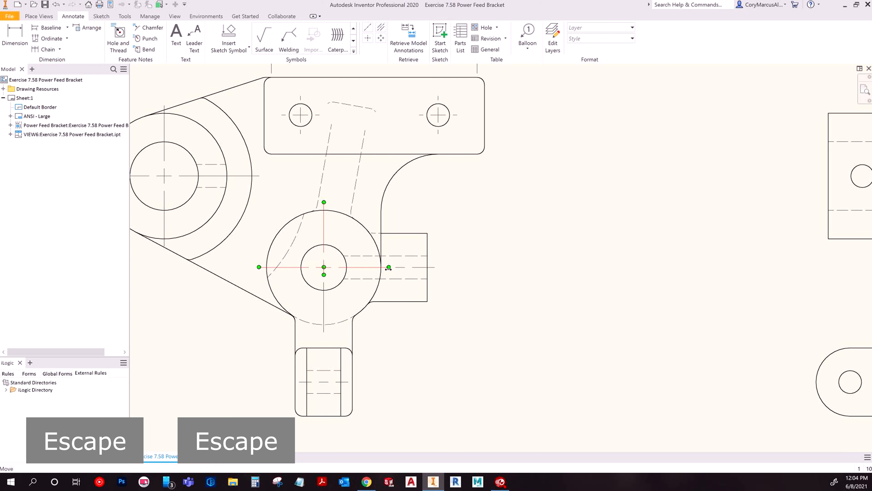
left_click(545, 273)
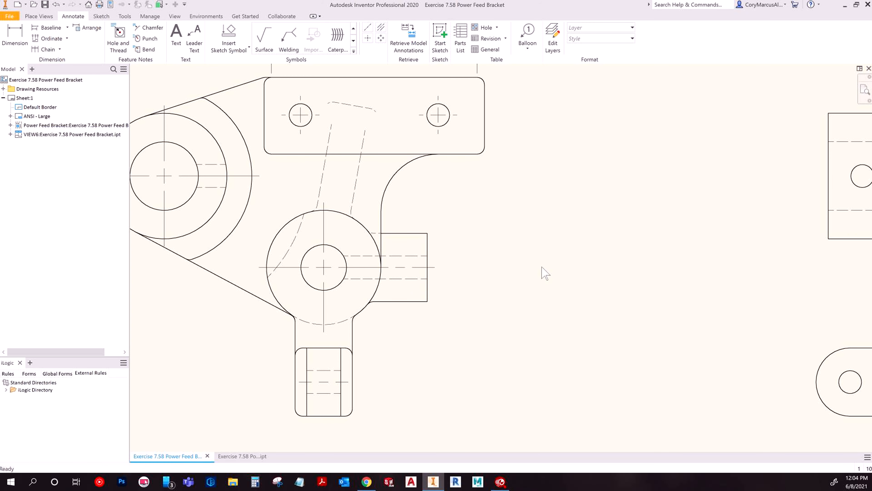
Step: Create a parts list from the front view with default settings and place it in the sheet border's upper right corner
scroll(557, 275, "down", 2)
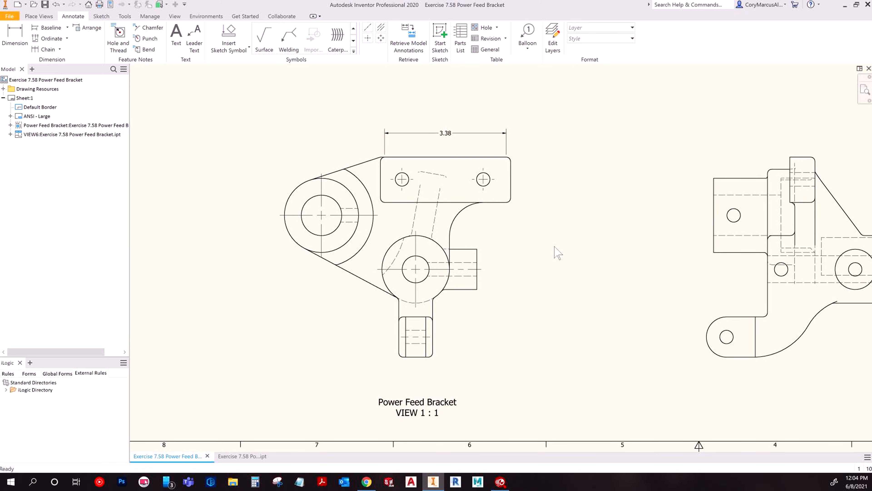
middle_click_drag(558, 252, 415, 254)
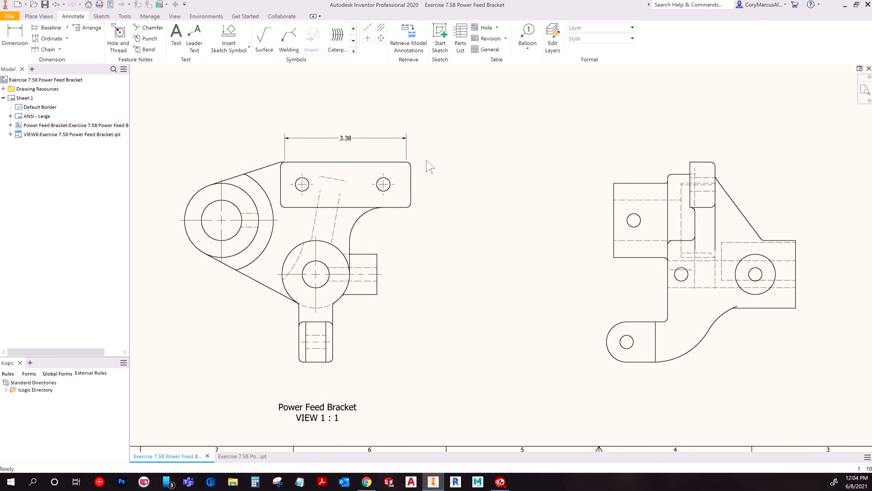
scroll(533, 200, "down", 2)
middle_click_drag(533, 201, 363, 258)
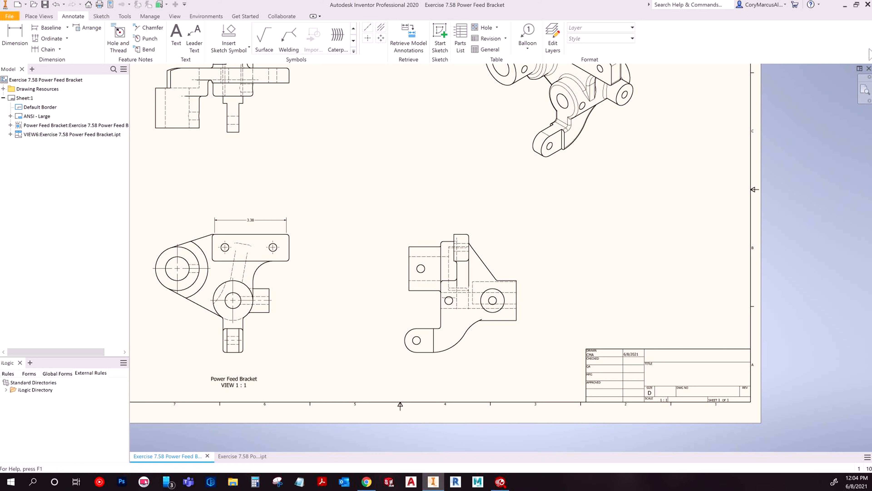
left_click(866, 97)
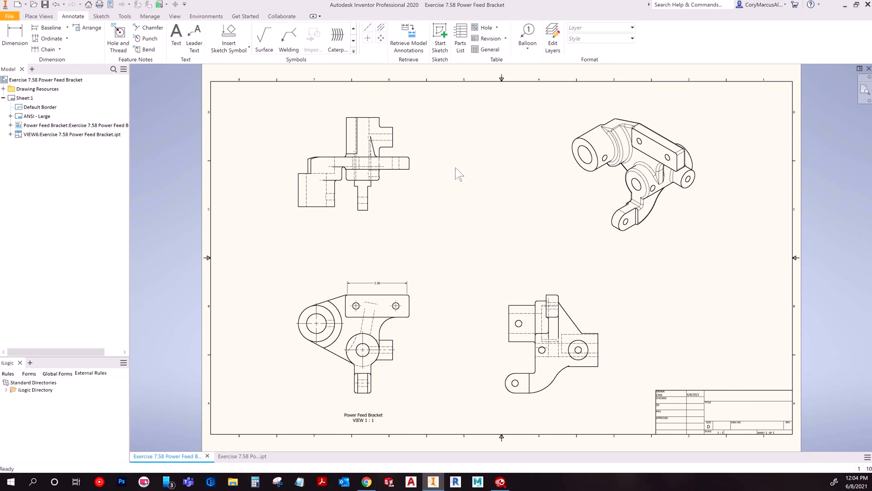
left_click(457, 46)
left_click(388, 338)
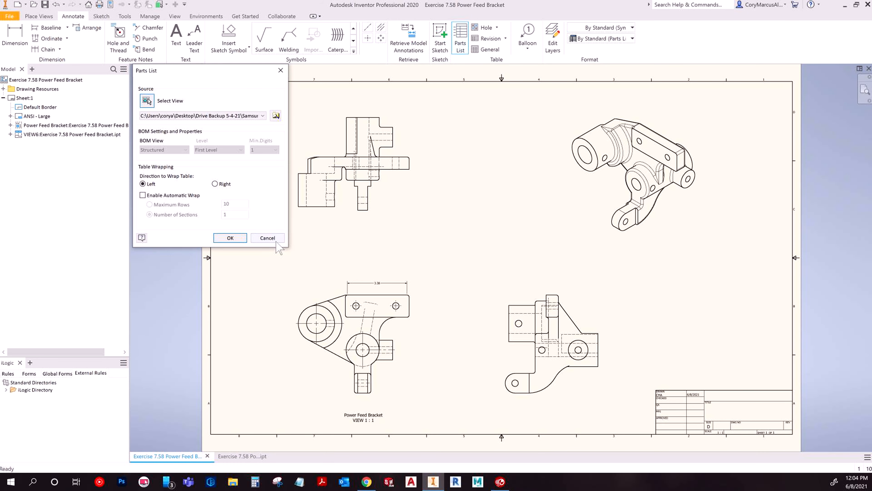
left_click(237, 239)
left_click(792, 81)
left_click_drag(715, 90, 709, 100)
left_click(772, 173)
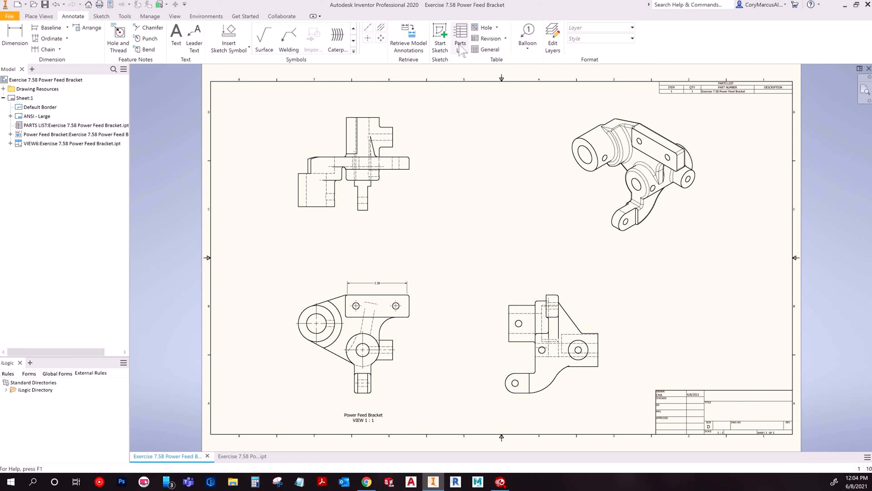
Step: Examine the parts list entries and the overall sheet layout with all four views
scroll(746, 69, "up", 3)
middle_click_drag(747, 69, 622, 97)
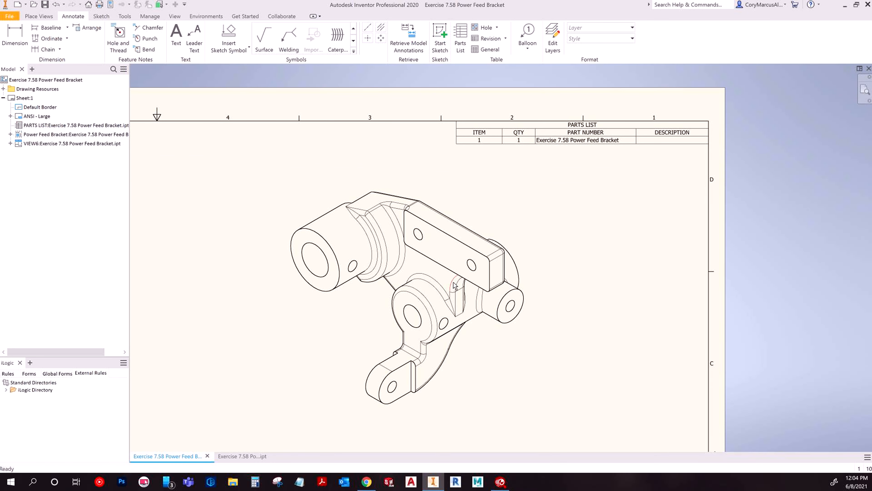
scroll(455, 286, "down", 3)
middle_click_drag(455, 285, 570, 189)
scroll(577, 193, "down", 3)
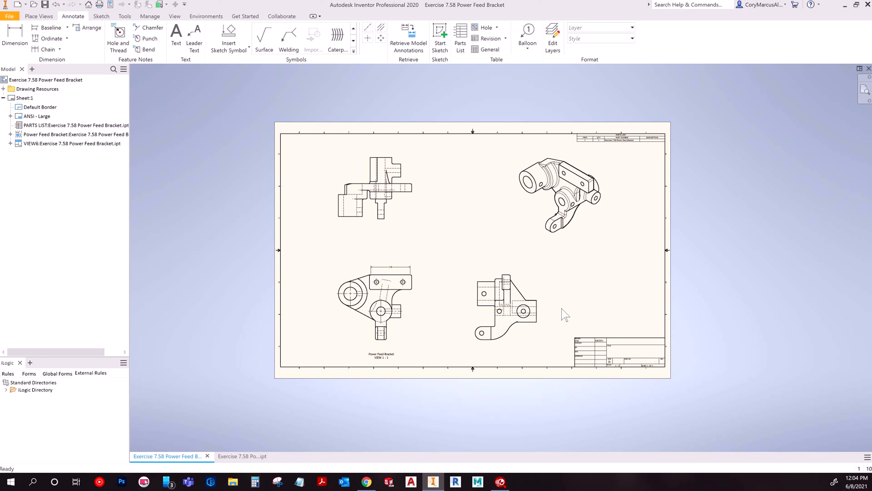
left_click(617, 140)
key("Escape")
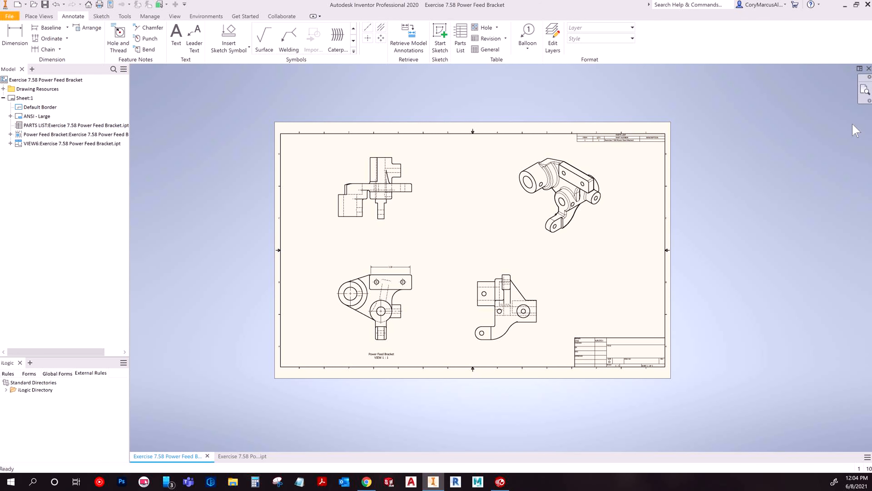
left_click(865, 90)
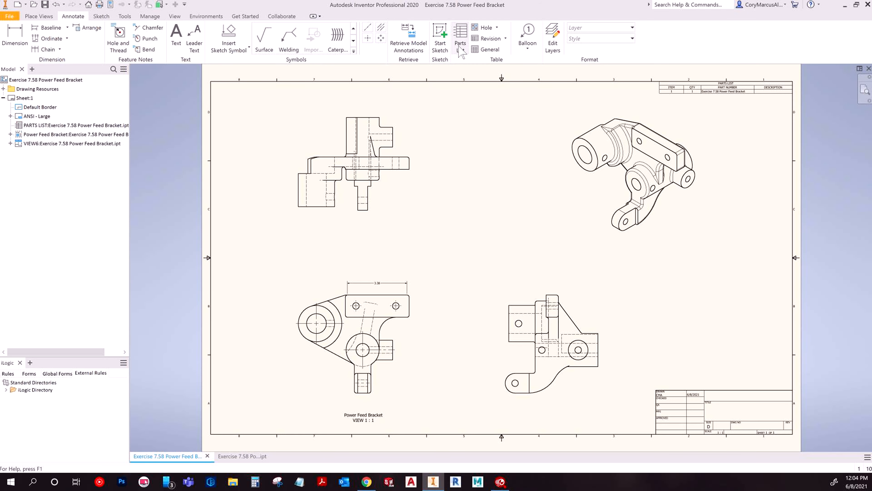
left_click(460, 37)
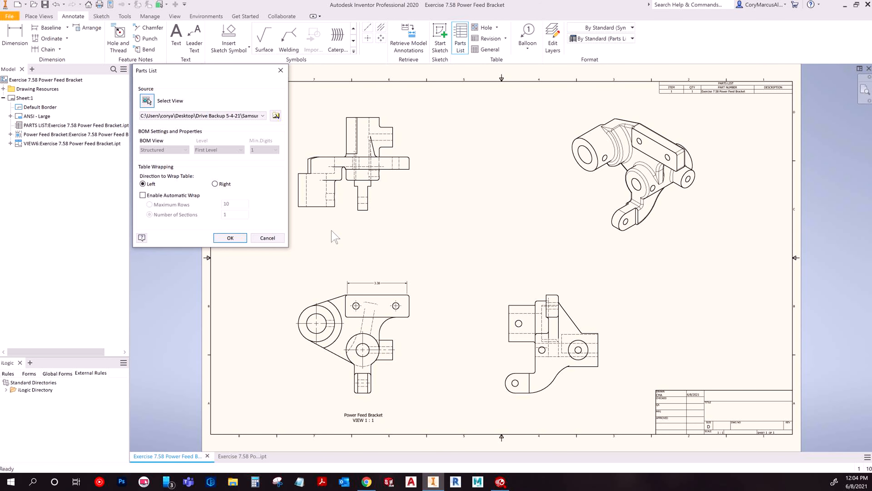
left_click(268, 239)
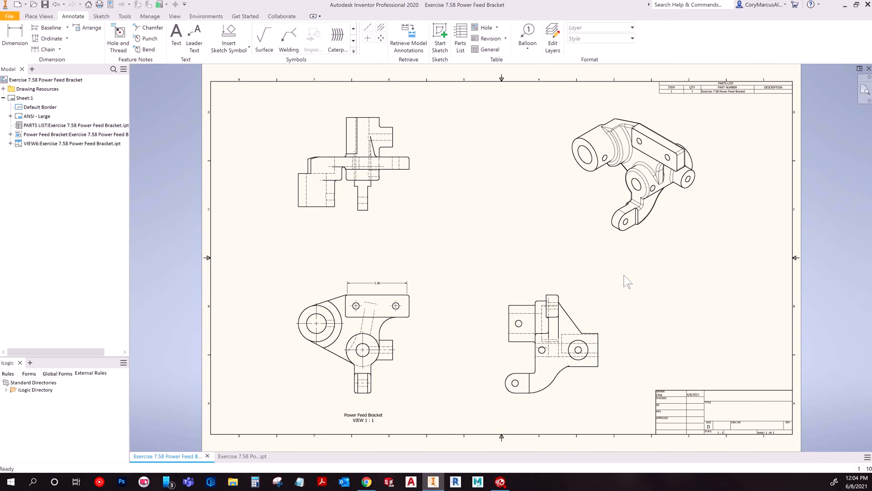
Step: Attach an item balloon to the plate's right edge in the front view, placed just beside the plate
left_click(527, 35)
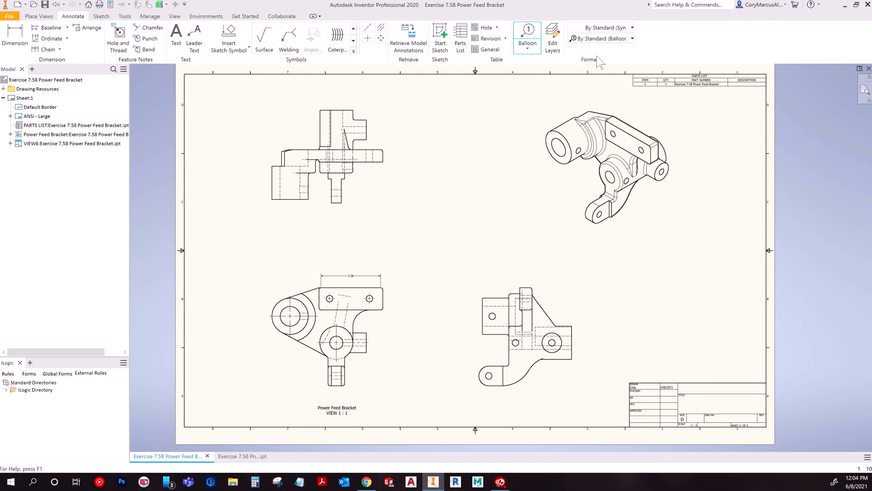
left_click(384, 299)
scroll(396, 296, "up", 3)
left_click(396, 296)
right_click(452, 238)
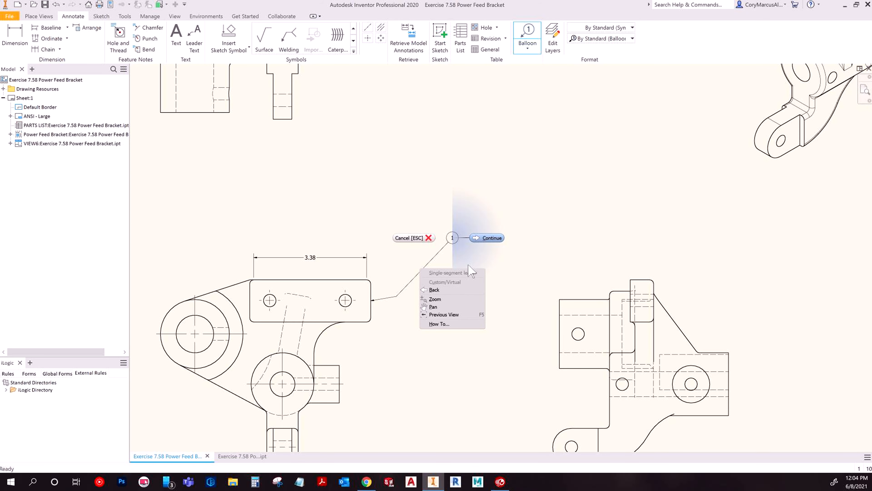
left_click(492, 238)
scroll(503, 241, "down", 5)
mouse_move(634, 108)
middle_mouse_down()
mouse_move(510, 266)
mouse_move(685, 206)
middle_mouse_up()
key("Escape")
key("Escape")
left_click(866, 91)
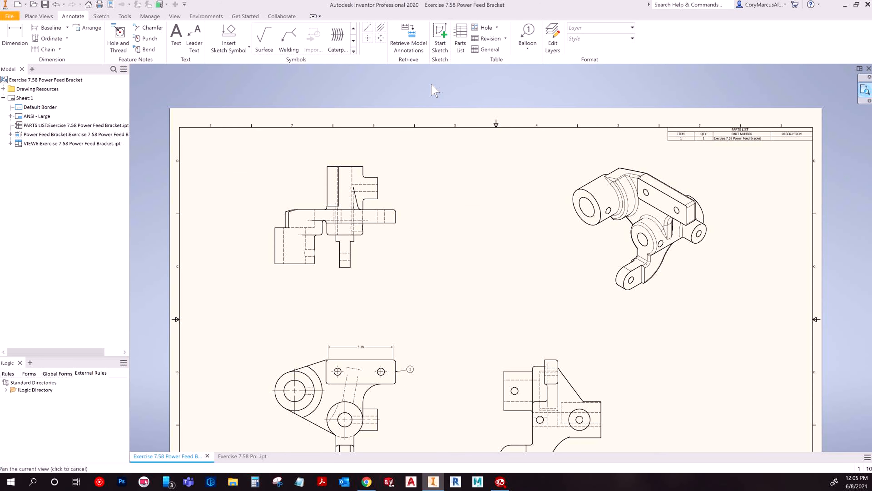
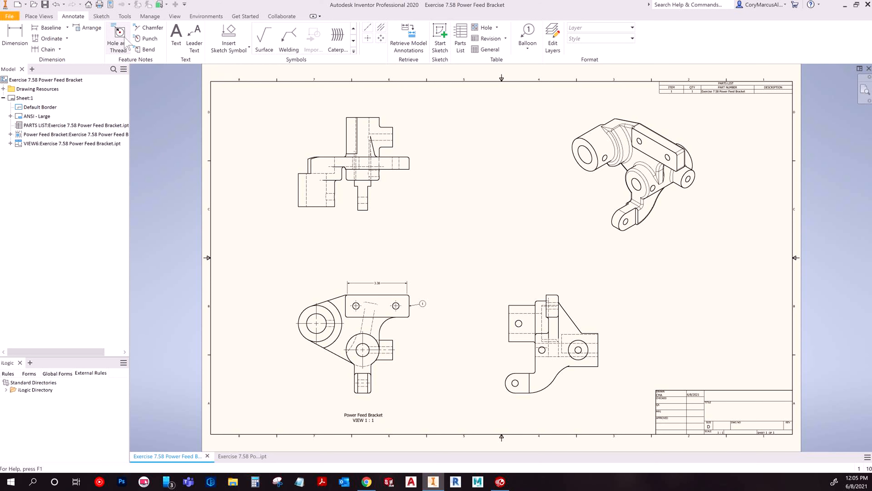
Step: Add a hole and thread note to the large left boss's hole in the front view, placed above and left of it
left_click(118, 37)
left_click(322, 314)
scroll(270, 302, "up", 5)
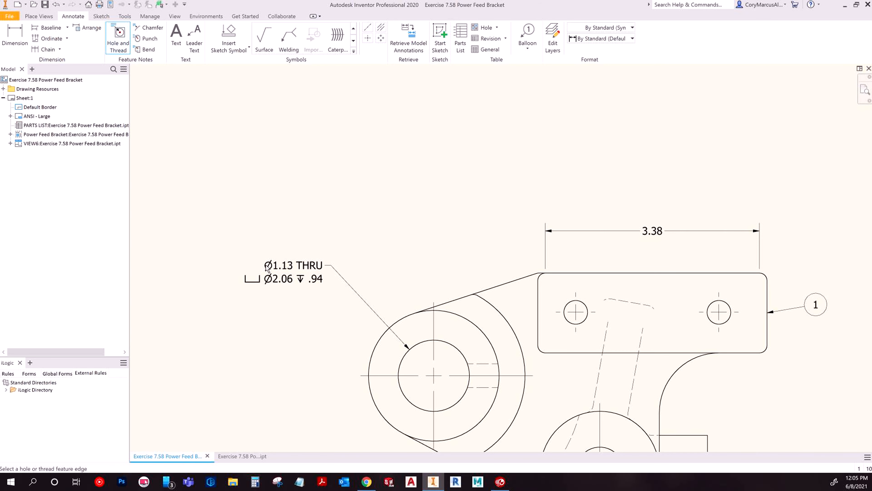
key("Escape")
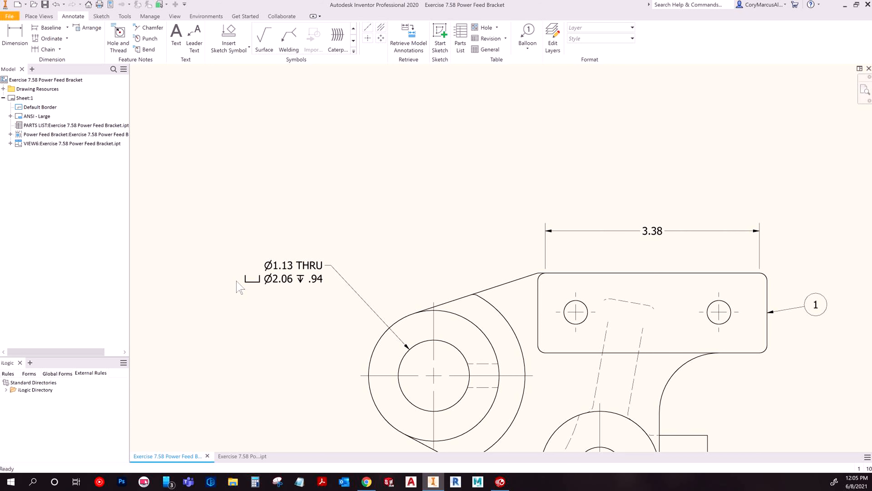
Step: Delete the hole note from the front view's large left boss
left_click(251, 283)
key("Delete")
scroll(325, 284, "down", 4)
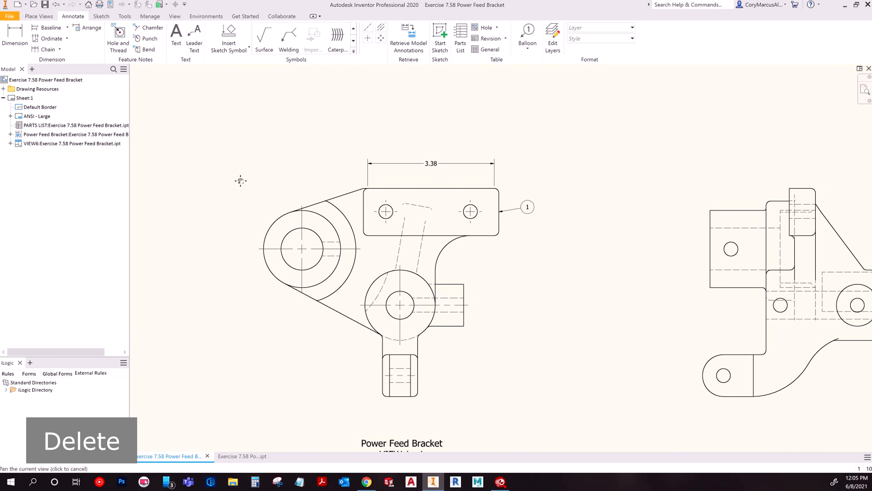
Step: Add leader text reading "cookies" pointing at the plate's upper right corner in the front view
left_click(194, 38)
left_click(485, 185)
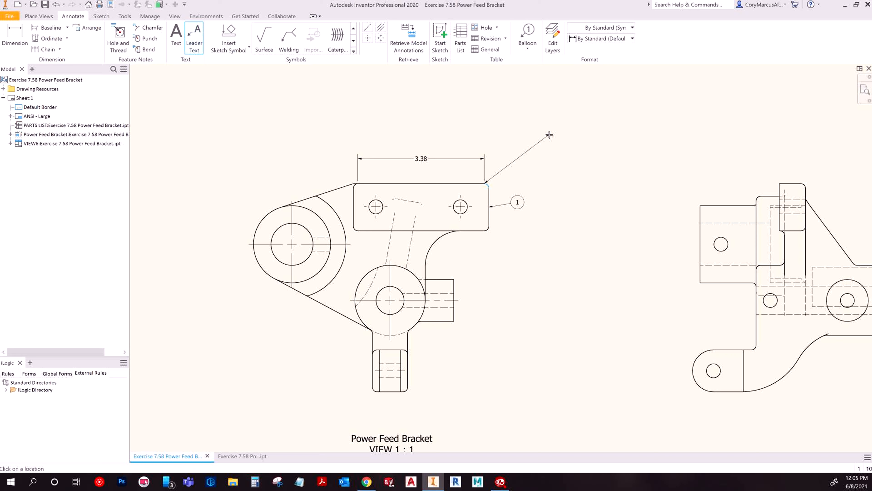
right_click(531, 168)
left_click(559, 168)
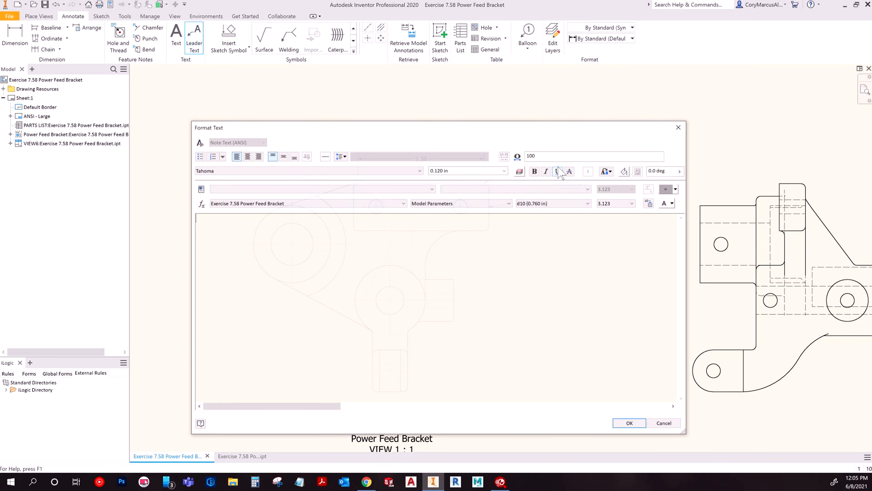
type("cookies")
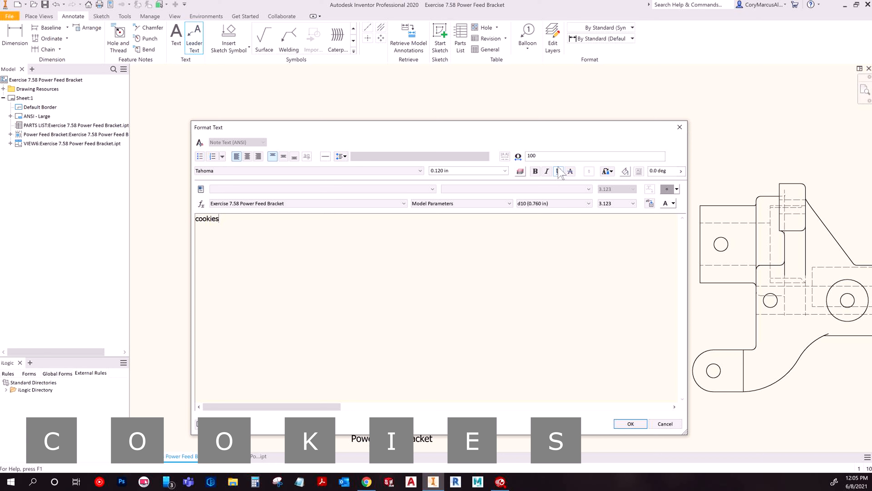
left_click(631, 424)
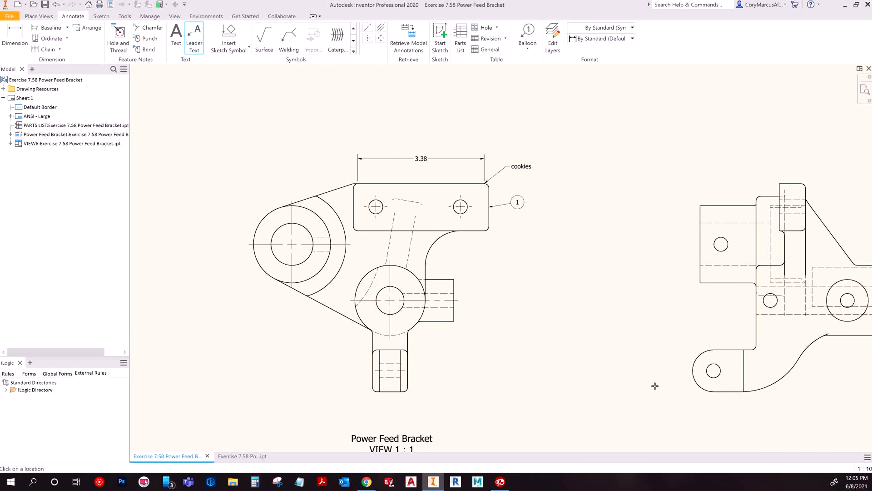
key("Escape")
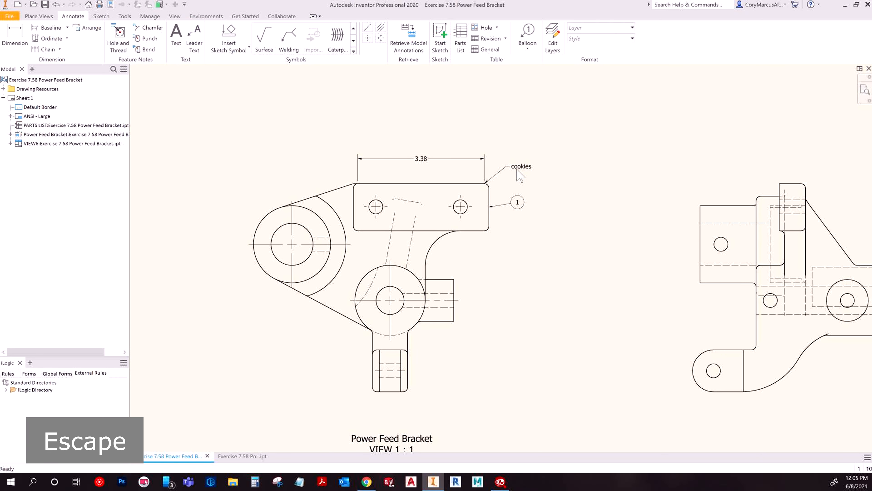
Step: Delete the "cookies" leader text from the front view
mouse_move(506, 166)
left_mouse_down()
mouse_move(530, 161)
mouse_move(504, 162)
left_mouse_up()
left_click(504, 165)
key("Delete")
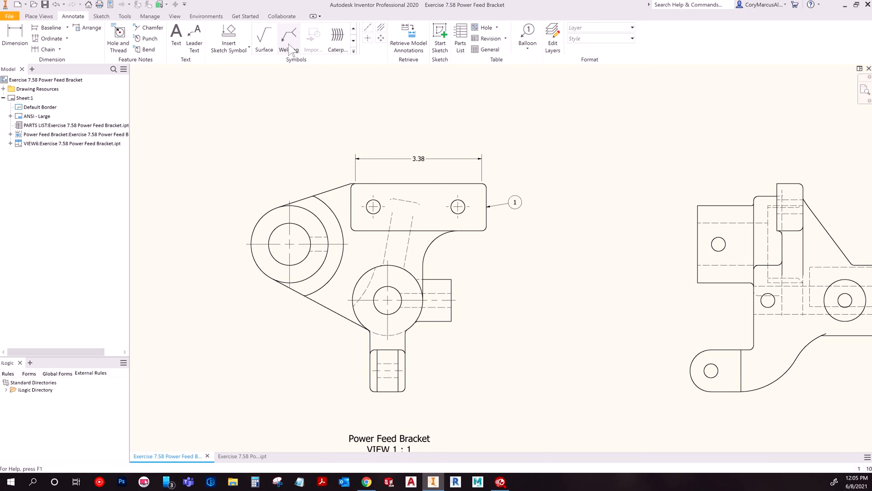
scroll(384, 158, "down", 3)
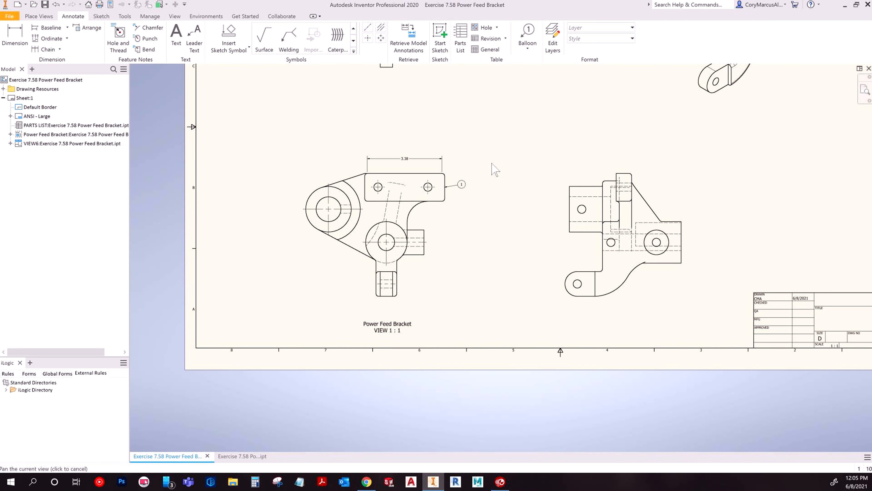
left_click(865, 91)
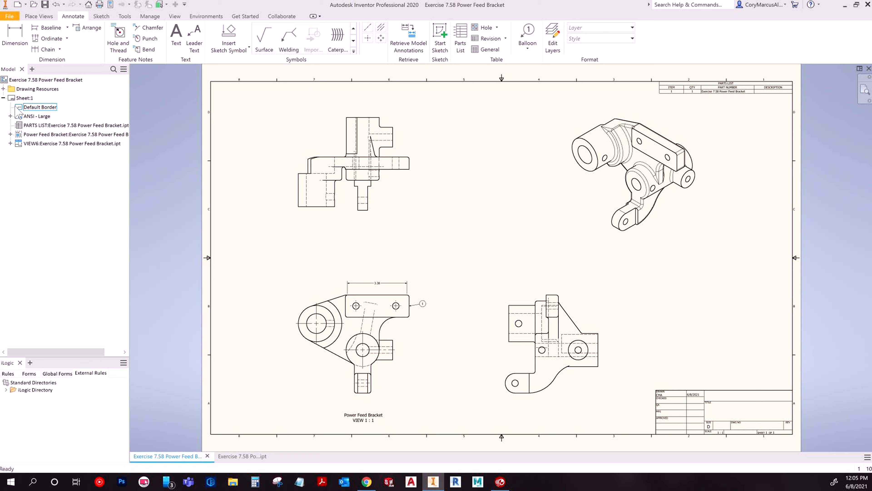
Step: Expand the title blocks in the drawing resources and change the sheet size to B
left_click(4, 88)
left_click(10, 116)
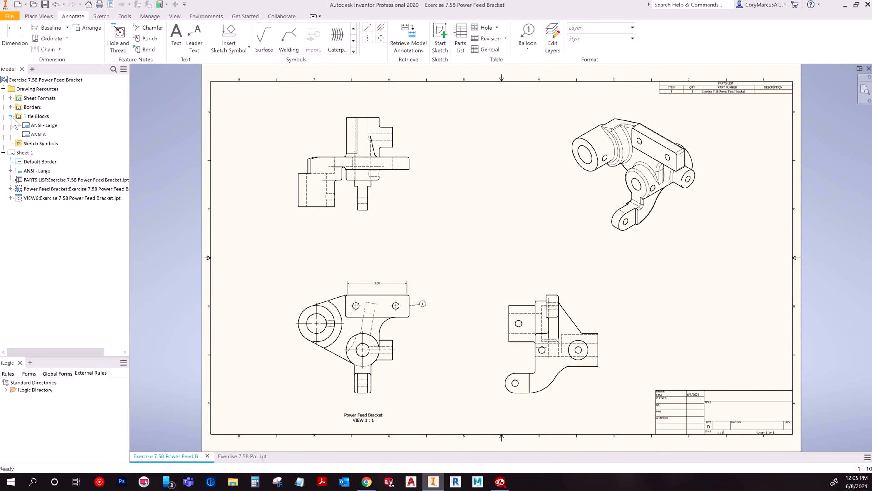
right_click(24, 154)
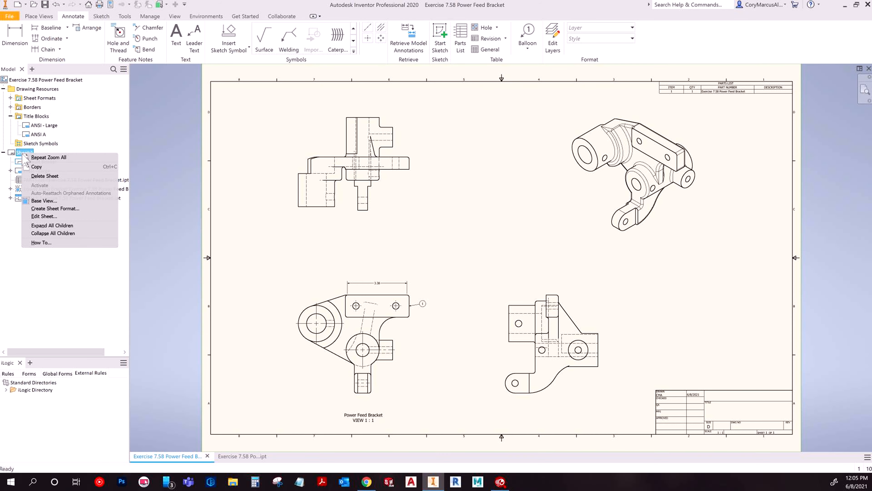
left_click(52, 217)
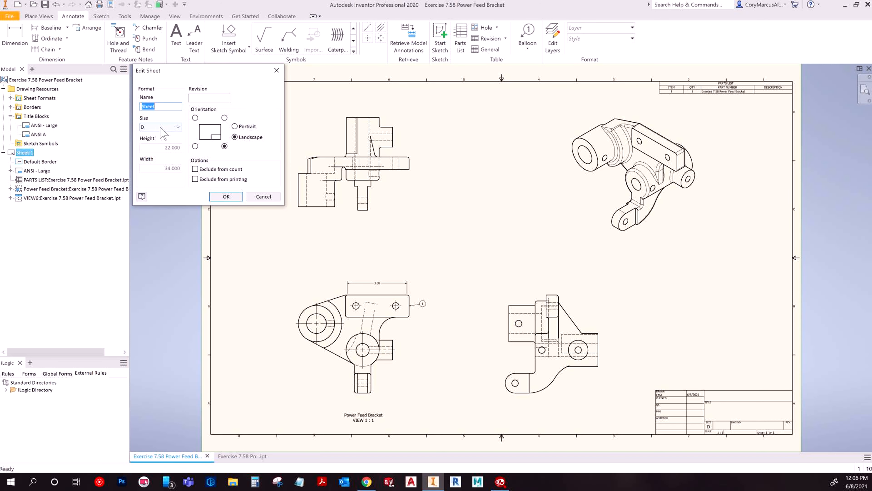
left_click(170, 127)
left_click(153, 140)
left_click(226, 196)
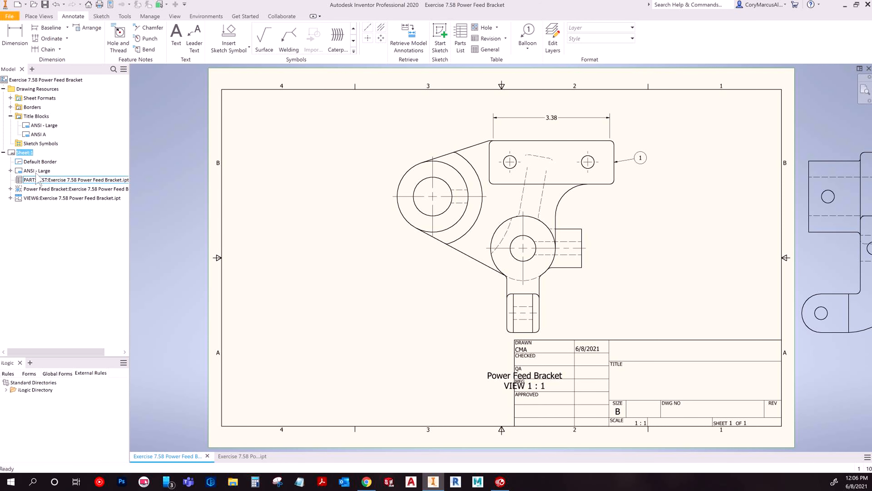
Step: Delete the default border from the sheet and undo the deletion
left_click(36, 164)
key("Delete")
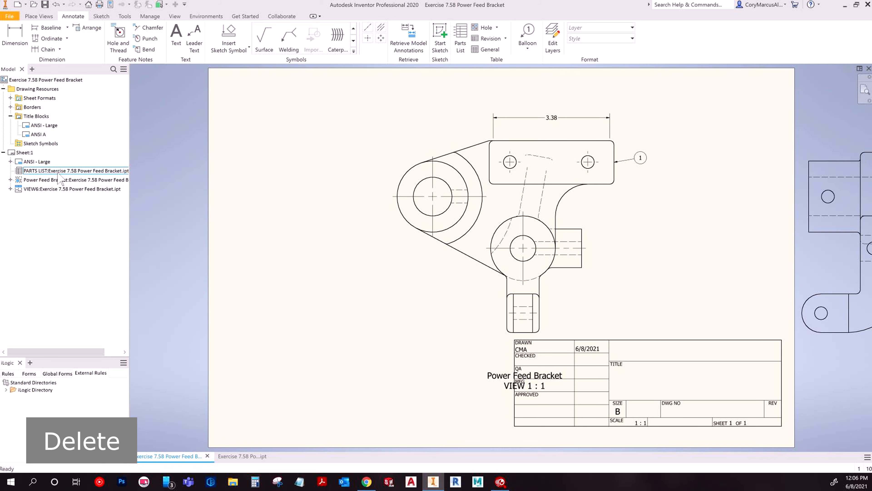
key("ctrl+z")
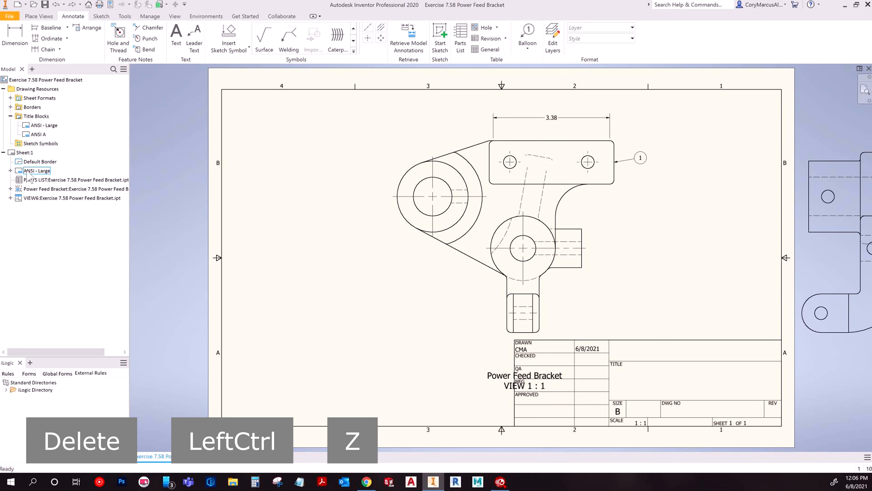
Step: Delete the ANSI - Large title block from the sheet and undo the deletion, doing this twice
left_click(10, 170)
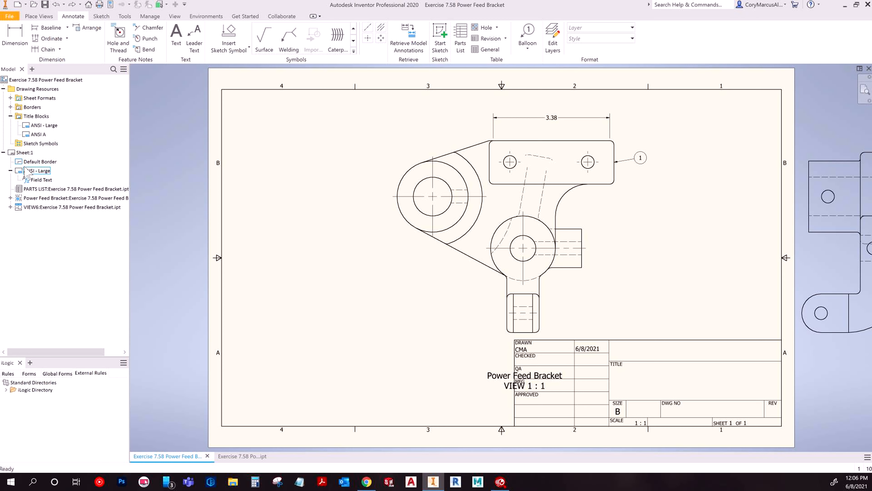
left_click(34, 161)
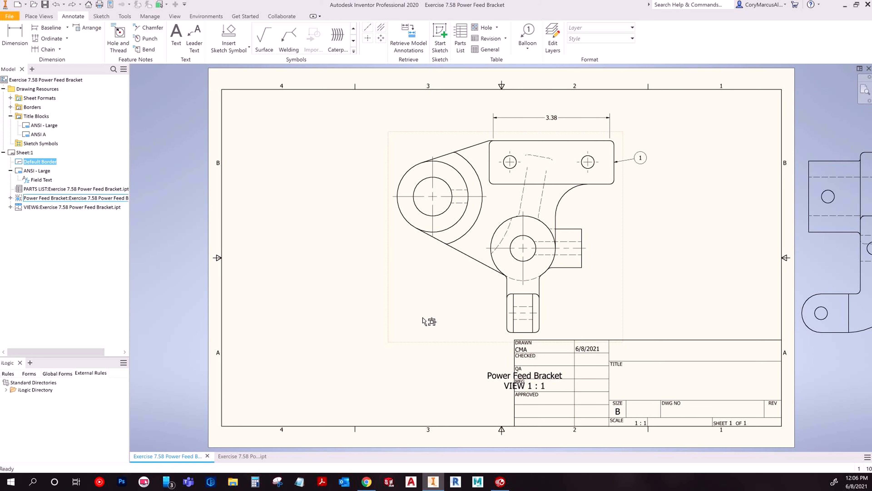
left_click(32, 172)
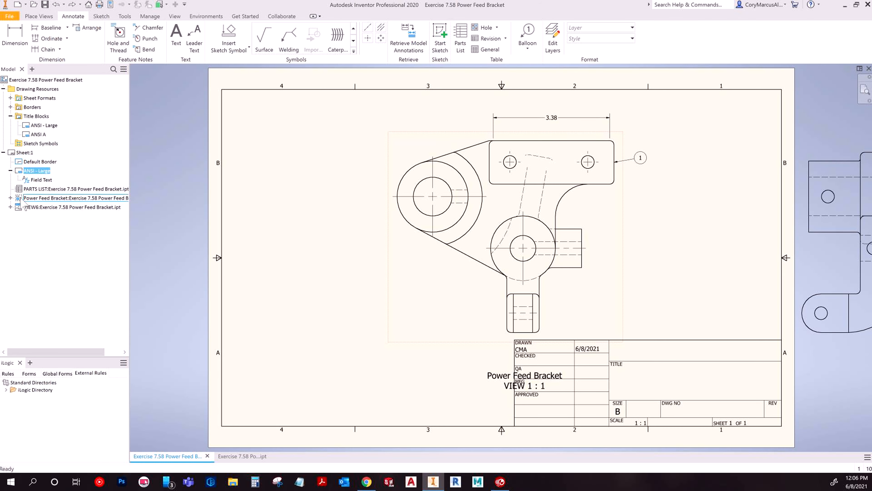
left_click(11, 198)
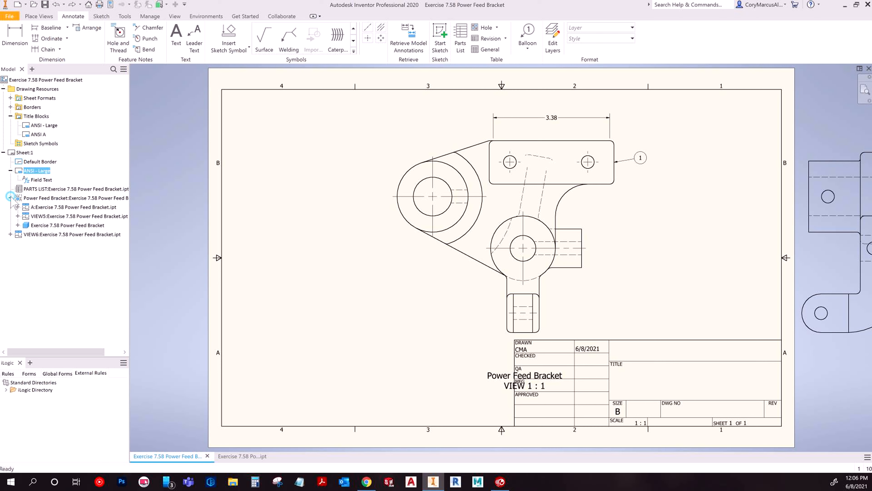
right_click(38, 171)
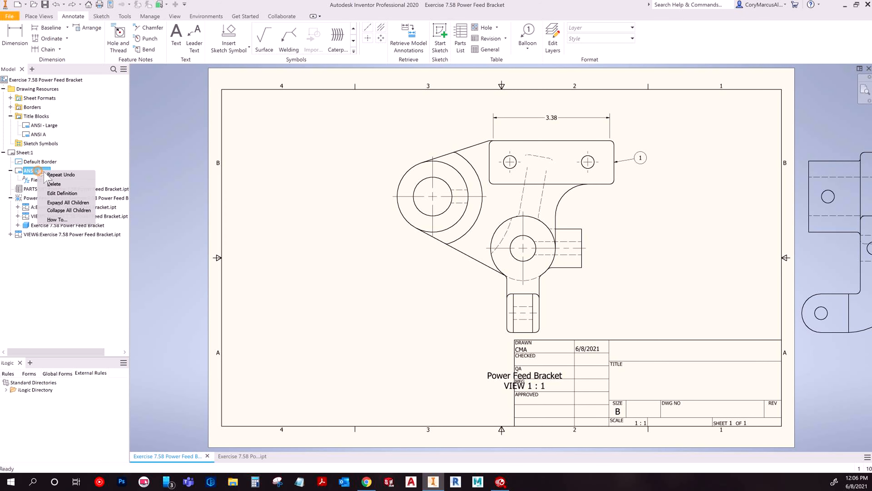
left_click(55, 185)
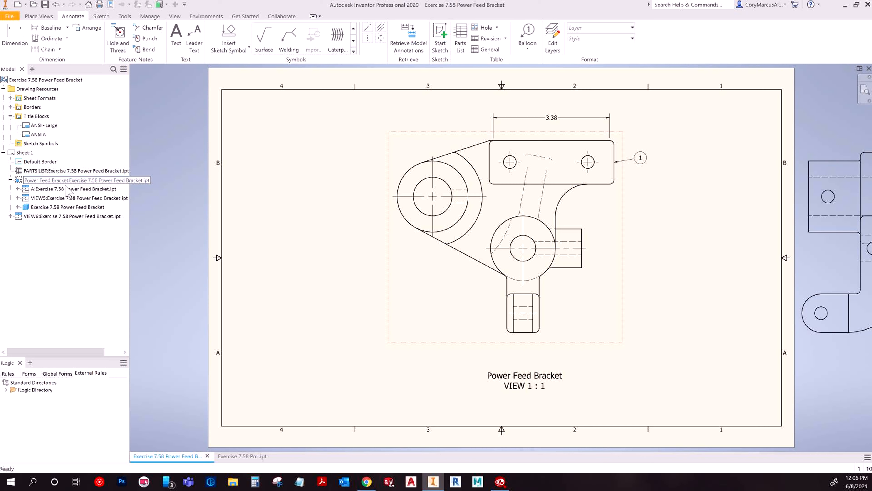
key("ctrl+z")
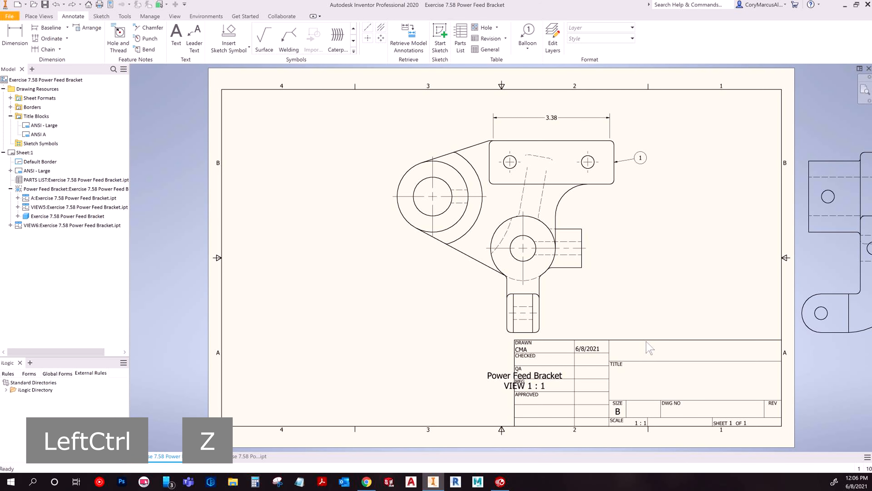
left_click(36, 170)
right_click(37, 170)
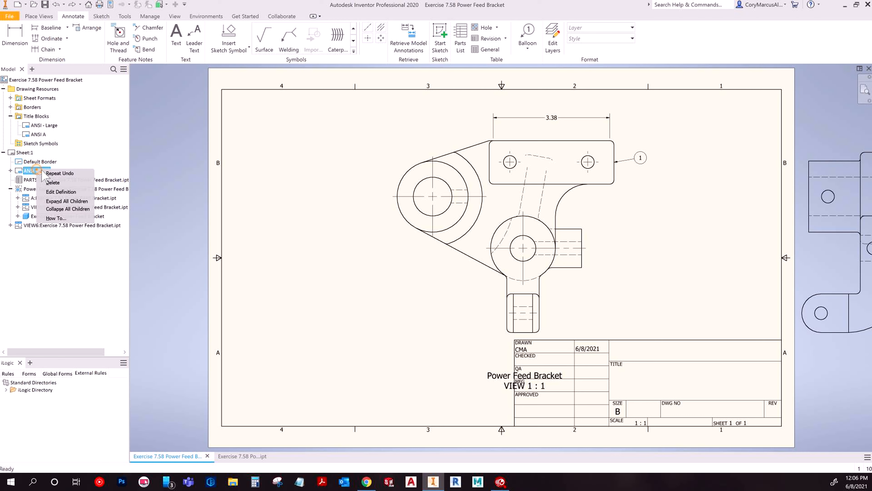
left_click(55, 182)
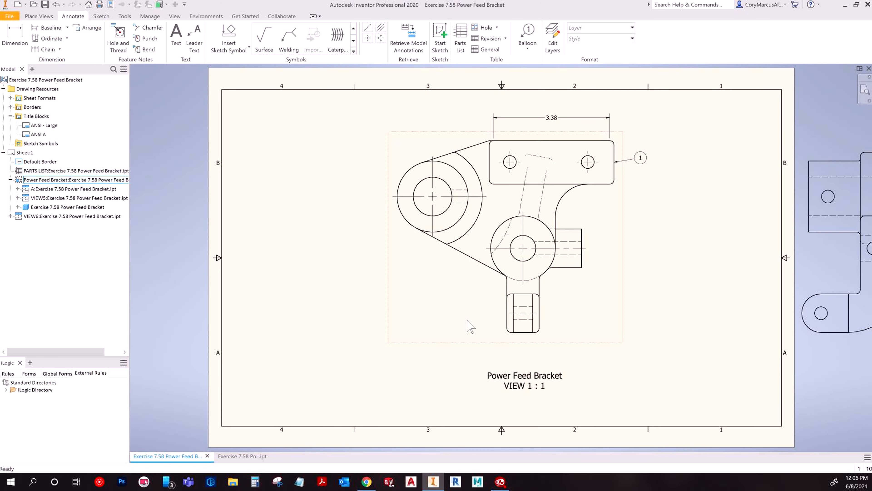
key("ctrl+z")
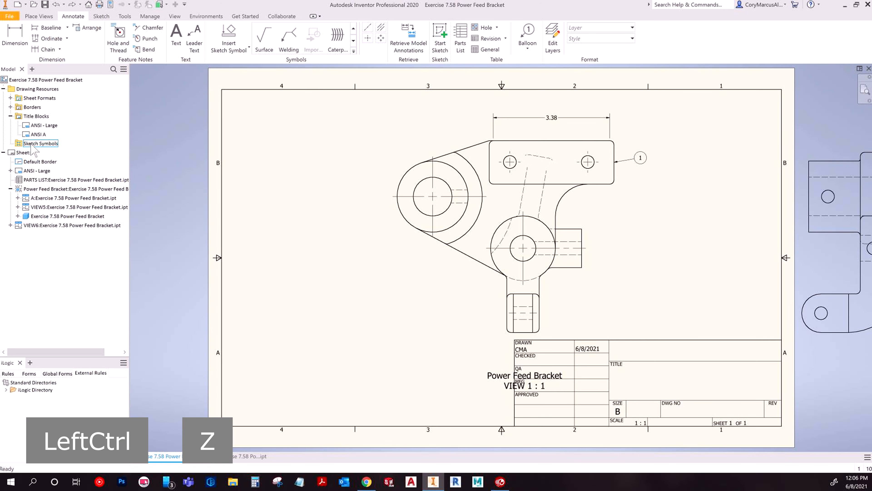
Step: Change the sheet size from B to D
right_click(29, 153)
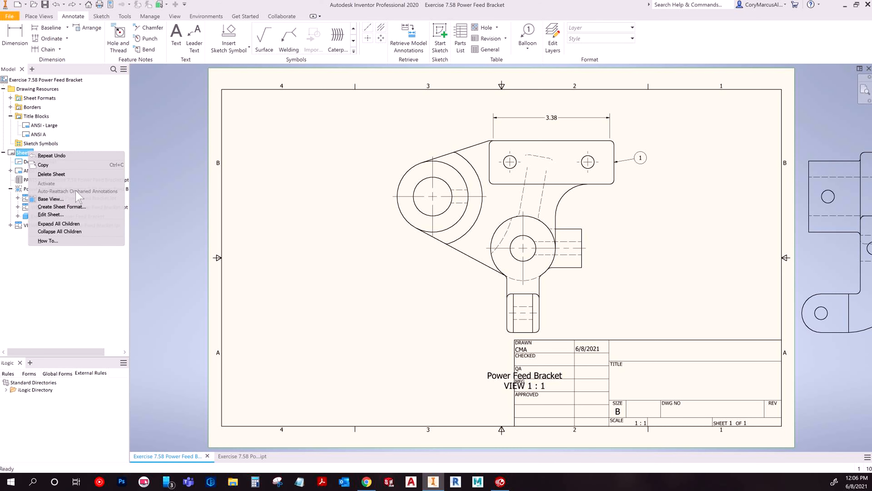
left_click(55, 214)
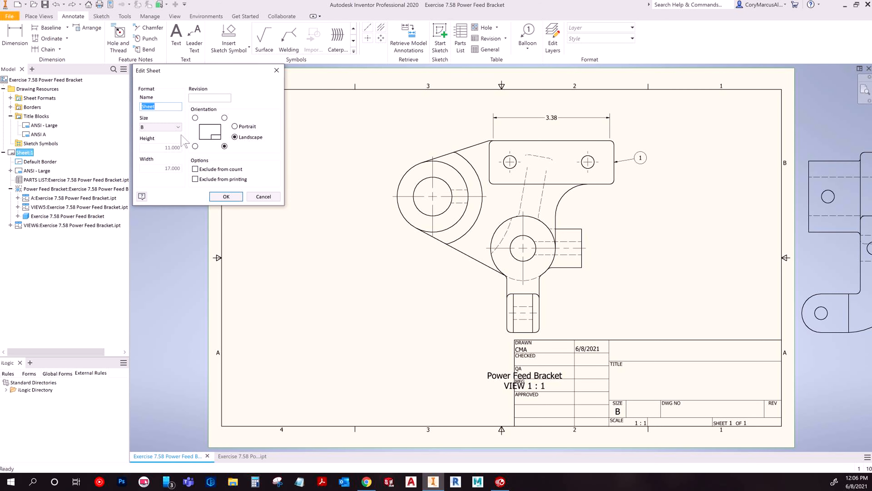
left_click(165, 126)
left_click(158, 154)
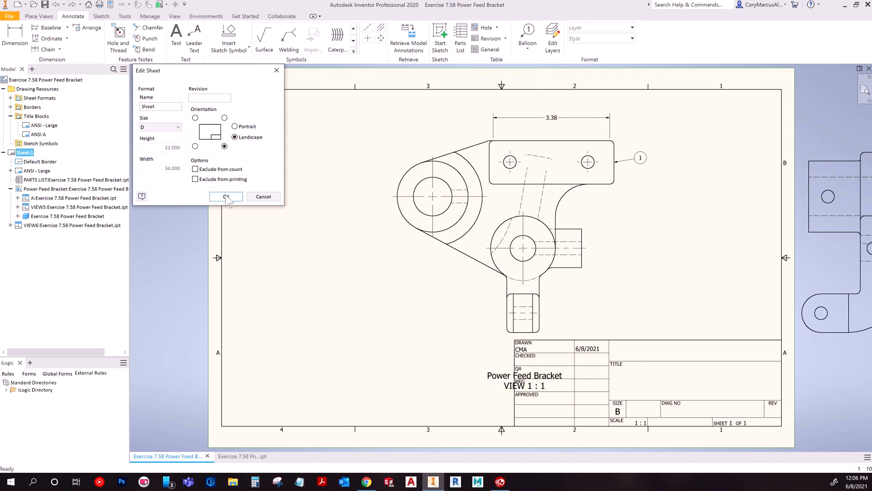
left_click(226, 197)
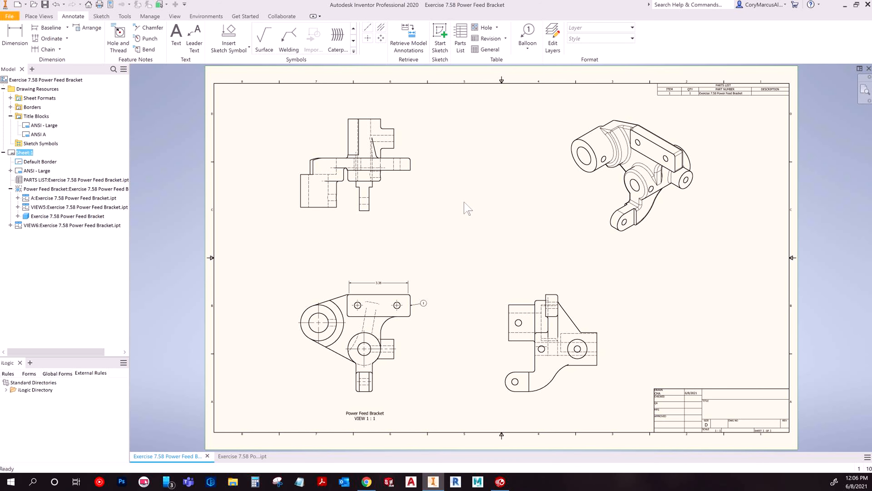
Step: Add a new sheet and place a front base view of the bracket with a projected top view and an isometric view
right_click(23, 79)
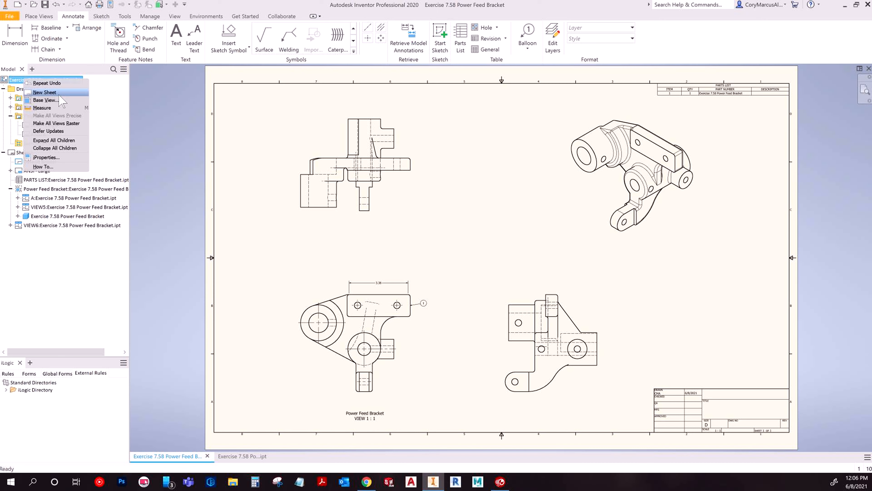
left_click(45, 92)
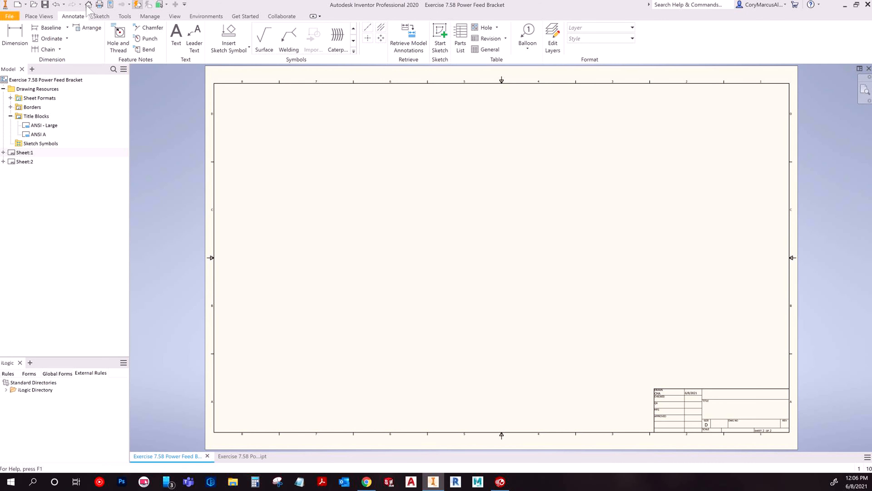
left_click(38, 16)
left_click(9, 34)
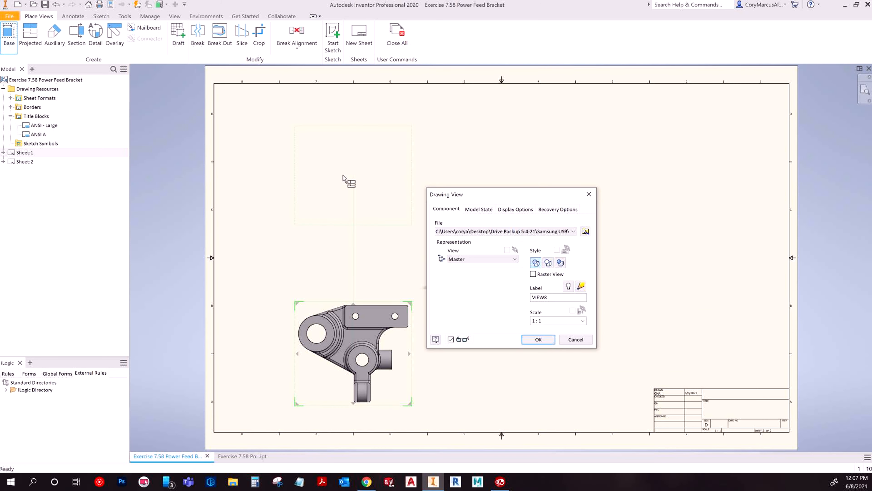
left_click(380, 193)
left_click(755, 269)
left_click(544, 339)
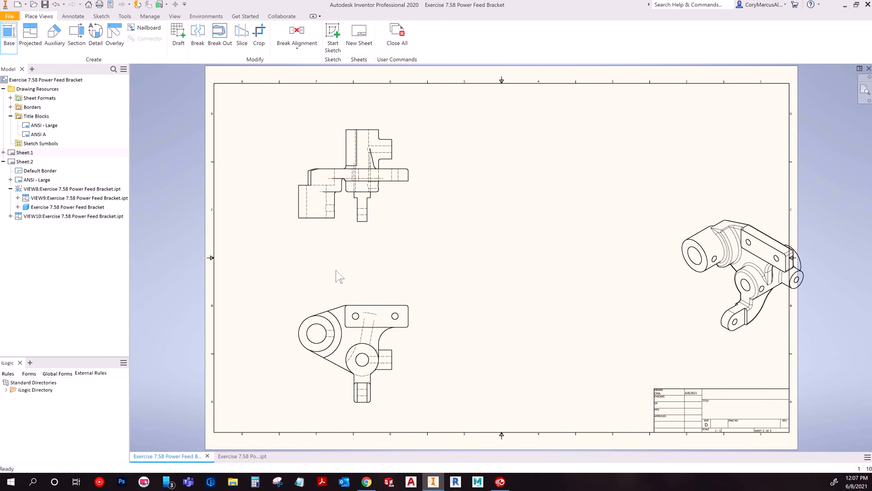
Step: Switch between the first and second sheets, finish on the first, and collapse the second sheet's contents in the browser
left_click(28, 152)
double_click(18, 156)
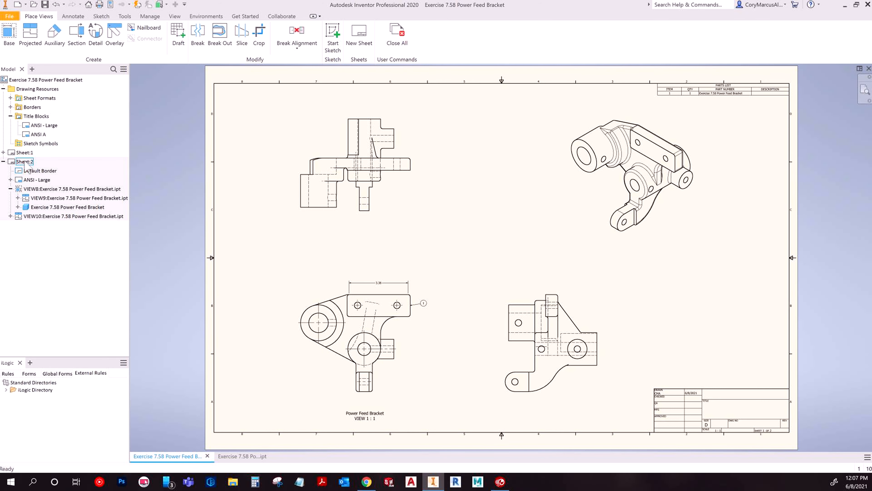
double_click(23, 161)
left_click(25, 161)
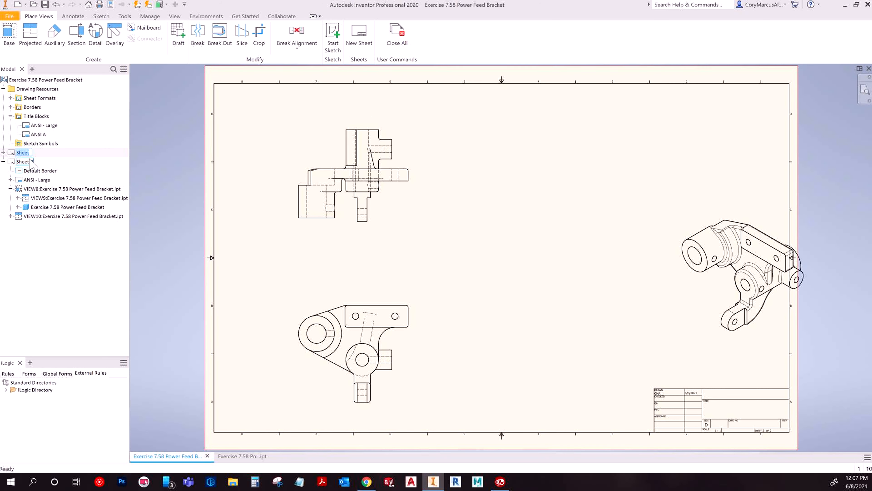
double_click(26, 153)
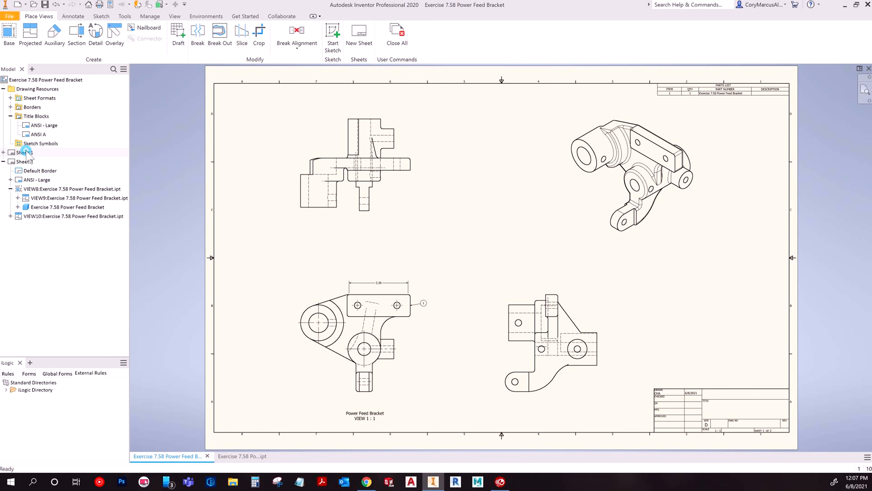
left_click(3, 162)
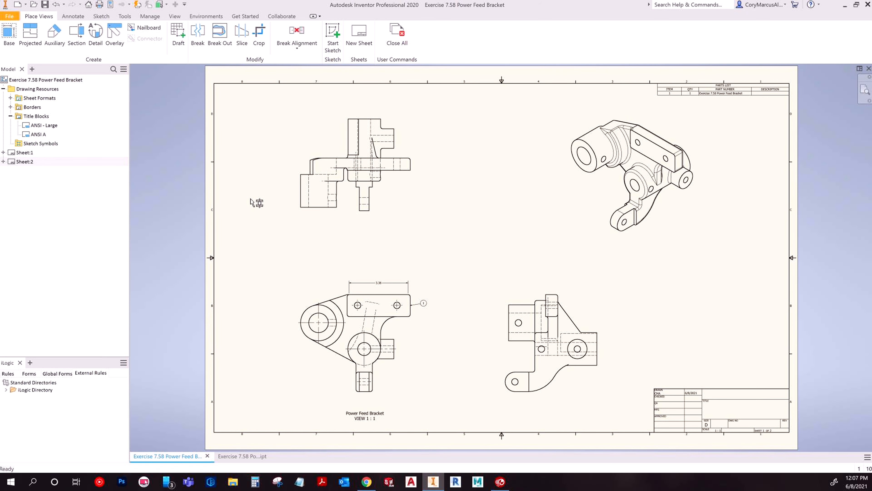
Step: Rename the first sheet as "Sheet 1 BOm INFO"
double_click(22, 153)
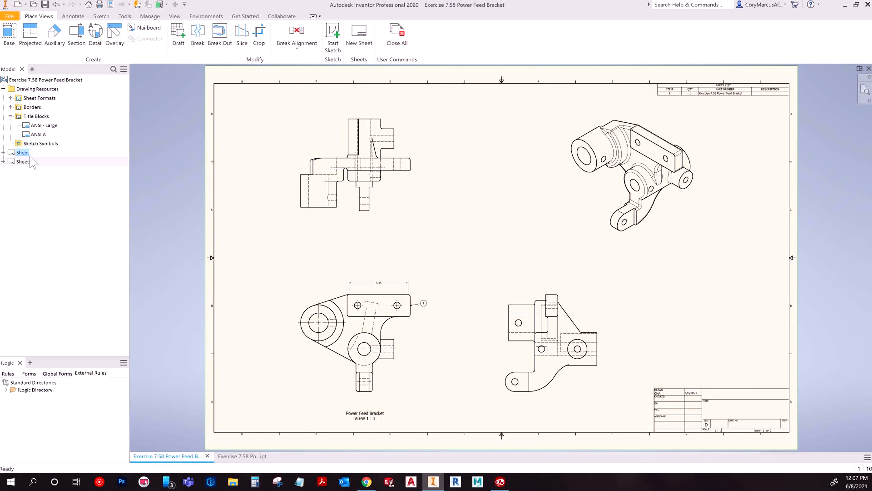
key("Right")
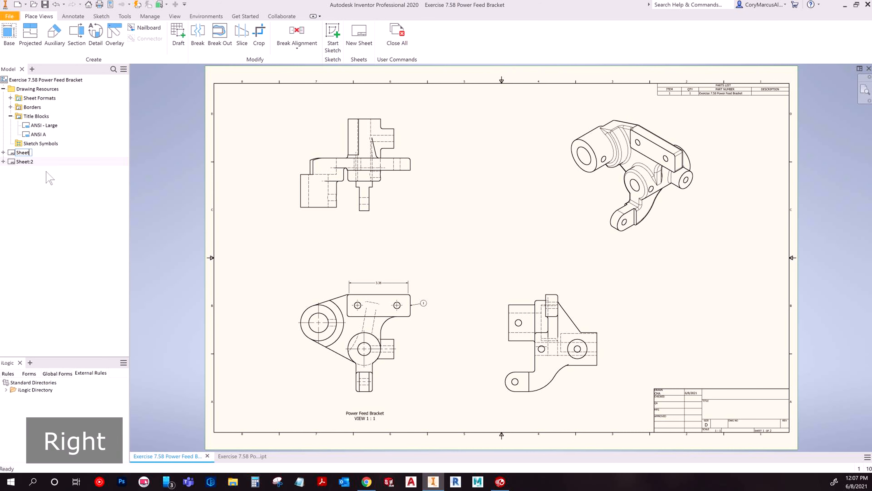
type("1")
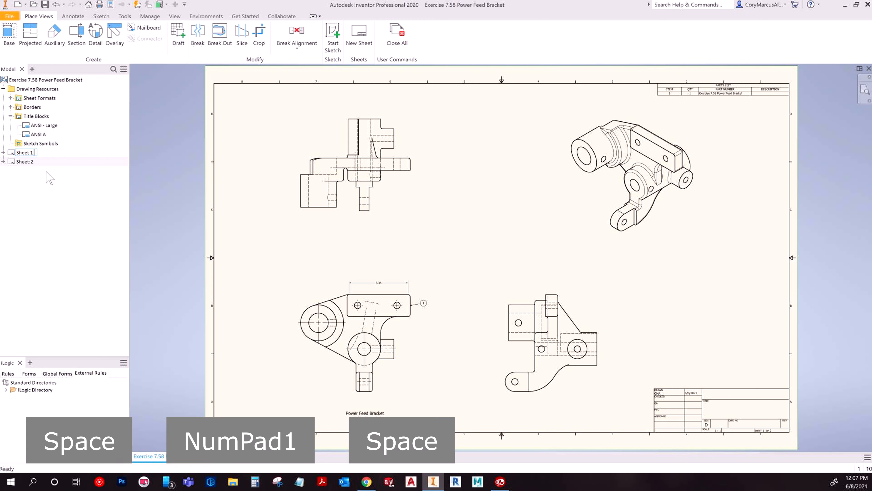
key("shift")
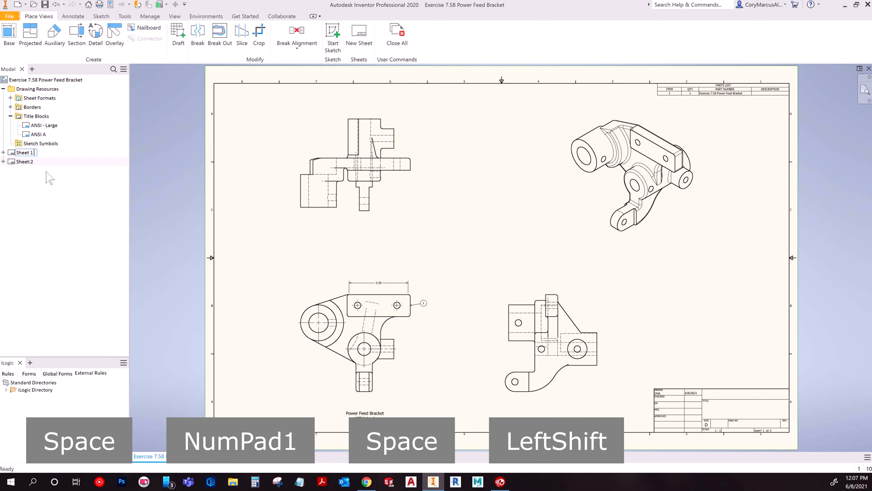
type("BN")
key("BackSpace")
type("OPM IN")
key("BackSpace")
key("BackSpace")
key("BackSpace")
key("BackSpace")
key("BackSpace")
type("m")
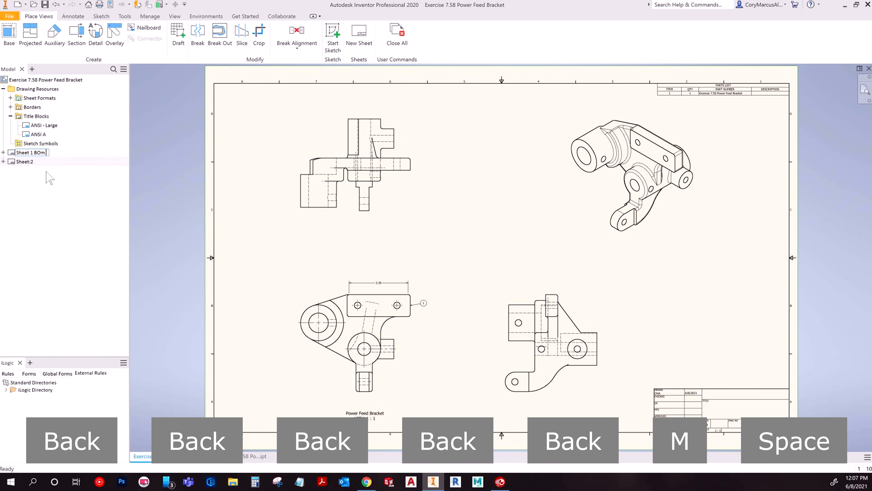
type(" INFO")
key("Return")
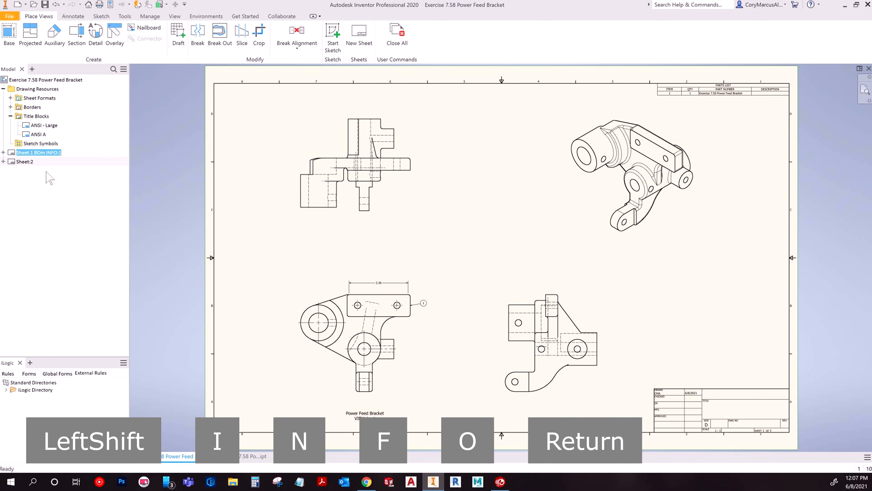
Step: Activate the second sheet and rename it as "Sheet 2 Detailing"
double_click(25, 162)
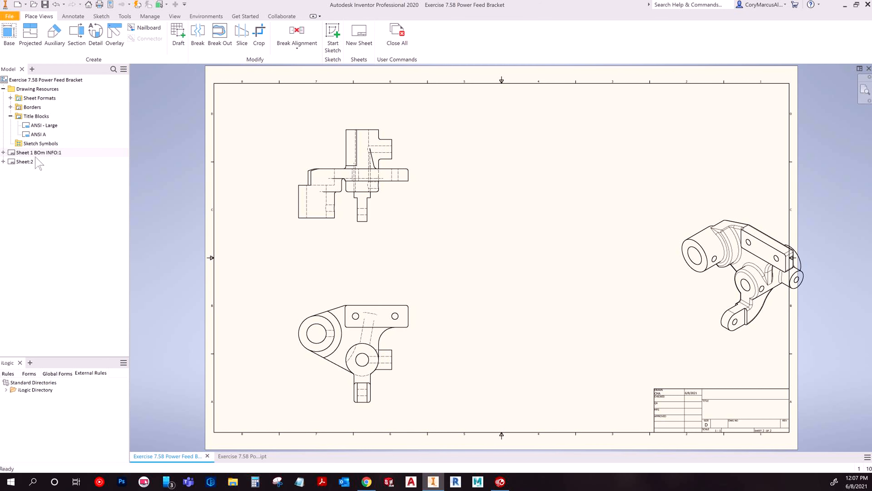
left_click(25, 162)
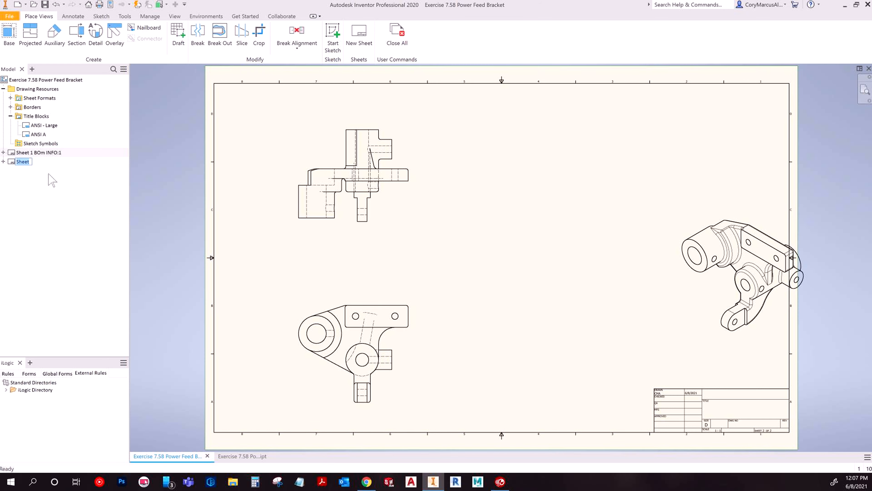
key("End")
type("2 Detailing")
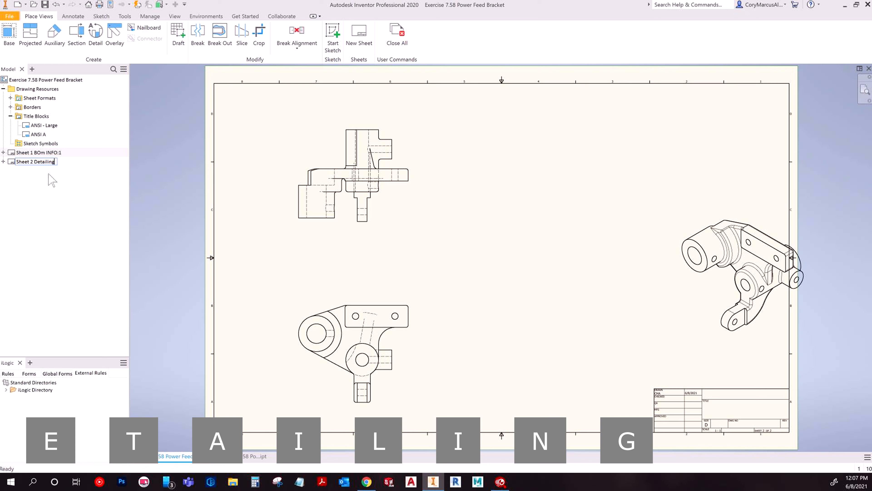
key("Return")
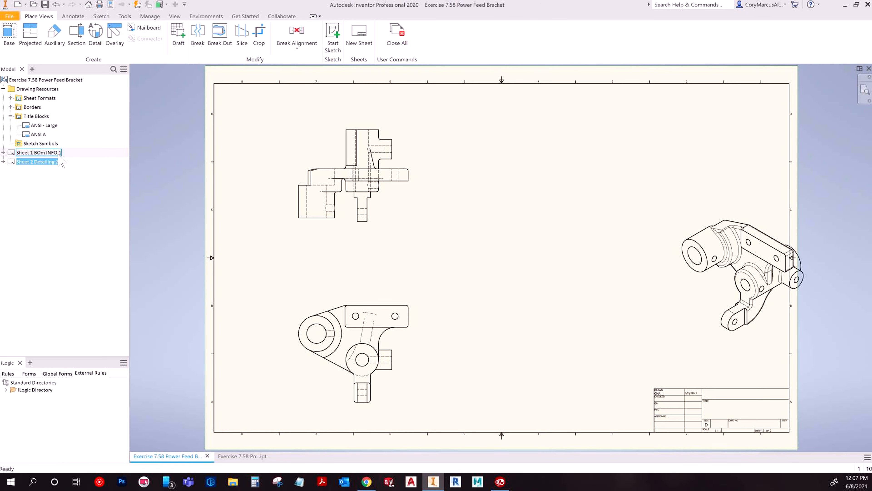
Step: Reorder the sheets to put Sheet 2 Detailing first, then activate Sheet 1 BOm INFO and move it back above it
left_click_drag(34, 163, 34, 150)
left_click(83, 192)
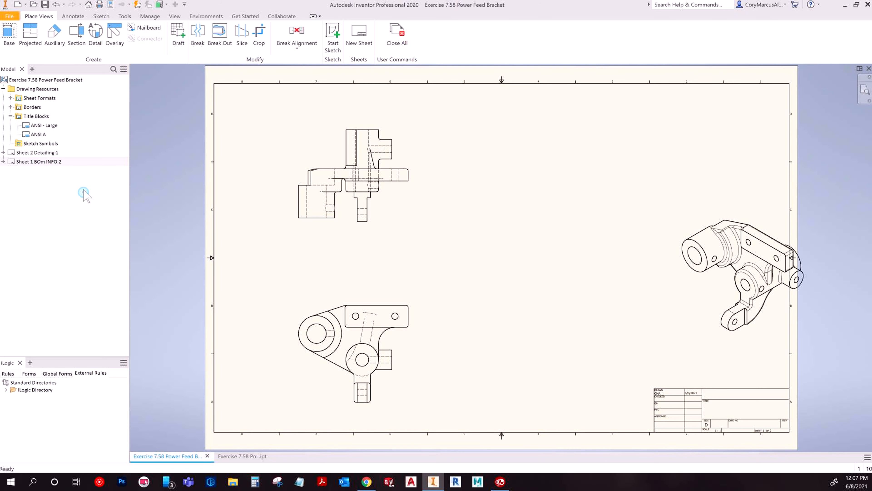
left_click(36, 153)
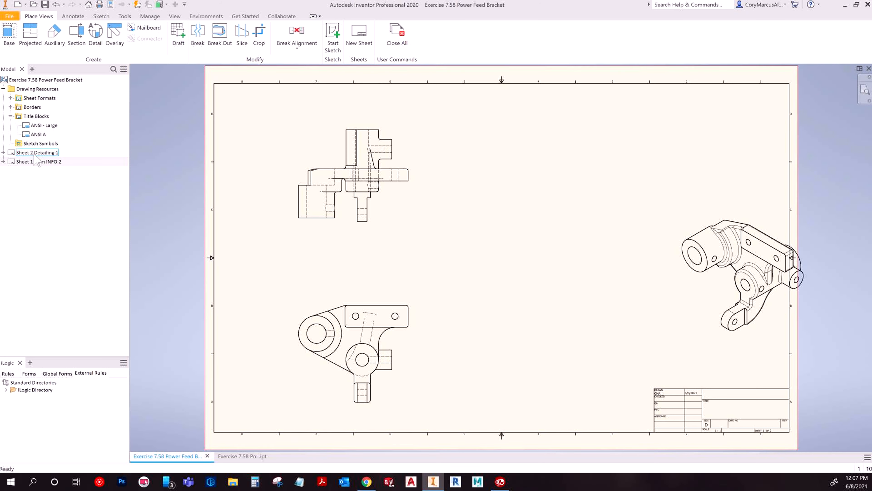
double_click(51, 163)
left_click_drag(51, 163, 52, 154)
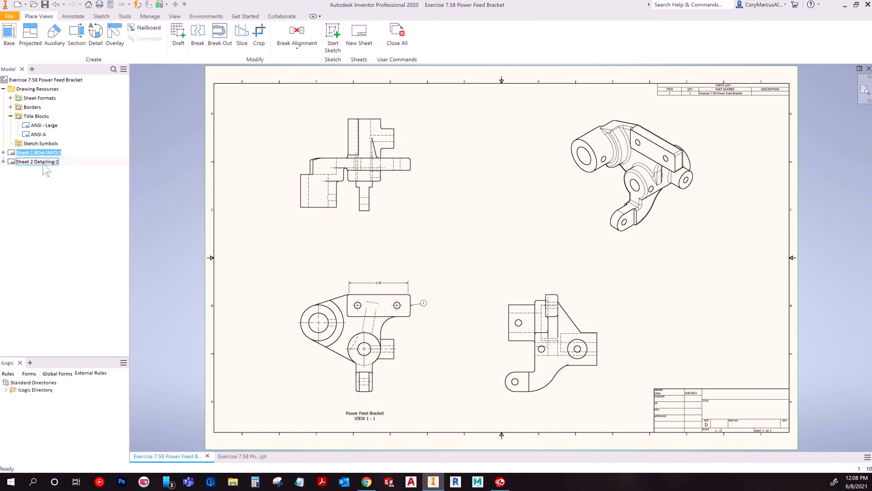
right_click(48, 183)
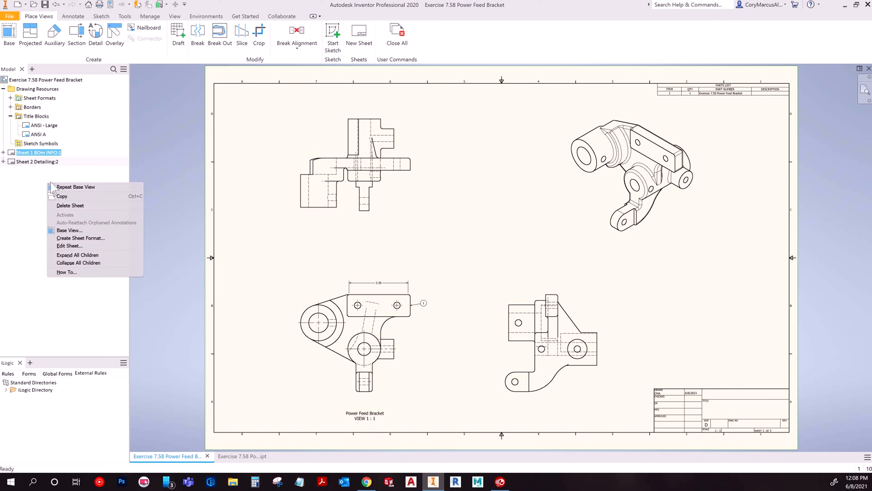
key("Escape")
key("Escape")
left_click(23, 80)
right_click(22, 80)
key("Escape")
key("Escape")
right_click(21, 155)
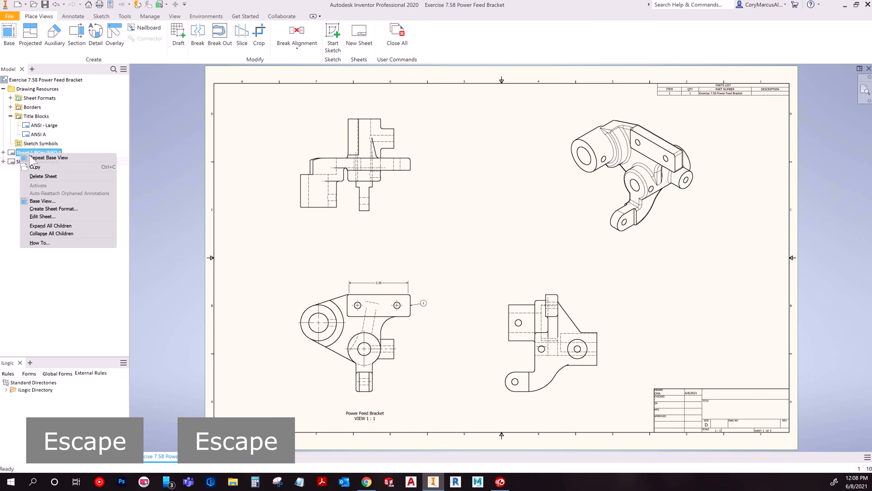
key("Escape")
key("Escape")
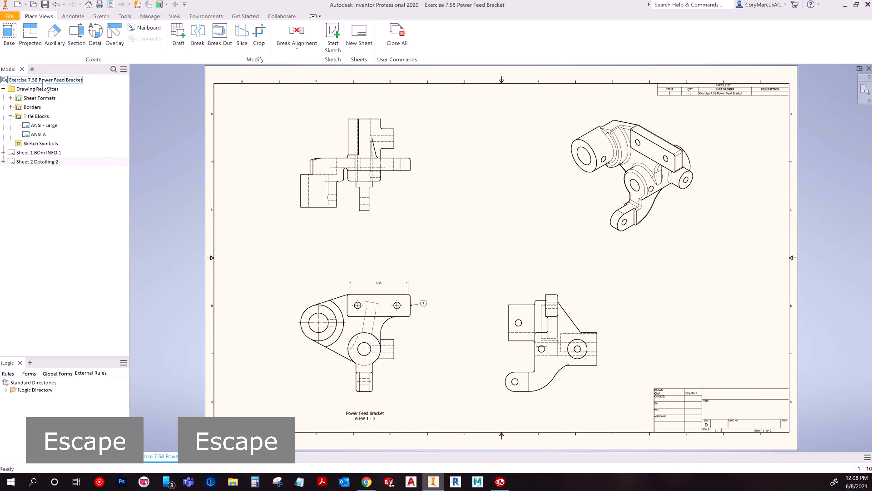
Step: Add a third sheet to the drawing
right_click(40, 80)
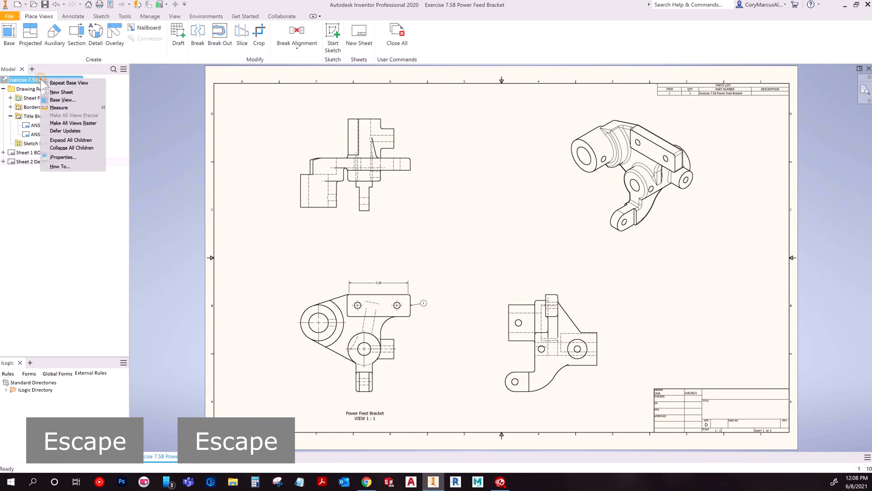
left_click(67, 92)
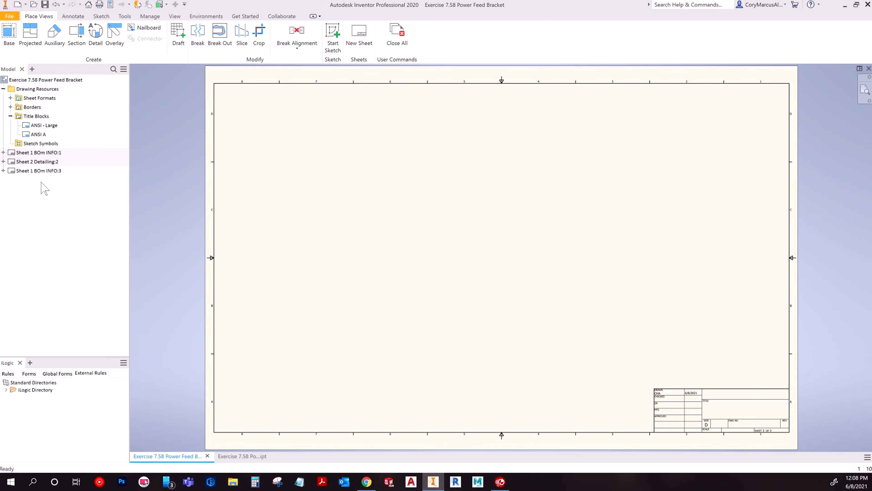
Step: Shorten the first sheet's name to "Sheet"
left_click(32, 153)
left_click(36, 154)
left_click(30, 154)
key("Delete")
key("Delete")
key("Delete")
key("Return")
Step: Remove "2 Detailing" from the second sheet's name, leaving only "Sheet"
left_click(35, 162)
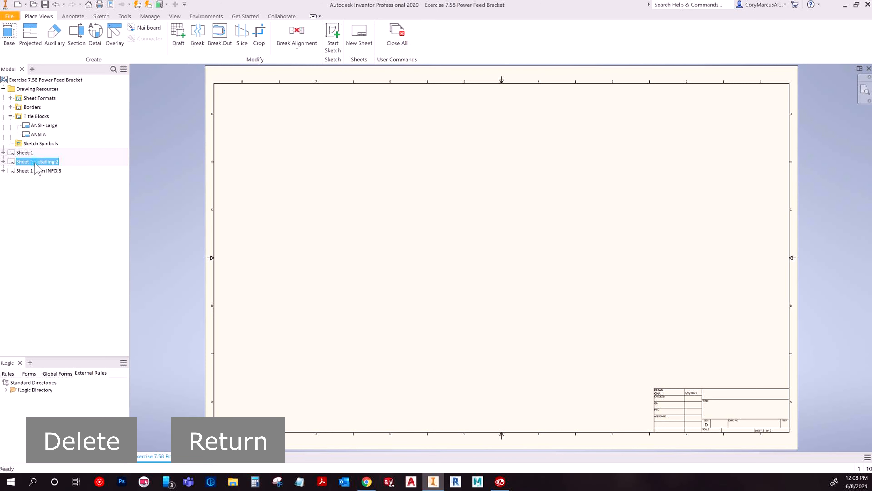
left_click(40, 162)
left_click(29, 162)
key("Delete")
key("Delete")
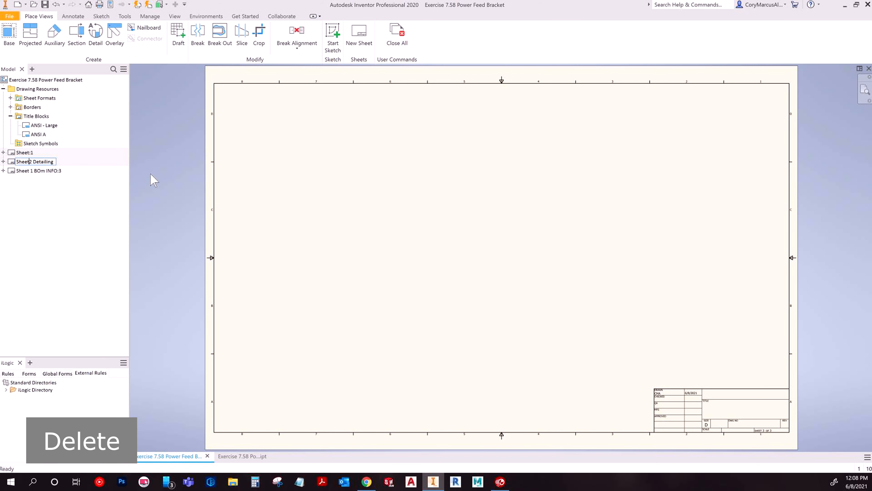
key("Delete")
key("Delete")
key("Delete")
key("Delete")
key("Delete")
key("Delete")
key("Delete")
key("Delete")
key("Delete")
key("Delete")
left_click(41, 205)
Step: Remove "1 BOm INFO" from the third sheet's name, leaving only "Sheet"
left_click(44, 170)
left_click(23, 172)
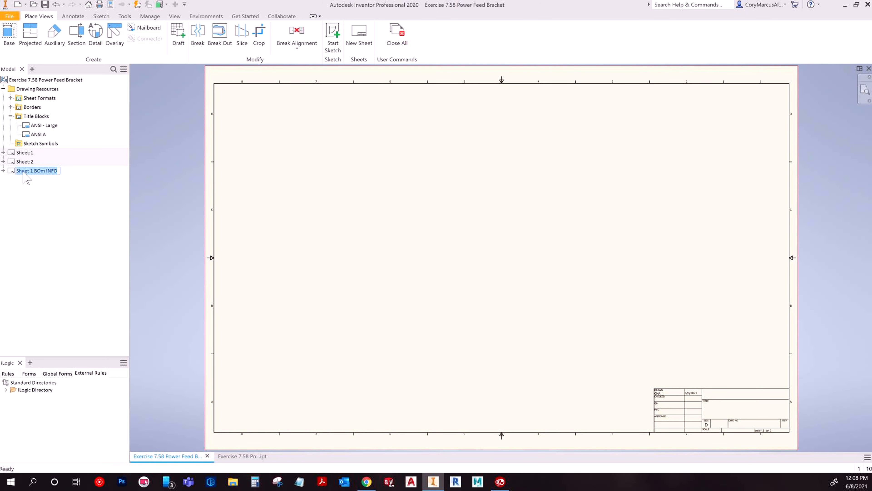
left_click(30, 170)
key("Delete")
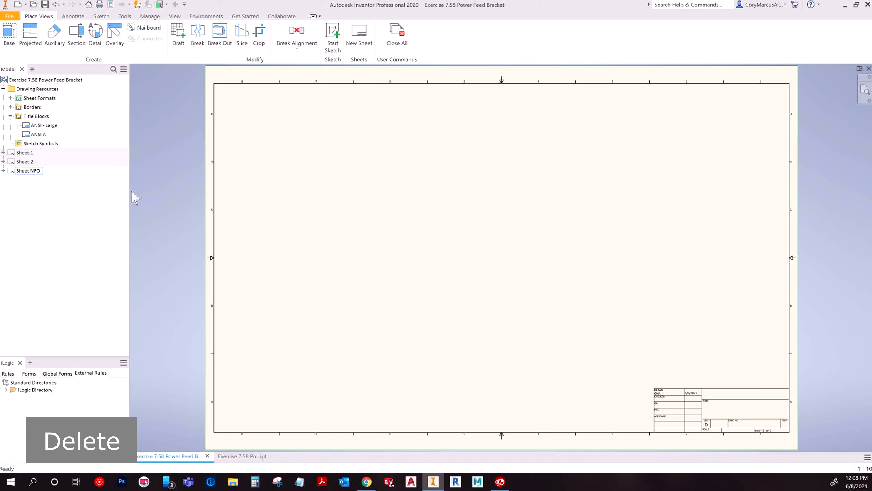
key("BackSpace")
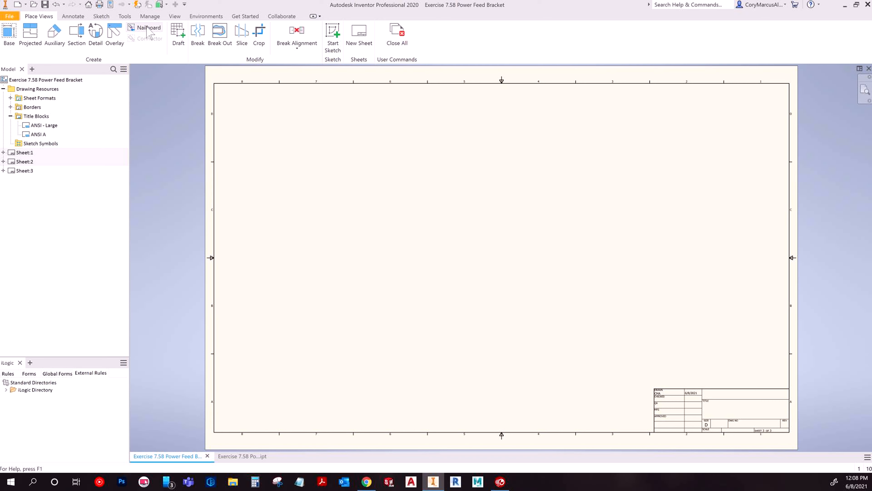
left_click(130, 17)
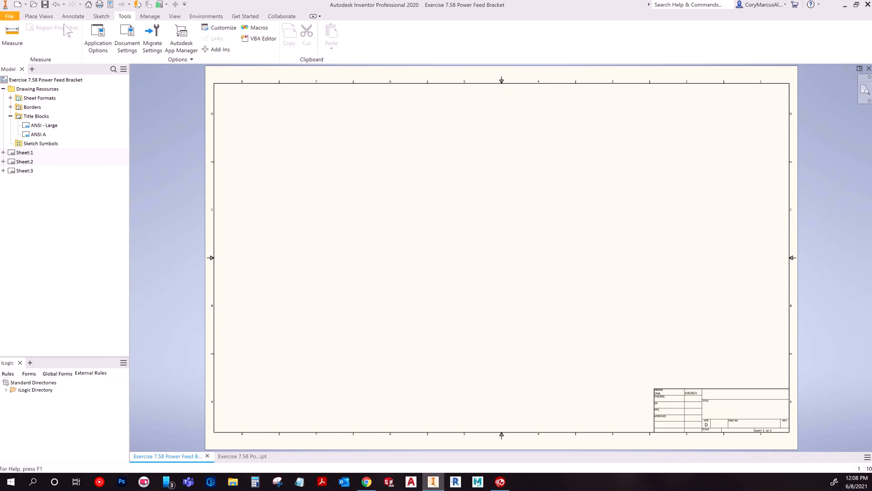
left_click(37, 17)
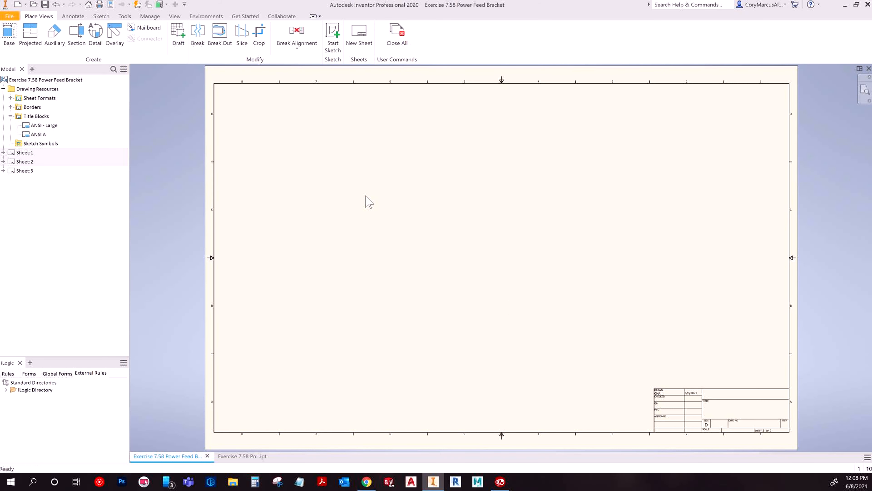
Step: Activate the first sheet and select the main web feature in the Power Feed Bracket view using Select Feature Priority
double_click(25, 152)
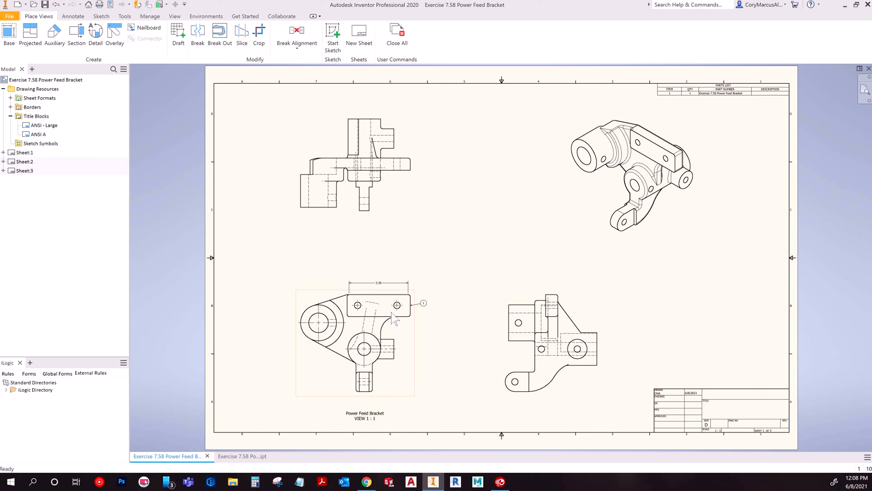
scroll(395, 328, "up", 3)
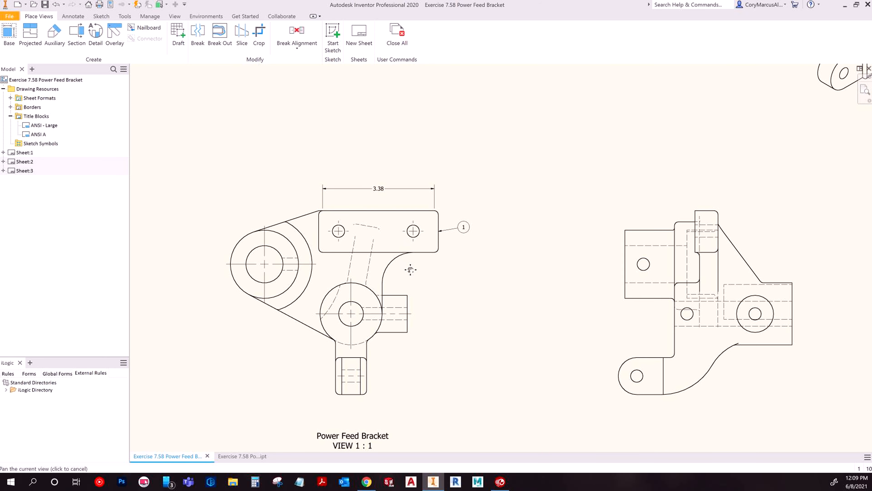
left_click(161, 5)
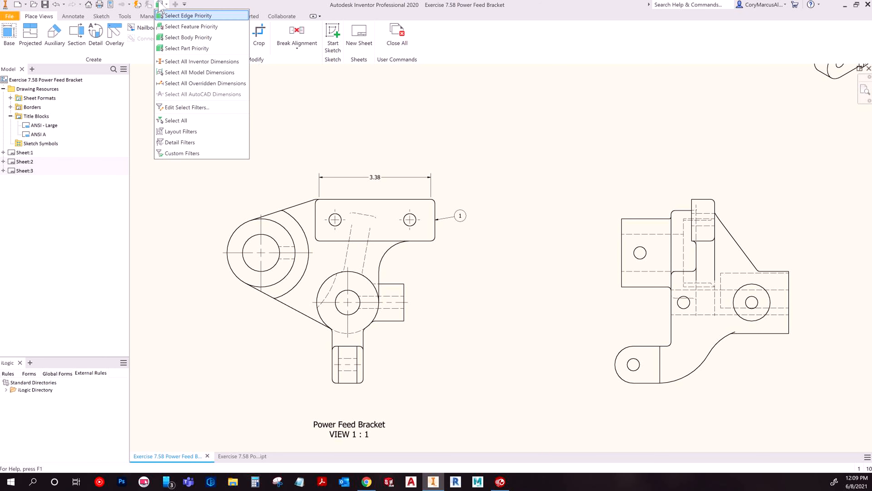
left_click(177, 28)
left_click(386, 241)
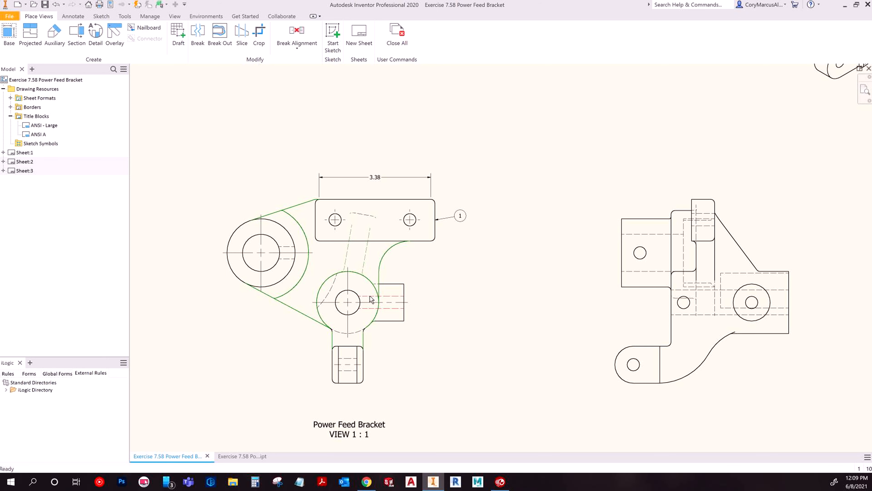
left_click(352, 272)
Step: Set the selection filter to Select Edge Priority and clear the feature selection in the Power Feed Bracket view
left_click(166, 4)
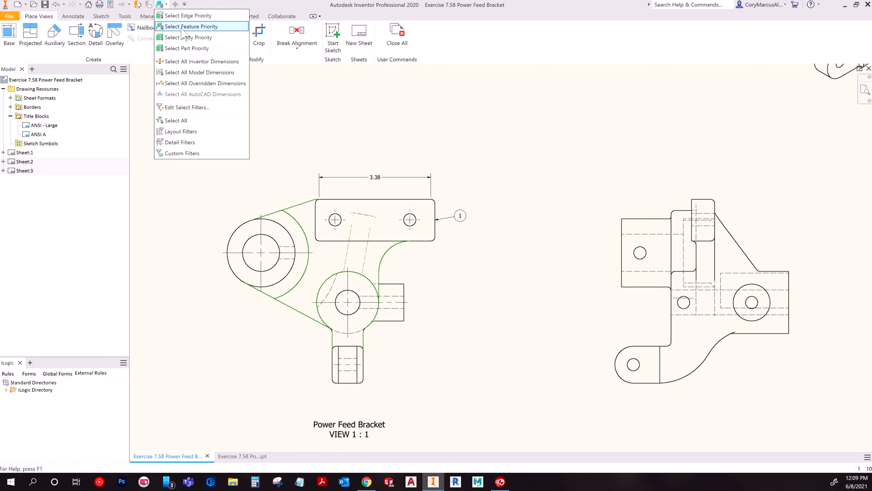
left_click(188, 15)
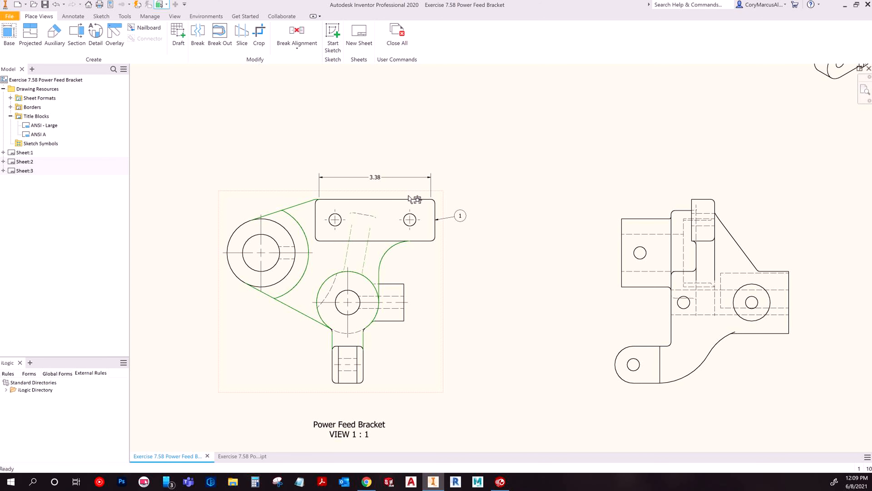
left_click(475, 151)
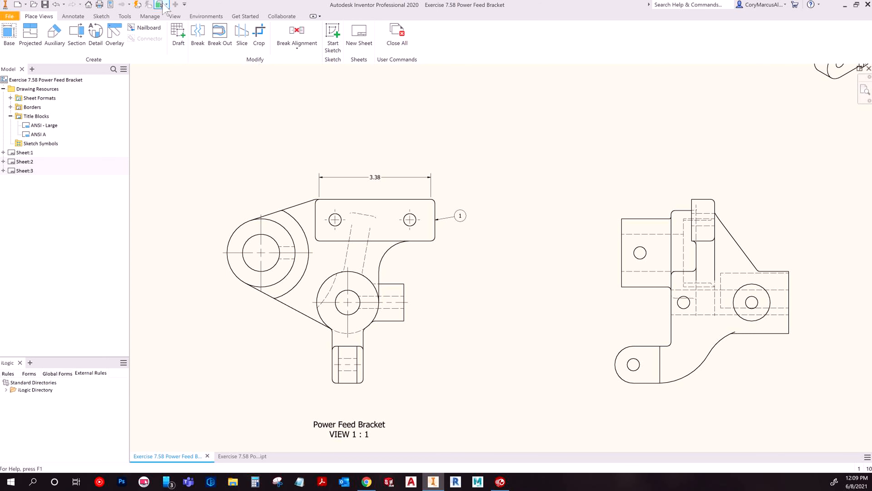
Step: Set the selection filter to Select Part Priority and select the whole bracket in the Power Feed Bracket view
left_click(166, 4)
left_click(179, 48)
left_click(432, 225)
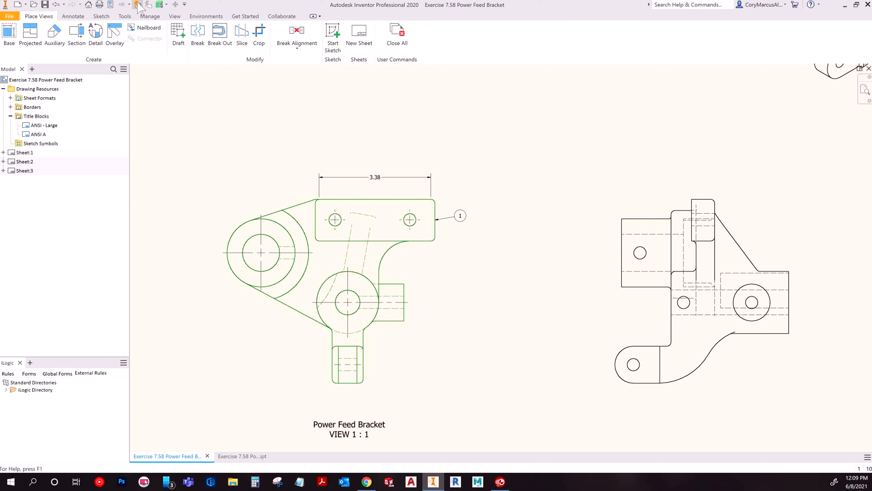
Step: Restore Select Edge Priority, clear the whole-part selection, and return to the full sheet view
left_click(166, 4)
left_click(173, 16)
left_click(702, 127)
key("Home")
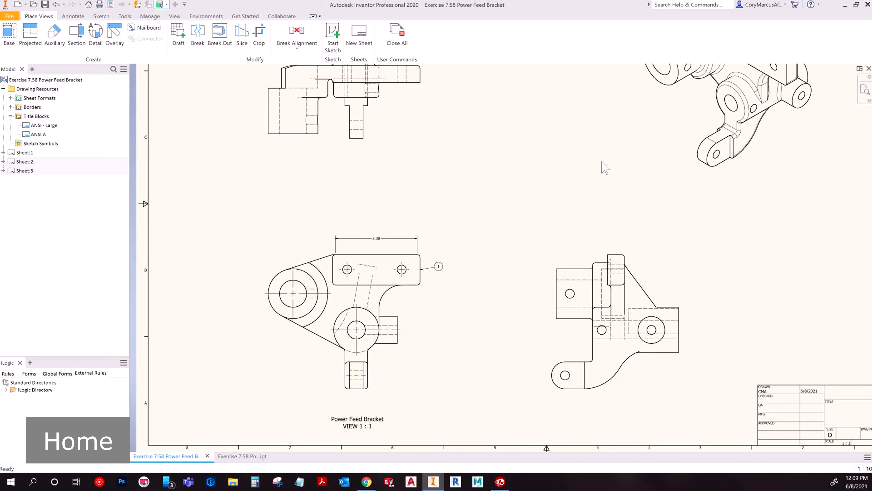